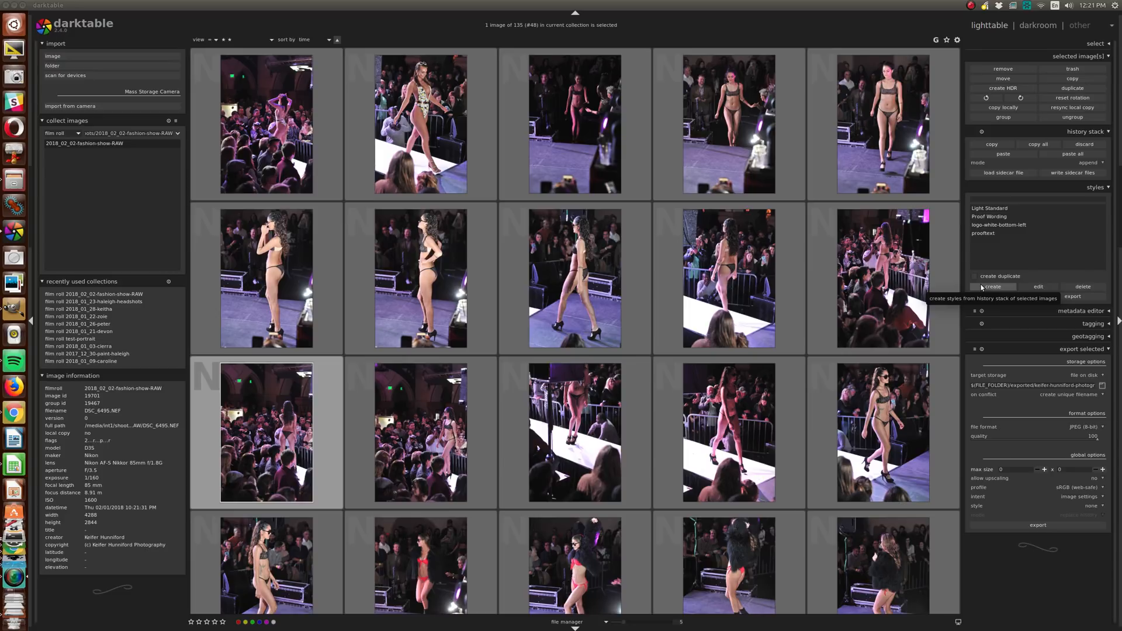
# Step: Switch to Chrome and look through the RAW Denver page's Magnify show details and featured artists
pyautogui.hotkey('alt', 'Tab')
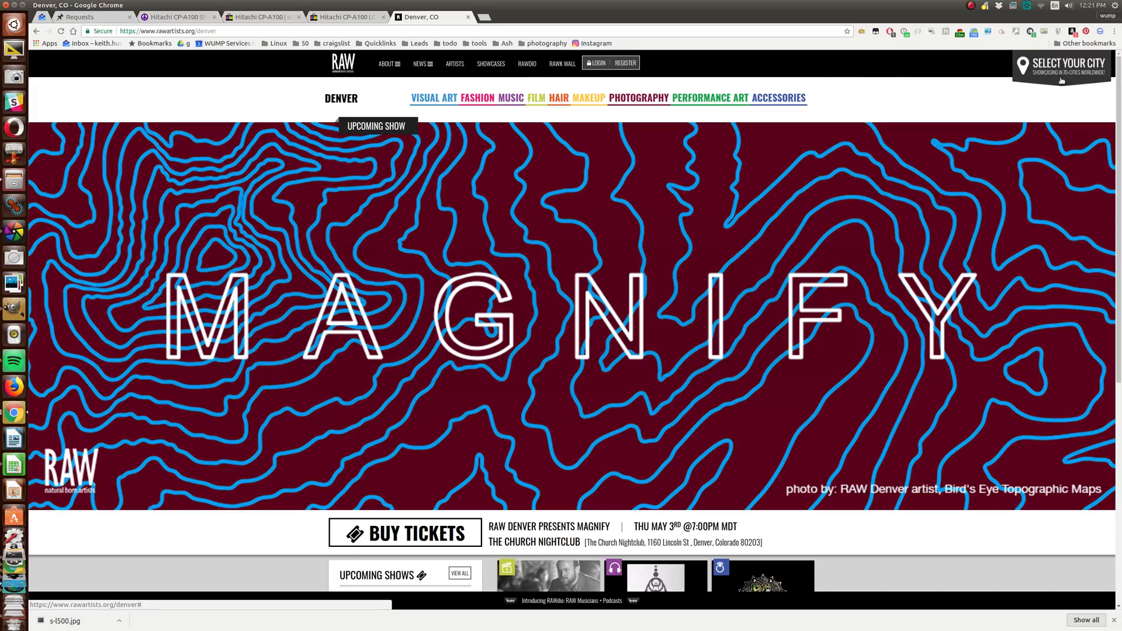
pyautogui.scroll(-3, 906, 279)
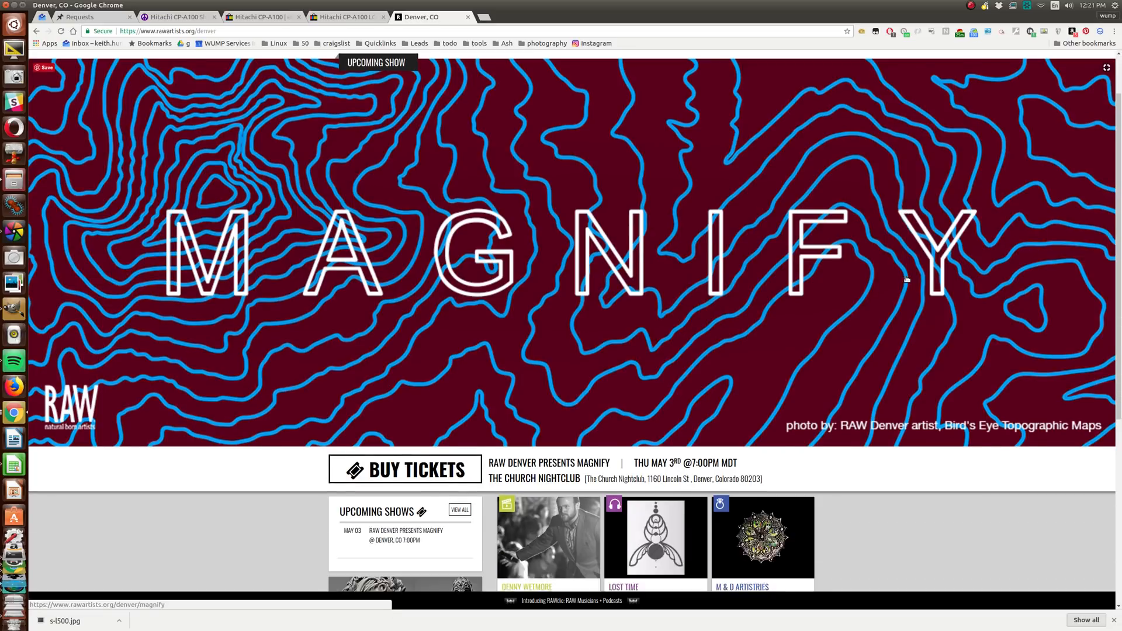
pyautogui.scroll(-2, 983, 402)
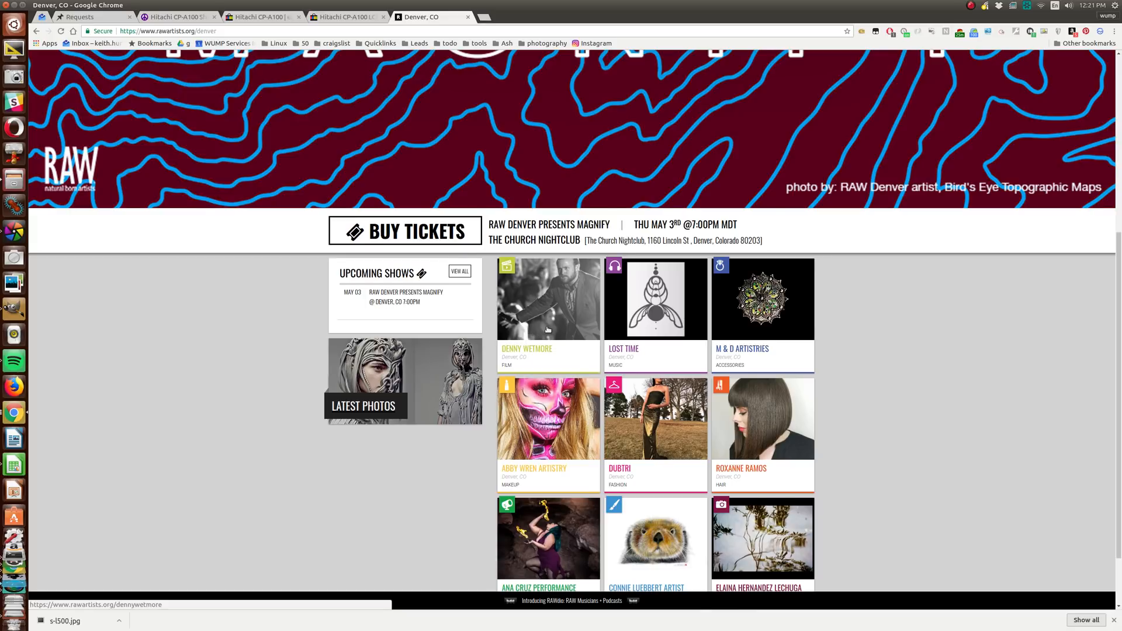
pyautogui.scroll(-1, 535, 333)
pyautogui.scroll(5, 543, 331)
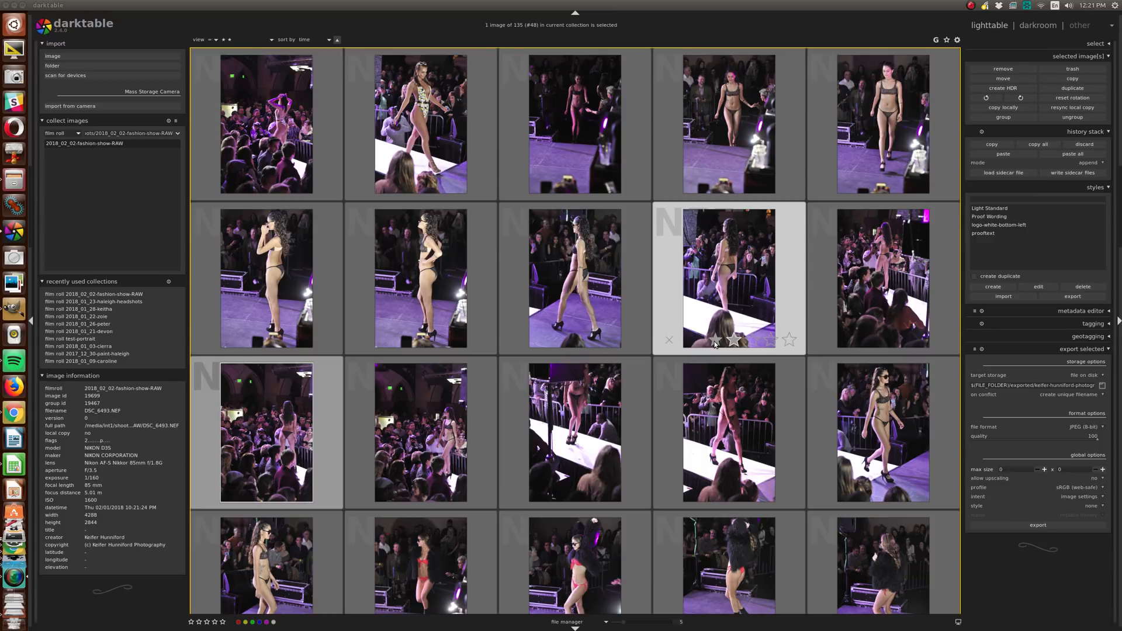
# Step: In darktable, view DSC_6496.NEF and the photo following it enlarged, and return to the five-column thumbnail grid
pyautogui.scroll(1, 438, 399)
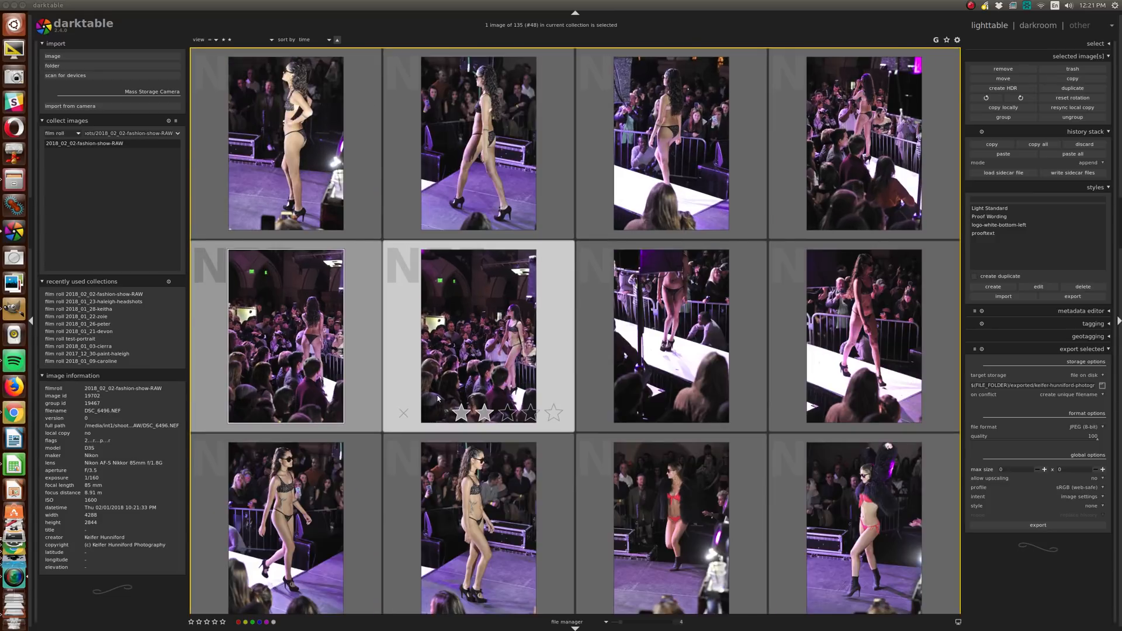
pyautogui.scroll(3, 509, 321)
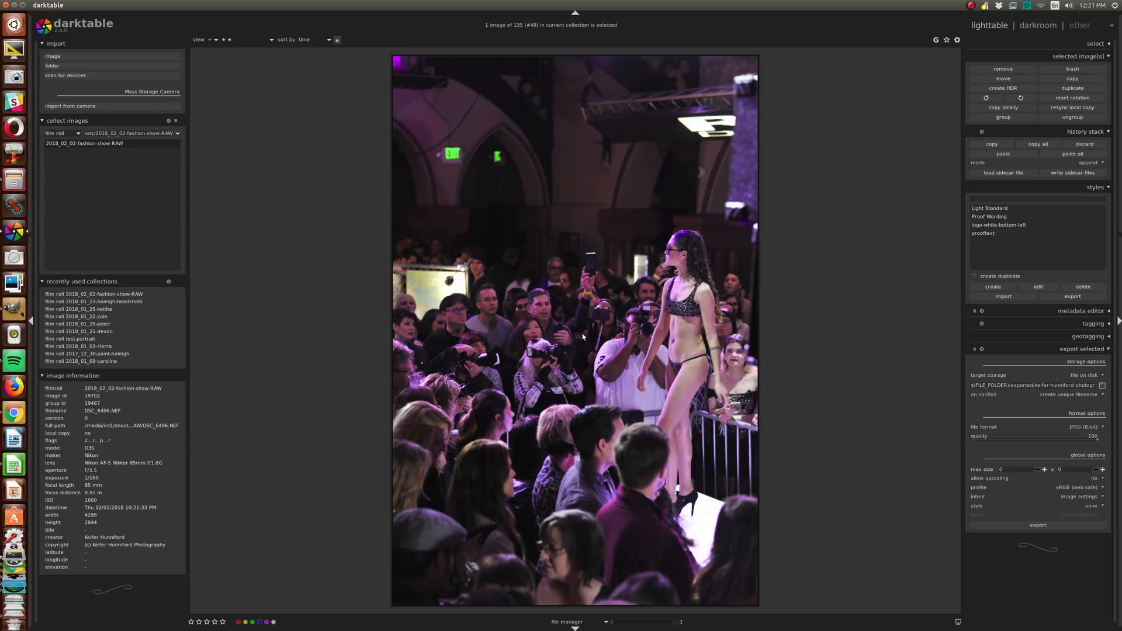
pyautogui.scroll(-1, 590, 334)
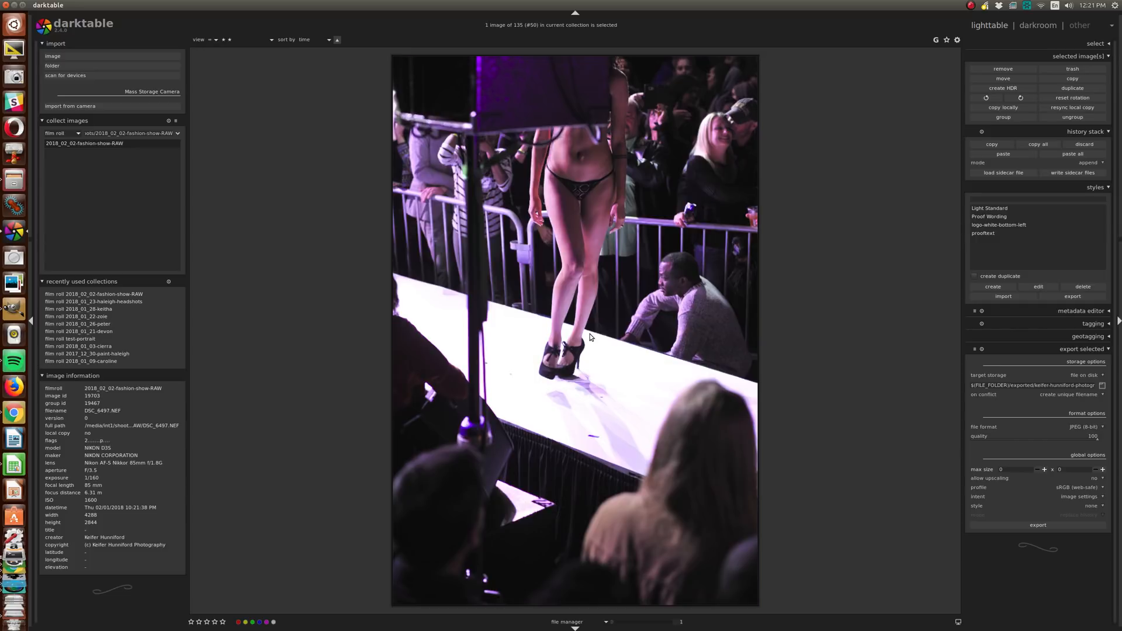
pyautogui.scroll(1, 590, 335)
pyautogui.scroll(-3, 590, 335)
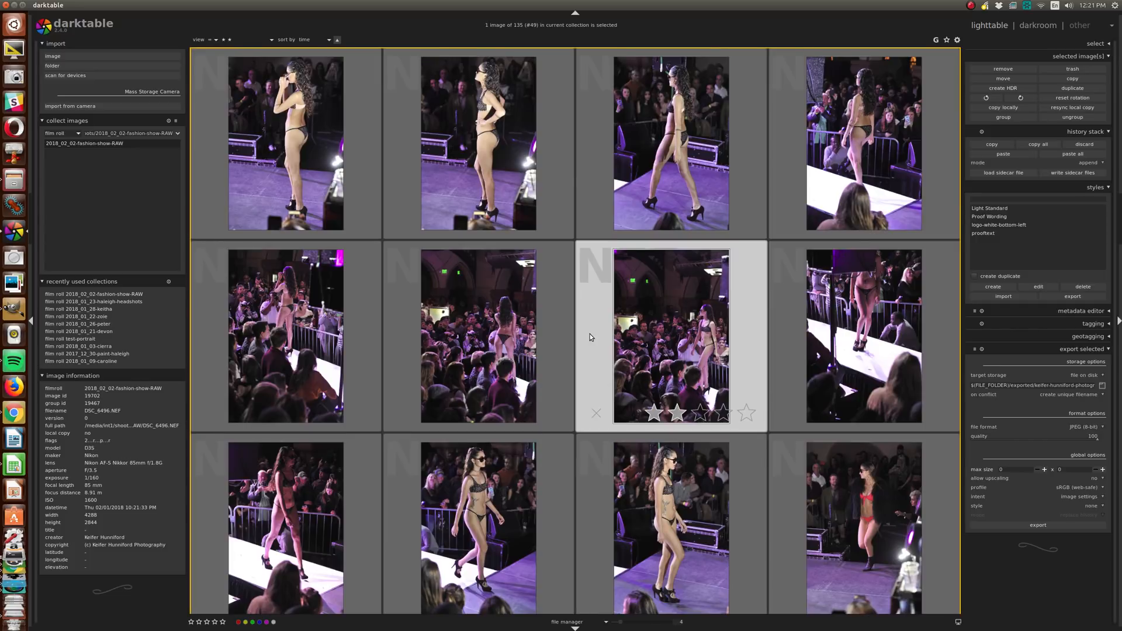
pyautogui.scroll(-1, 590, 335)
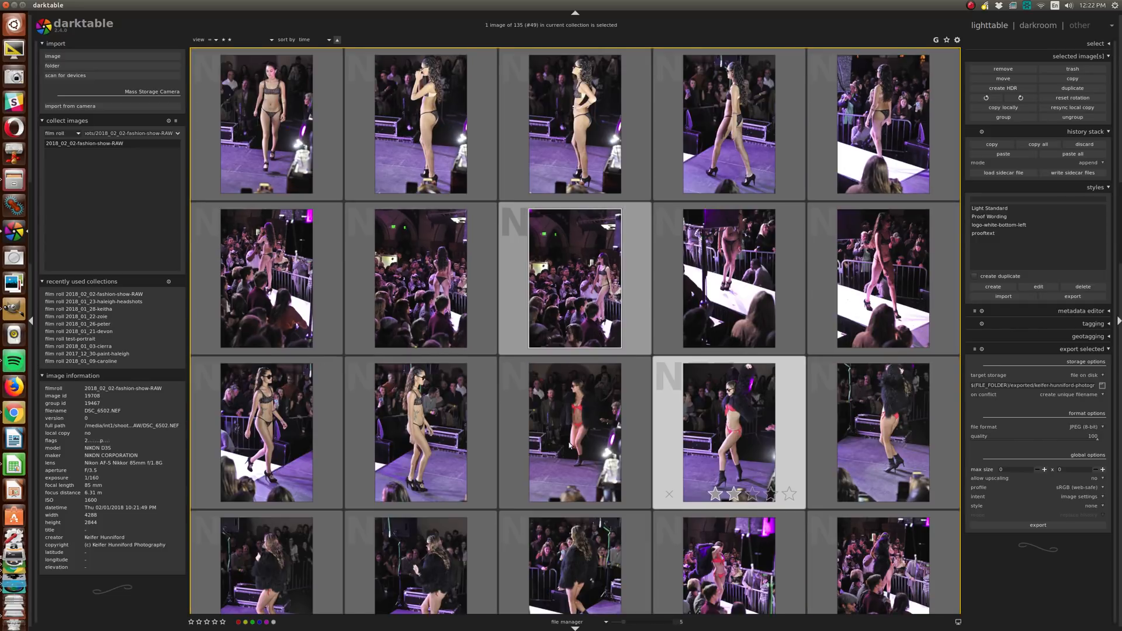
# Step: Examine the fur-jacket runway photos from DSC_6501.NEF to DSC_6508.NEF one at a time at full view
pyautogui.scroll(4, 619, 467)
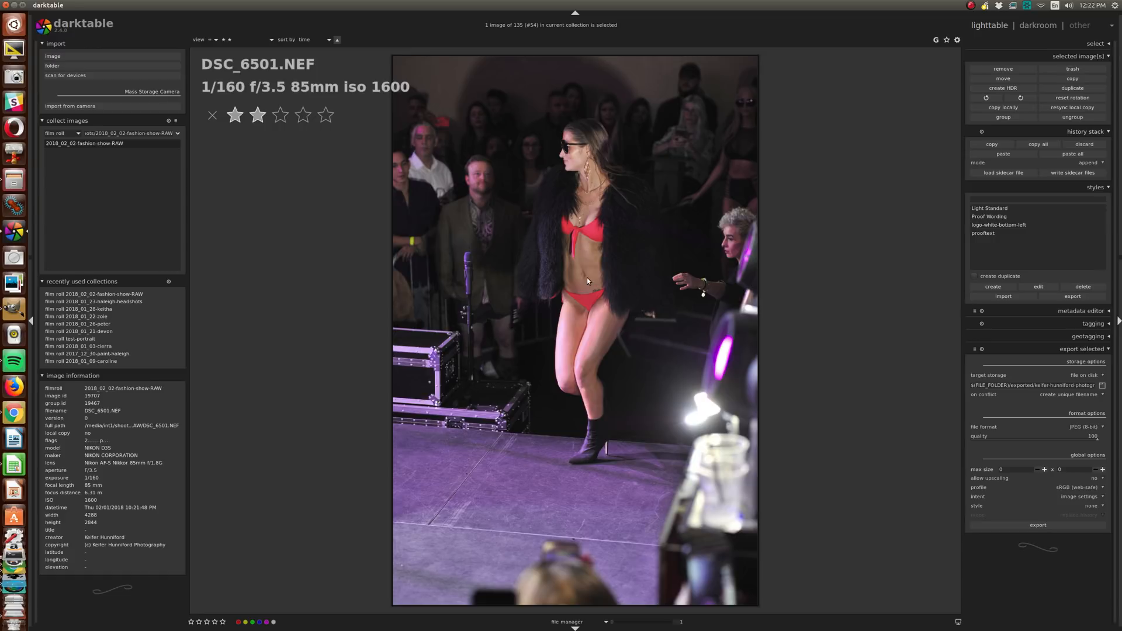
pyautogui.scroll(-1, 592, 338)
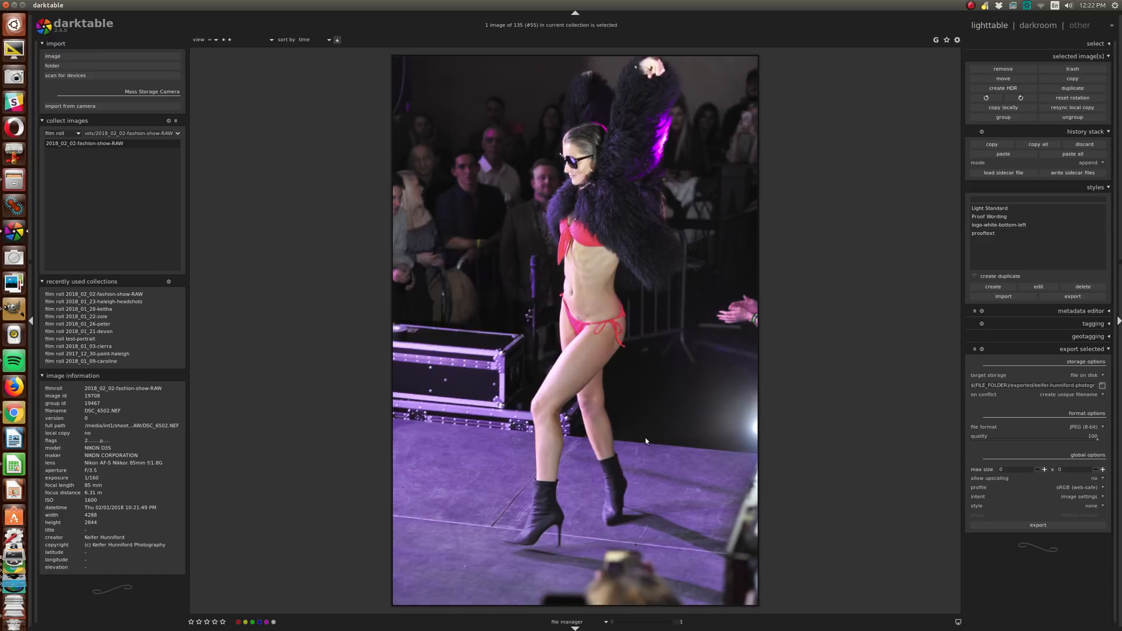
pyautogui.scroll(-1, 593, 366)
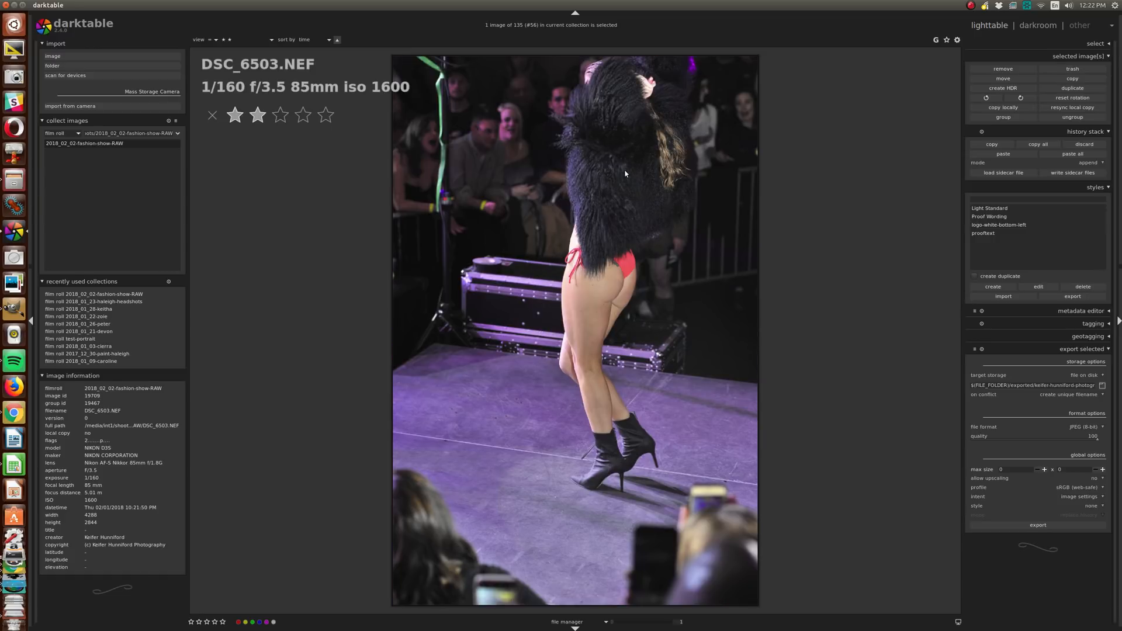
pyautogui.scroll(-1, 620, 318)
pyautogui.scroll(-4, 613, 315)
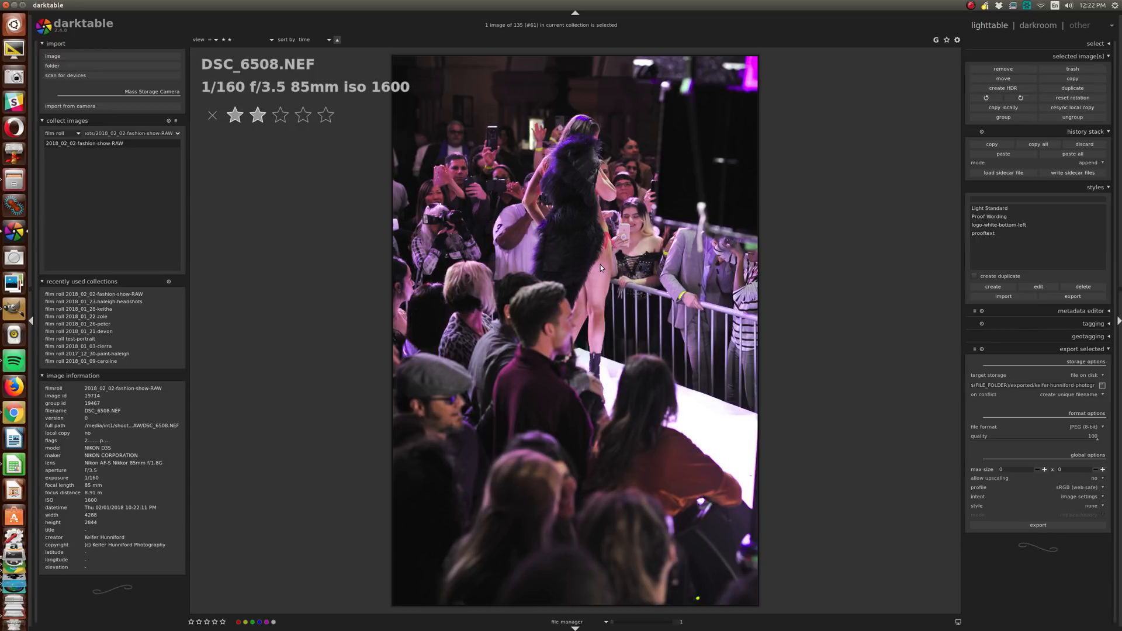
pyautogui.scroll(4, 601, 268)
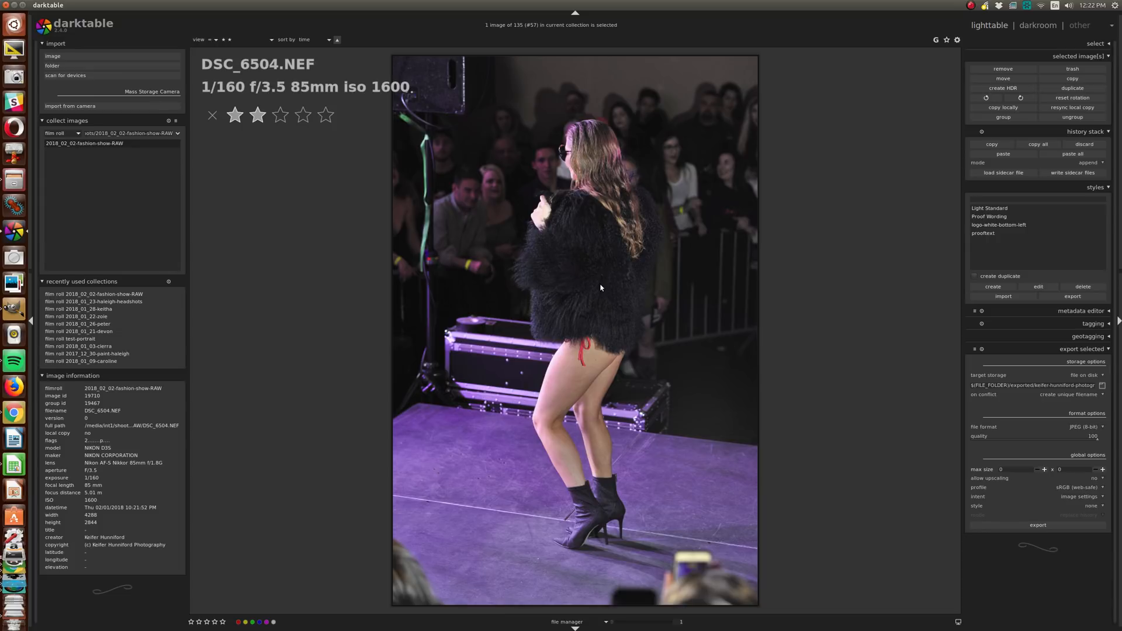
pyautogui.scroll(-1, 602, 290)
pyautogui.press('w')
# Step: Compare the following runway photos, up to the pink ball series around DSC_6520.NEF, in a two-column grid
pyautogui.scroll(-1, 602, 290)
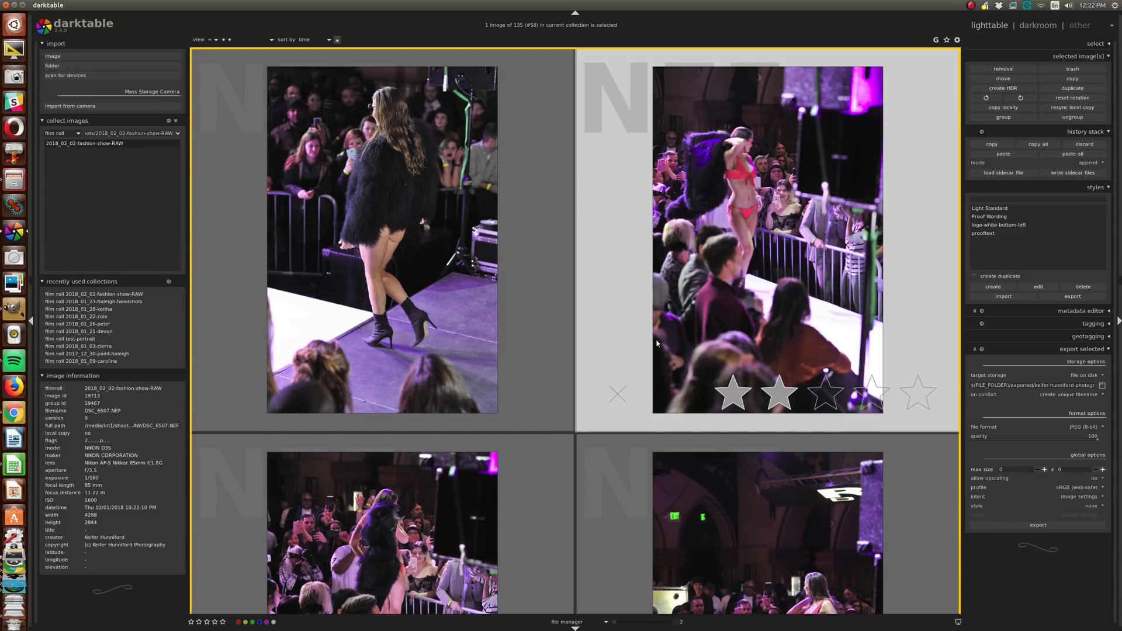
pyautogui.scroll(-2, 610, 342)
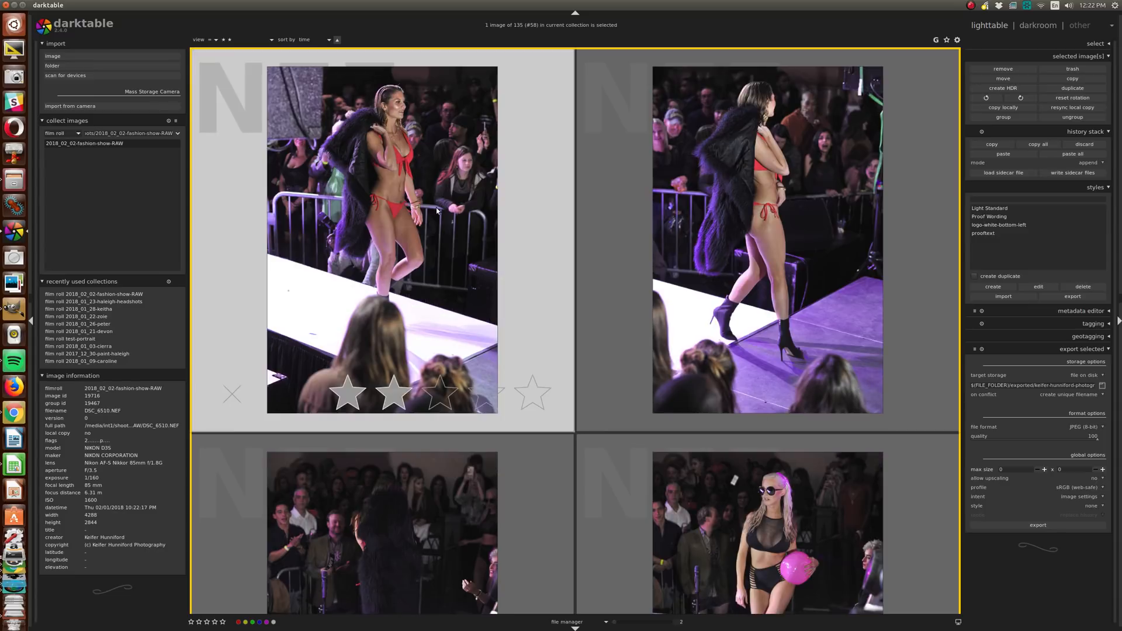
pyautogui.scroll(-1, 435, 152)
pyautogui.scroll(-1, 829, 258)
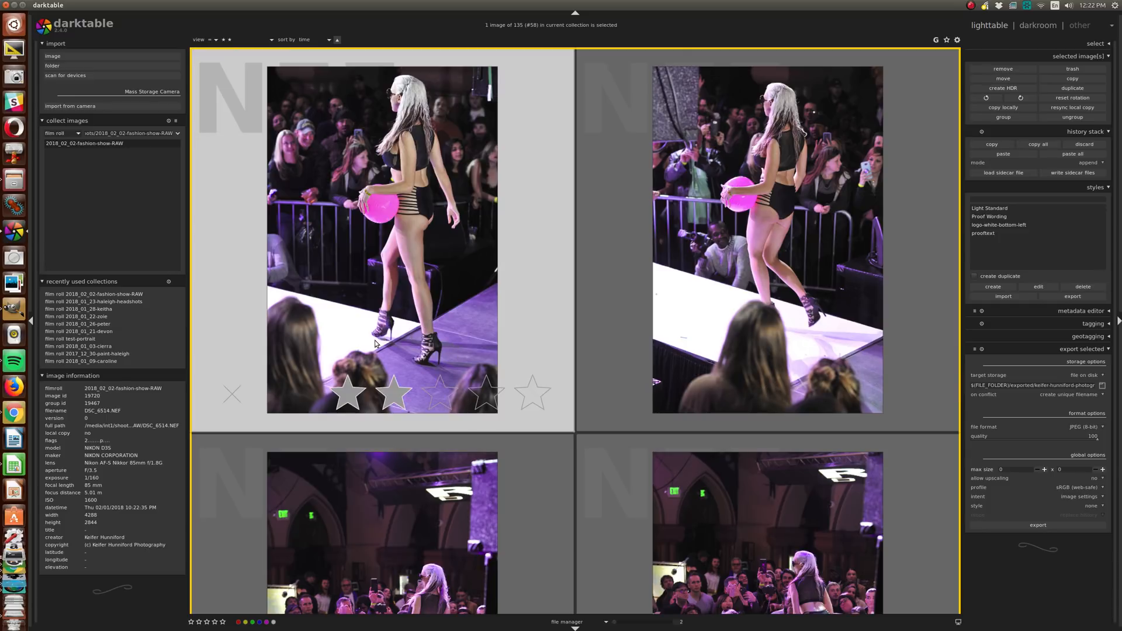
pyautogui.scroll(-1, 377, 338)
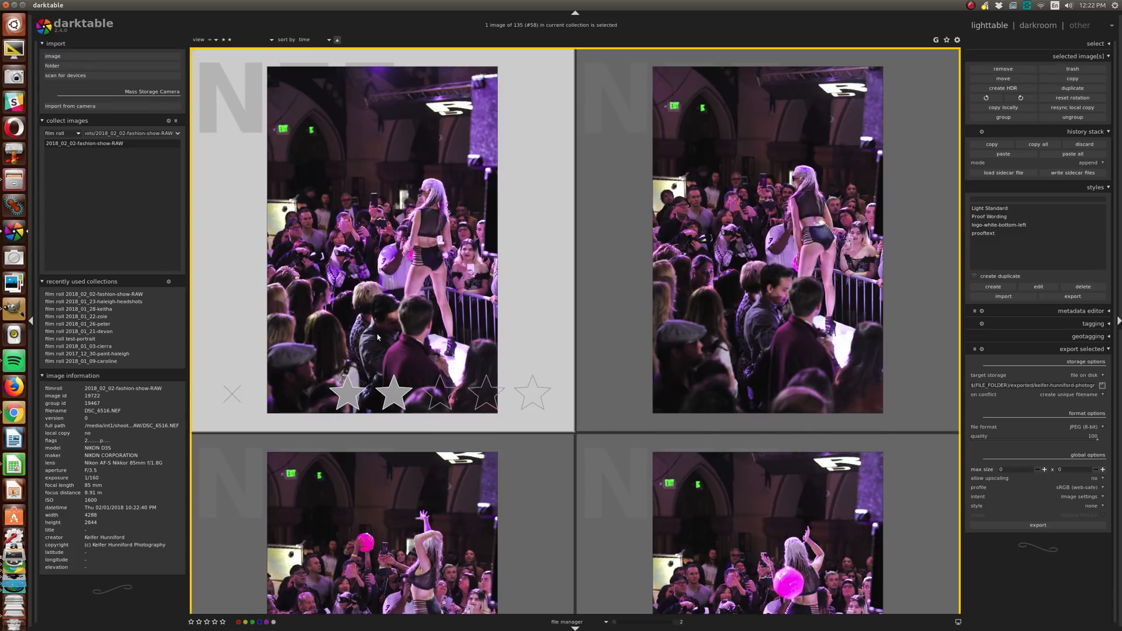
pyautogui.scroll(-1, 378, 337)
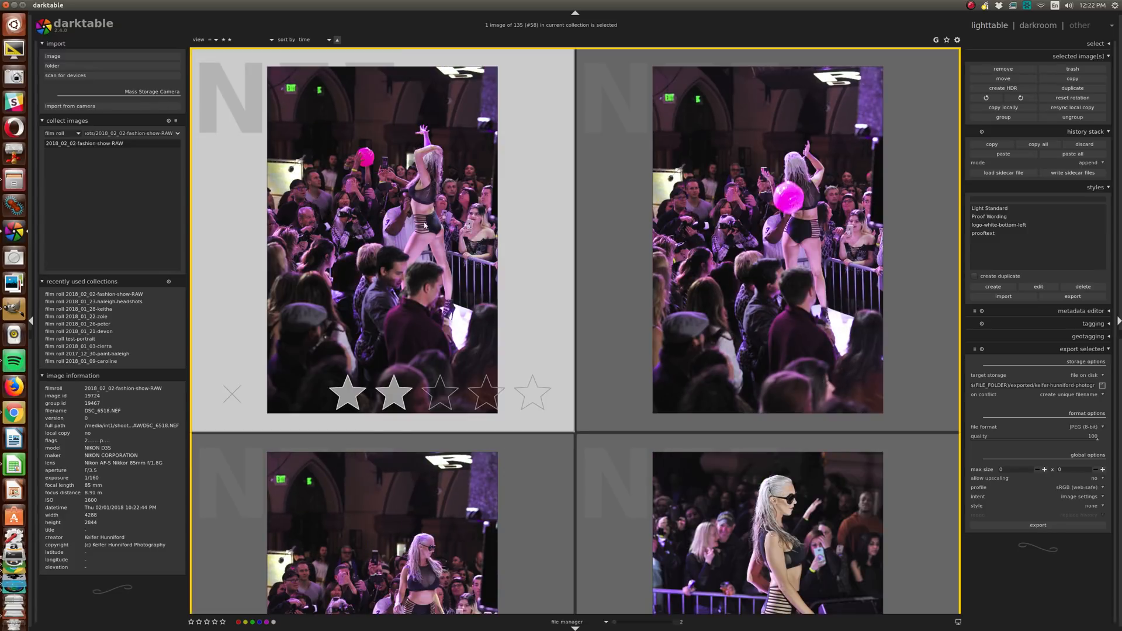
pyautogui.scroll(1, 425, 225)
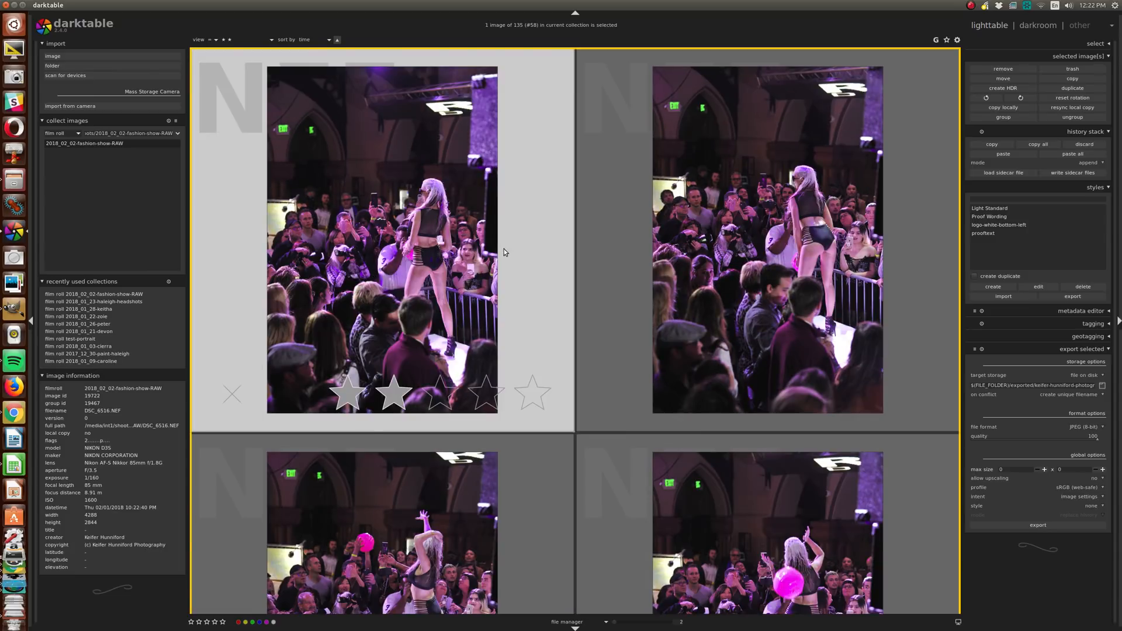
pyautogui.scroll(-1, 486, 260)
pyautogui.scroll(-1, 485, 259)
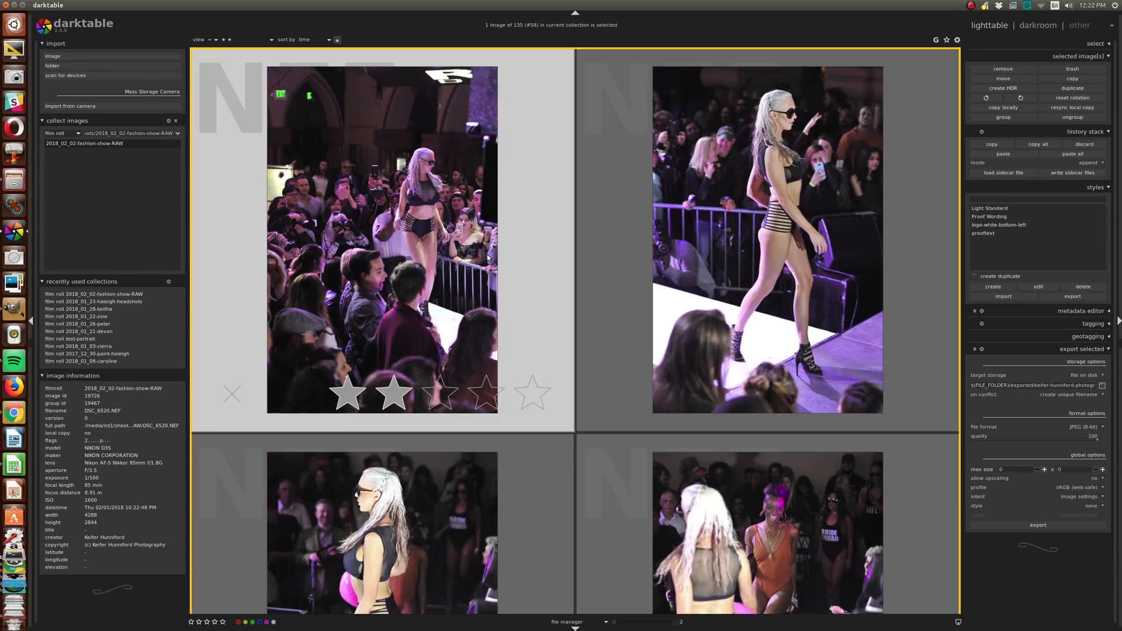
# Step: Look through the rest of the fashion show film roll in a four-column grid, as far as the closing group walk
pyautogui.scroll(-2, 525, 237)
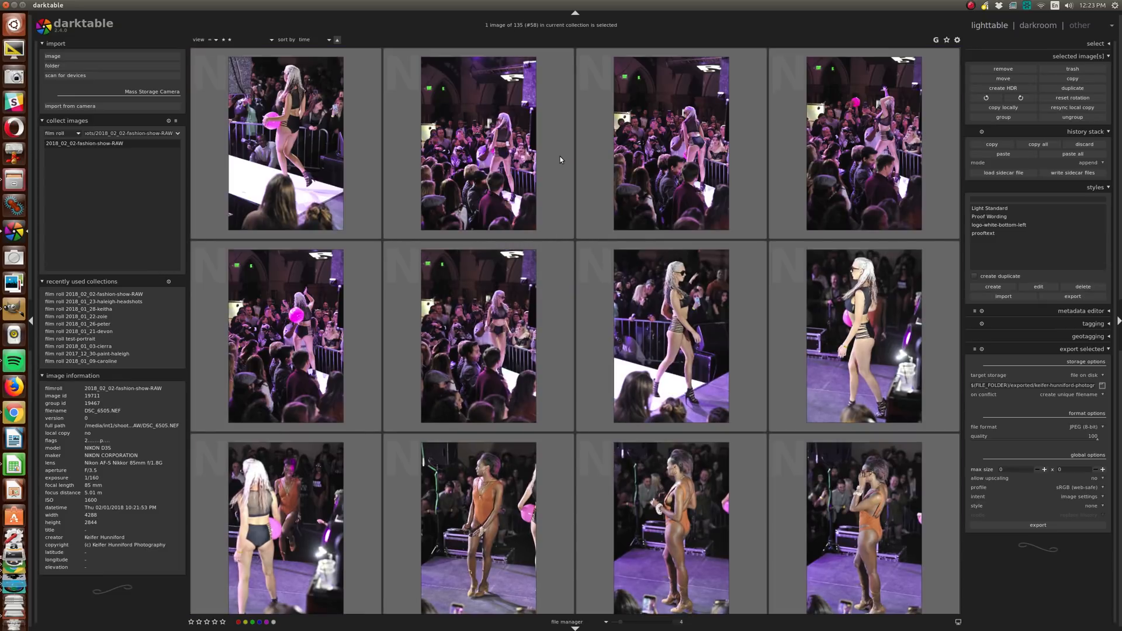
pyautogui.scroll(-1, 563, 170)
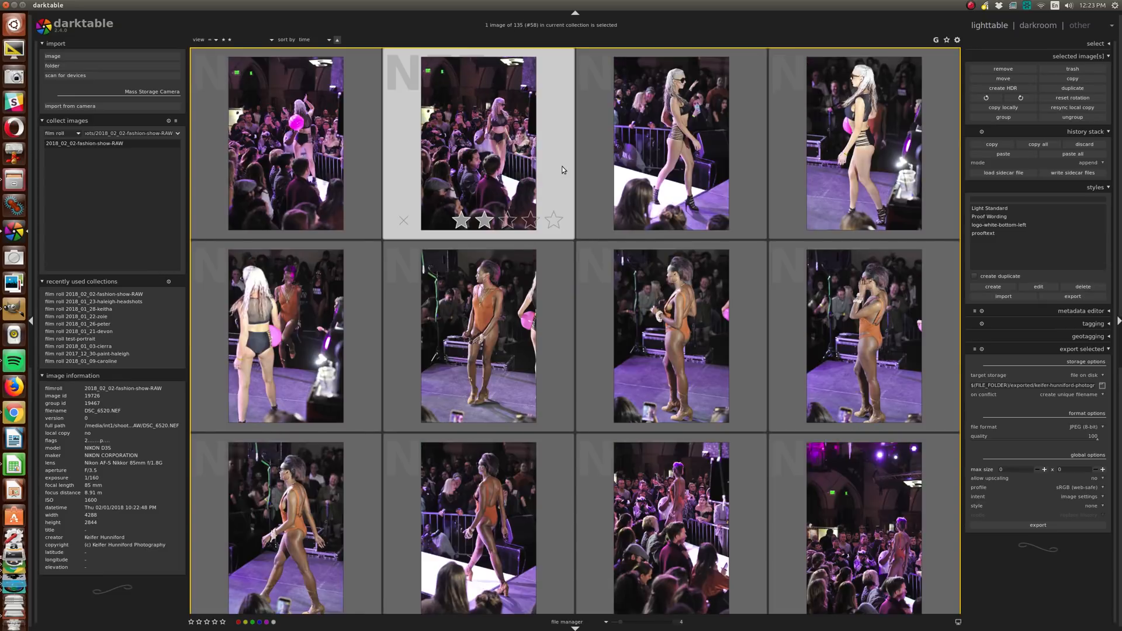
pyautogui.scroll(-1, 563, 169)
pyautogui.scroll(-1, 563, 170)
pyautogui.scroll(-1, 562, 169)
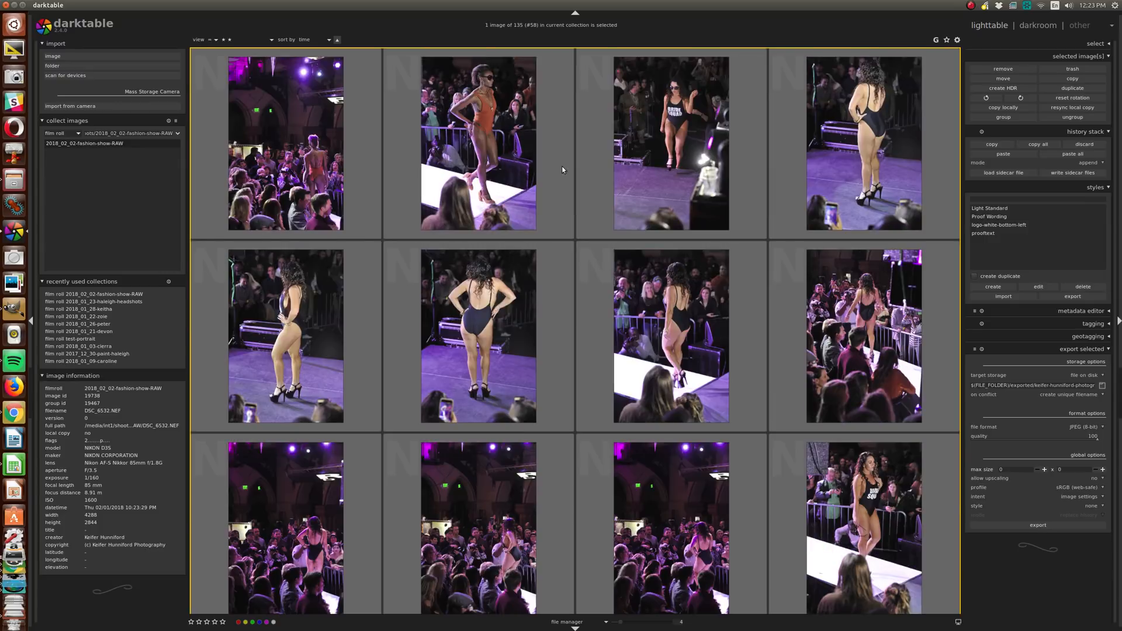
pyautogui.scroll(-1, 562, 169)
pyautogui.scroll(-1, 563, 169)
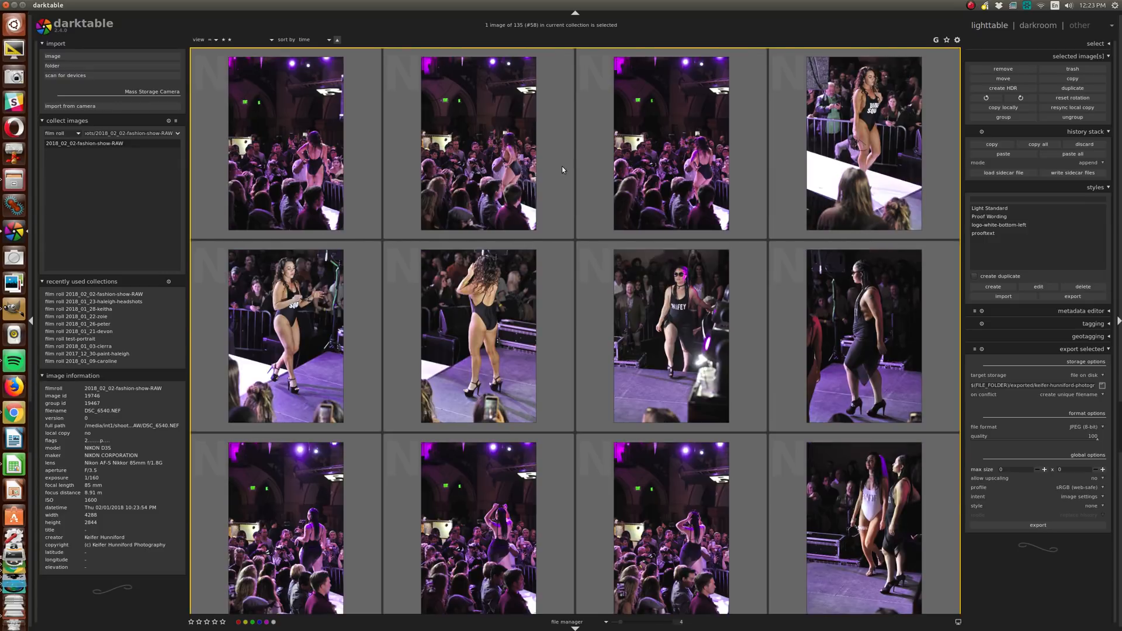
pyautogui.scroll(-1, 588, 256)
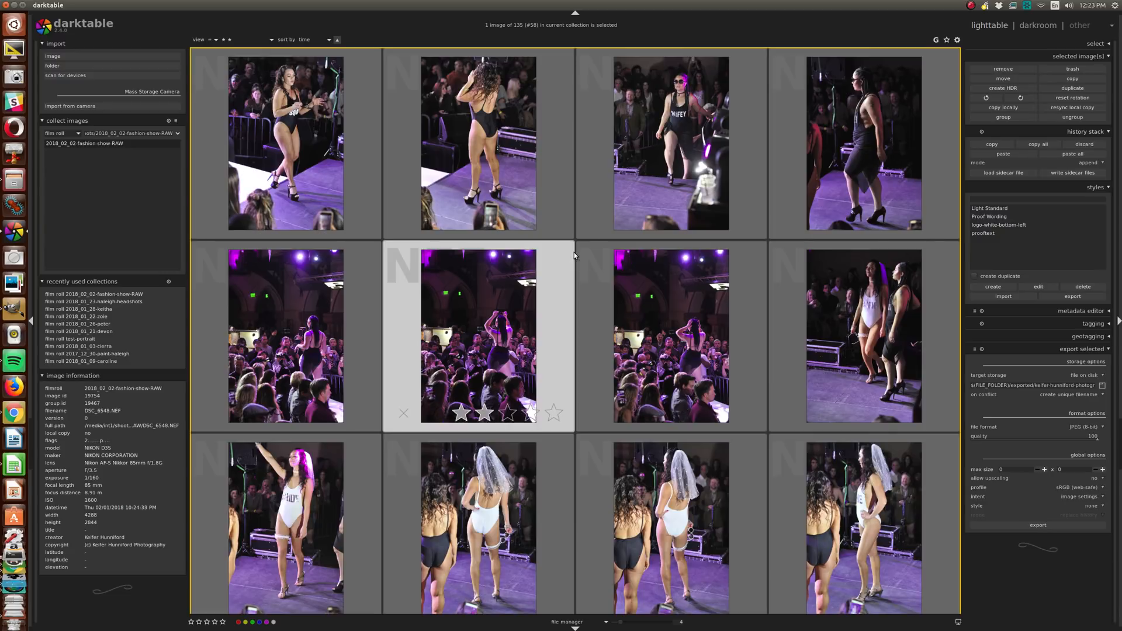
pyautogui.scroll(-2, 574, 251)
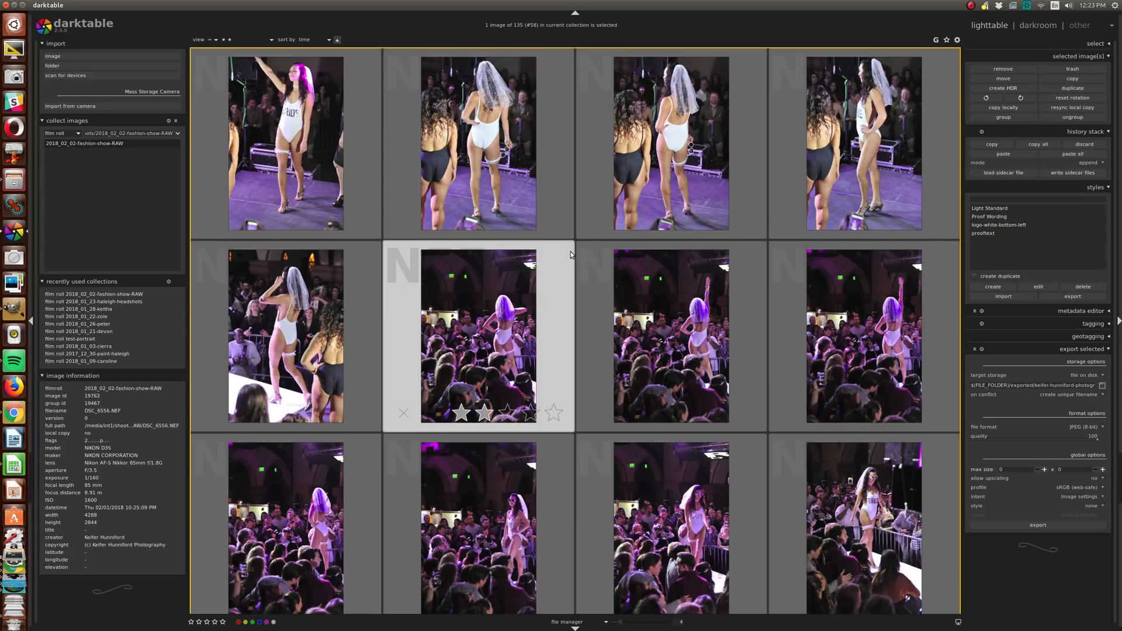
pyautogui.scroll(-2, 571, 251)
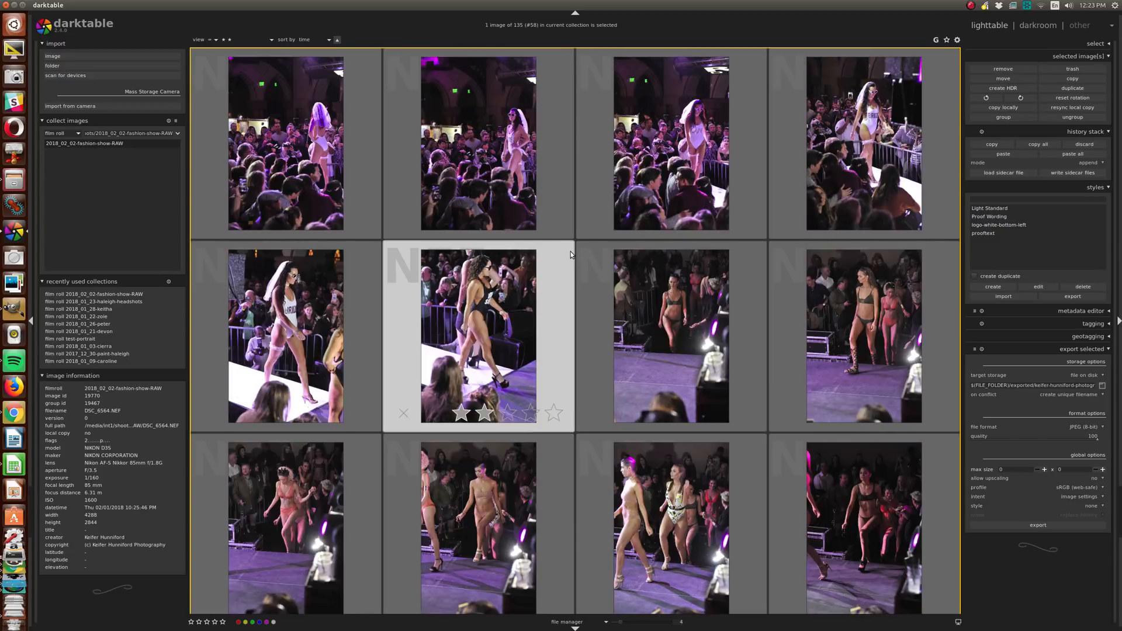
pyautogui.scroll(-1, 570, 251)
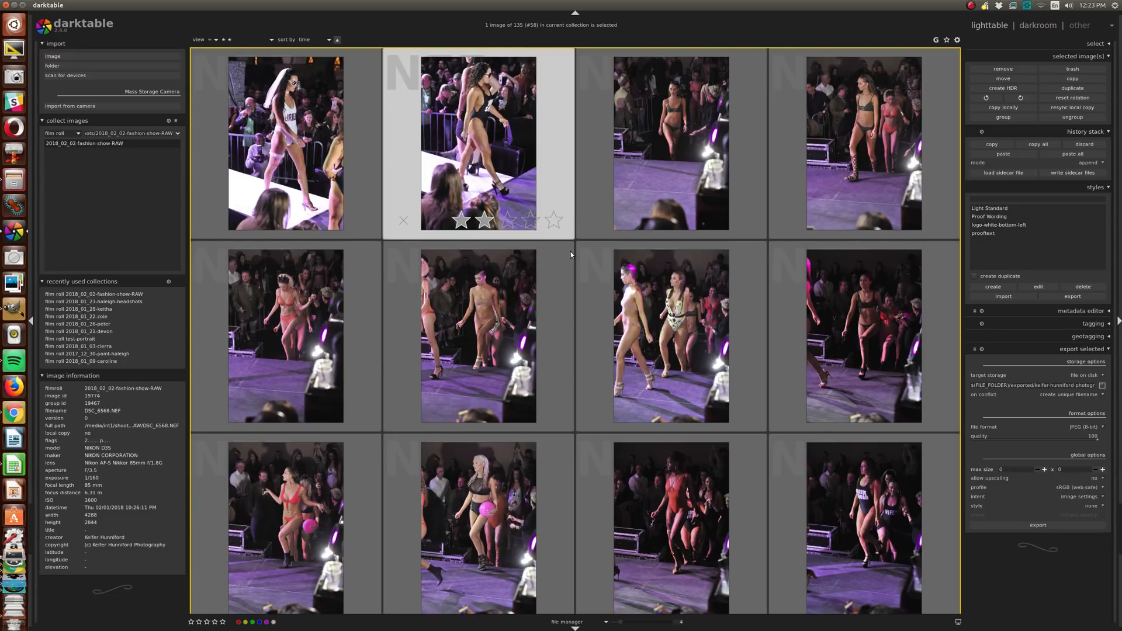
# Step: Return to the earlier runway photos in the film roll and enlarge DSC_6495.NEF to fill the view
pyautogui.scroll(8, 571, 251)
pyautogui.scroll(6, 571, 251)
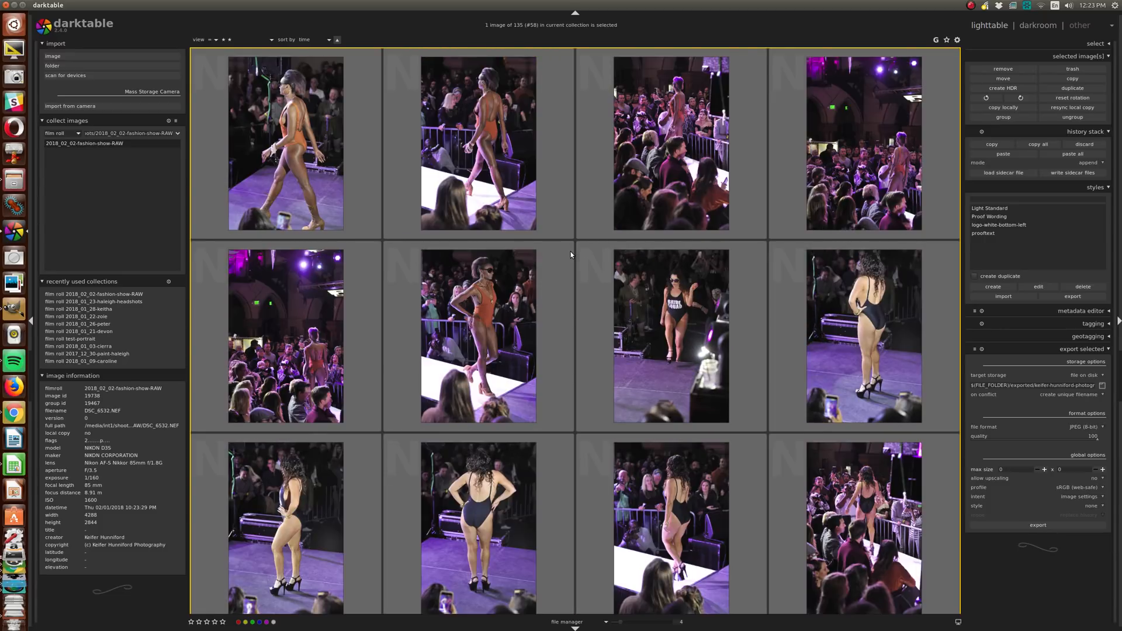
pyautogui.scroll(3, 570, 252)
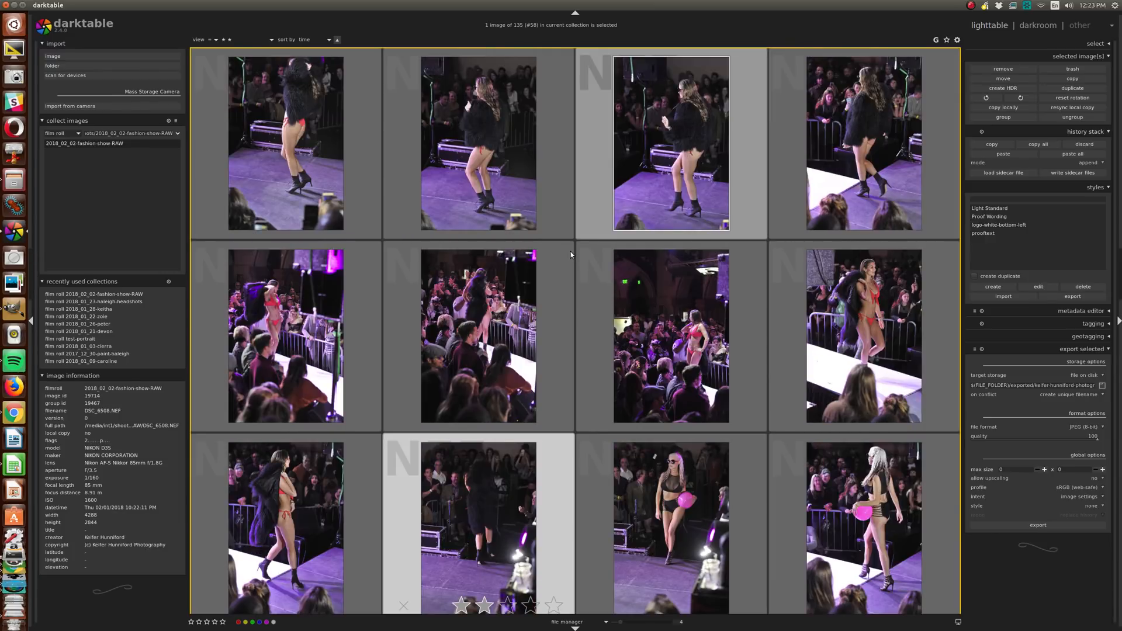
pyautogui.scroll(2, 571, 254)
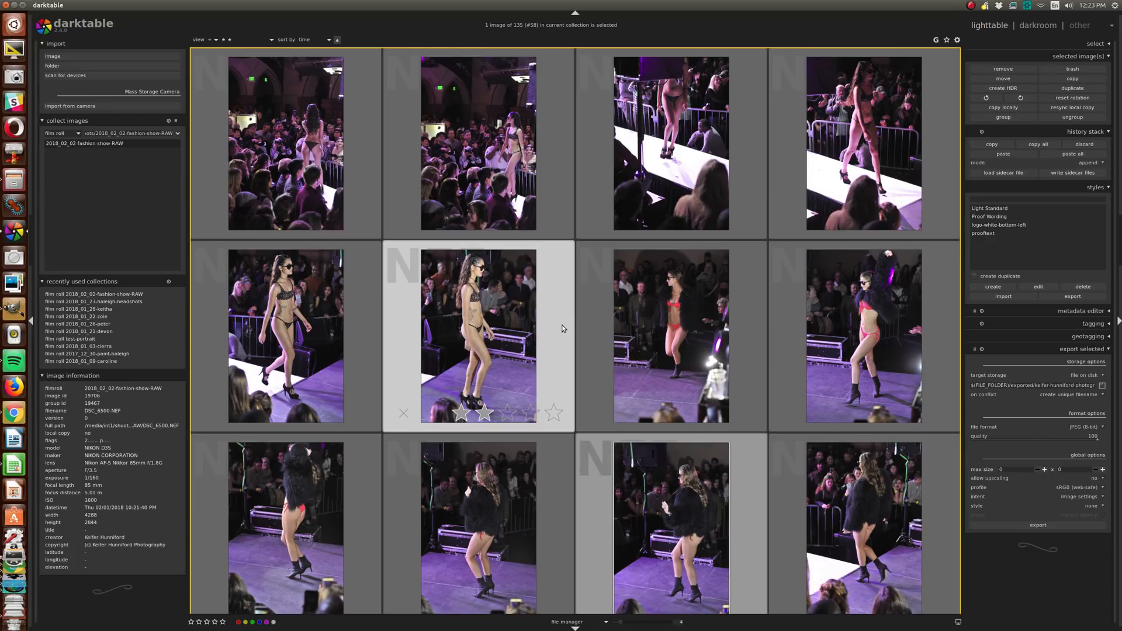
pyautogui.scroll(1, 563, 329)
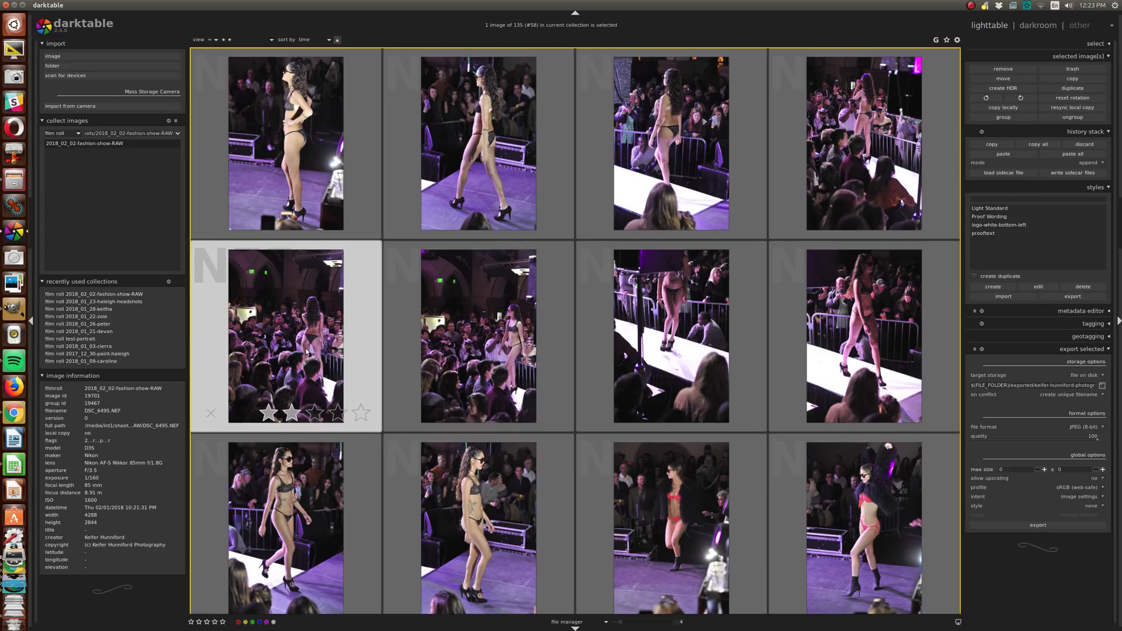
pyautogui.scroll(1, 307, 350)
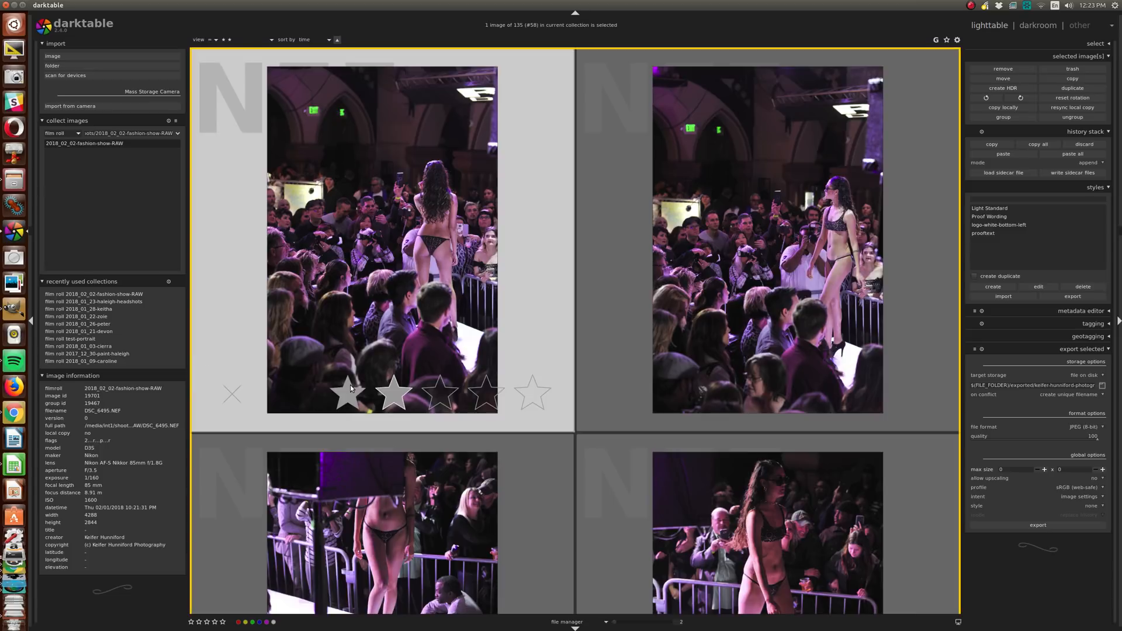
pyautogui.scroll(1, 348, 385)
pyautogui.scroll(1, 435, 310)
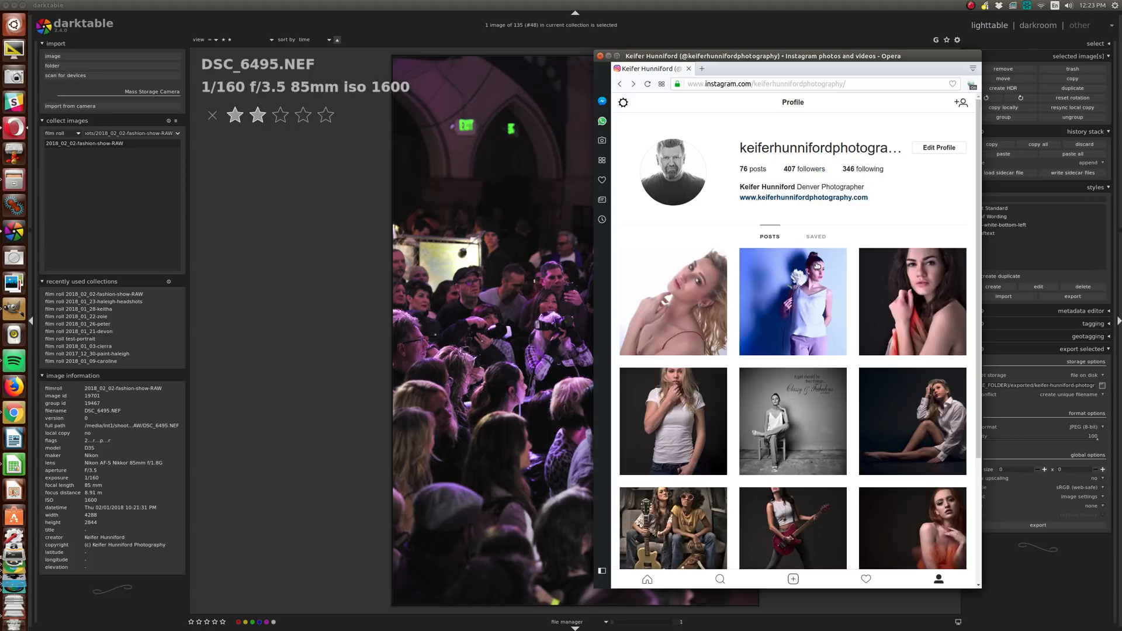
# Step: Look through the posted portraits on the photographer's Instagram profile in Opera, and close the browser window to return to darktable
pyautogui.scroll(-1, 831, 297)
pyautogui.scroll(-5, 830, 296)
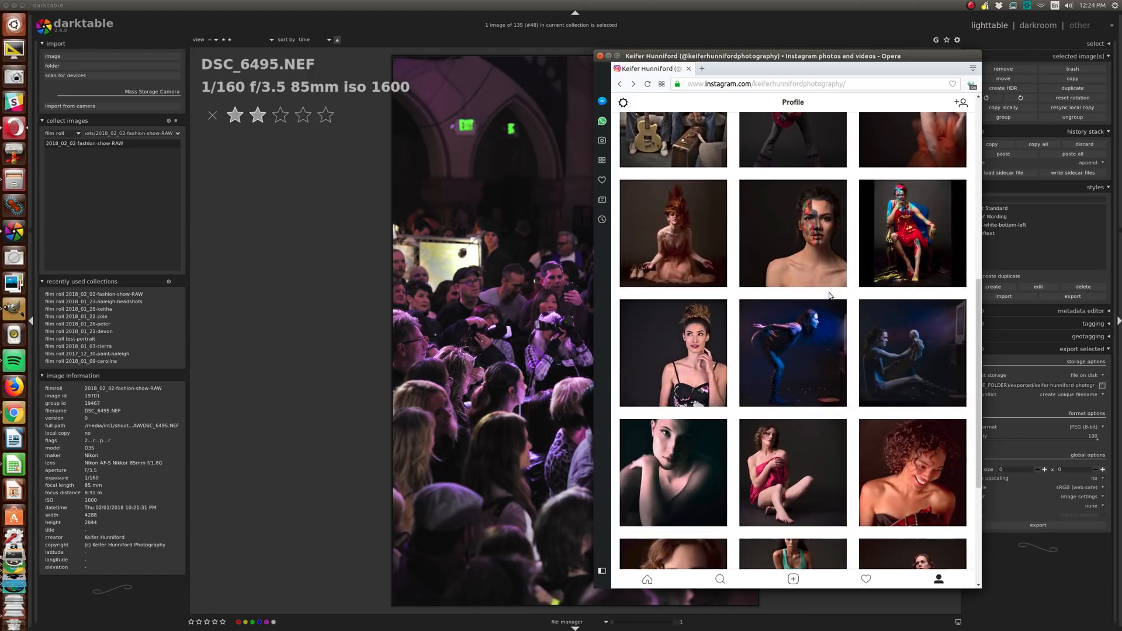
pyautogui.scroll(7, 829, 295)
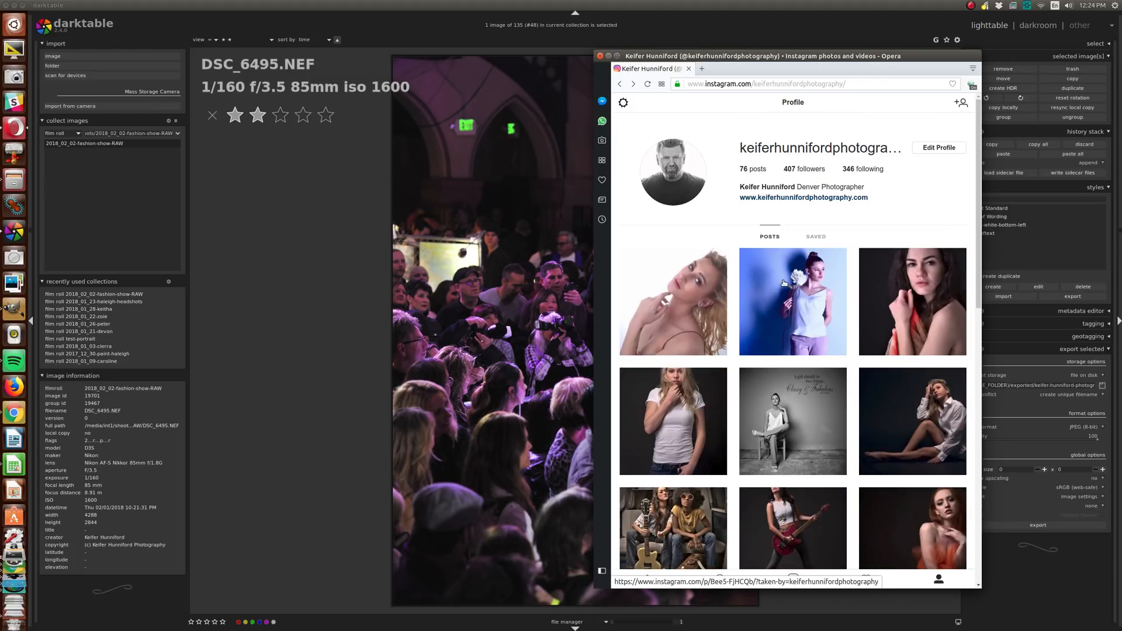
pyautogui.scroll(-1, 785, 283)
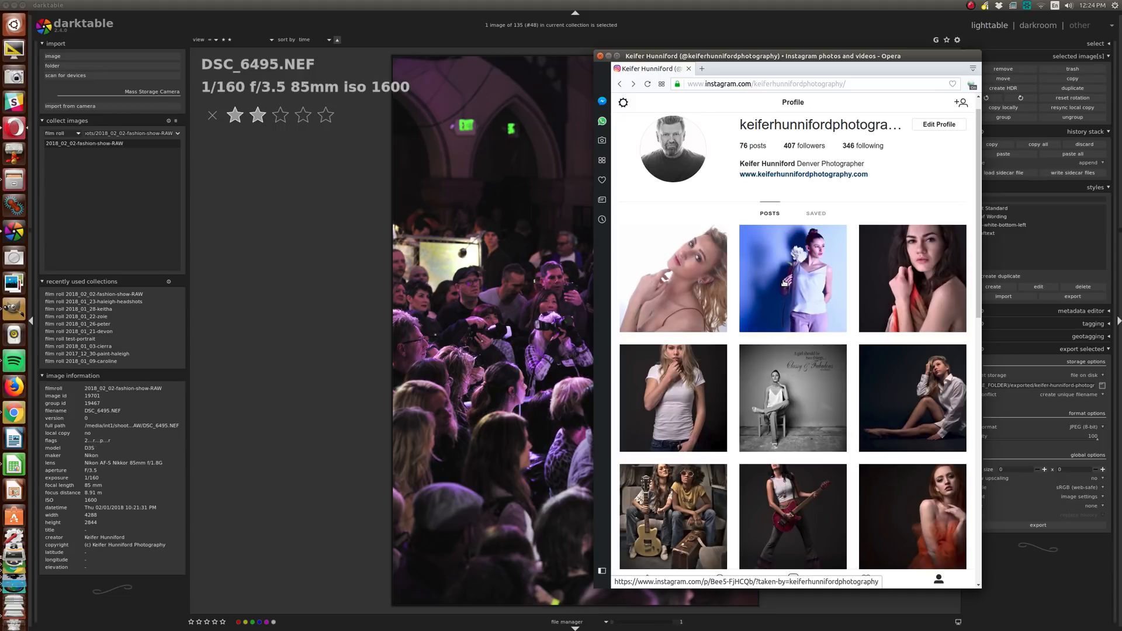
pyautogui.scroll(-1, 784, 283)
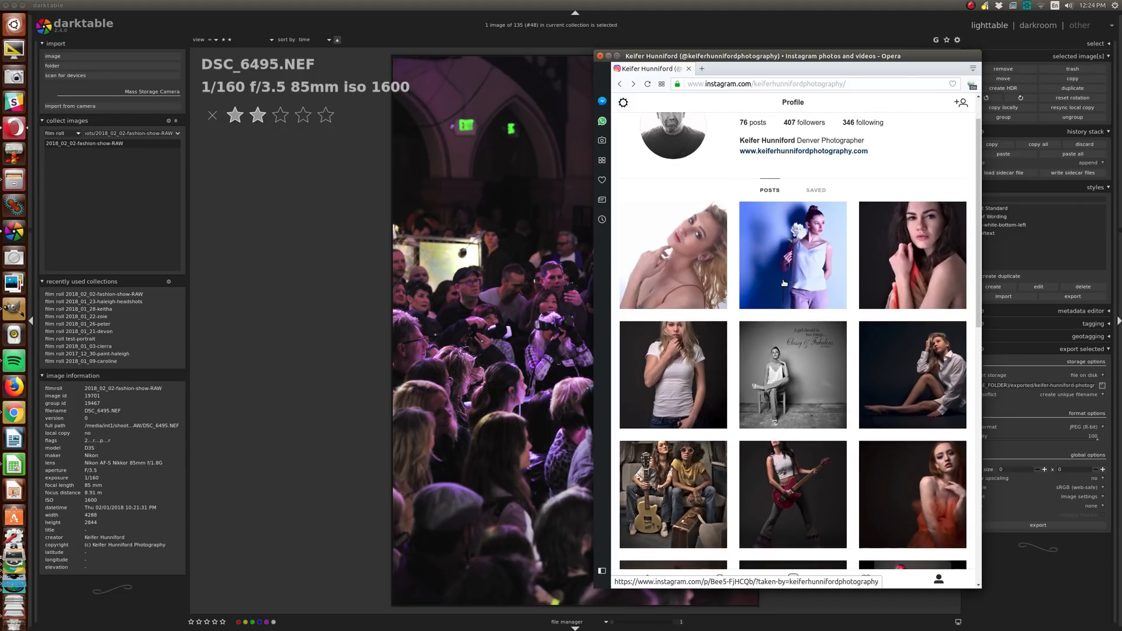
pyautogui.scroll(-2, 784, 283)
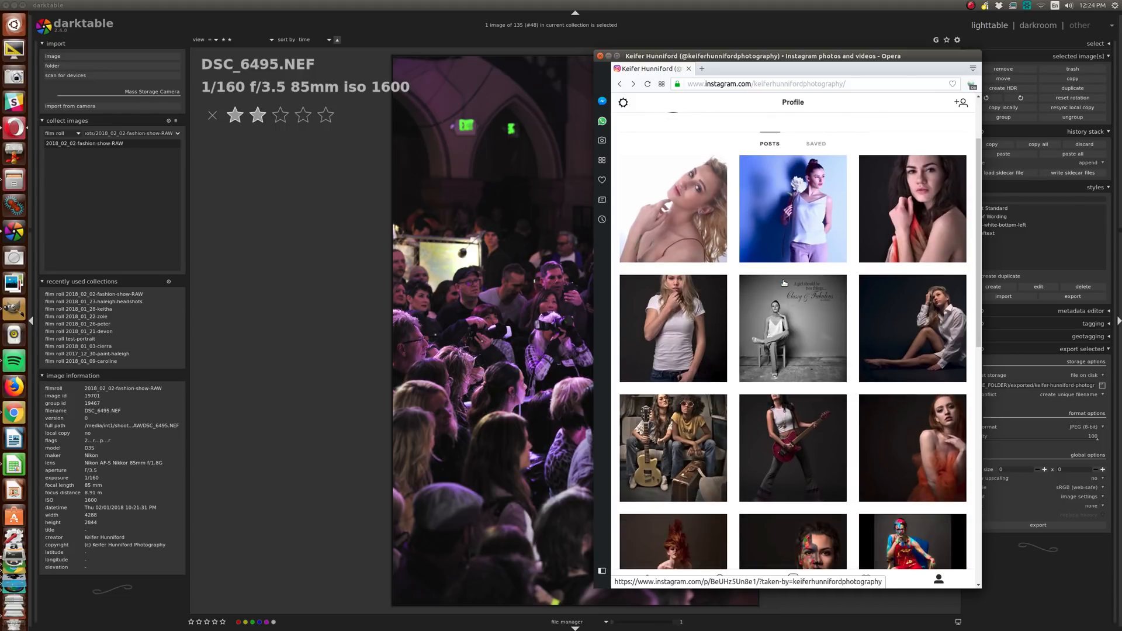
pyautogui.scroll(2, 784, 282)
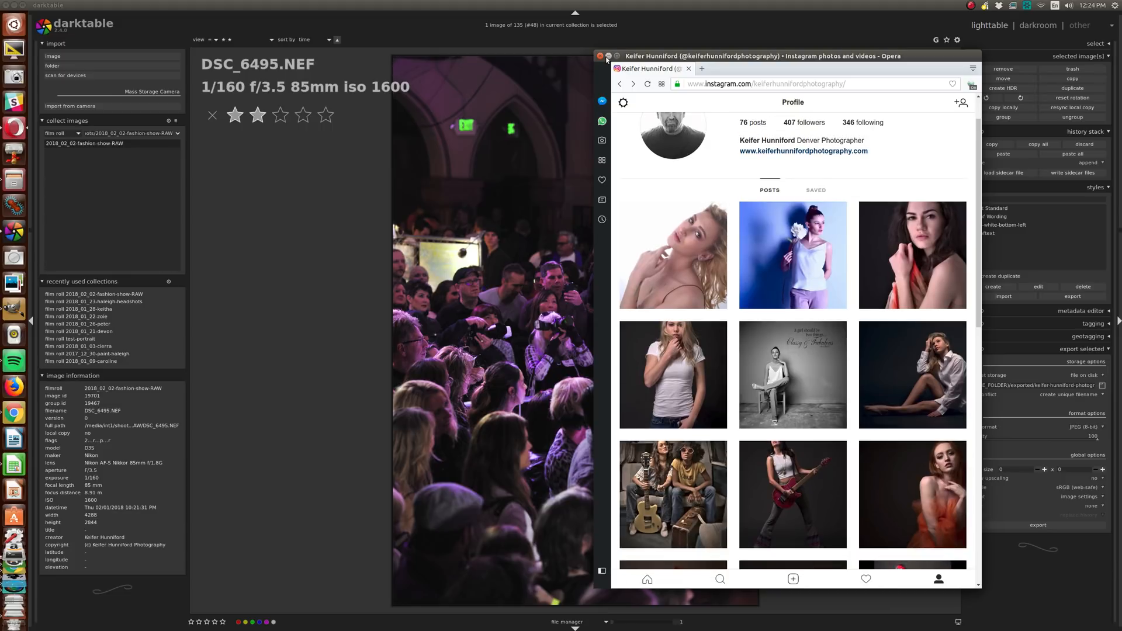
pyautogui.click(600, 56)
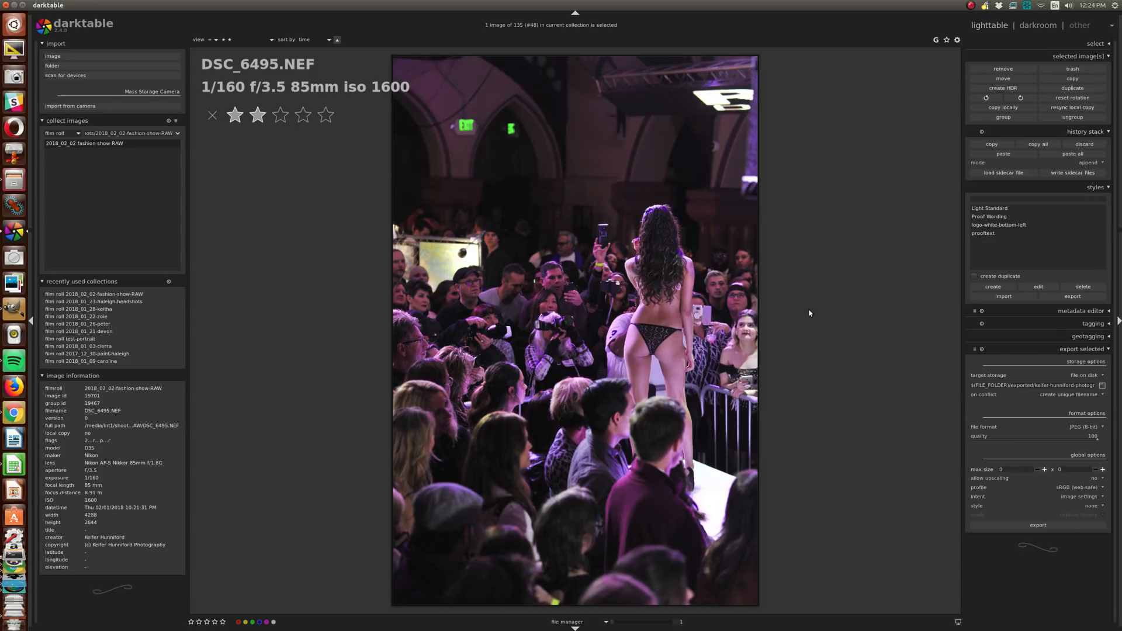
# Step: Open DSC_6495.NEF in the darkroom and apply the "flat / none" preset to its base curve
pyautogui.press('d')
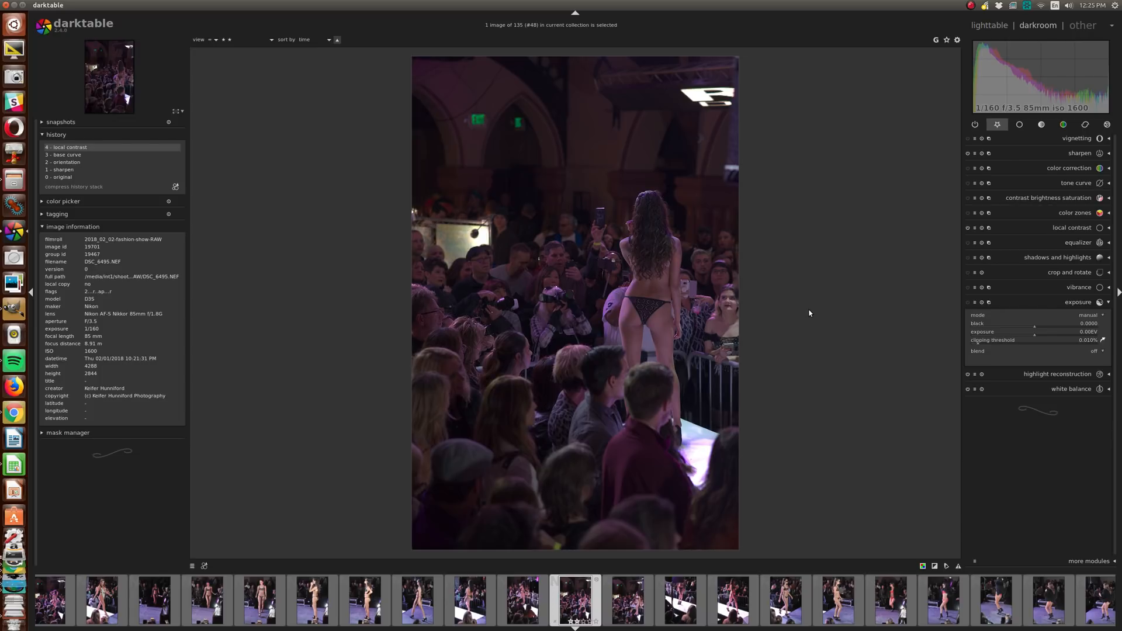
pyautogui.click(976, 125)
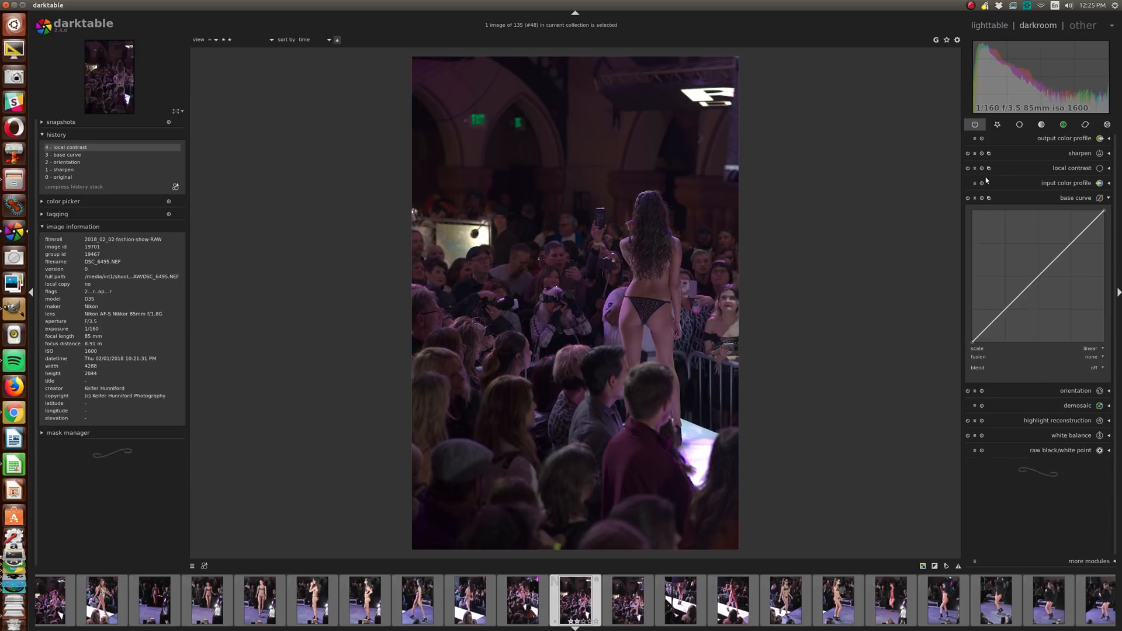
pyautogui.click(974, 198)
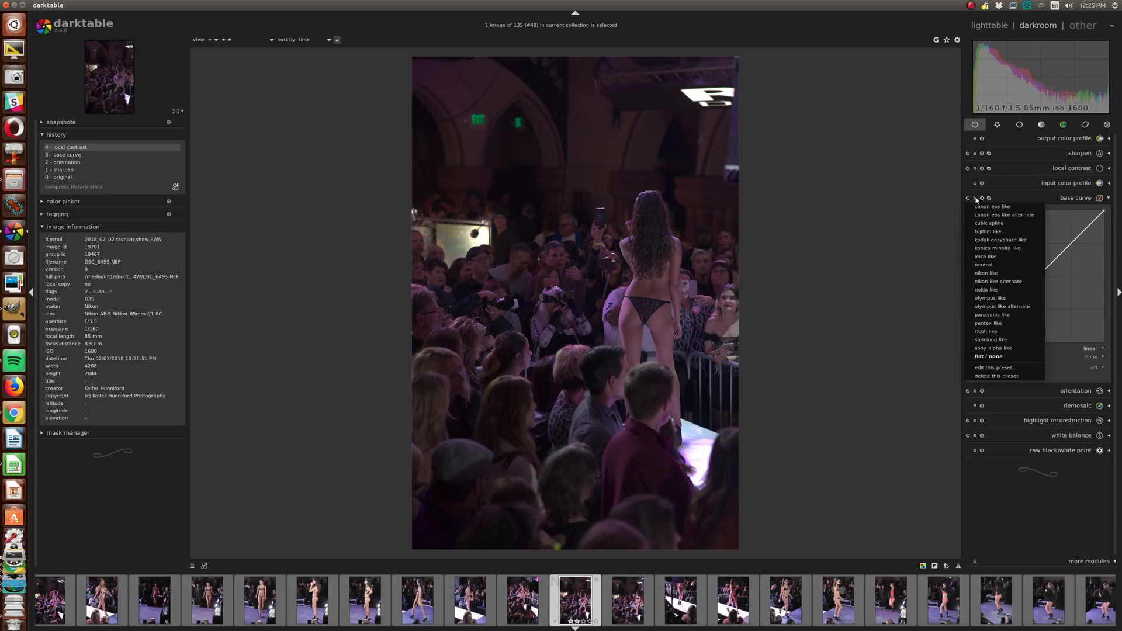
pyautogui.click(1001, 357)
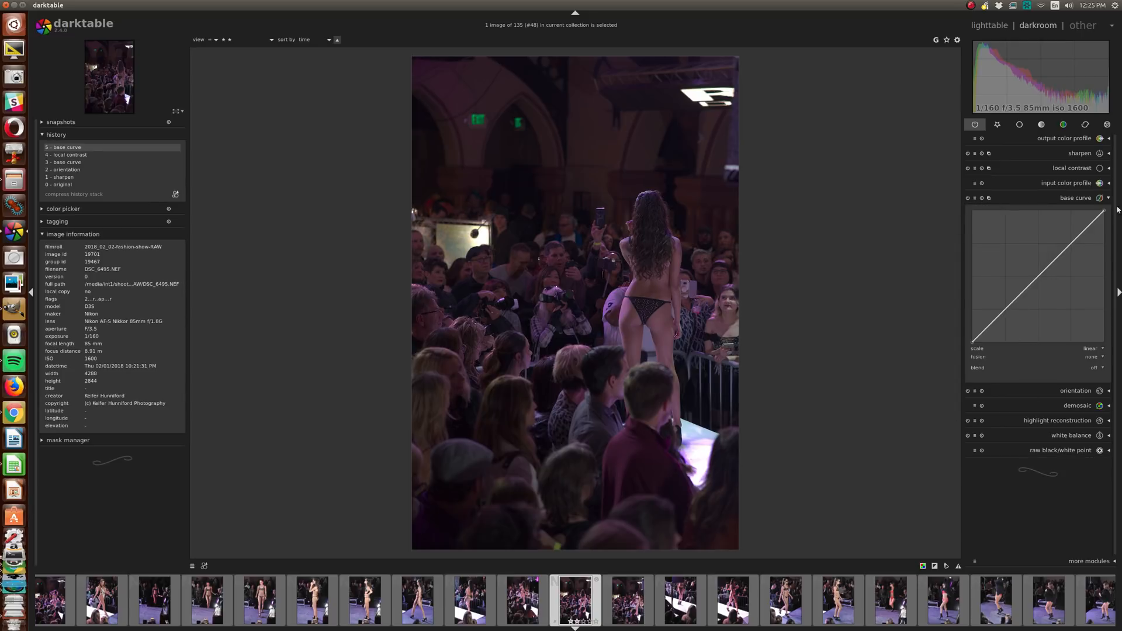
# Step: Raise the base curve strongly through the midtones to brighten the photo, and fine-tune the point near its centre
pyautogui.moveTo(1052, 252); pyautogui.dragTo(1028, 228)
pyautogui.moveTo(997, 285); pyautogui.dragTo(987, 279)
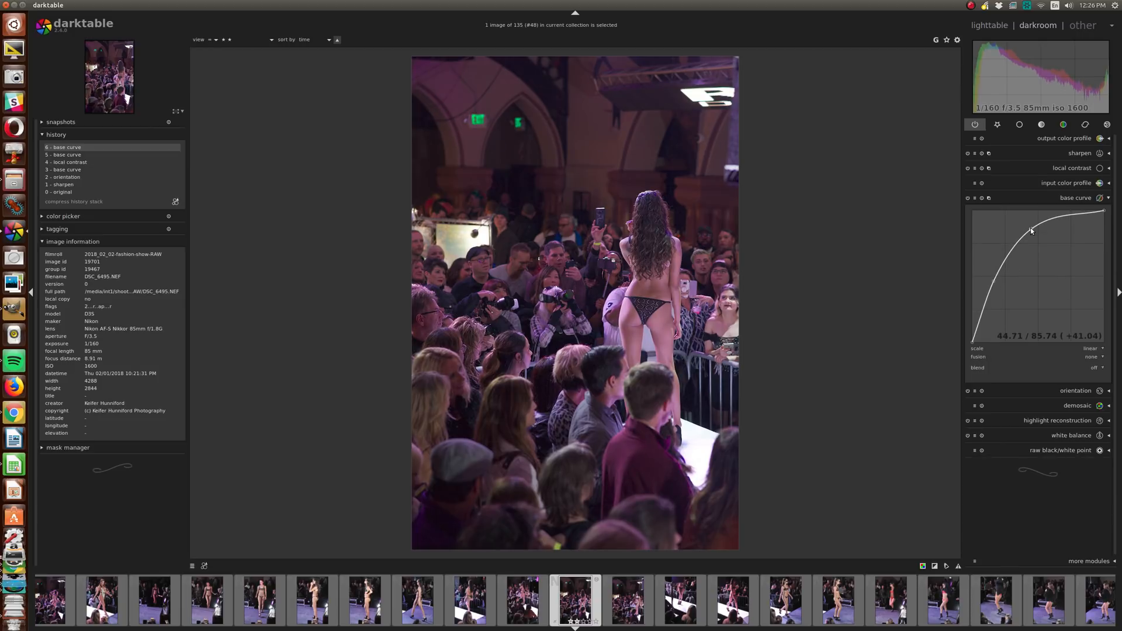
pyautogui.moveTo(1031, 230); pyautogui.dragTo(1039, 227)
pyautogui.moveTo(1041, 229); pyautogui.dragTo(1040, 229)
# Step: Adjust shadows and highlights, setting shadows to about -38.40 and highlights to about 13.66
pyautogui.click(997, 125)
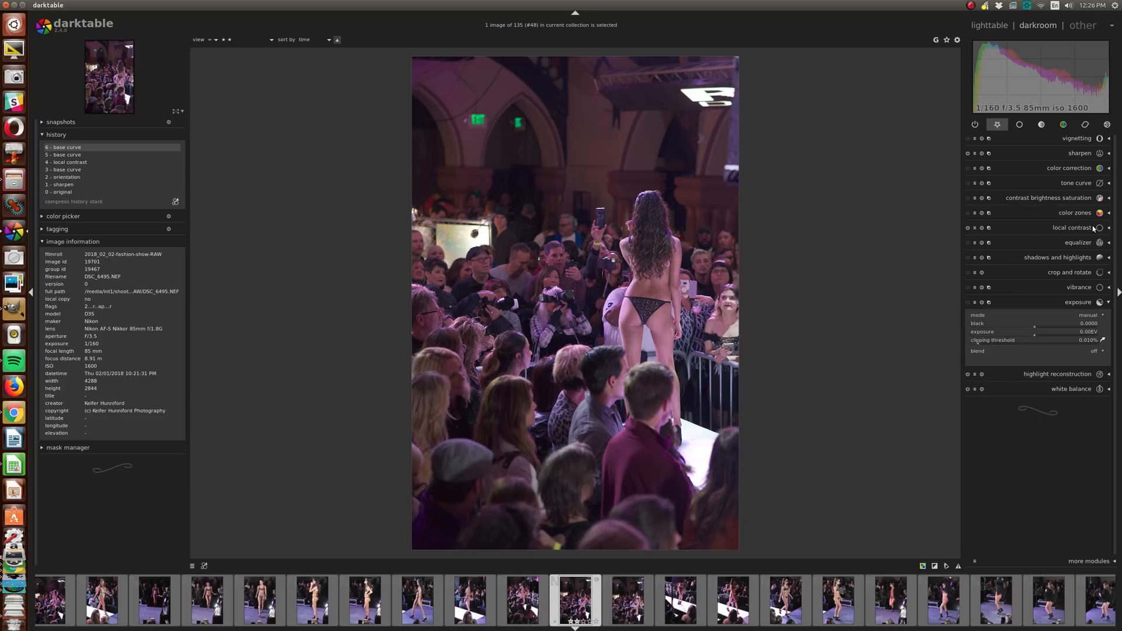
pyautogui.click(1071, 257)
pyautogui.moveTo(1072, 271); pyautogui.dragTo(1042, 283)
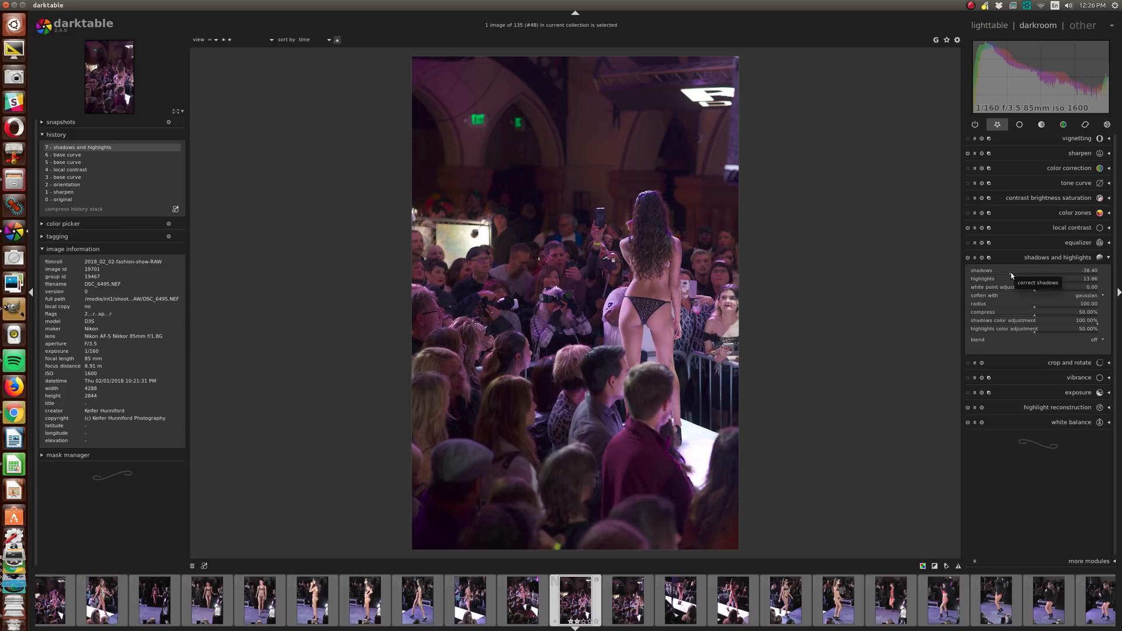
# Step: Raise the contrast to 0.09 and slightly increase the saturation in contrast brightness saturation
pyautogui.click(1049, 198)
pyautogui.scroll(2, 1050, 211)
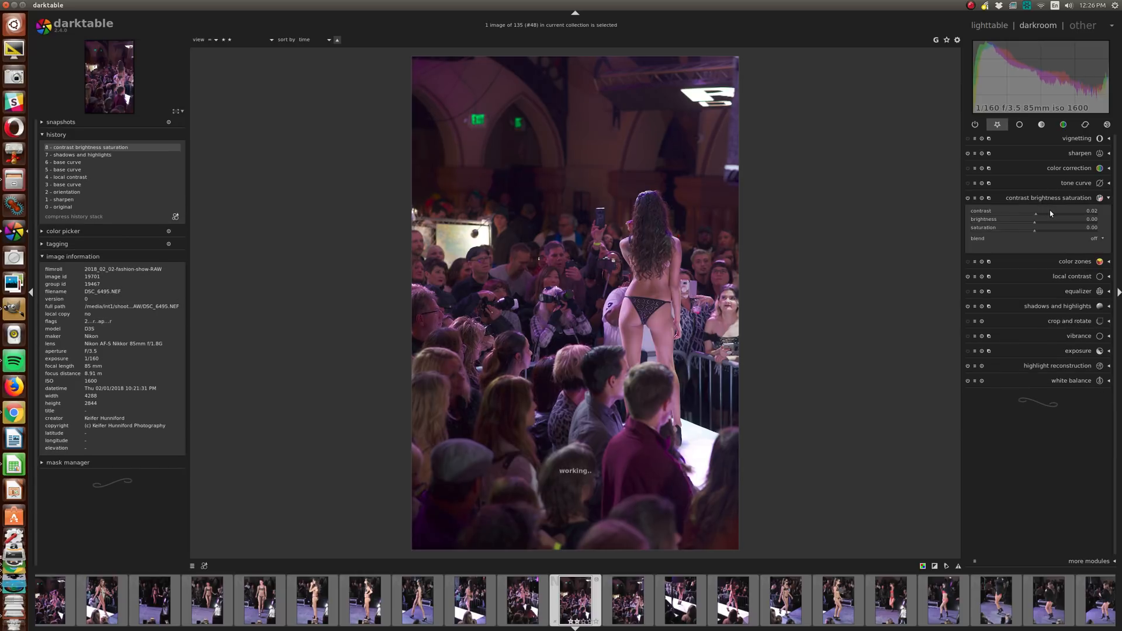
pyautogui.scroll(1, 1051, 212)
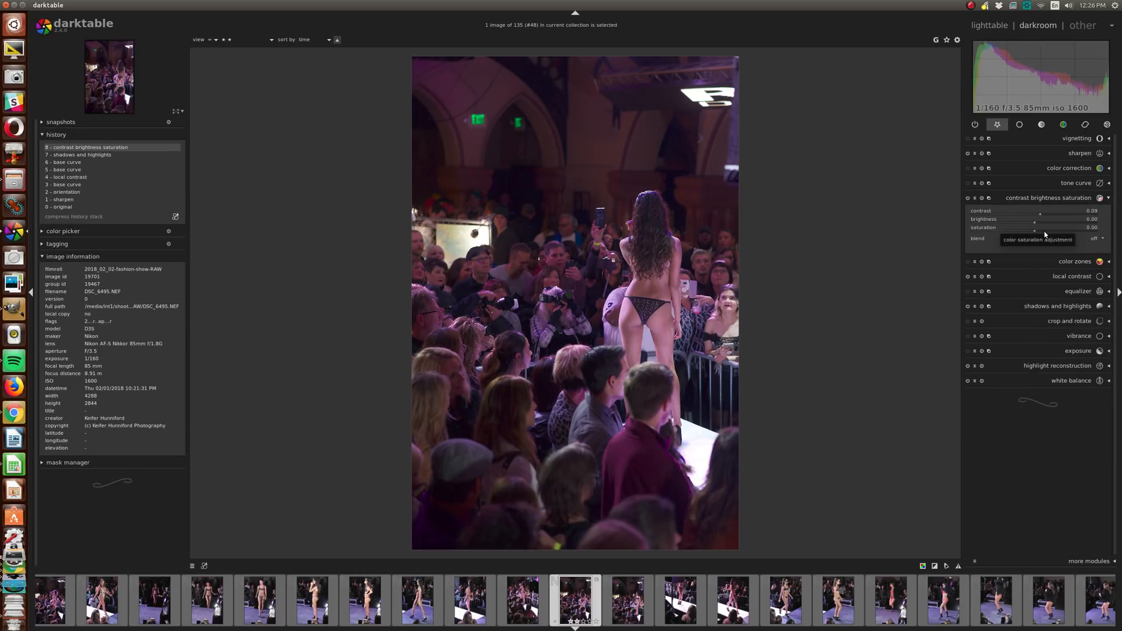
pyautogui.scroll(2, 1046, 231)
# Step: Shape the L tone curve into a gentle S with raised highlights and lowered shadows, and compare the photo with the curve off and on
pyautogui.click(1068, 181)
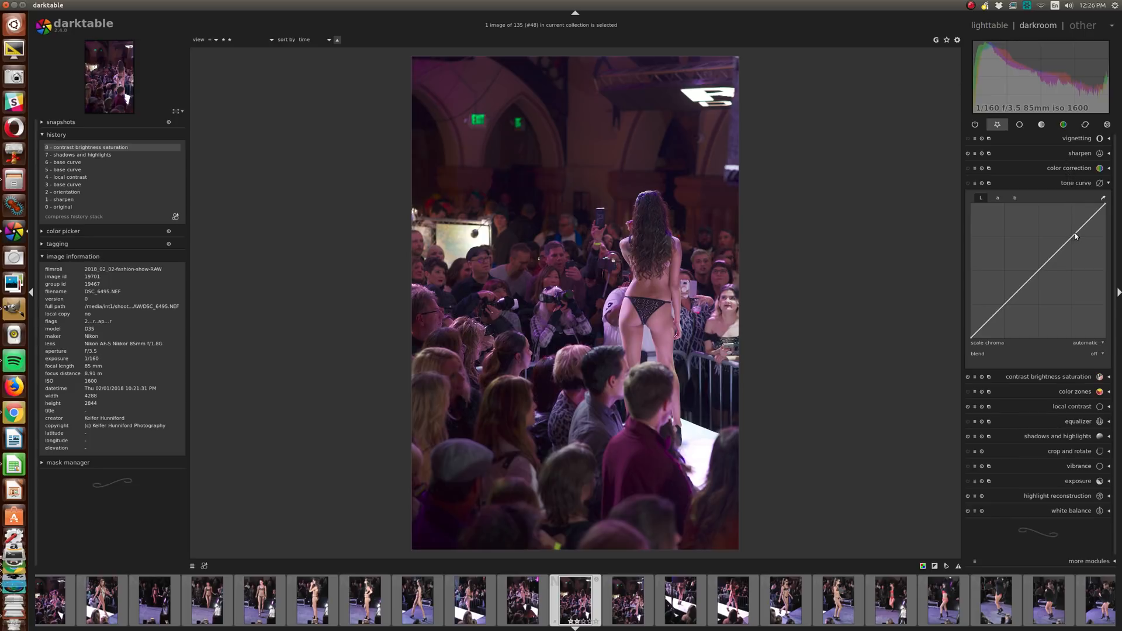
pyautogui.moveTo(1075, 233); pyautogui.dragTo(1074, 227)
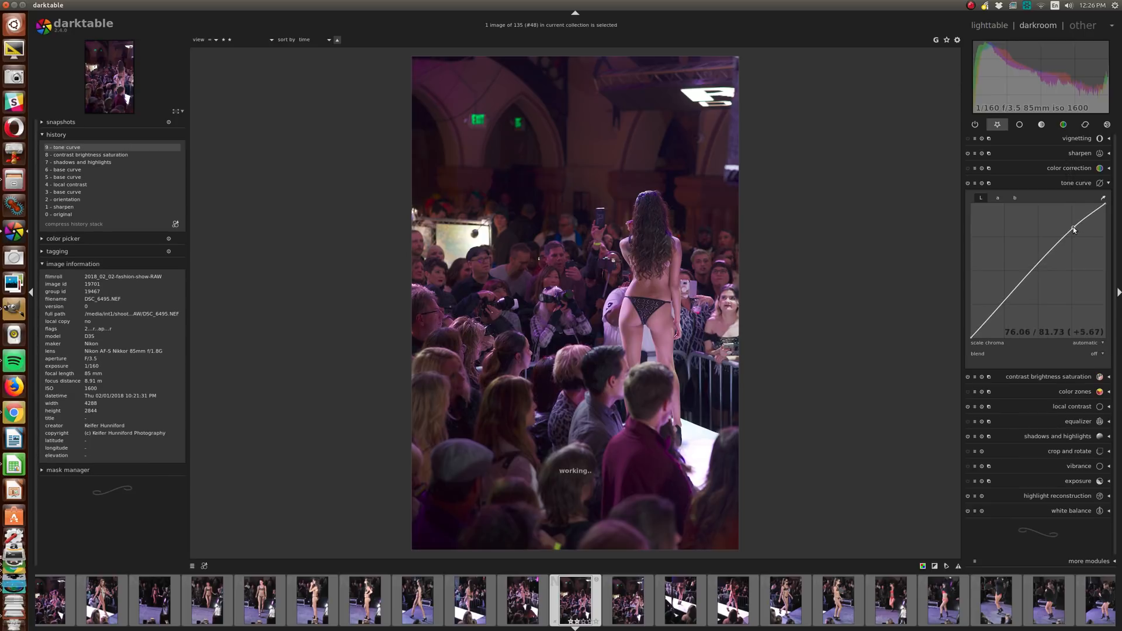
pyautogui.click(1005, 306)
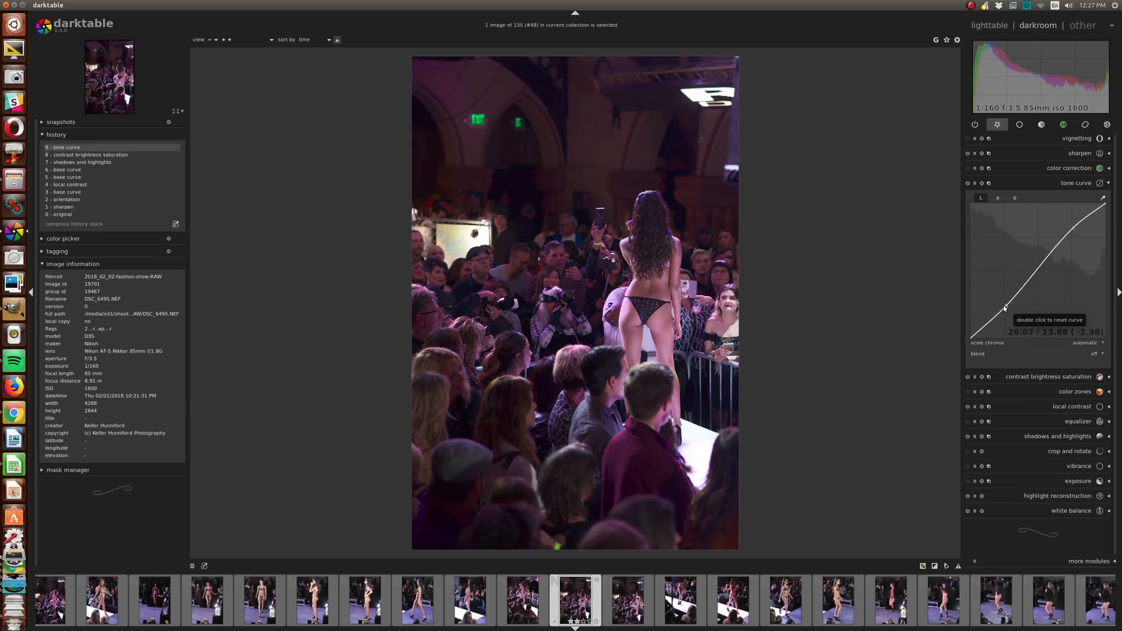
pyautogui.moveTo(1004, 306); pyautogui.dragTo(1002, 307)
pyautogui.click(1070, 231)
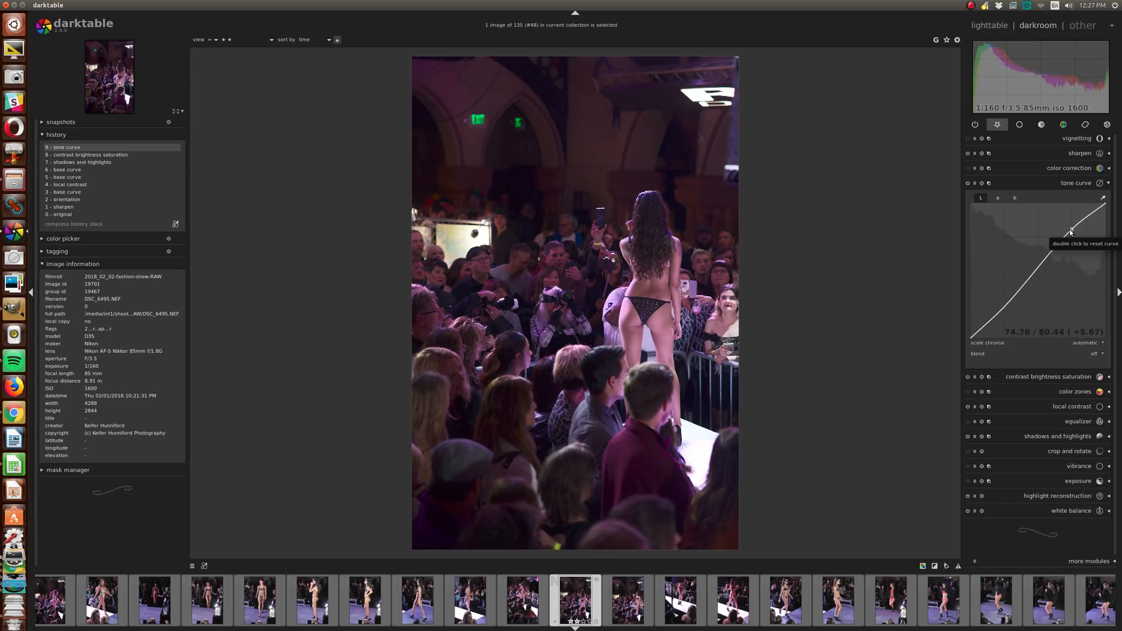
pyautogui.click(968, 183)
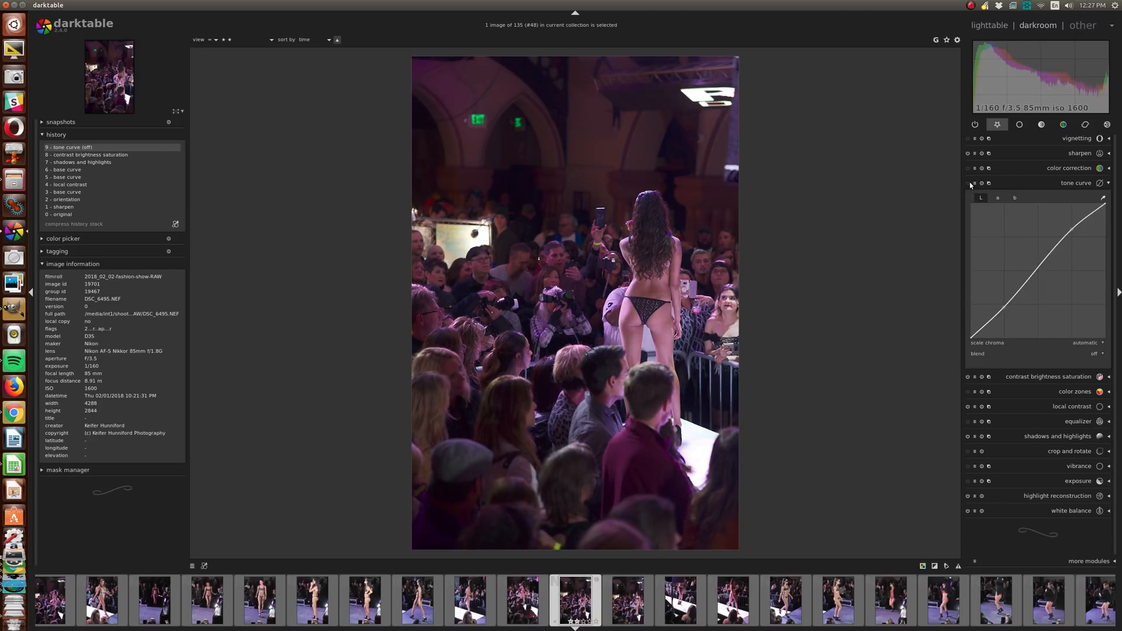
pyautogui.click(969, 183)
# Step: Enable vignetting and shape it as an ellipse with width/height ratio about 0.742, centred at about 0.015 horizontally and 0.035 vertically
pyautogui.click(968, 139)
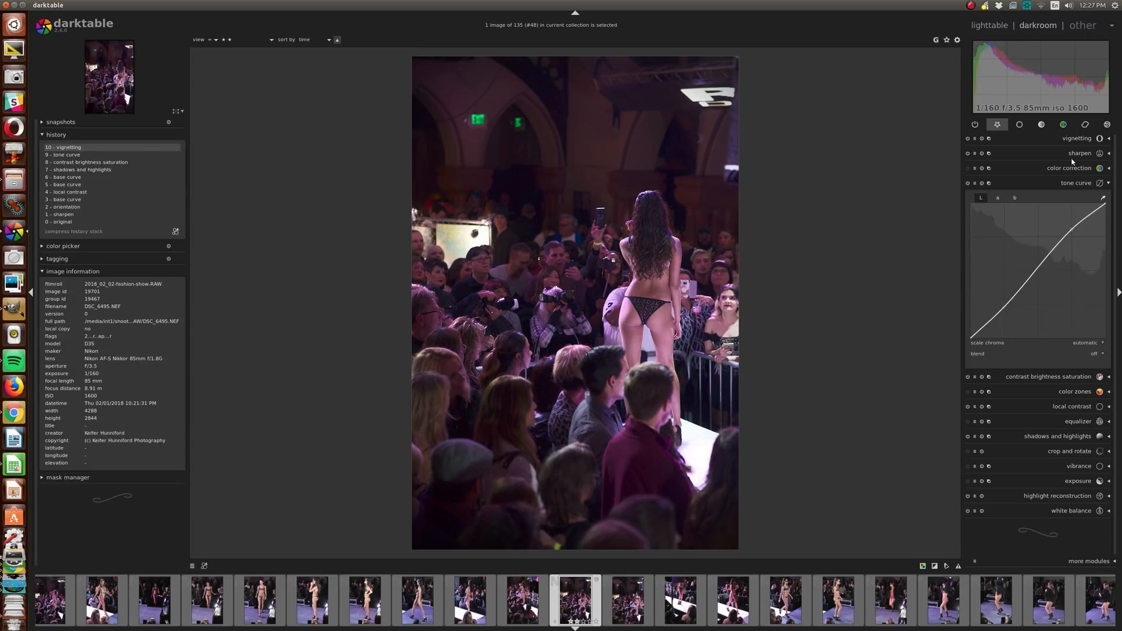
pyautogui.click(1076, 139)
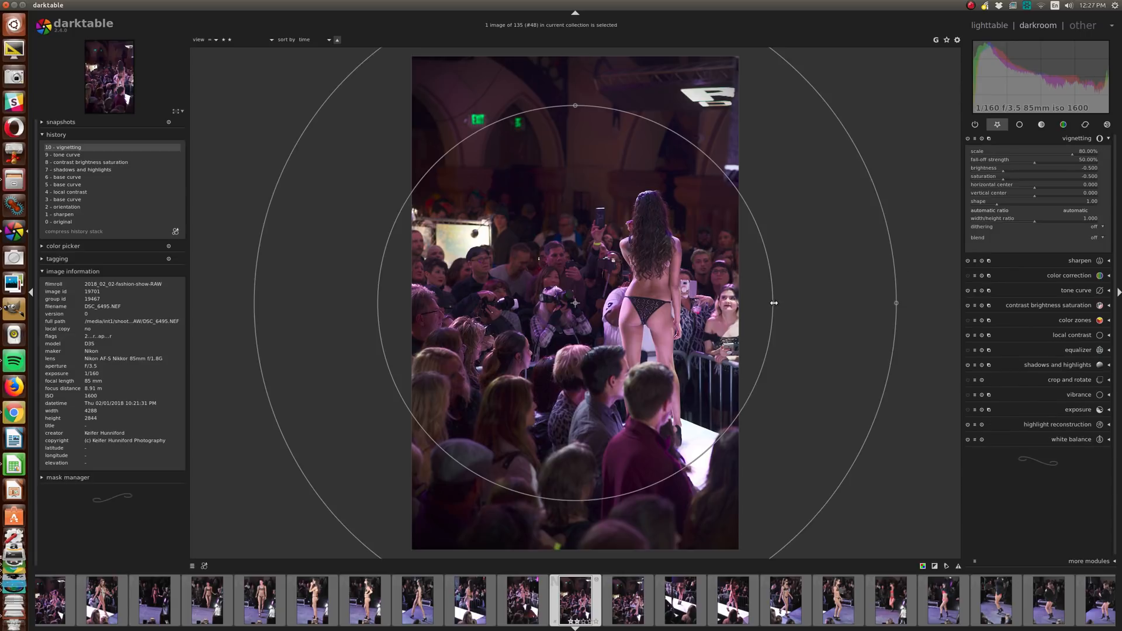
pyautogui.moveTo(774, 302); pyautogui.dragTo(720, 303)
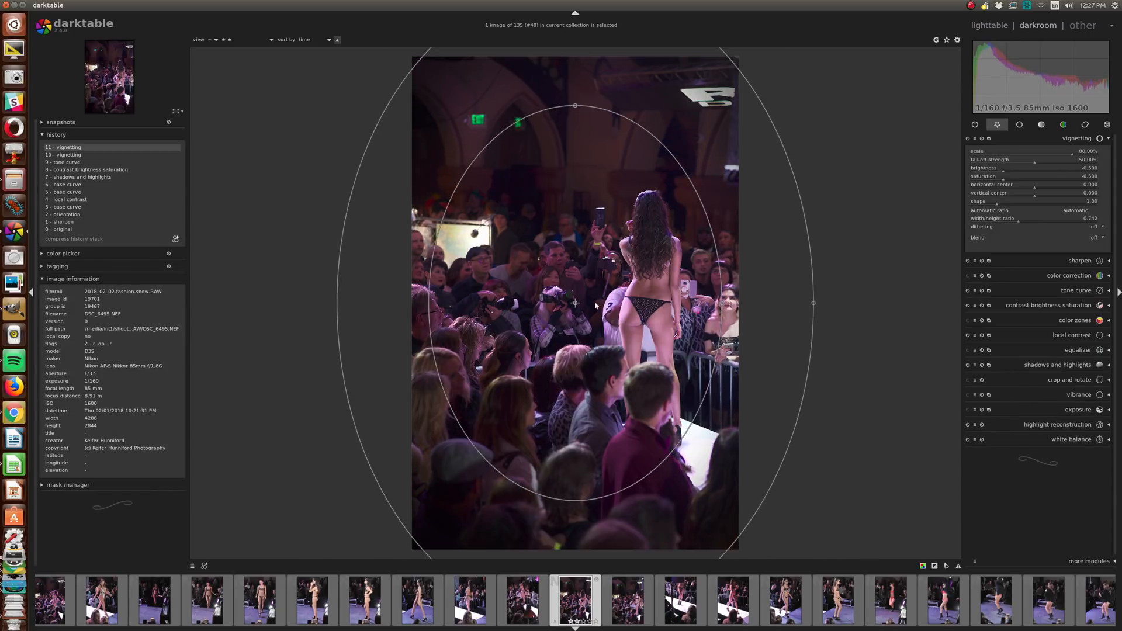
pyautogui.moveTo(575, 303); pyautogui.dragTo(578, 311)
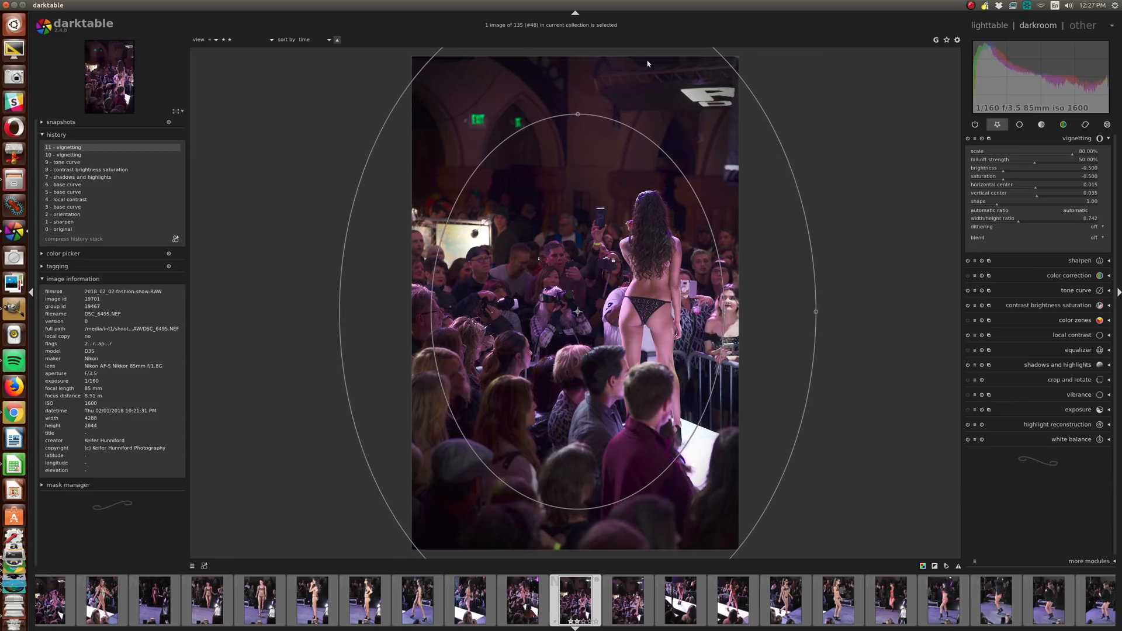
# Step: Tighten the vignette's outer edge to a fall-off strength of about 45.94% and raise its saturation toward neutral
pyautogui.scroll(-2, 845, 251)
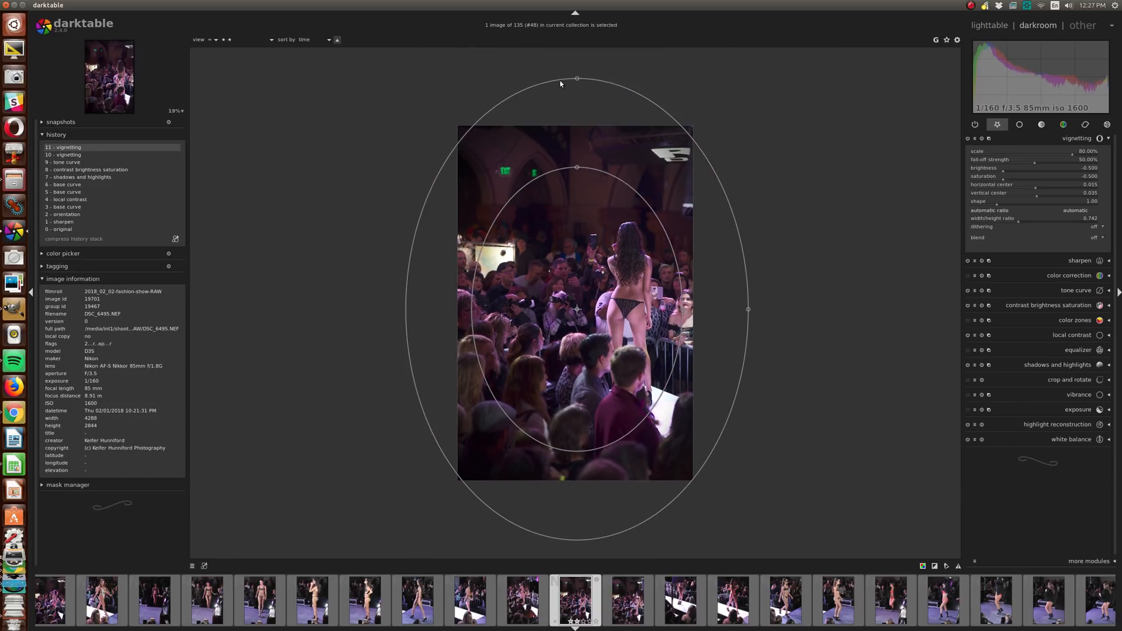
pyautogui.moveTo(576, 79); pyautogui.dragTo(577, 86)
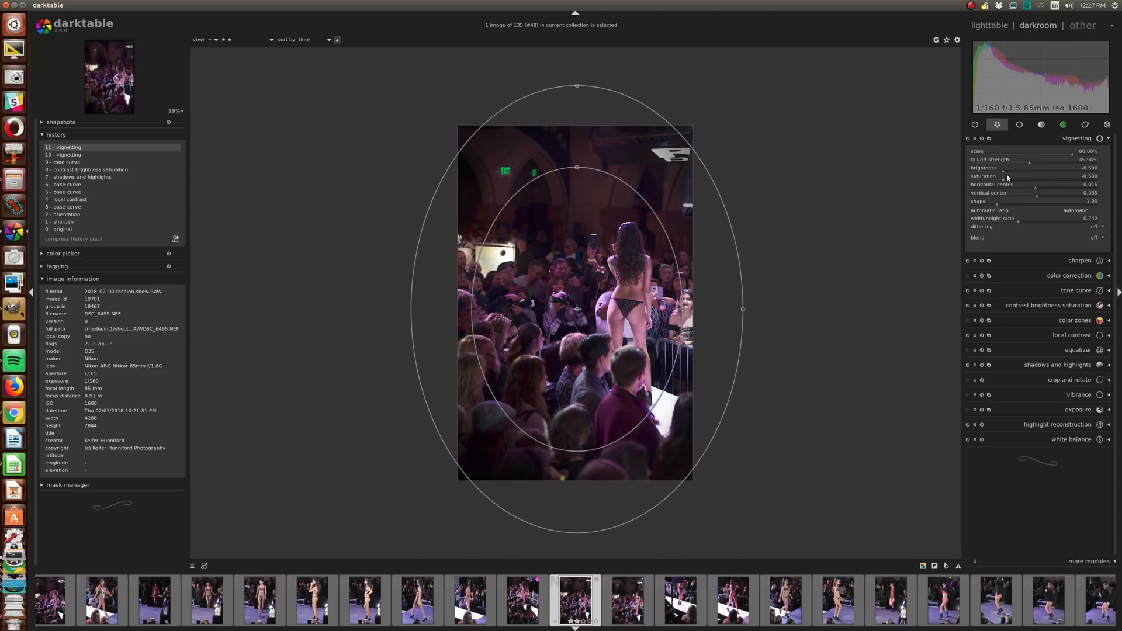
pyautogui.moveTo(1006, 179); pyautogui.dragTo(1036, 182)
pyautogui.click(1084, 138)
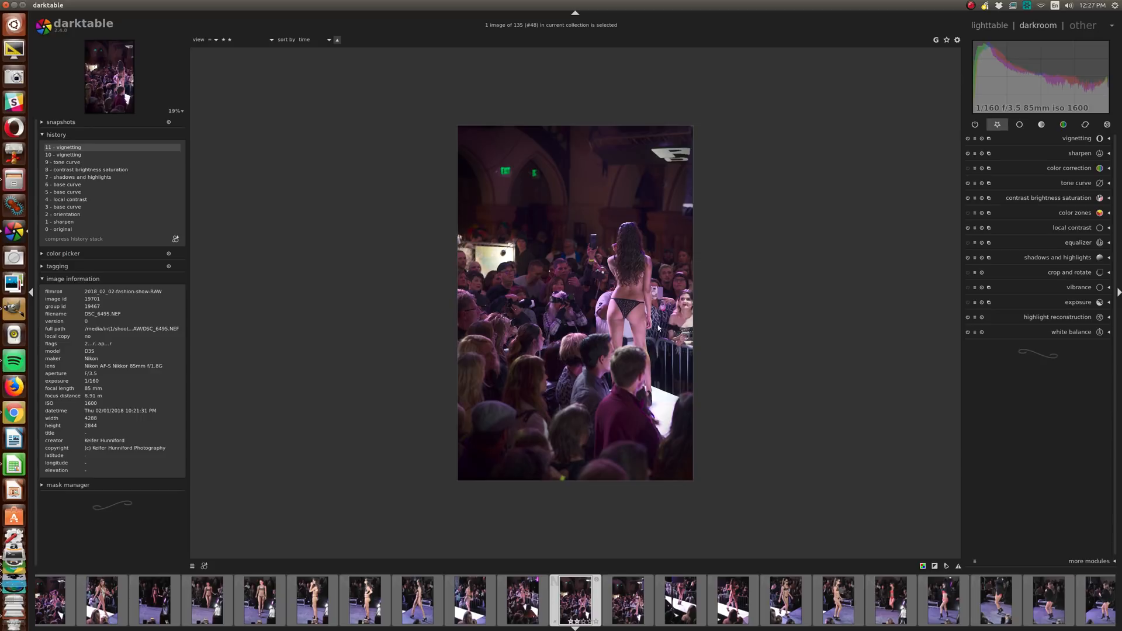
# Step: Slightly boost the coarse end of the equalizer's luma curve, and compare the photo with the equalizer off and on
pyautogui.click(1073, 243)
pyautogui.scroll(-4, 997, 313)
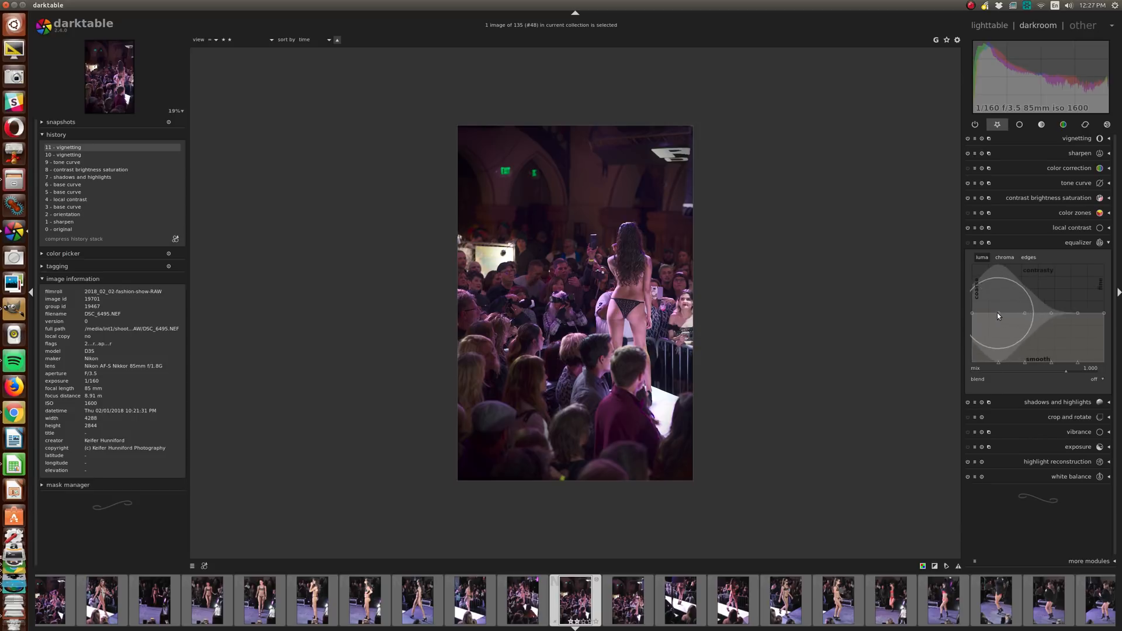
pyautogui.scroll(10, 997, 314)
pyautogui.moveTo(998, 315); pyautogui.dragTo(971, 307)
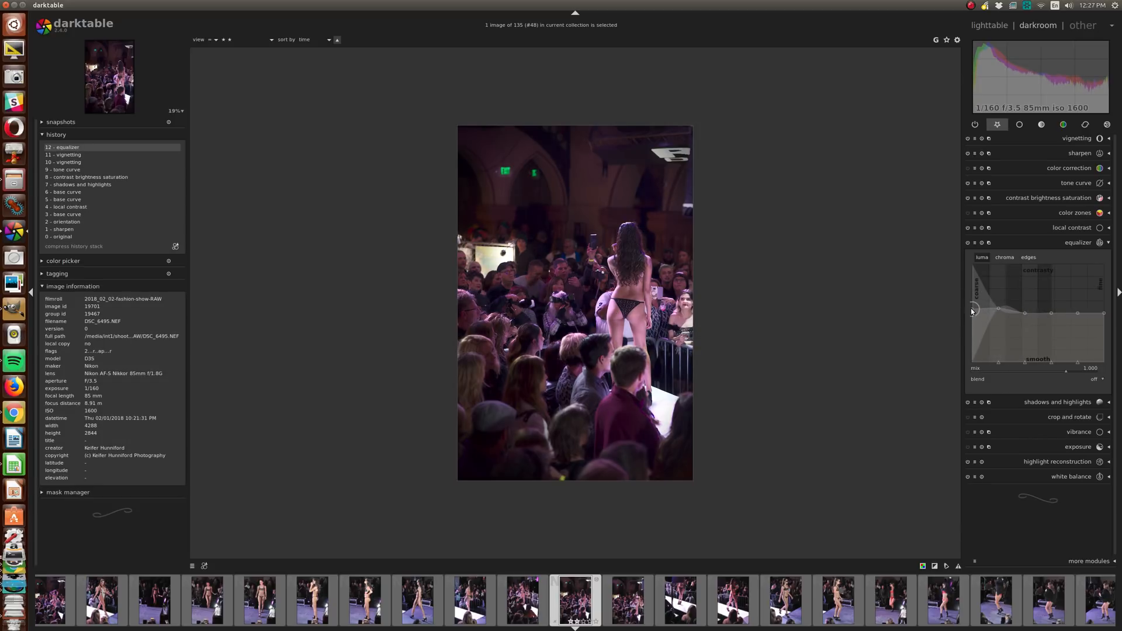
pyautogui.click(969, 243)
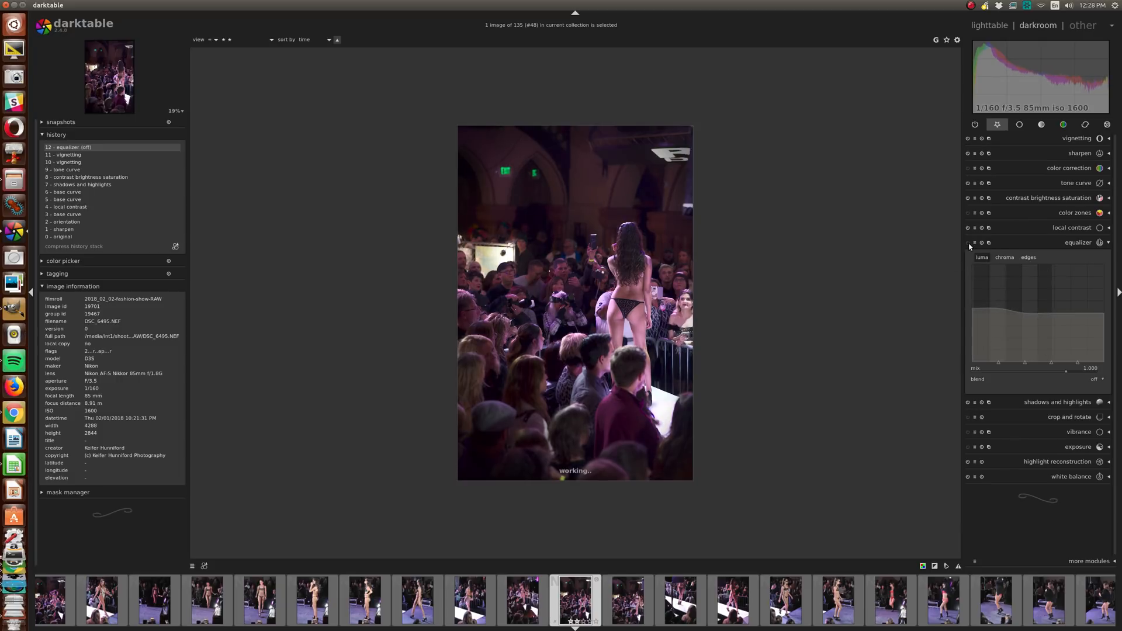
pyautogui.click(968, 243)
# Step: Reduce the local contrast detail to 87%
pyautogui.click(1066, 228)
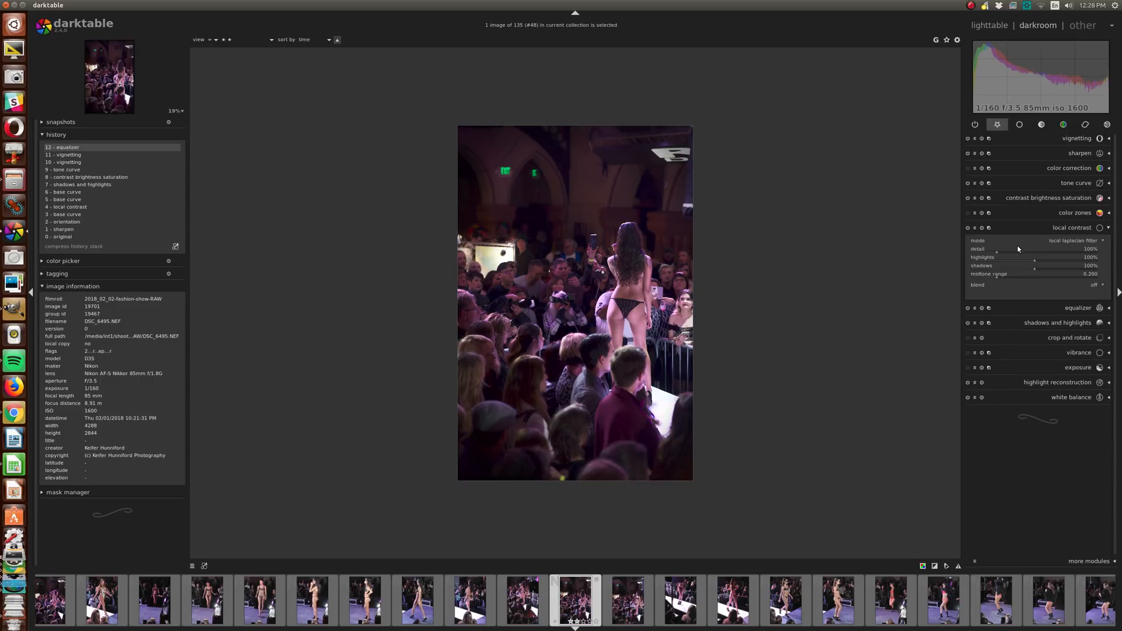
pyautogui.scroll(-5, 1011, 251)
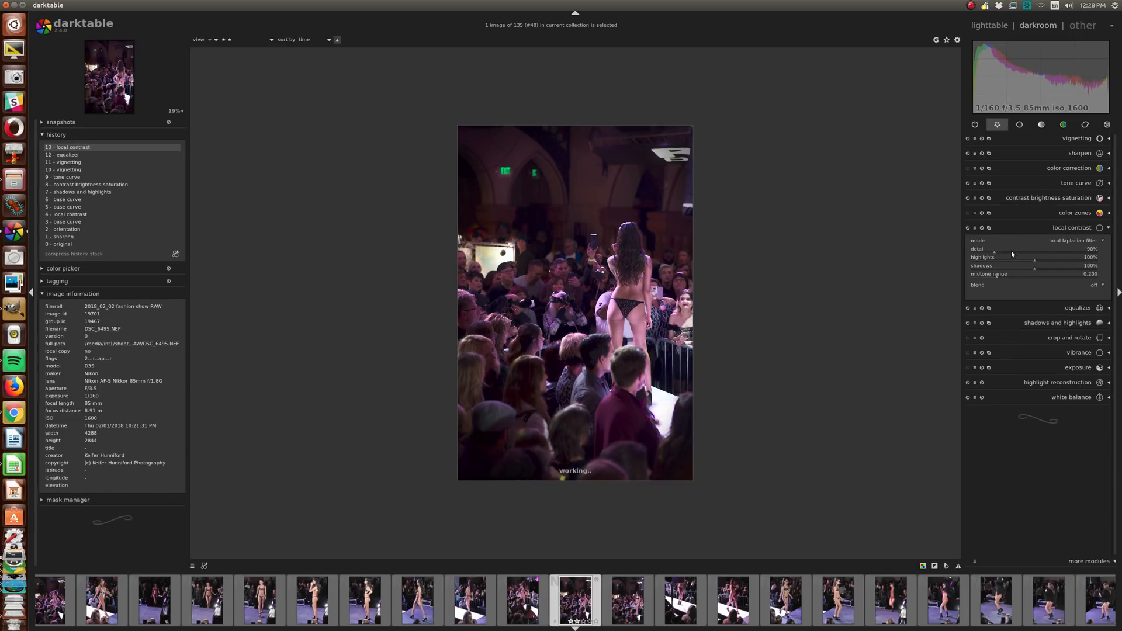
pyautogui.scroll(-2, 1012, 252)
# Step: Show the over- and underexposure clipping indicator and set the exposure black level to 0.0020
pyautogui.click(935, 567)
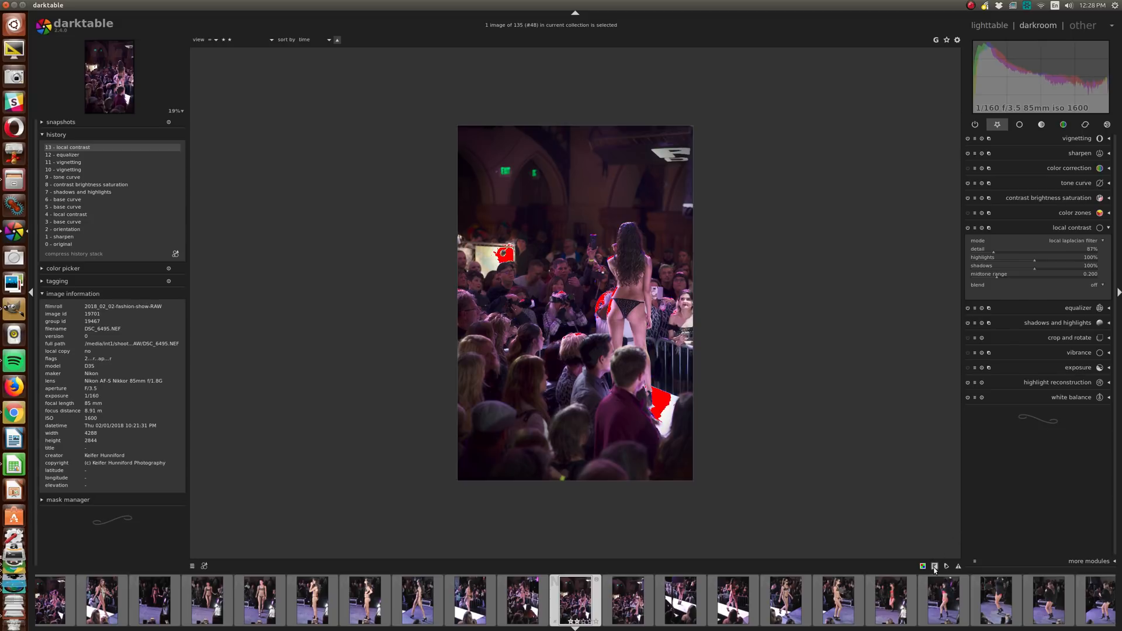
pyautogui.click(1072, 369)
pyautogui.scroll(2, 1057, 329)
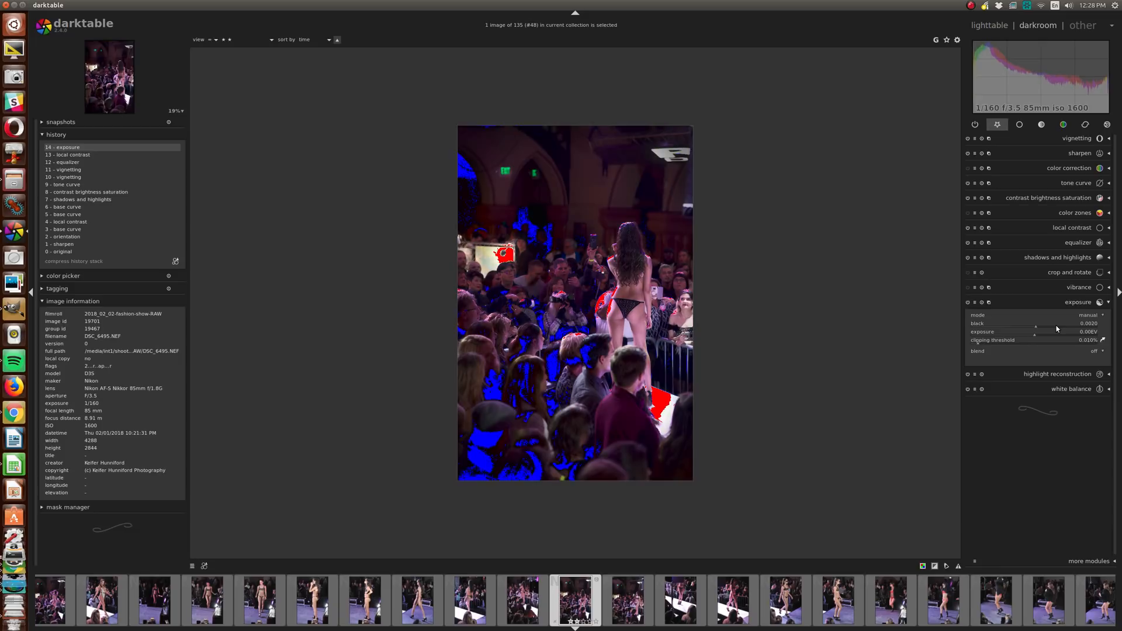
# Step: Hide the clipping indicator and enable raw denoise with a noise threshold of 0.005, checking the noise up close
pyautogui.click(935, 565)
pyautogui.scroll(5, 632, 262)
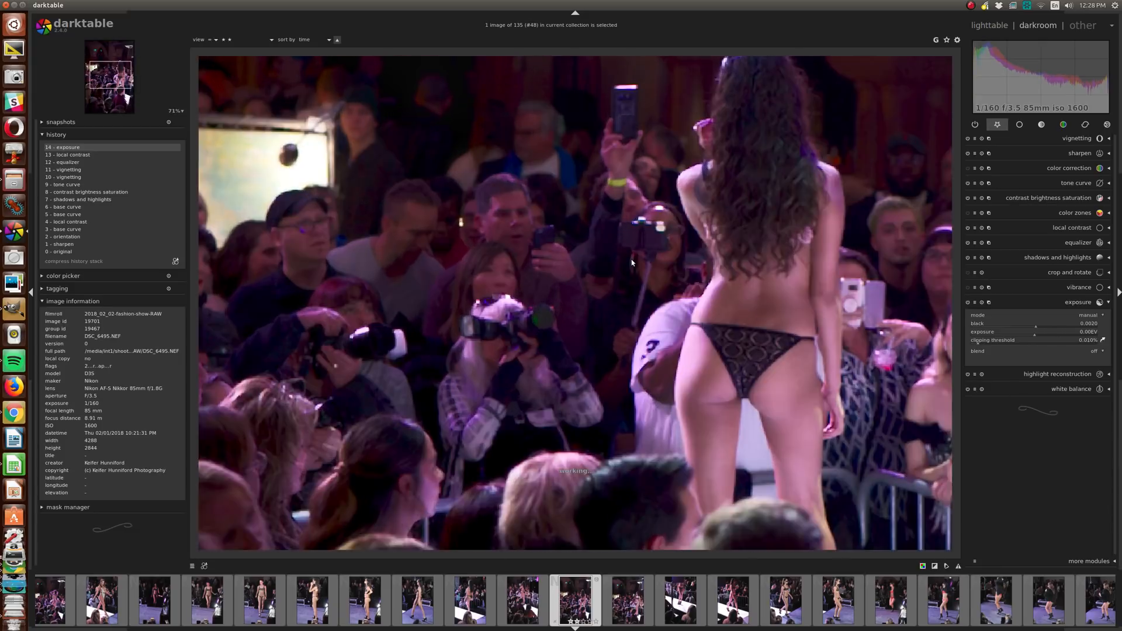
pyautogui.scroll(4, 631, 262)
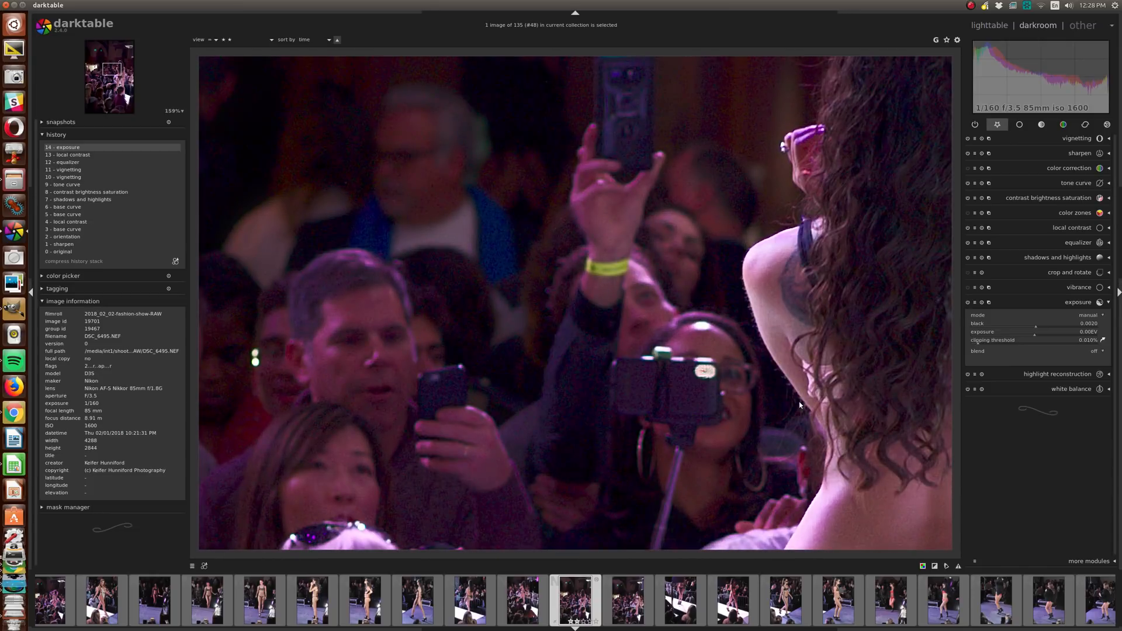
pyautogui.click(1085, 124)
pyautogui.click(968, 228)
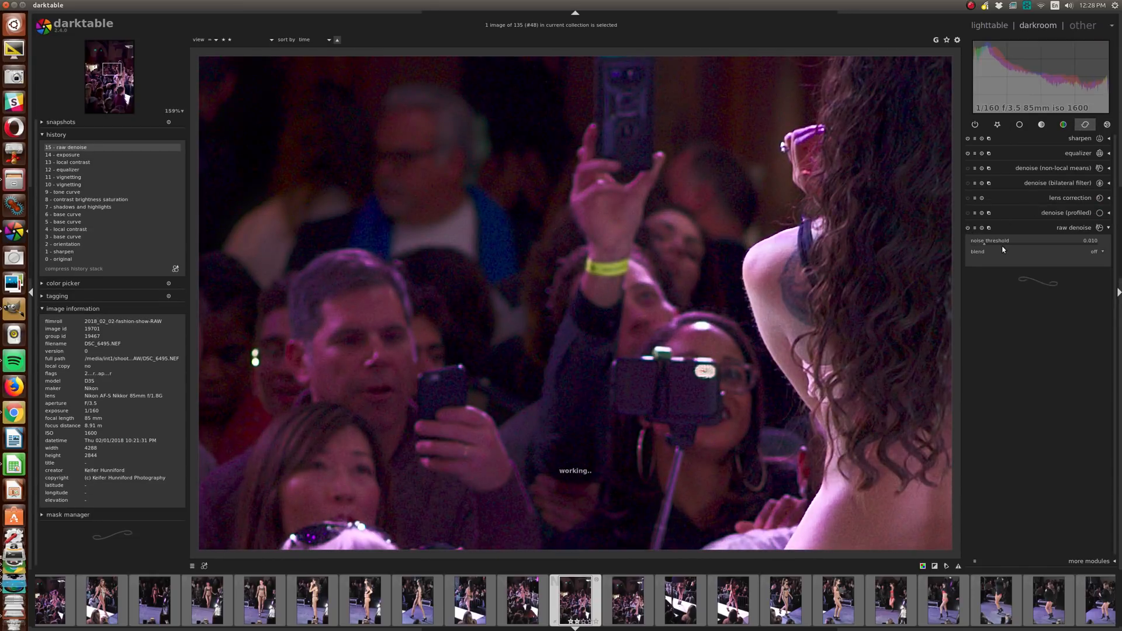
pyautogui.scroll(-6, 998, 243)
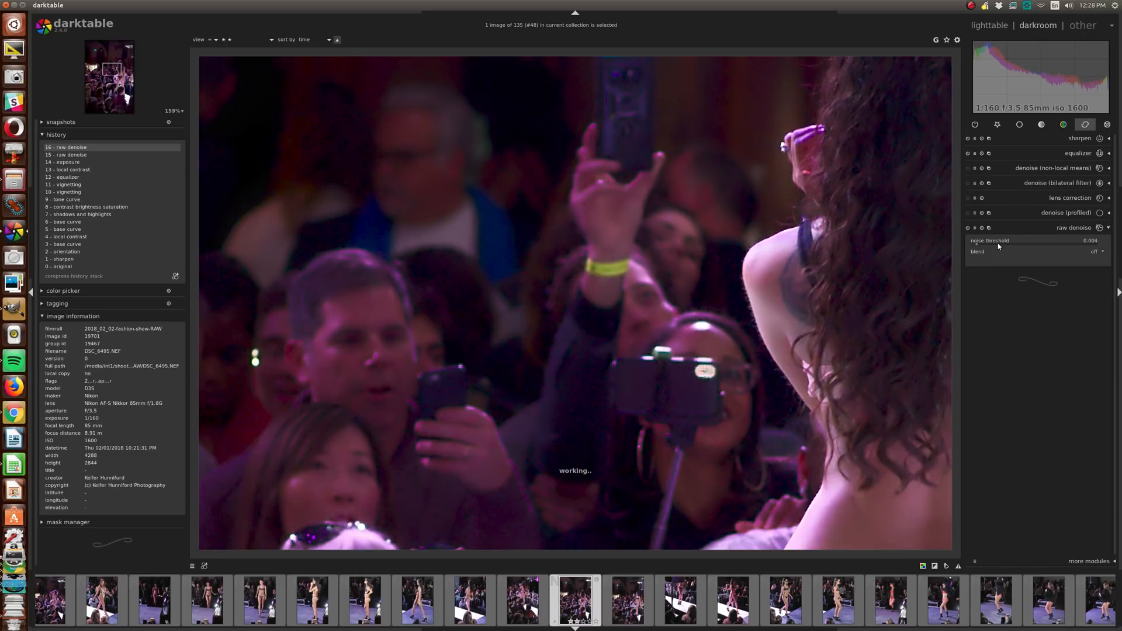
pyautogui.scroll(1, 997, 243)
pyautogui.scroll(1, 998, 243)
pyautogui.scroll(-8, 762, 255)
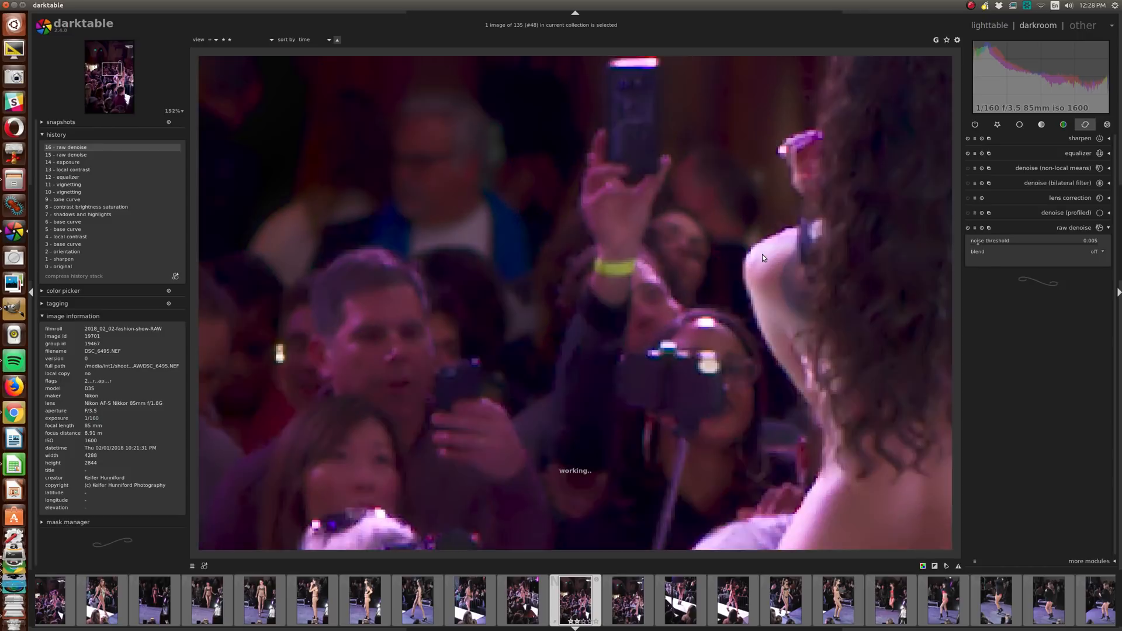
pyautogui.scroll(-1, 763, 254)
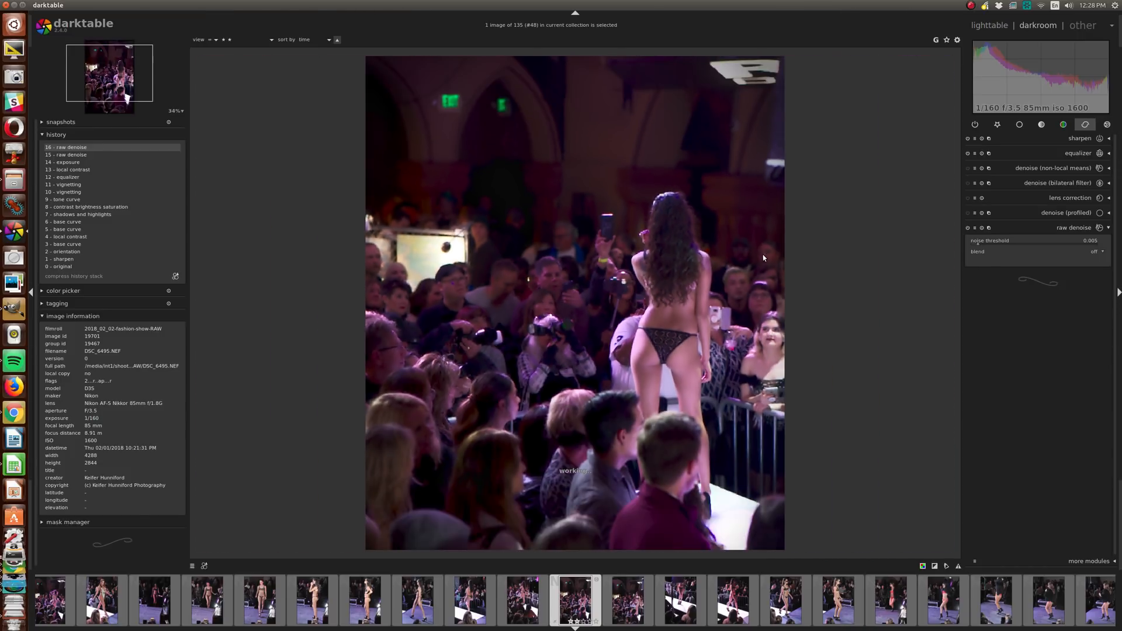
pyautogui.scroll(-1, 762, 255)
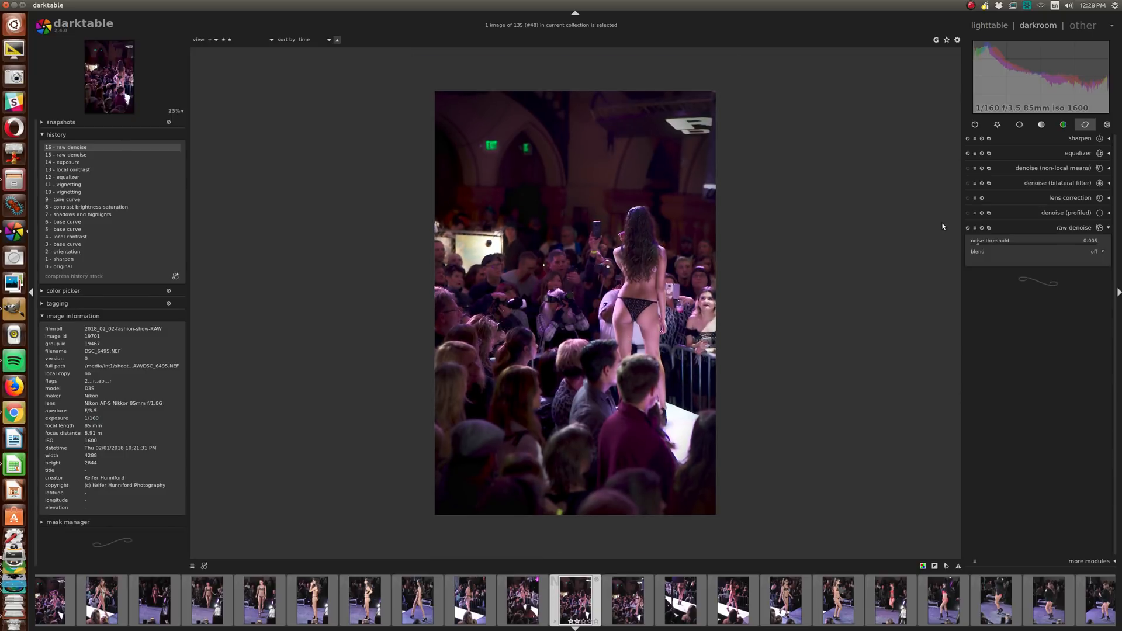
# Step: Set the shadows amount to -23.62 in shadows and highlights, and review the active modules
pyautogui.click(997, 124)
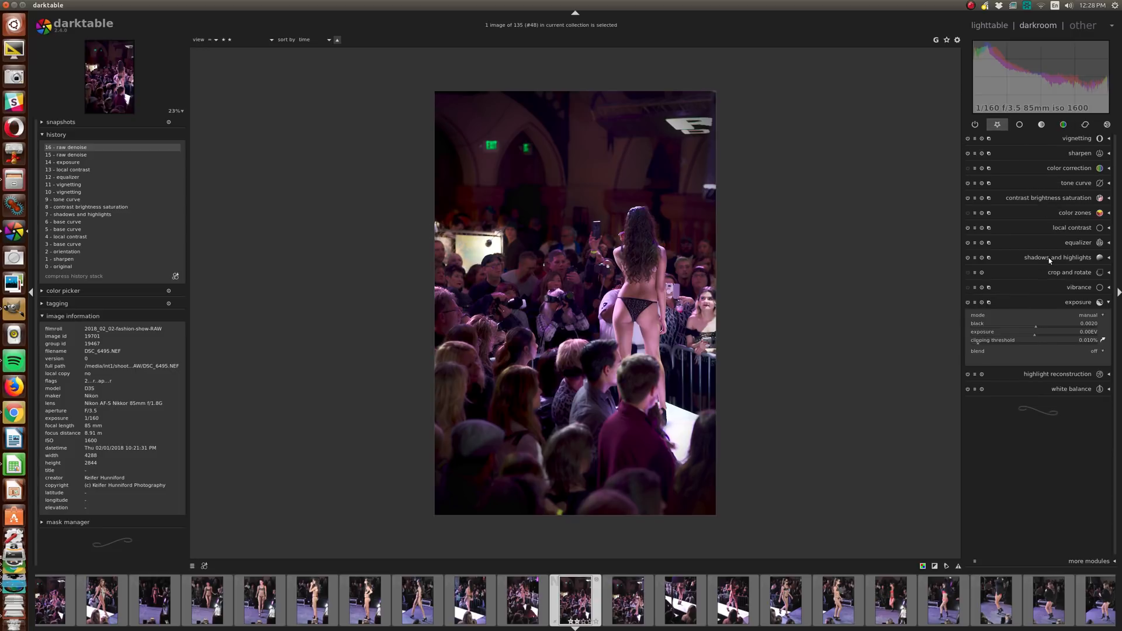
pyautogui.click(1049, 257)
pyautogui.scroll(4, 1038, 272)
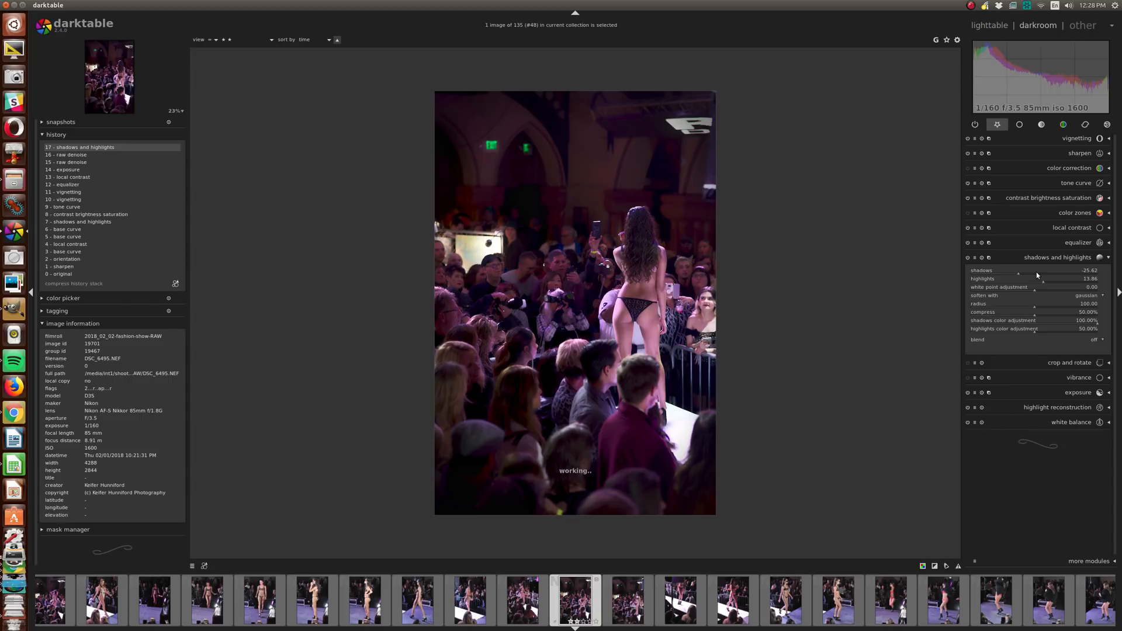
pyautogui.scroll(-2, 1036, 272)
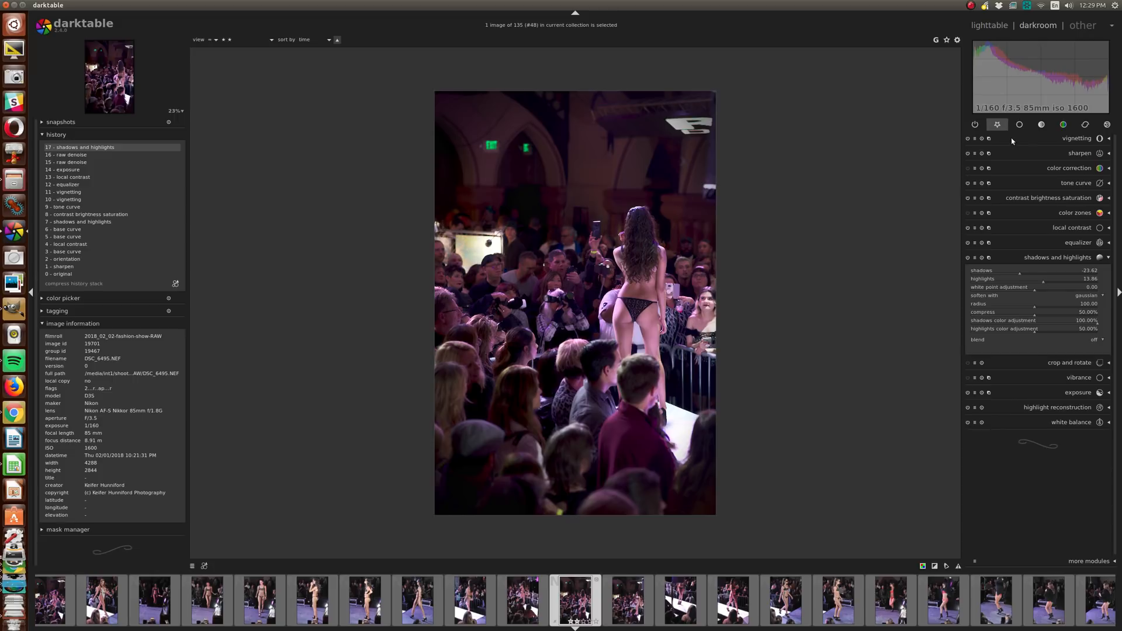
pyautogui.click(974, 124)
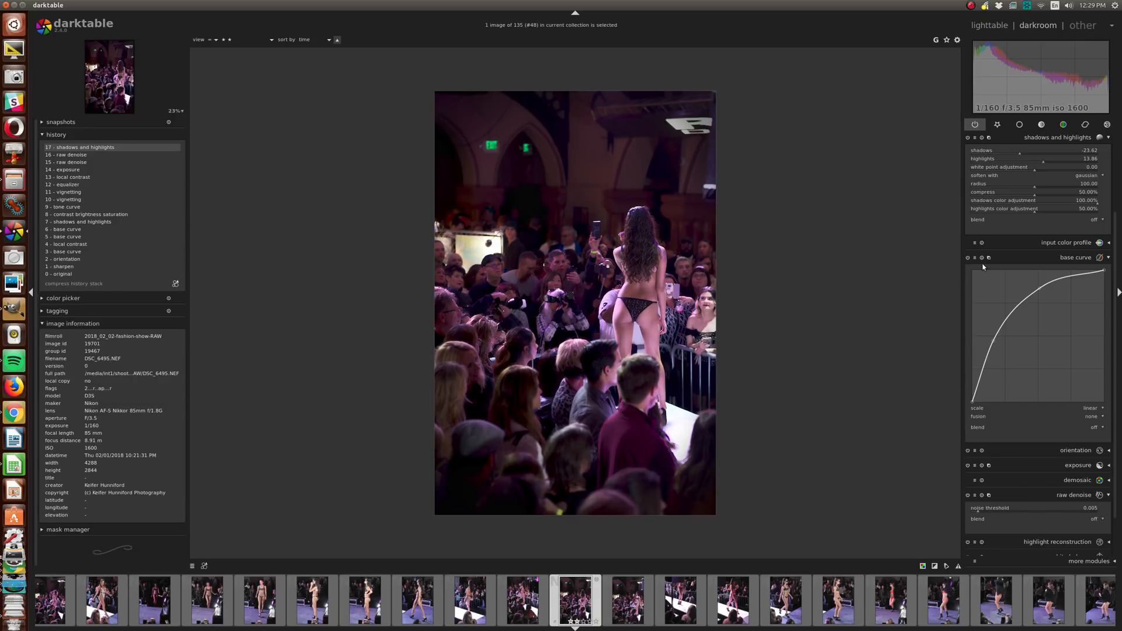
pyautogui.click(997, 125)
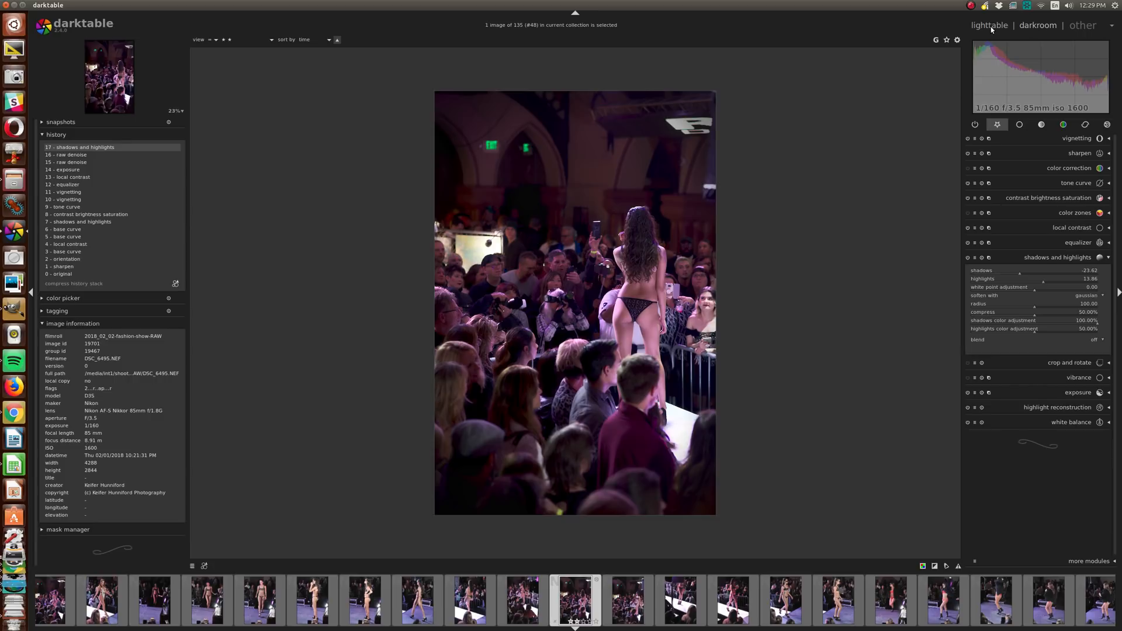
# Step: Set the white balance preset to flash, and briefly check the photo for over- and underexposure clipping
pyautogui.click(1082, 427)
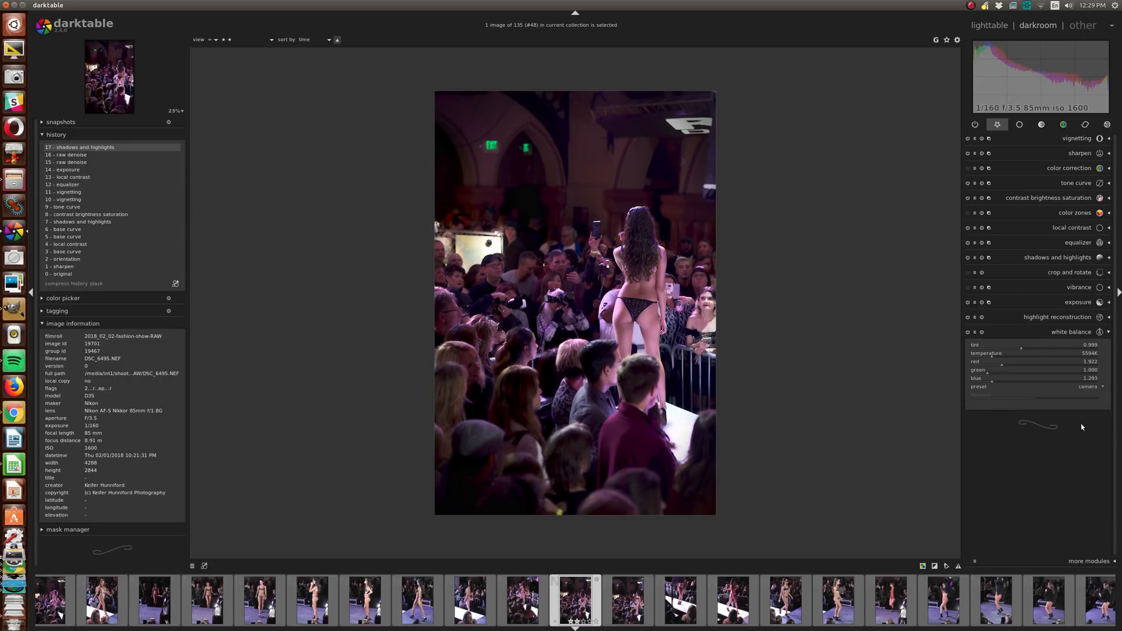
pyautogui.click(1102, 389)
pyautogui.click(1091, 372)
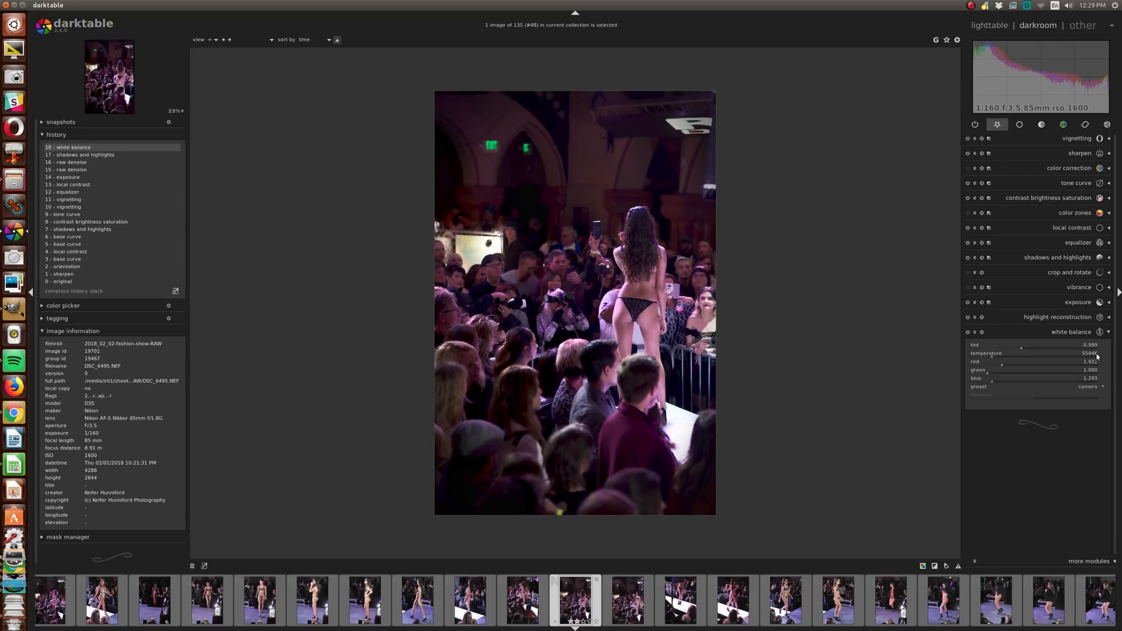
pyautogui.click(1089, 387)
pyautogui.click(1093, 485)
pyautogui.click(935, 566)
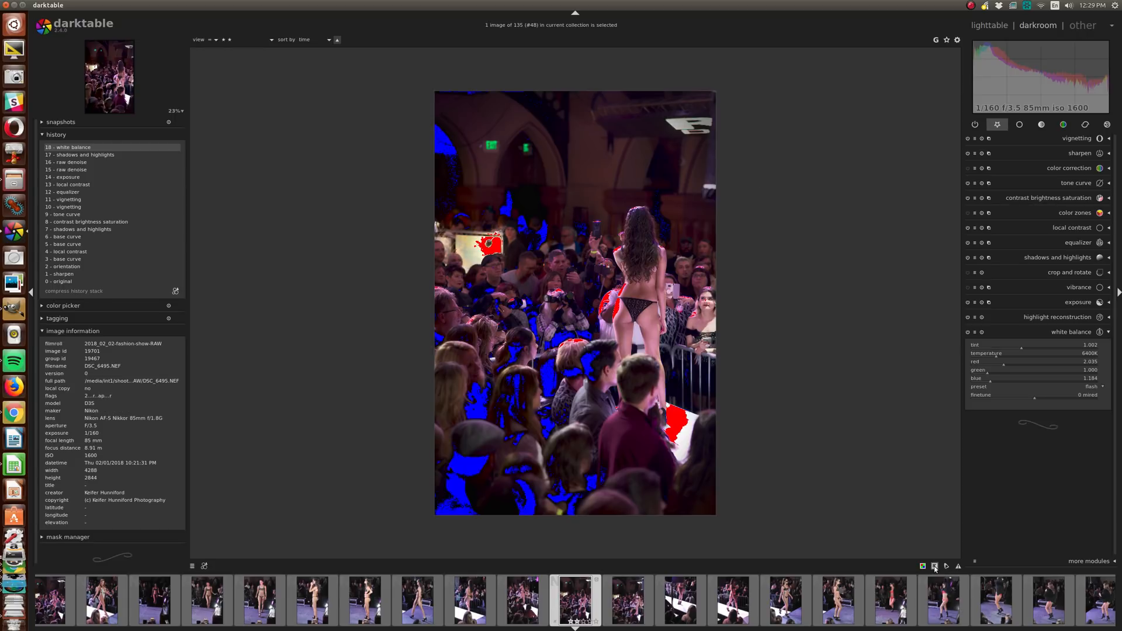
pyautogui.click(935, 567)
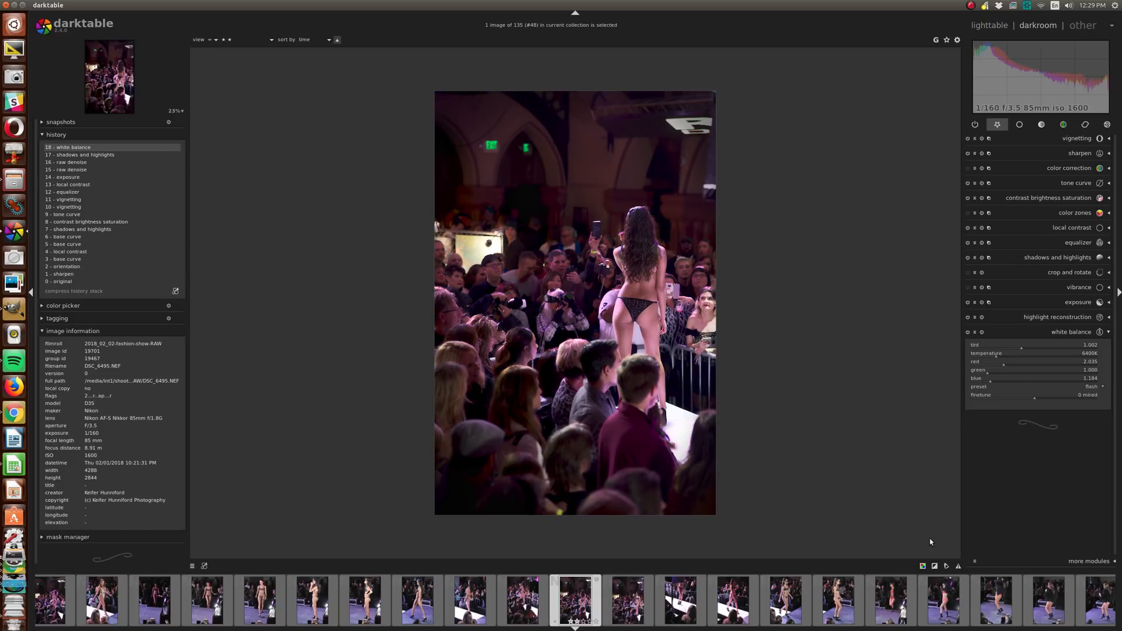
# Step: Copy the entire history stack of DSC_6495.NEF, paste it onto DSC_6499.NEF in the lighttable, and check that photo in the darkroom
pyautogui.click(994, 25)
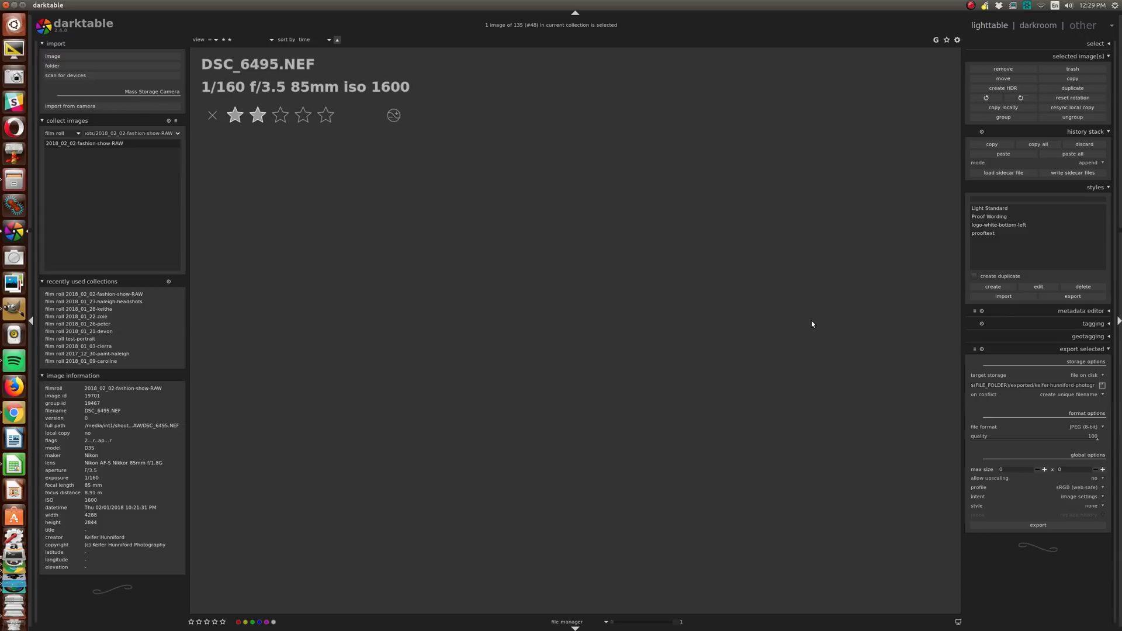
pyautogui.scroll(-1, 779, 333)
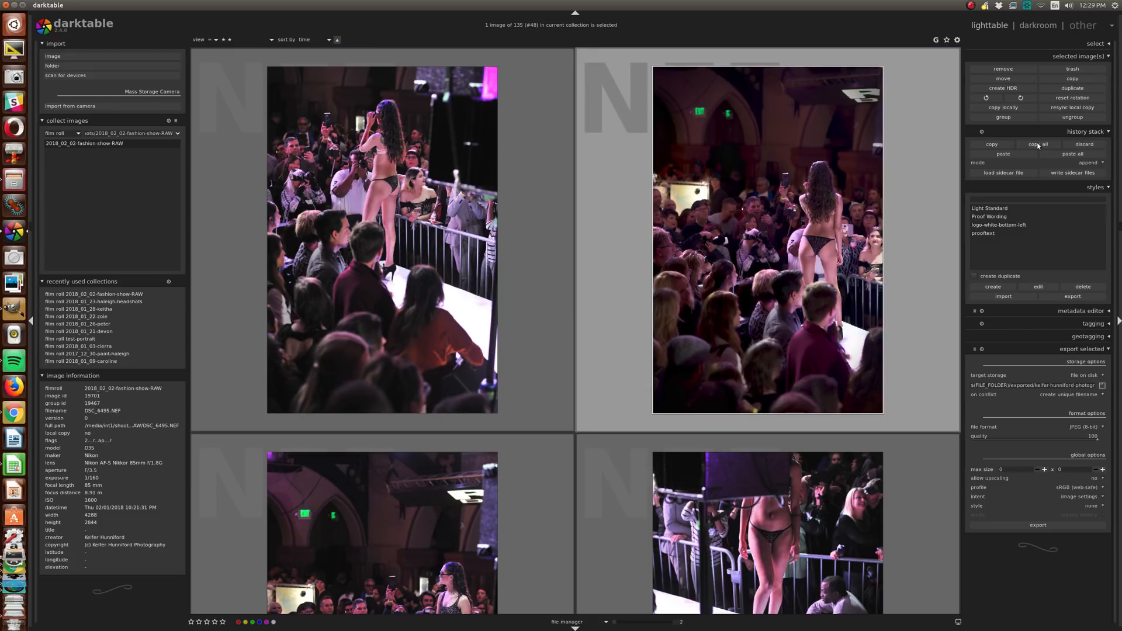
pyautogui.scroll(-2, 820, 274)
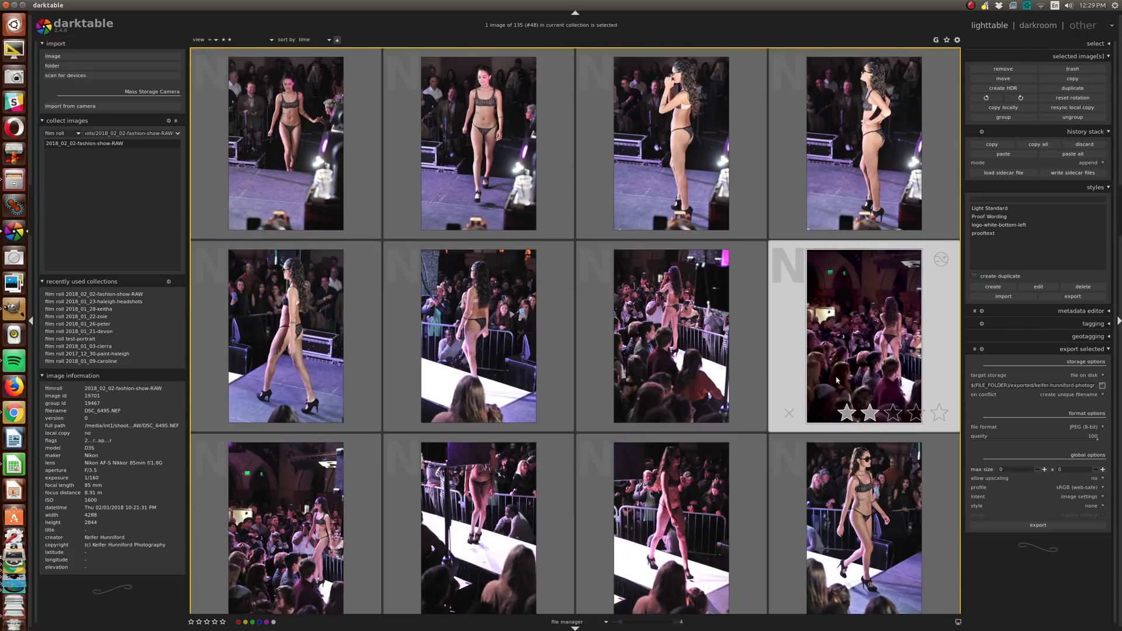
pyautogui.scroll(-2, 837, 380)
pyautogui.scroll(1, 539, 303)
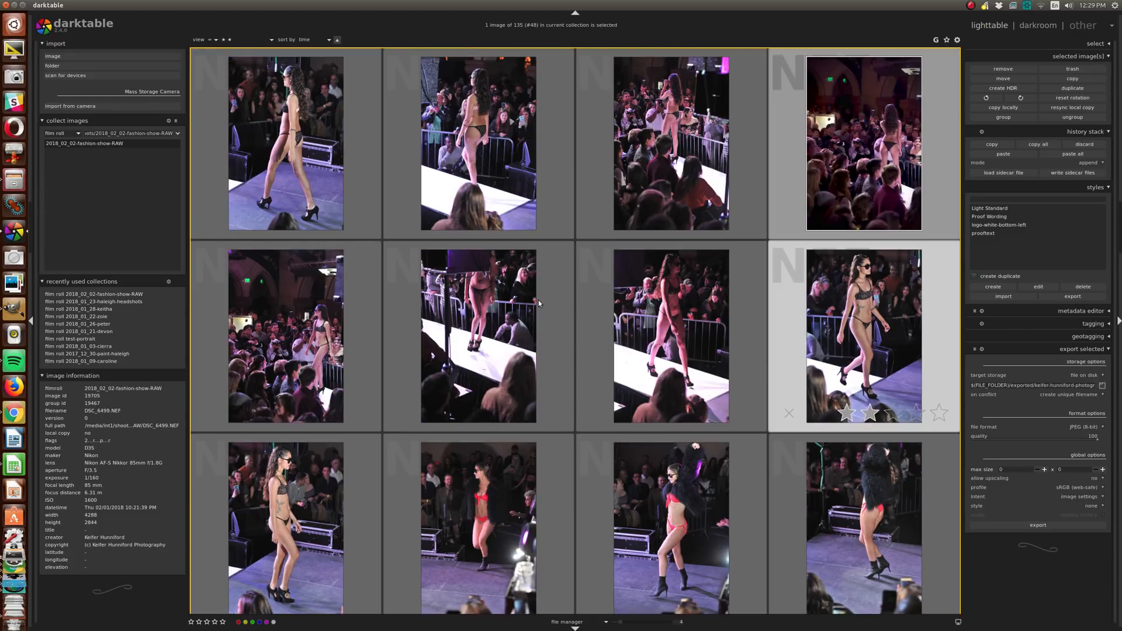
pyautogui.click(886, 296)
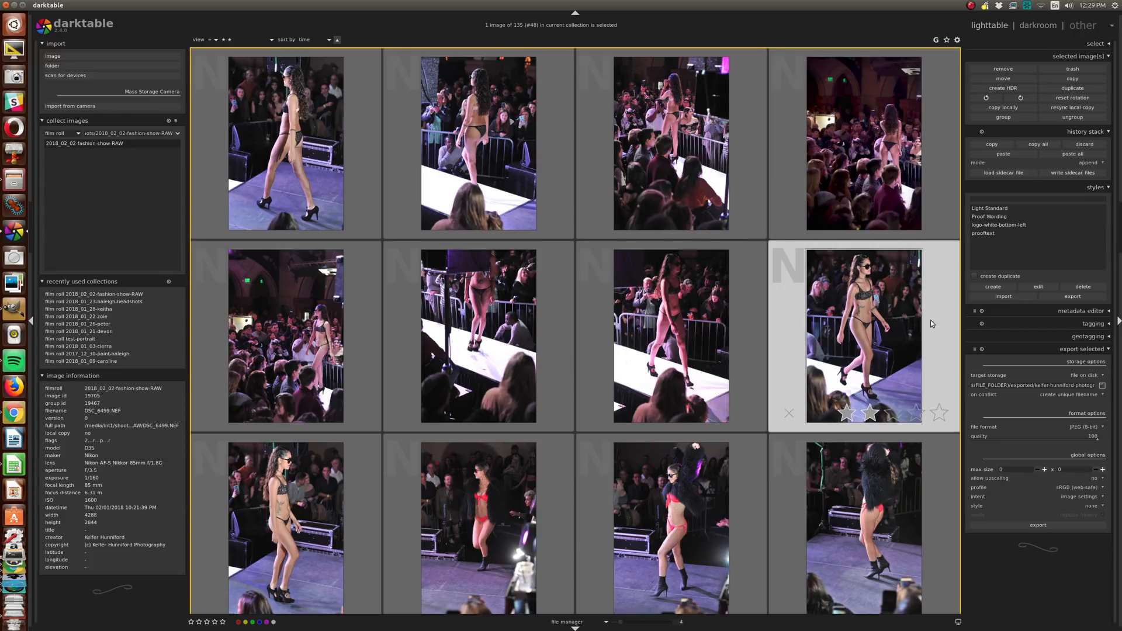
pyautogui.click(1068, 155)
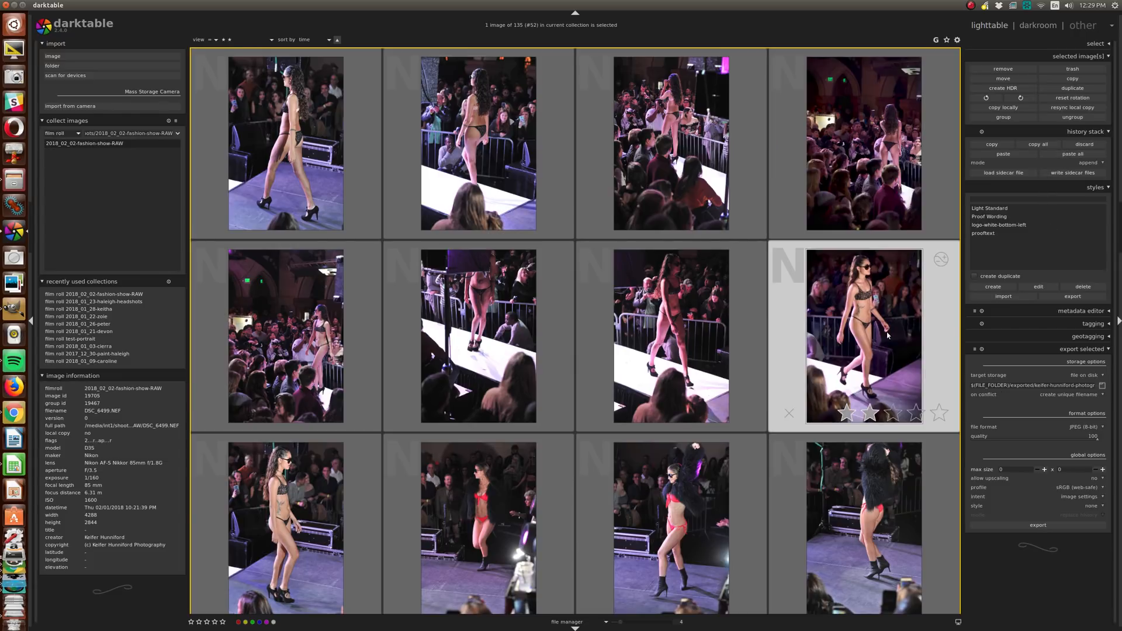
pyautogui.press('d')
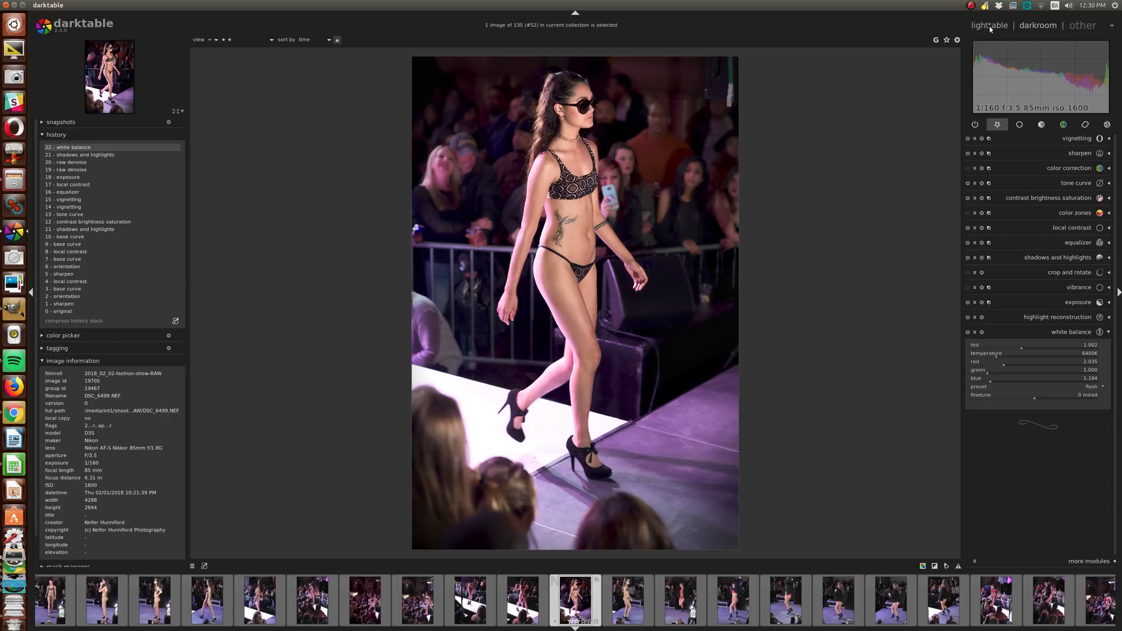
pyautogui.press('l')
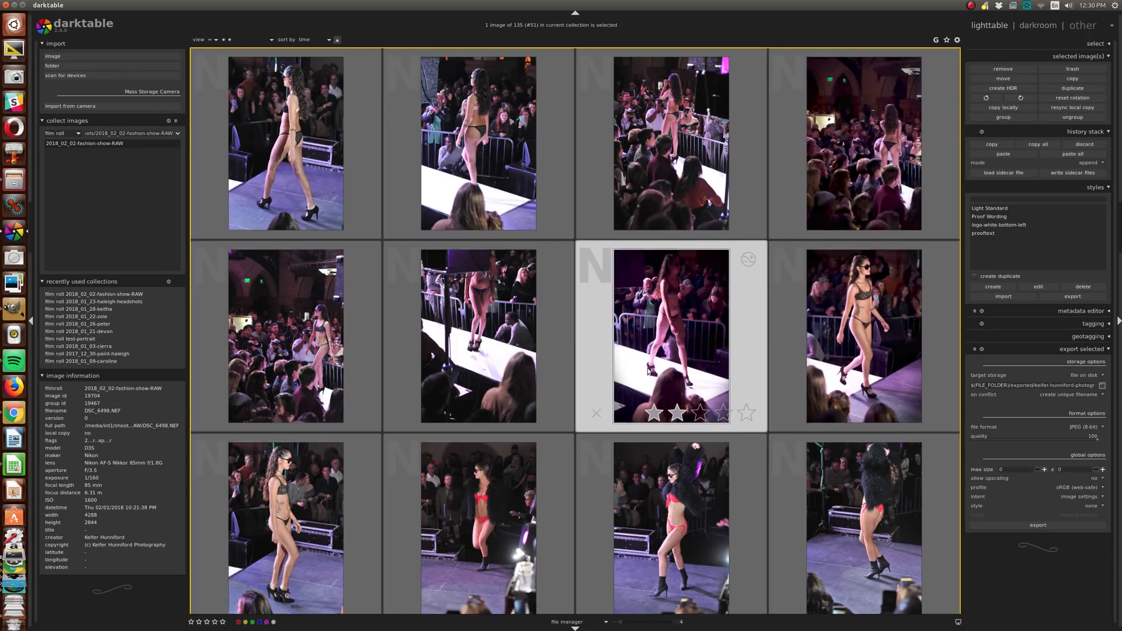
# Step: Preview DSC_6510.NEF at full size in the lighttable and paste the entire copied history stack onto it
pyautogui.scroll(-2, 570, 406)
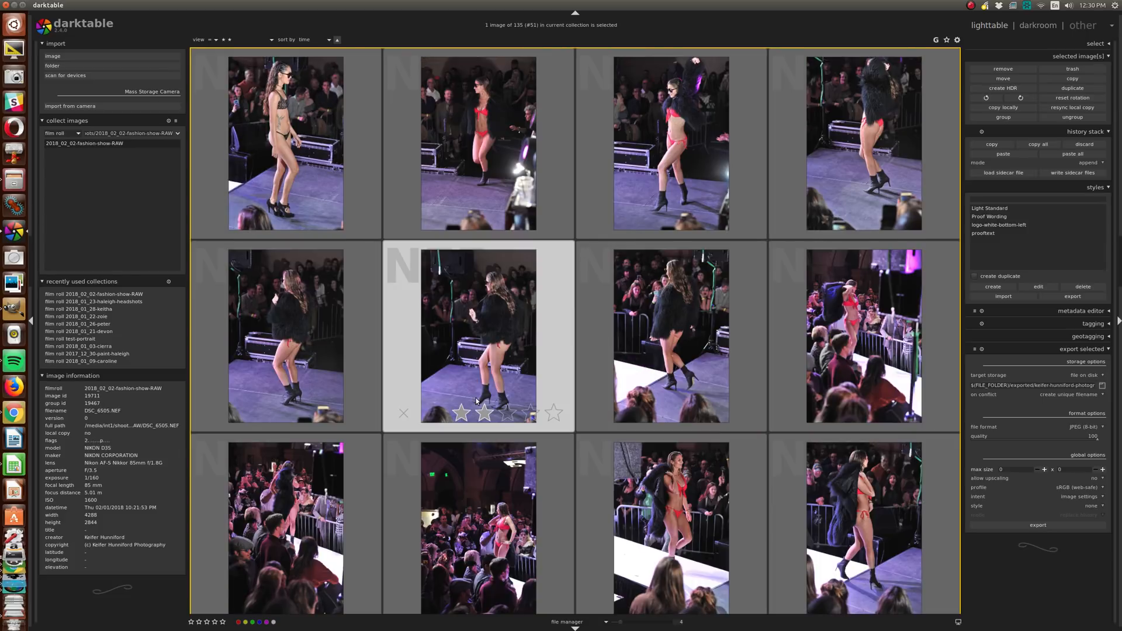
pyautogui.scroll(-1, 622, 433)
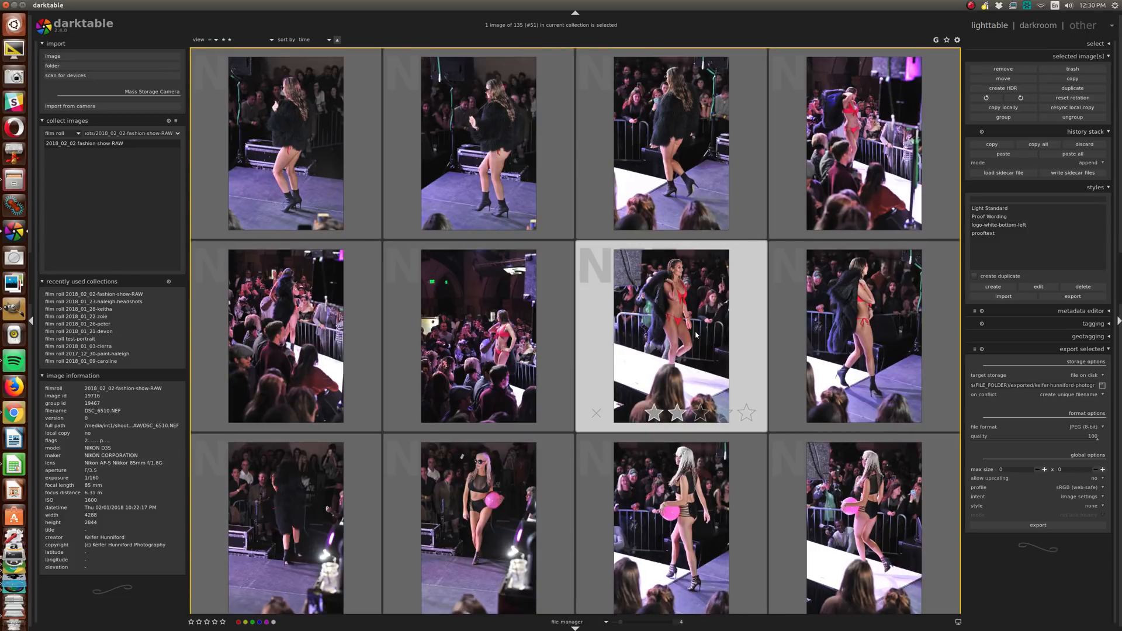
pyautogui.keyDown('ctrl'); pyautogui.scroll(3, 695, 335); pyautogui.keyUp('ctrl')
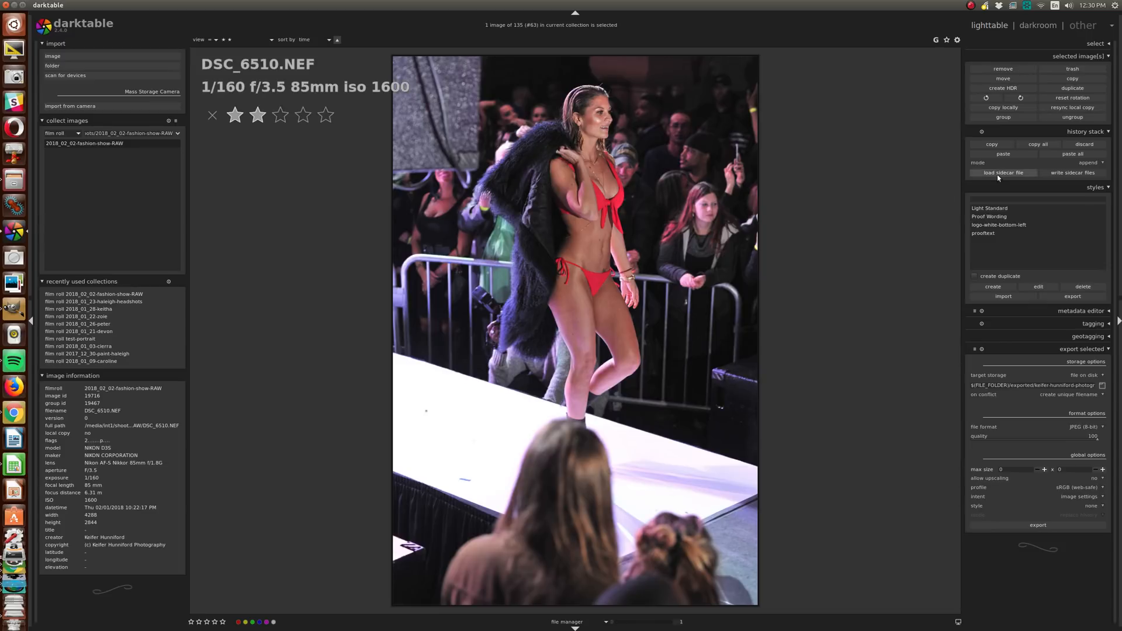
pyautogui.click(1068, 155)
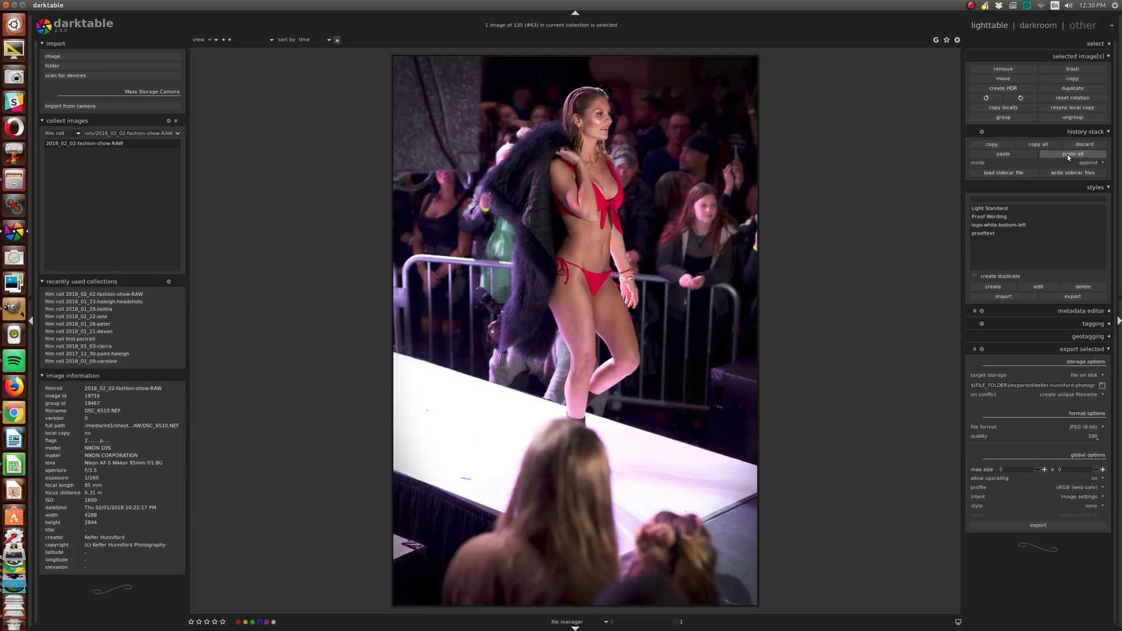
# Step: Paste the entire copied history stack onto DSC_6477.NEF
pyautogui.scroll(-2, 764, 331)
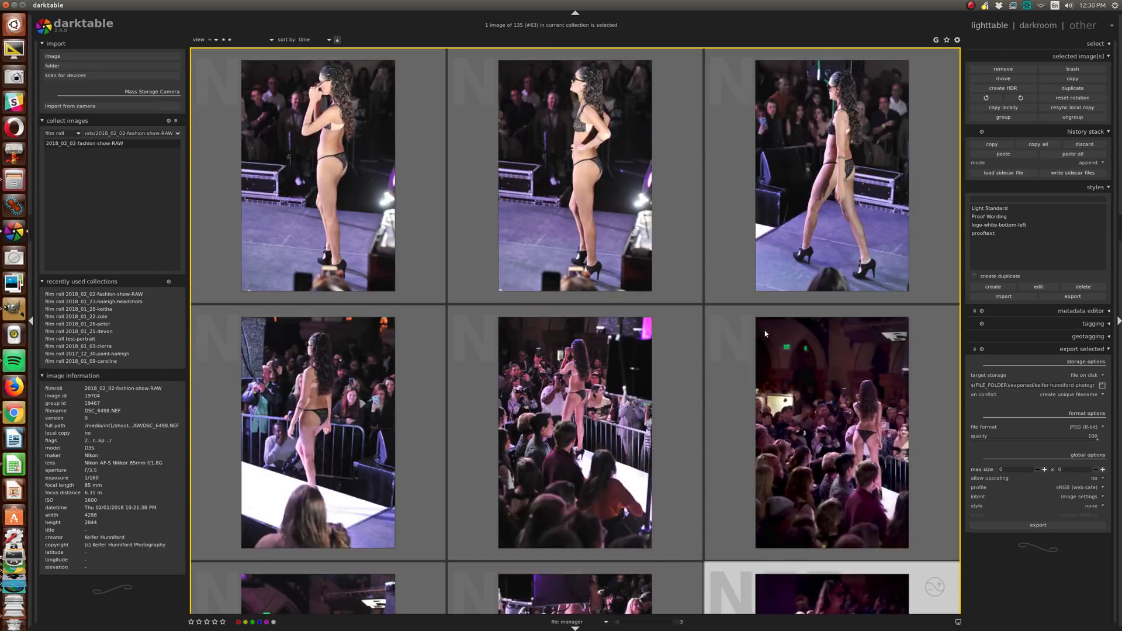
pyautogui.scroll(7, 764, 330)
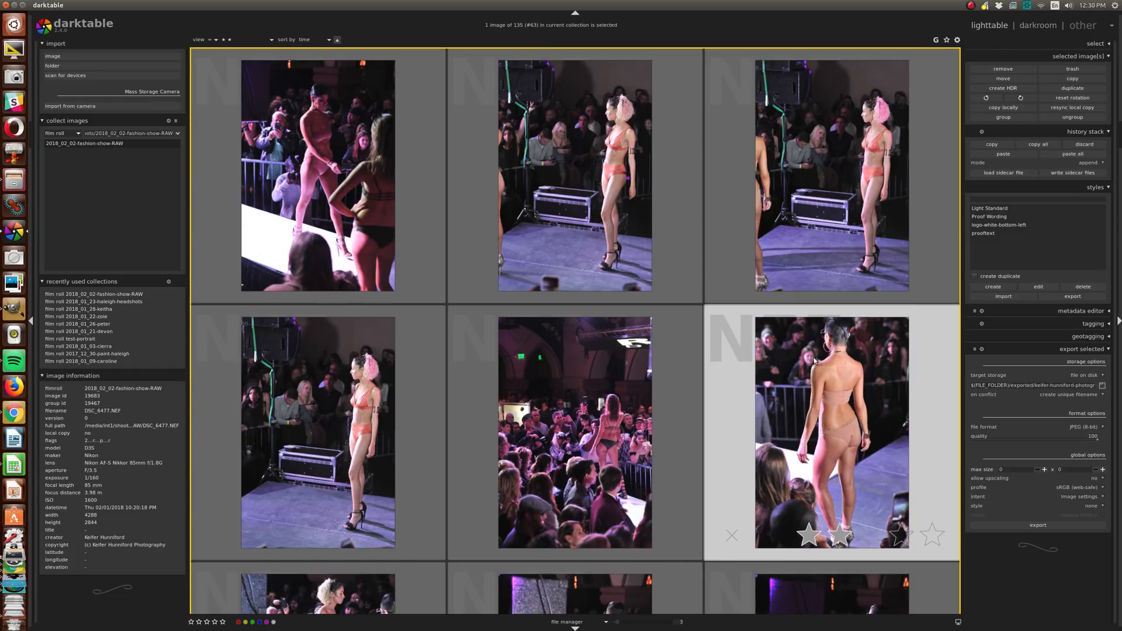
pyautogui.click(814, 360)
pyautogui.click(1076, 156)
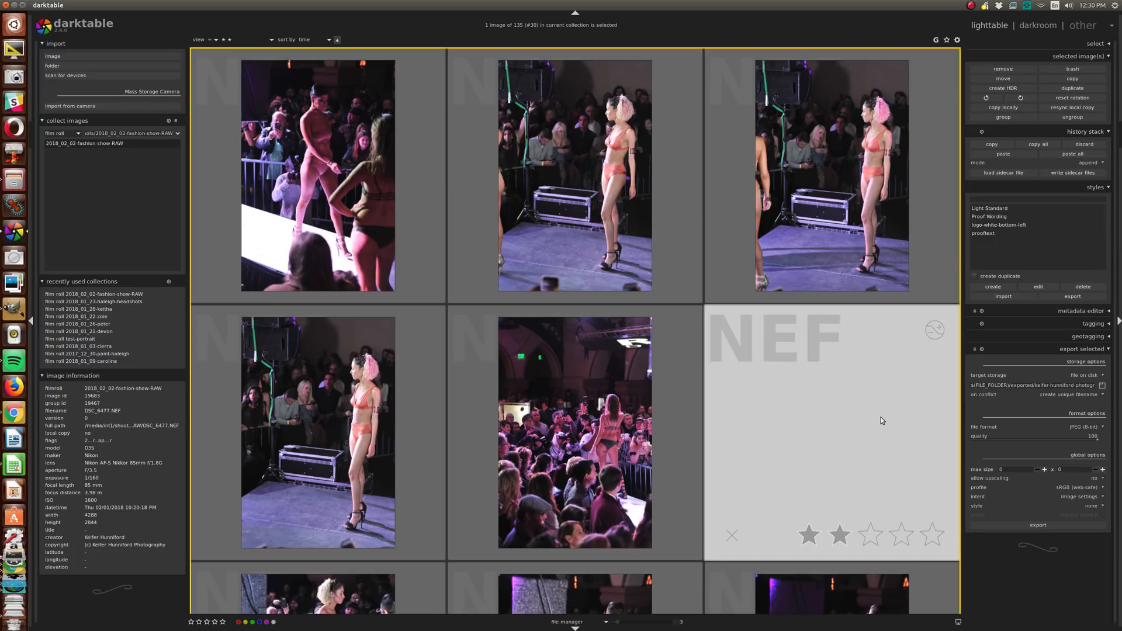
# Step: Paste the entire copied history stack onto DSC_6450.NEF near the start of the film roll
pyautogui.scroll(8, 881, 420)
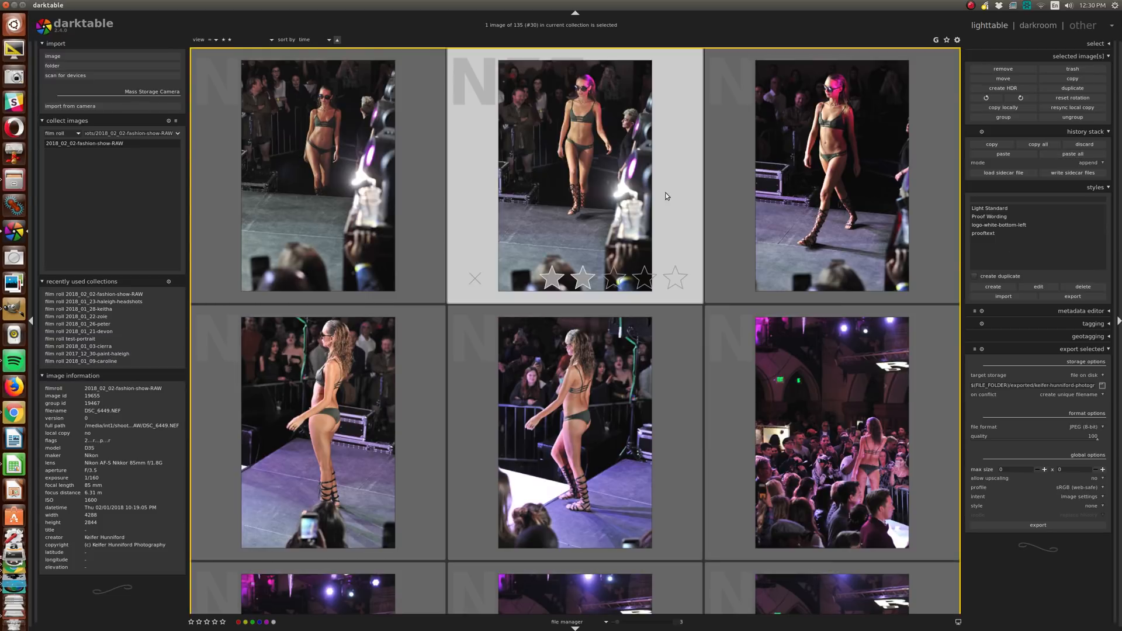
pyautogui.click(836, 234)
pyautogui.click(1074, 155)
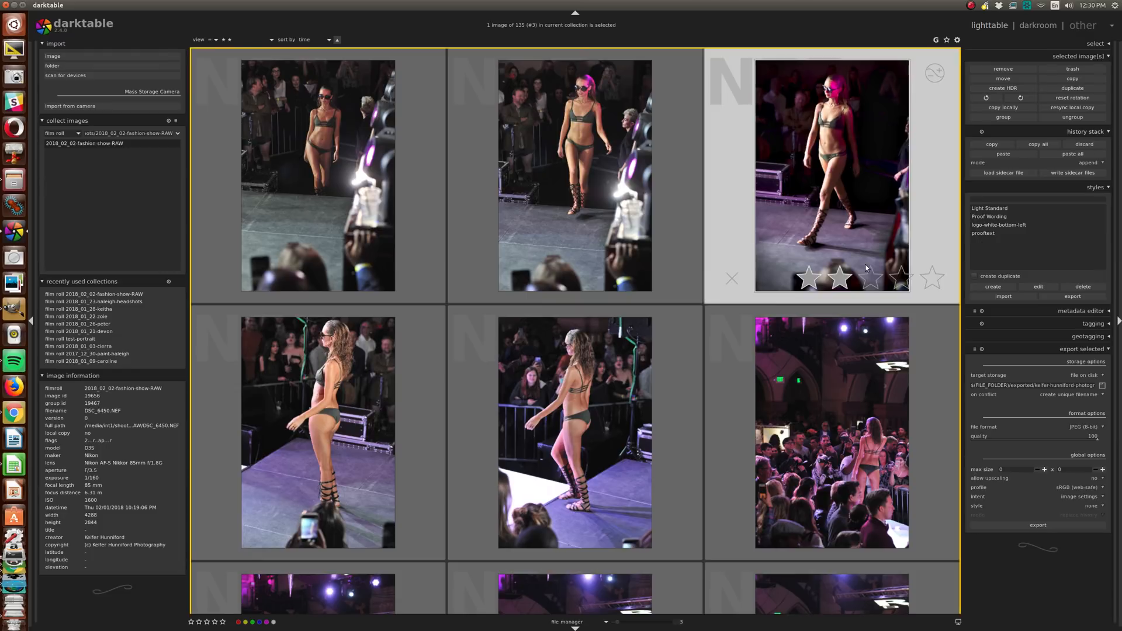
# Step: Open DSC_6450.NEF in the darkroom and show the over- and underexposure clipping indicator
pyautogui.doubleClick(869, 269)
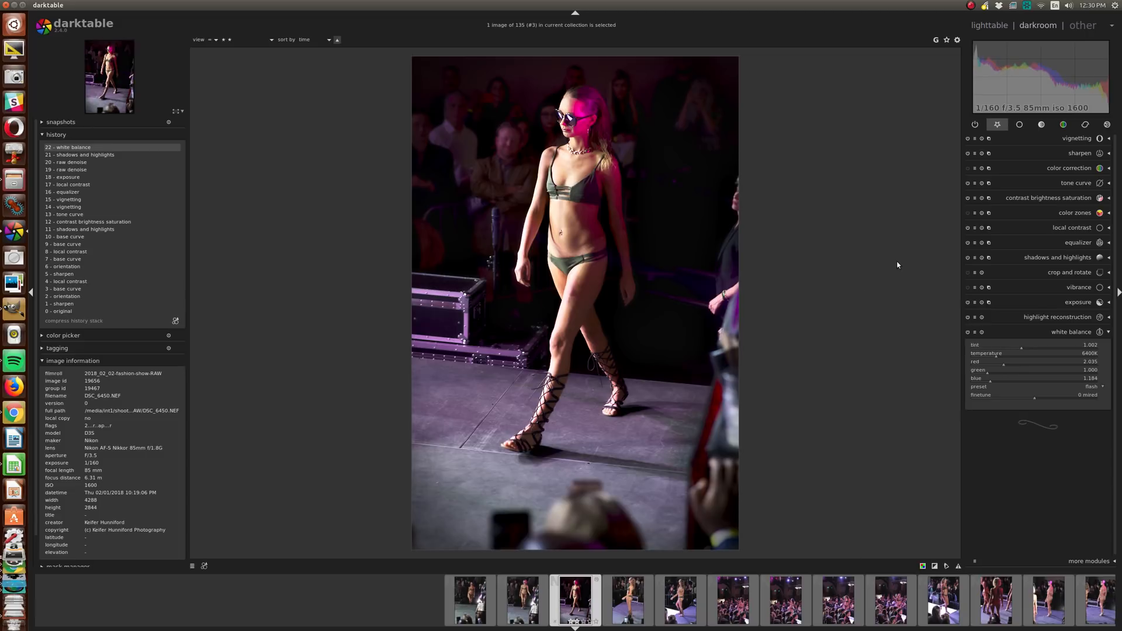
pyautogui.click(935, 568)
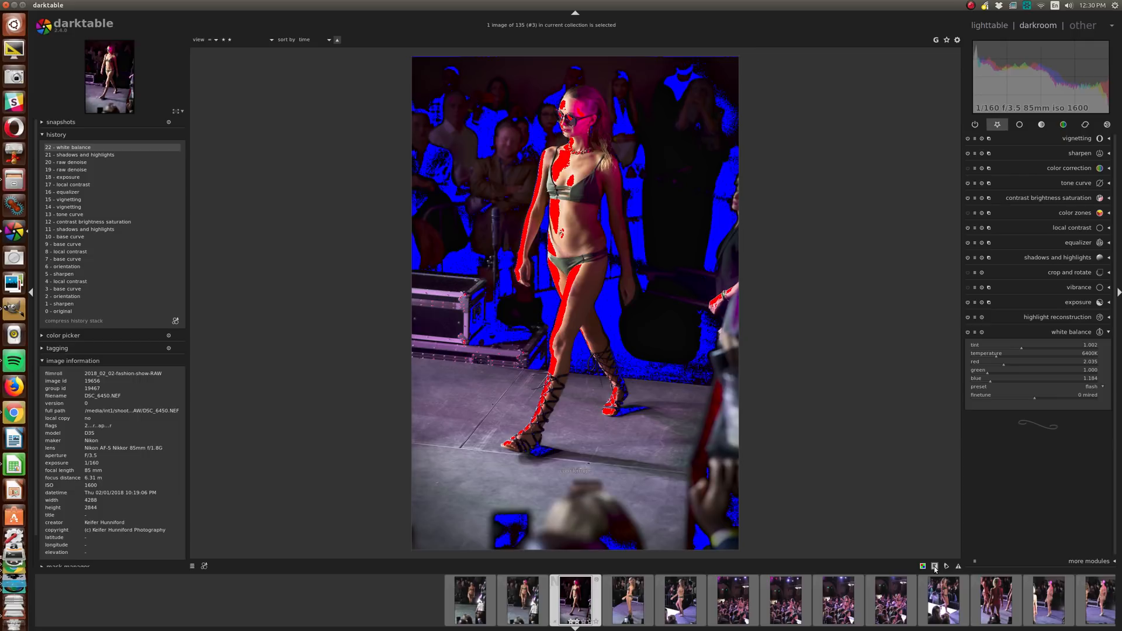
# Step: Turn off the clipping indicator, return to the lighttable and paste the entire copied history stack onto DSC_6448.NEF, the first photo
pyautogui.click(934, 567)
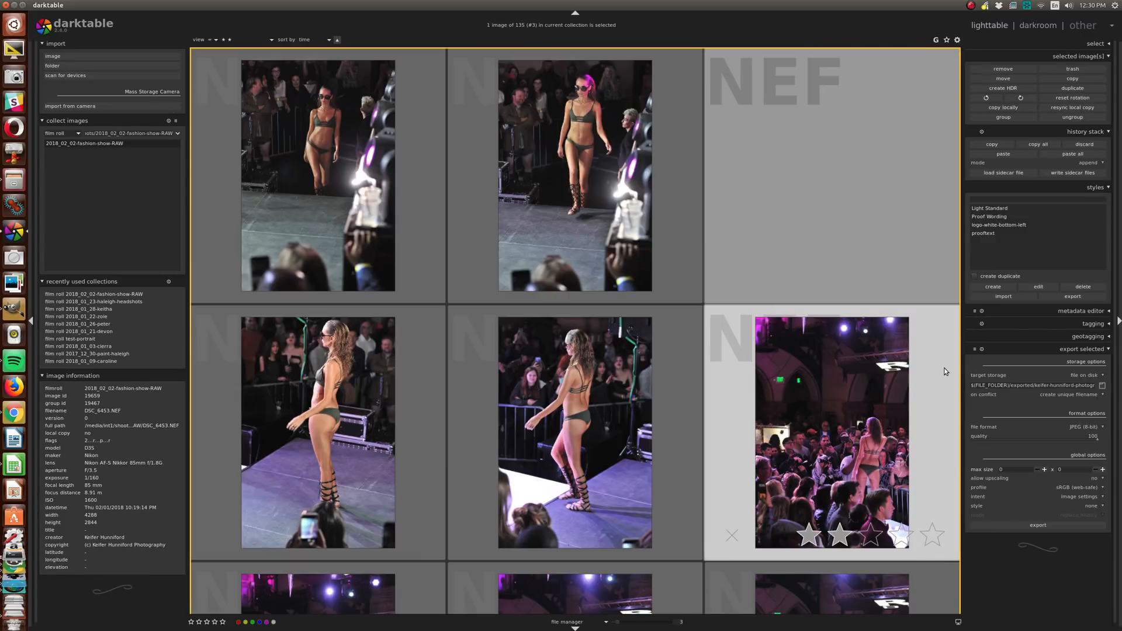
pyautogui.scroll(-1, 889, 454)
pyautogui.scroll(-2, 889, 455)
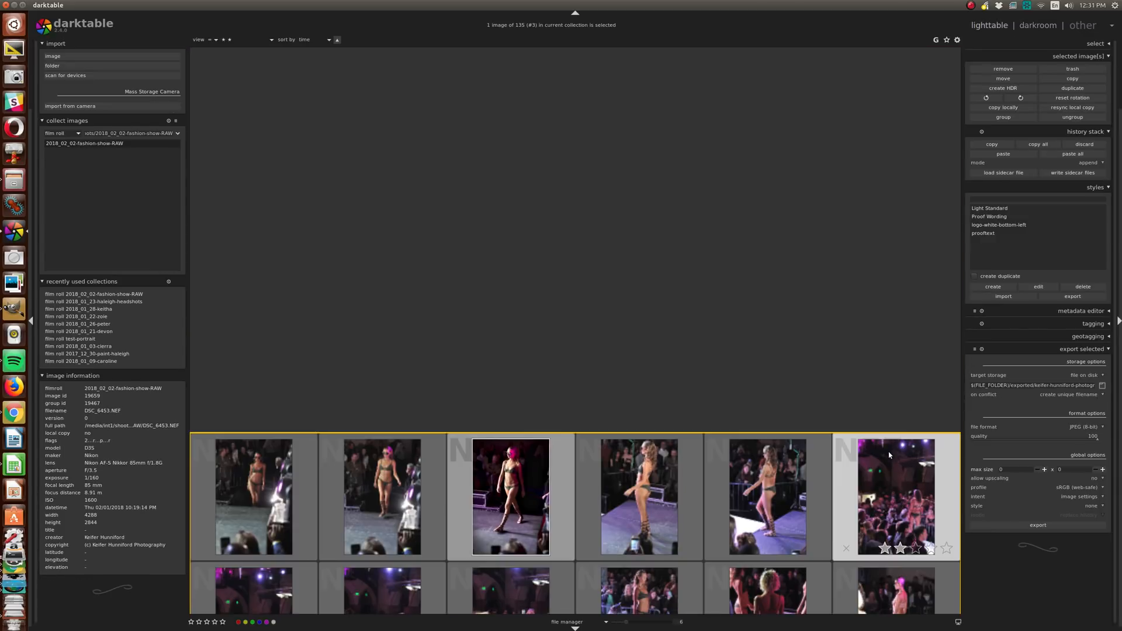
pyautogui.click(285, 485)
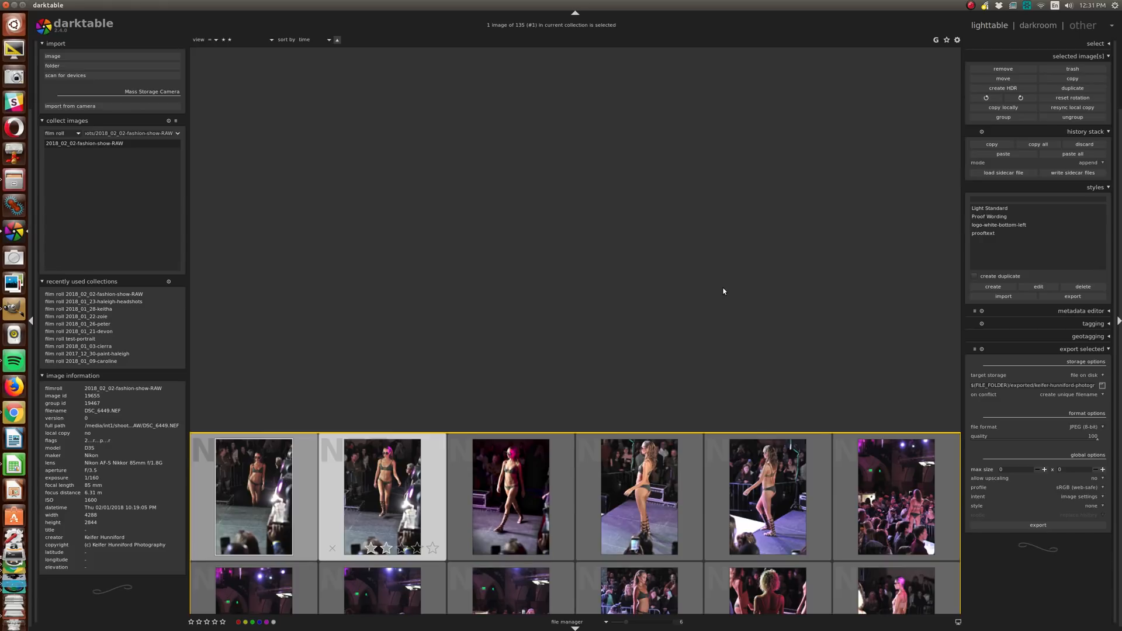
pyautogui.click(1075, 155)
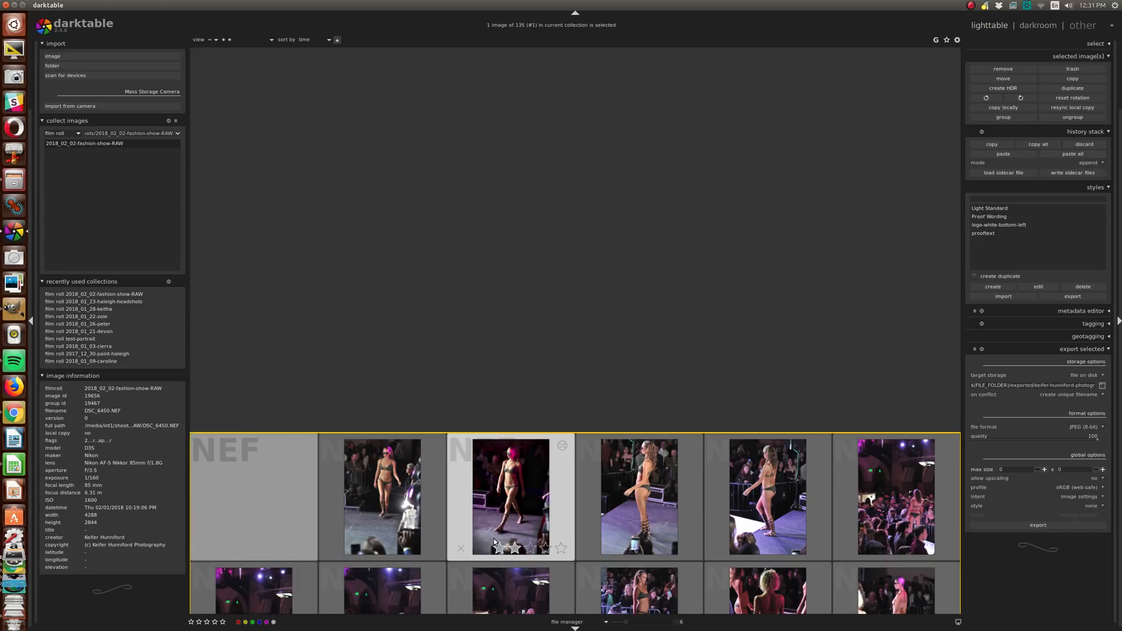
# Step: Discard the history stacks of all photos from DSC_6449.NEF through the last photo of the film roll
pyautogui.click(403, 513)
pyautogui.scroll(-5, 423, 513)
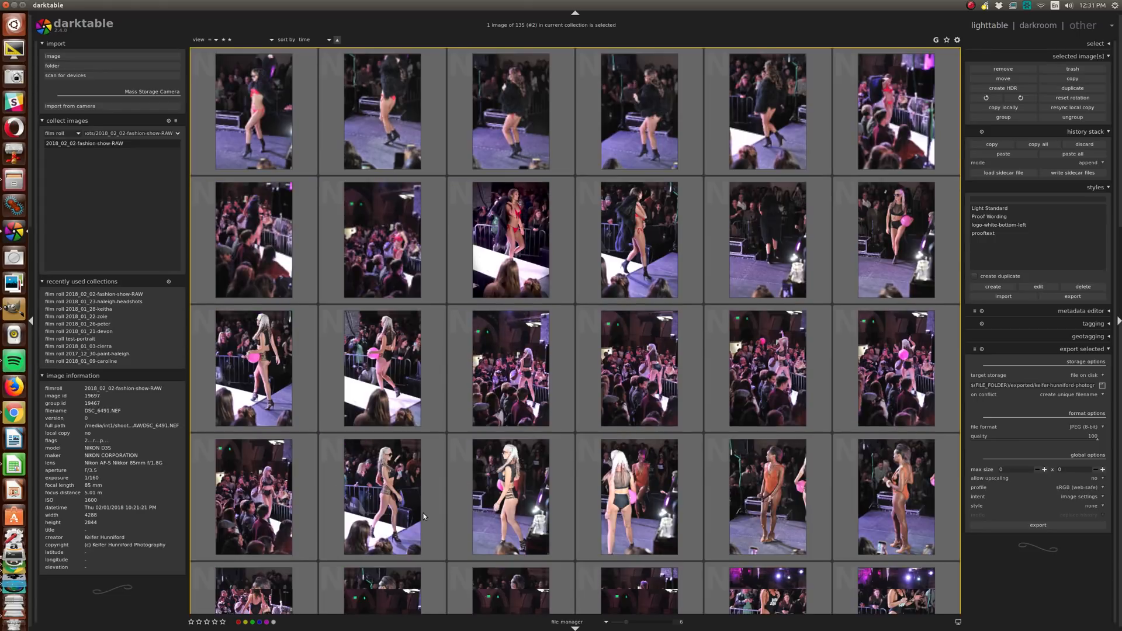
pyautogui.scroll(-2, 423, 513)
pyautogui.scroll(1, 484, 444)
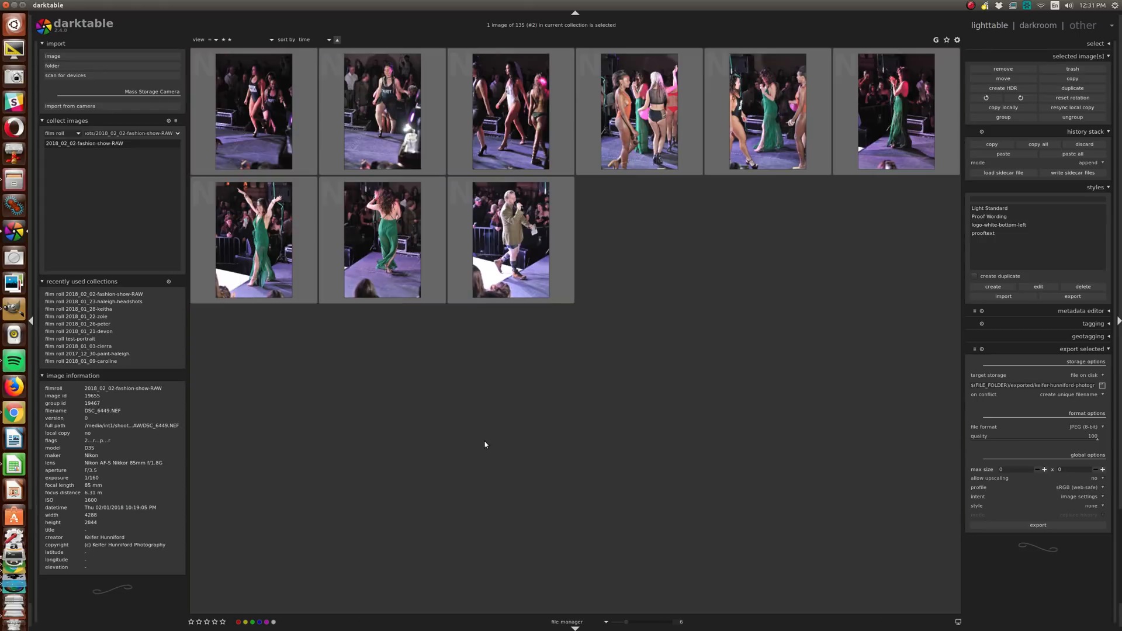
pyautogui.hotkey('ctrl', 'i')
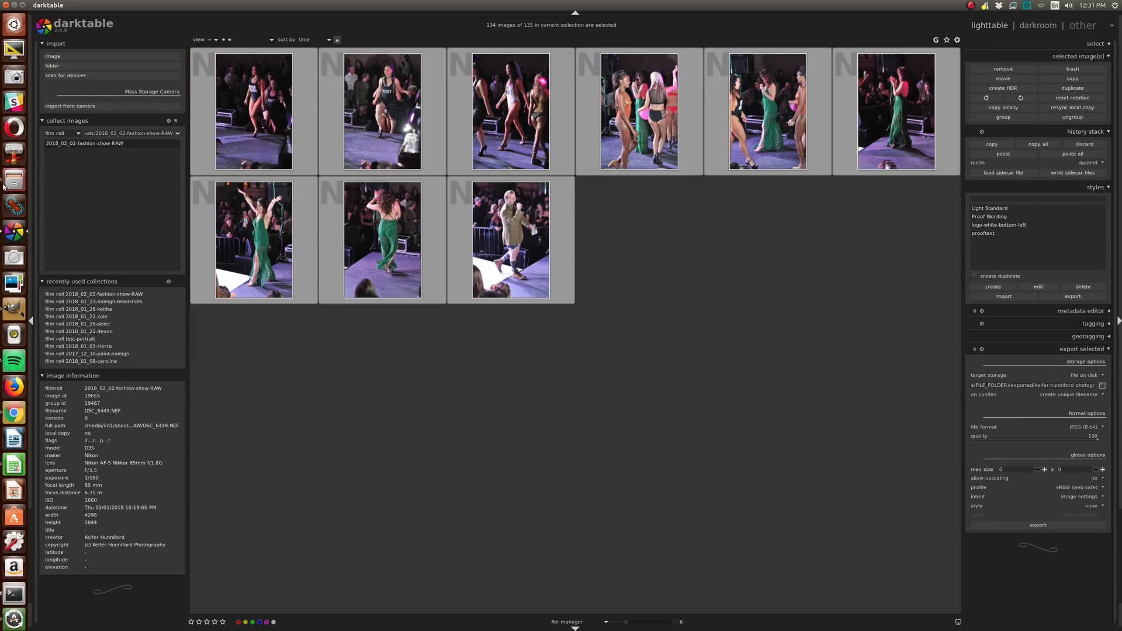
pyautogui.click(1078, 145)
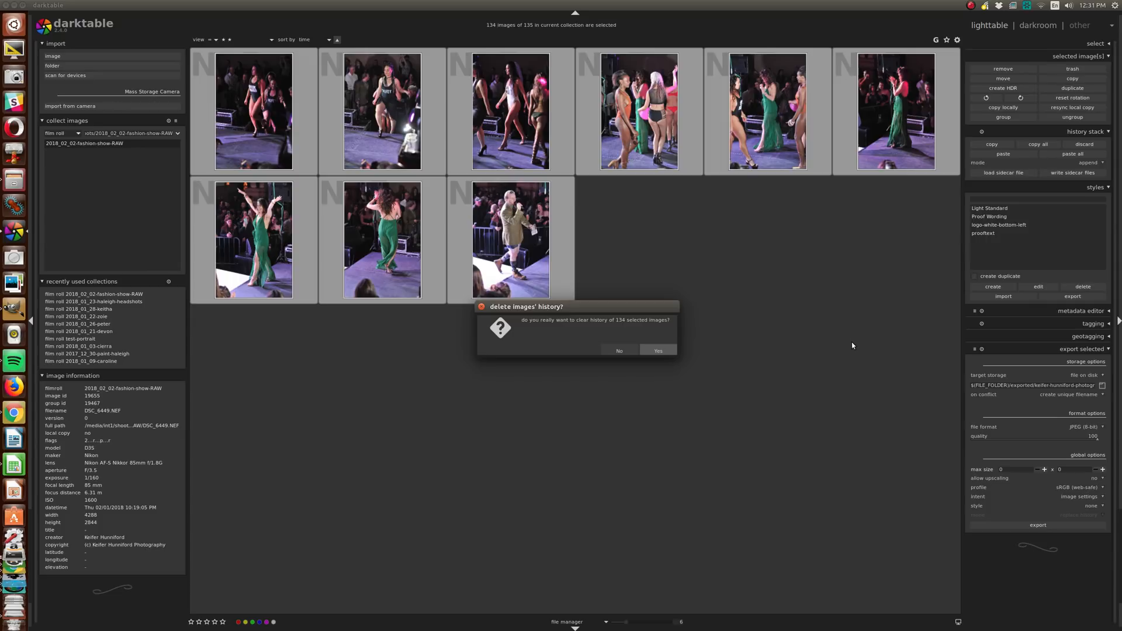
pyautogui.press('Return')
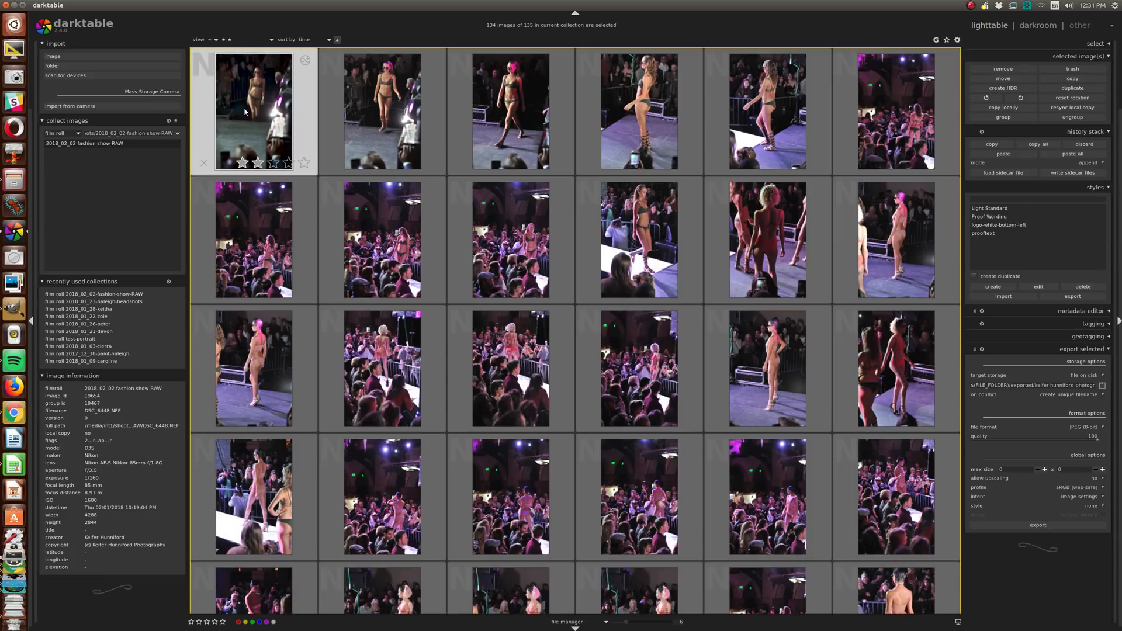
# Step: Copy the entire history stack of DSC_6448.NEF and paste it onto every photo from DSC_6449.NEF through the end of the film roll
pyautogui.click(244, 111)
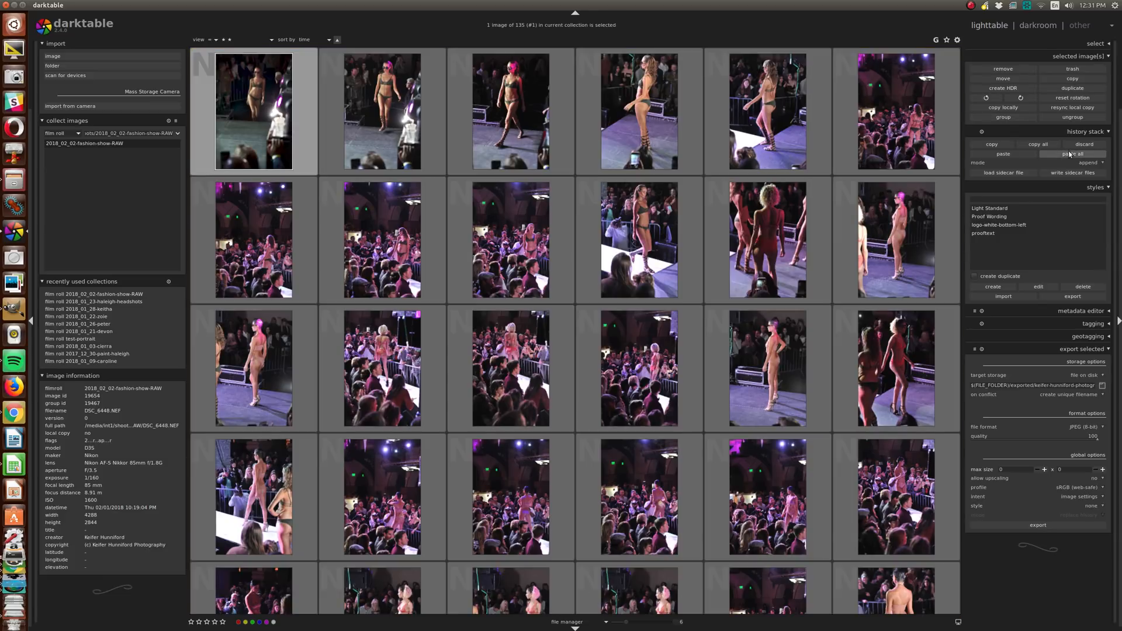
pyautogui.click(1038, 144)
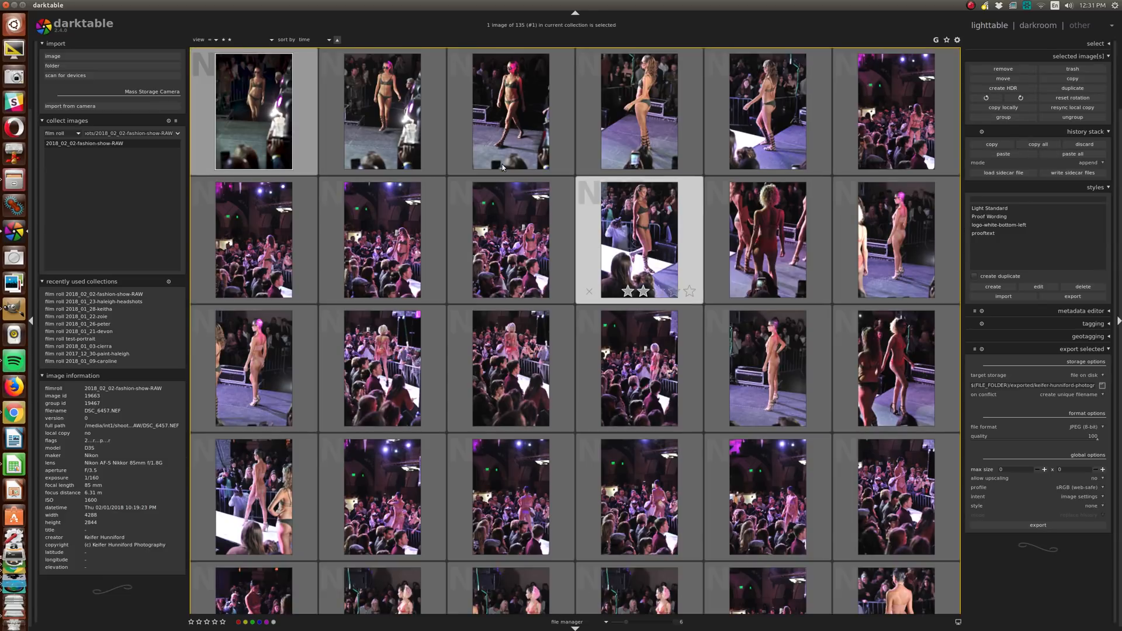
pyautogui.scroll(-20, 539, 272)
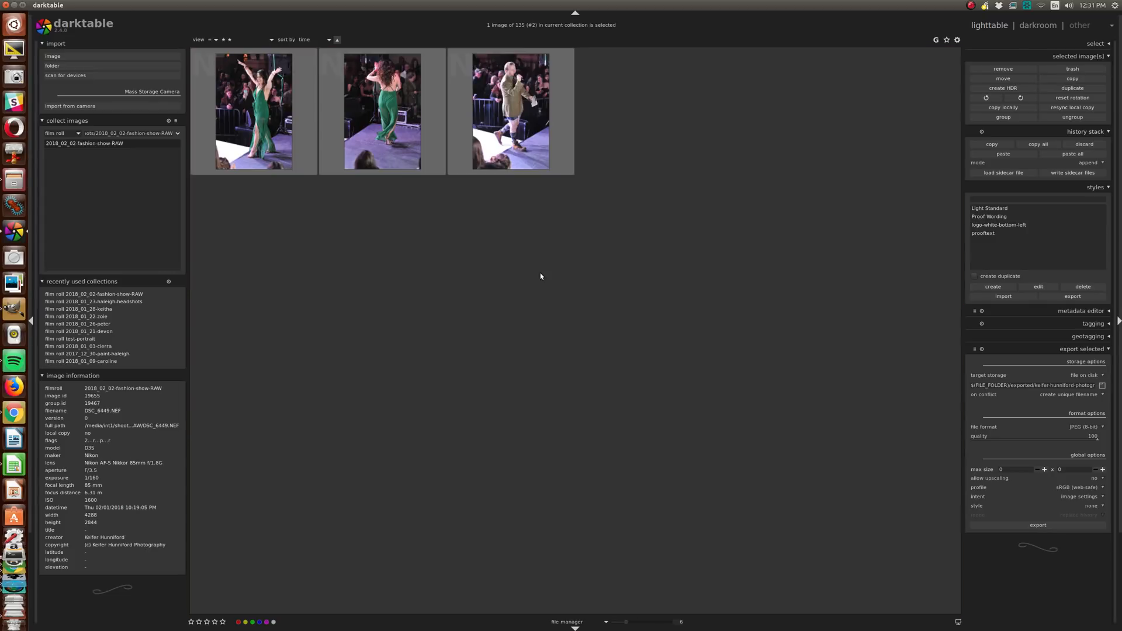
pyautogui.hotkey('ctrl', 'i')
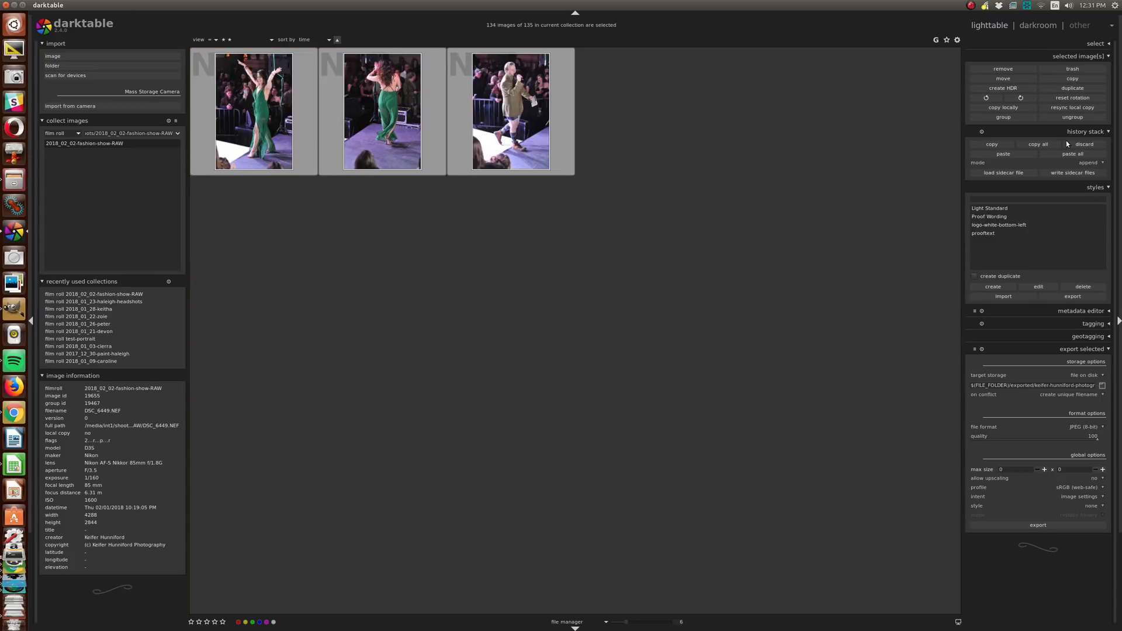
pyautogui.click(1072, 154)
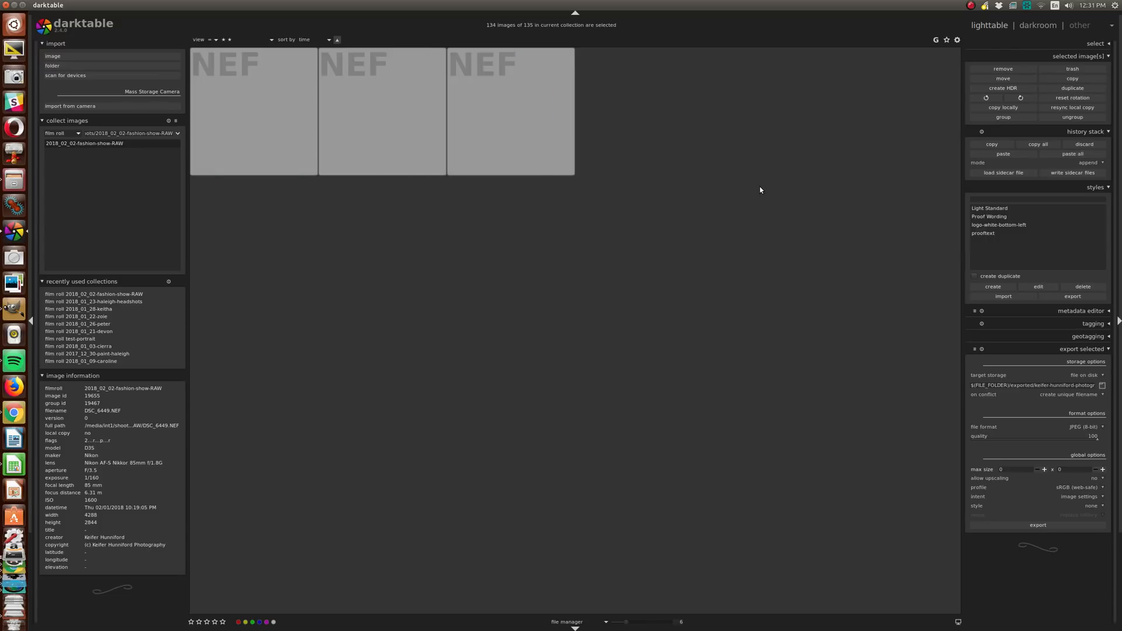
# Step: Look through the film roll's thumbnails at one and five per row to check the pasted edits across the shoot
pyautogui.scroll(5, 760, 187)
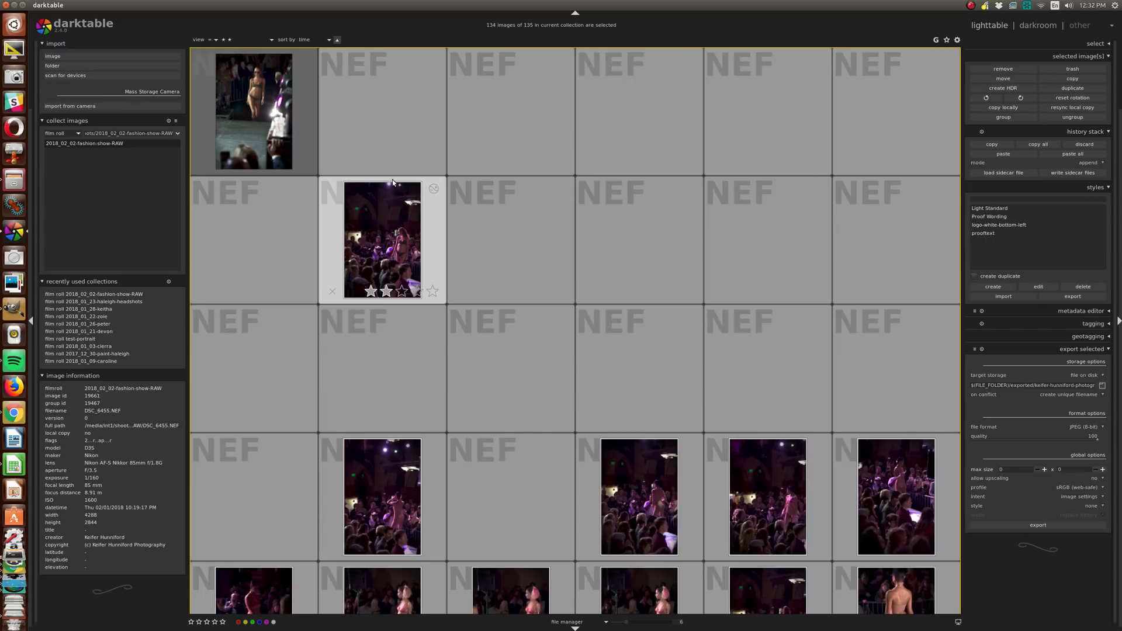
pyautogui.press('Down')
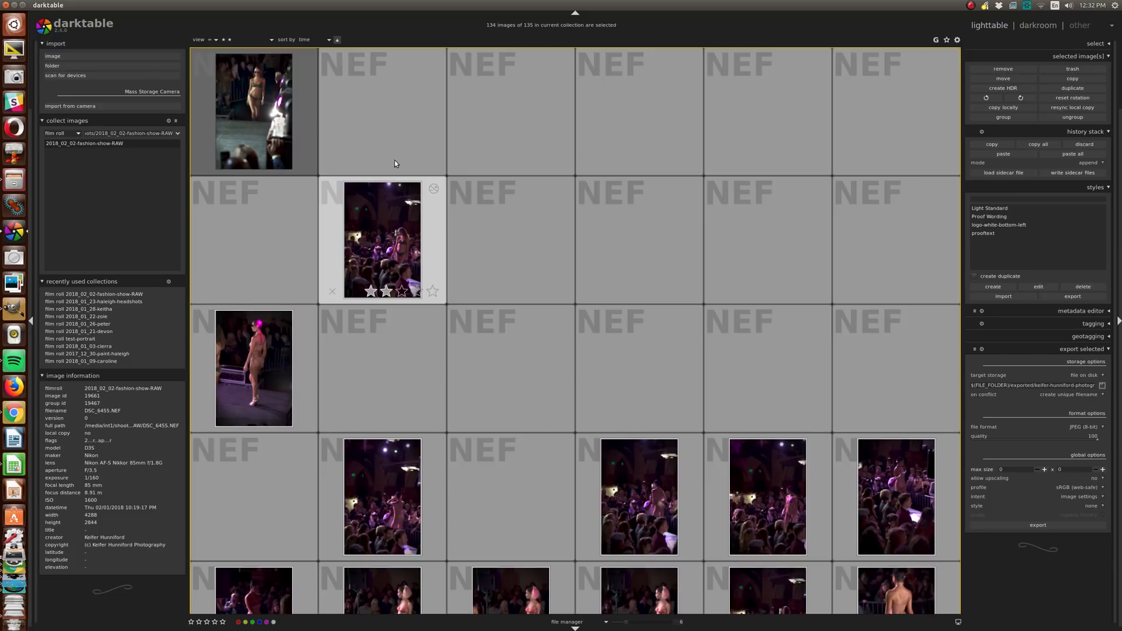
pyautogui.hotkey('alt', '1')
pyautogui.click(395, 163)
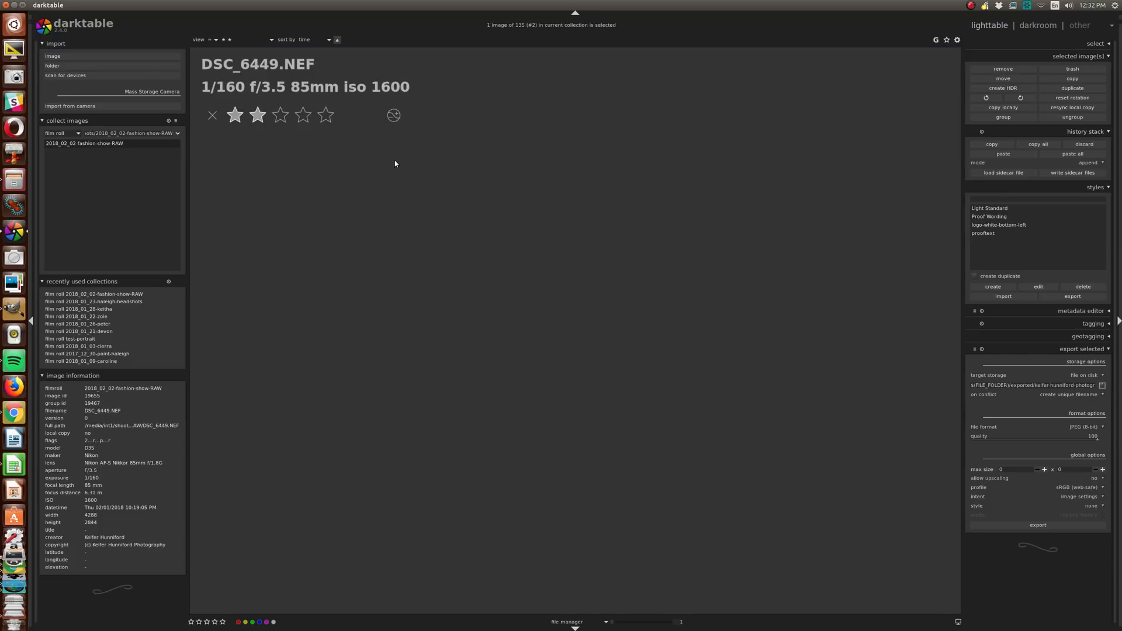
pyautogui.scroll(-2, 413, 176)
pyautogui.hotkey('alt', '5')
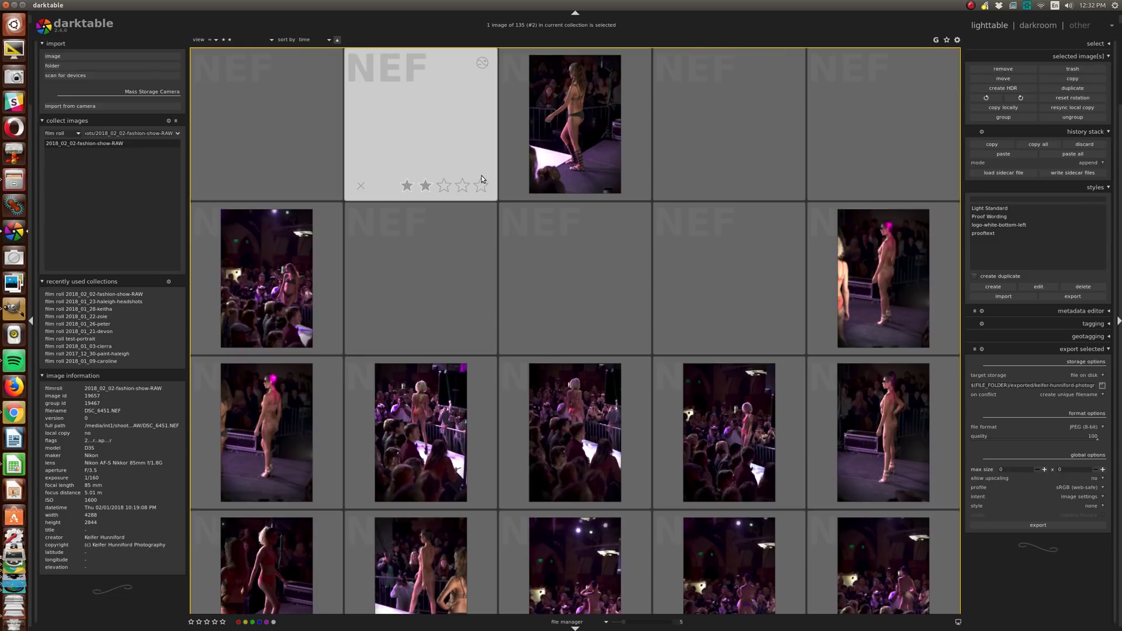
pyautogui.scroll(-4, 481, 179)
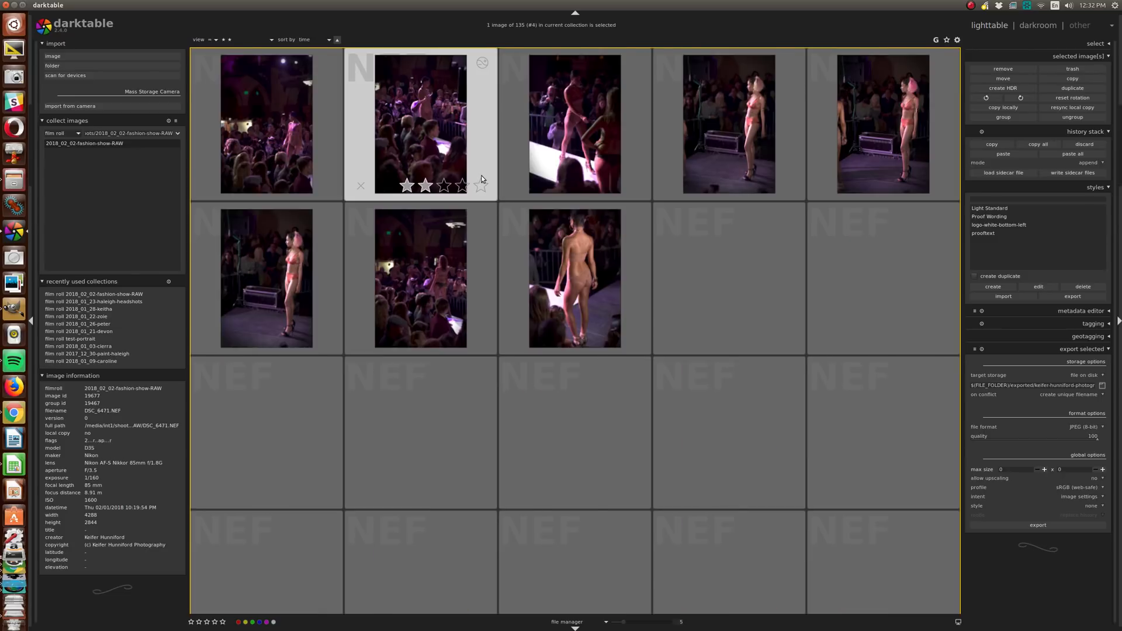
pyautogui.scroll(-2, 481, 179)
pyautogui.scroll(-2, 482, 180)
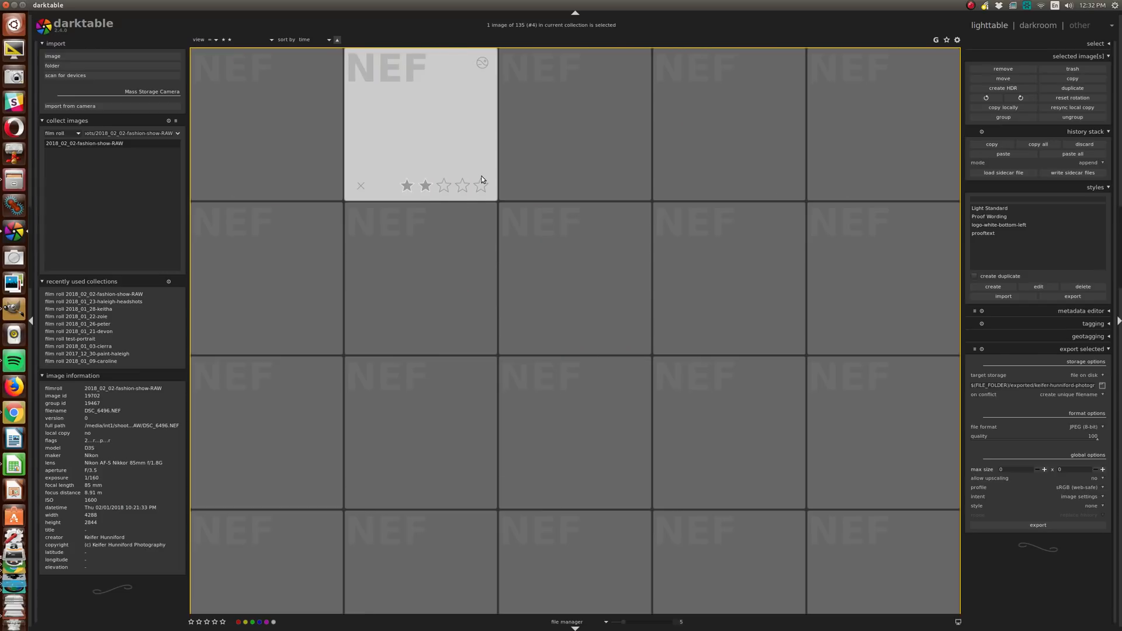
pyautogui.scroll(8, 481, 179)
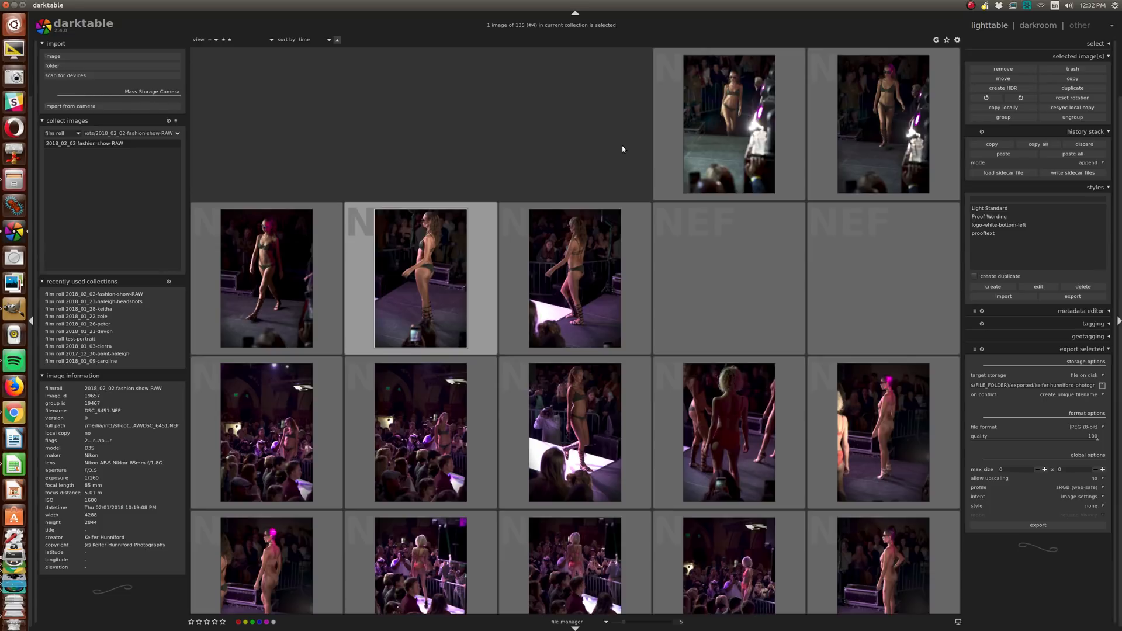
# Step: Examine the developed DSC_6448.NEF in the darkroom and return to the lighttable
pyautogui.click(728, 124)
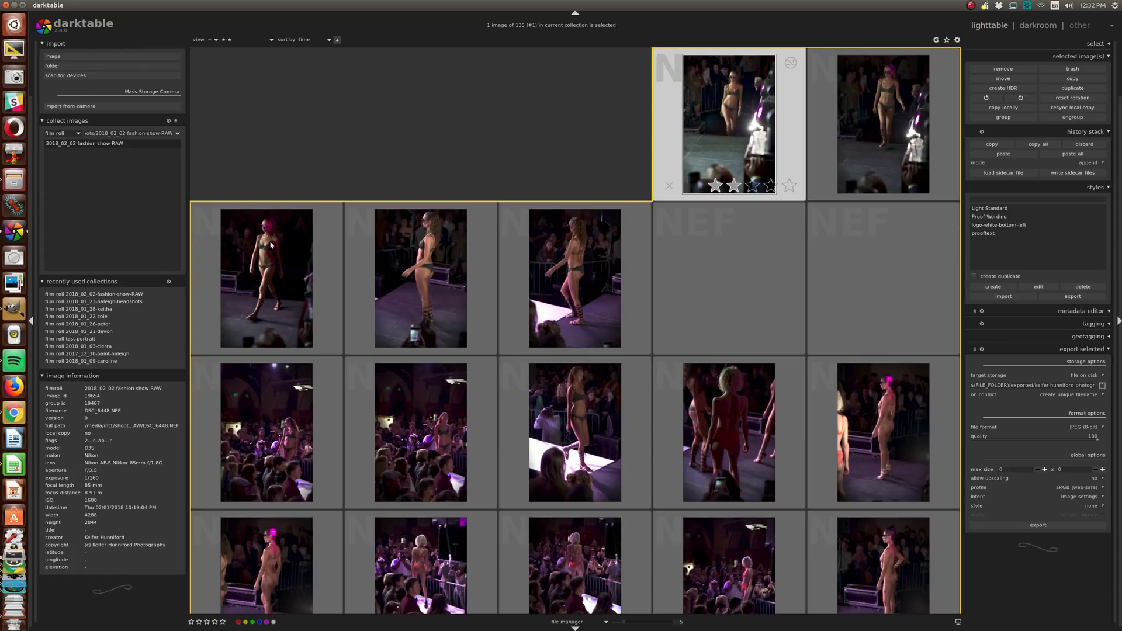
pyautogui.doubleClick(717, 117)
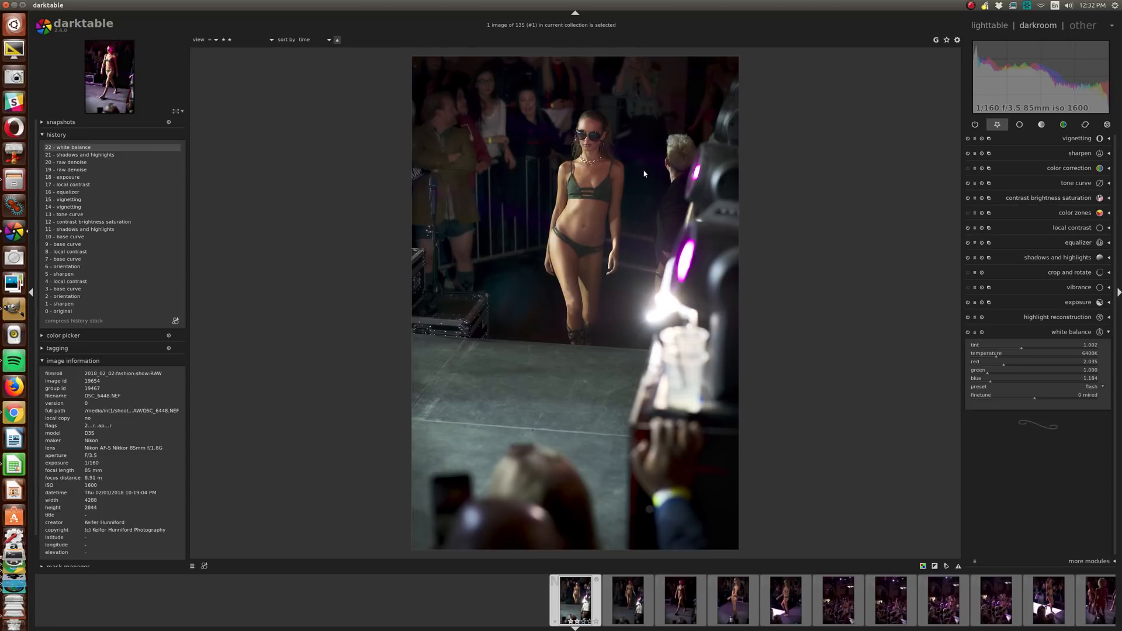
pyautogui.click(104, 186)
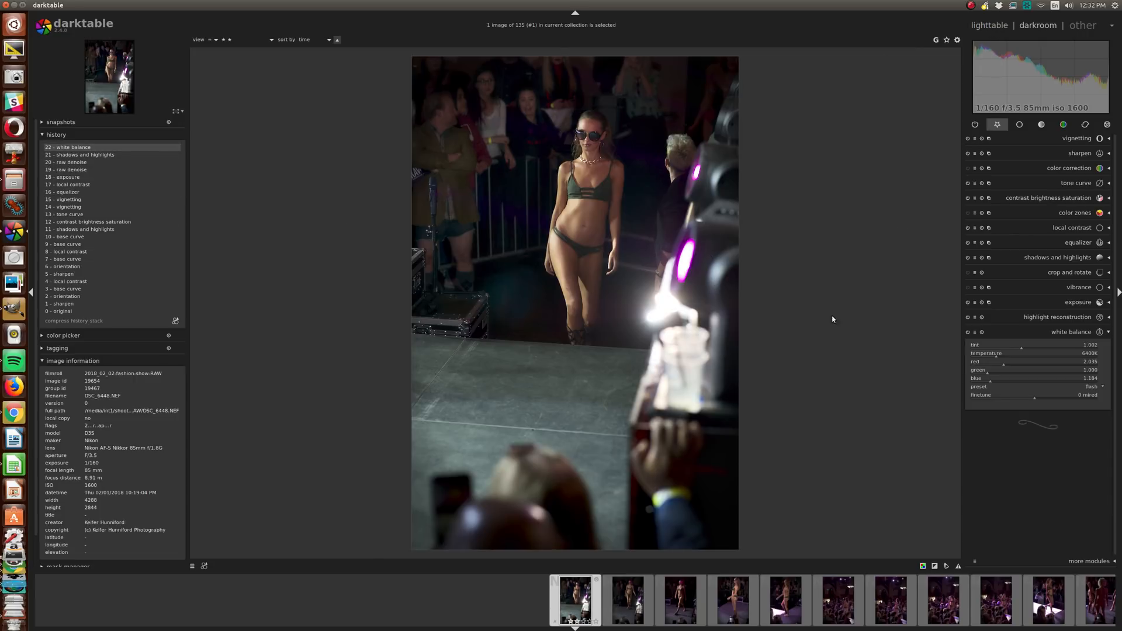
pyautogui.press('l')
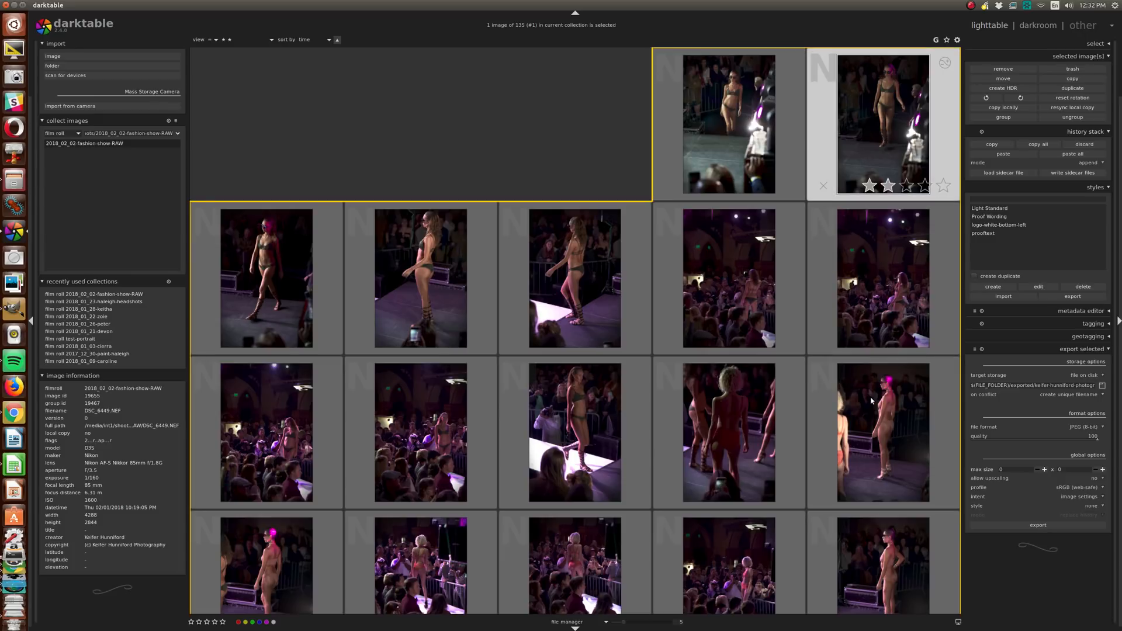
# Step: Discard the pasted history stacks from DSC_6449.NEF through the last photo, leaving DSC_6448.NEF out of the selection
pyautogui.scroll(-20, 871, 399)
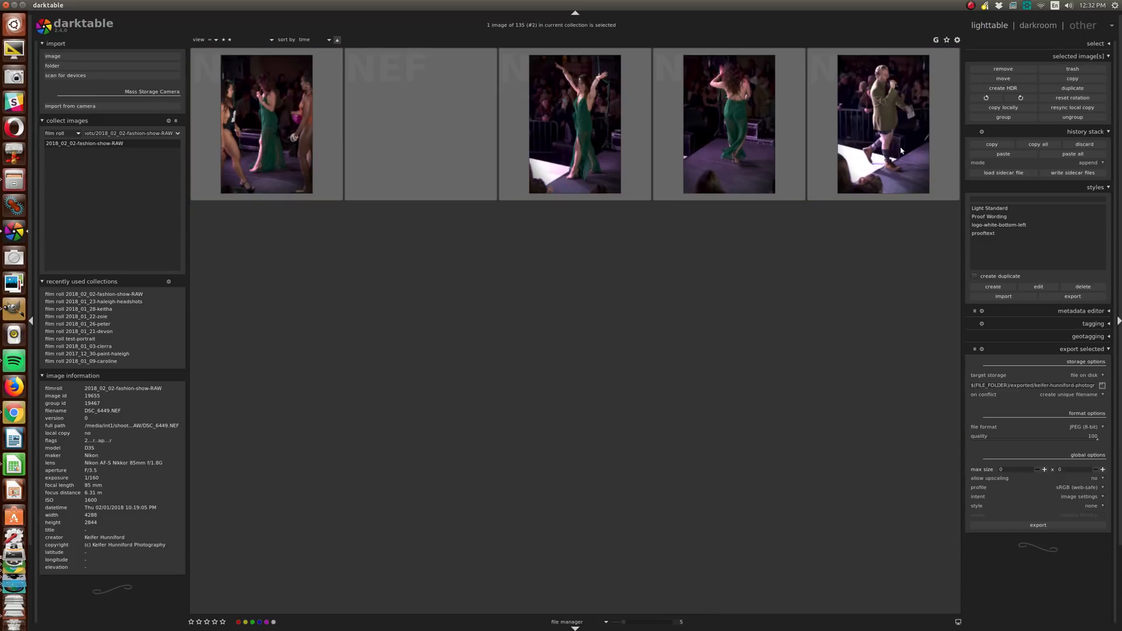
pyautogui.hotkey('ctrl', 'a')
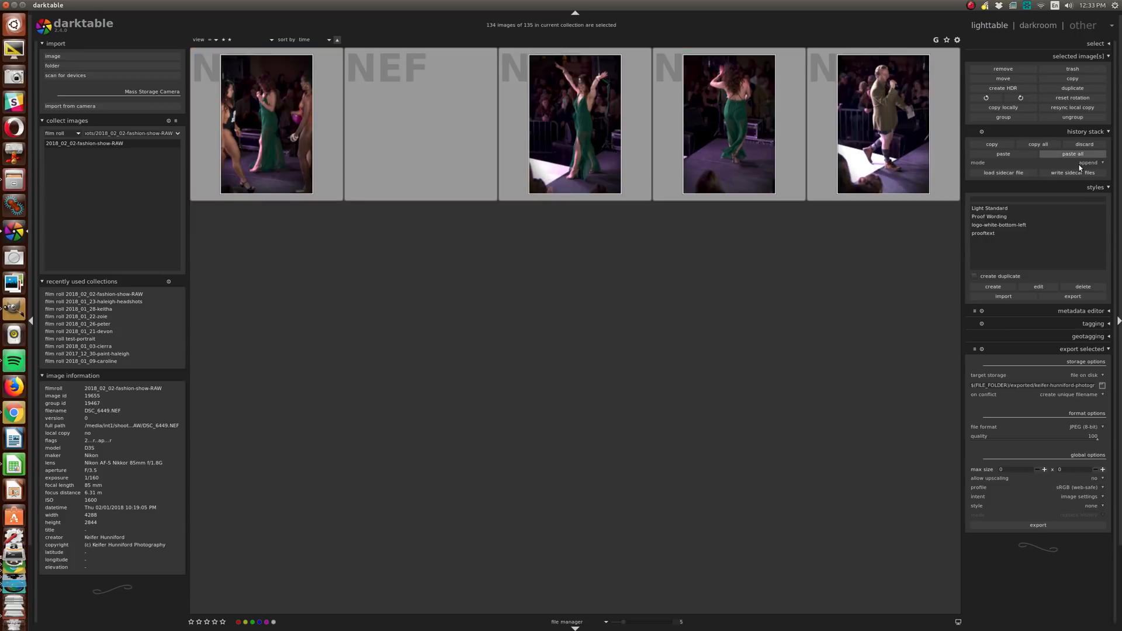
pyautogui.click(1078, 145)
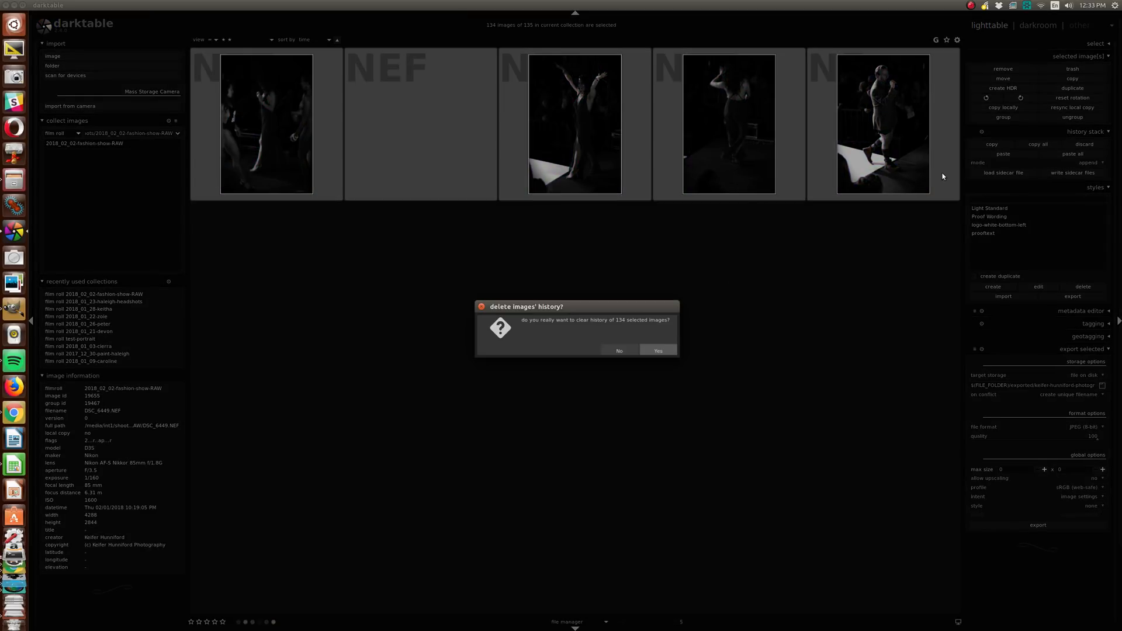
pyautogui.click(666, 352)
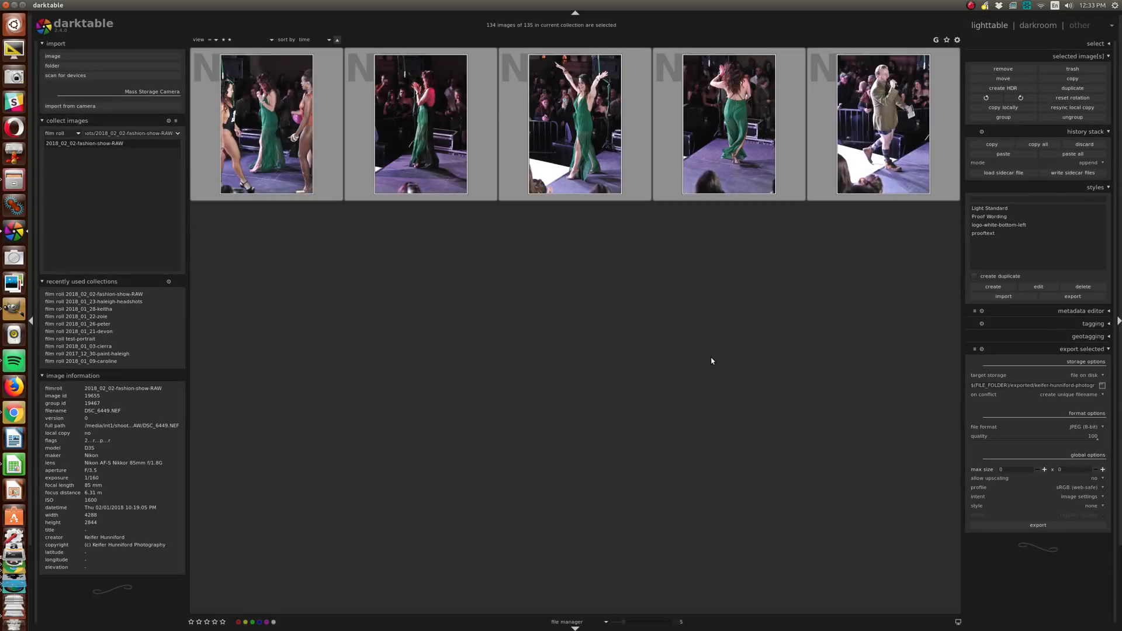
# Step: Set the lighttable to six photos per row, compare DSC_6448.NEF and DSC_6449.NEF in the darkroom, and return to the lighttable
pyautogui.scroll(3, 791, 369)
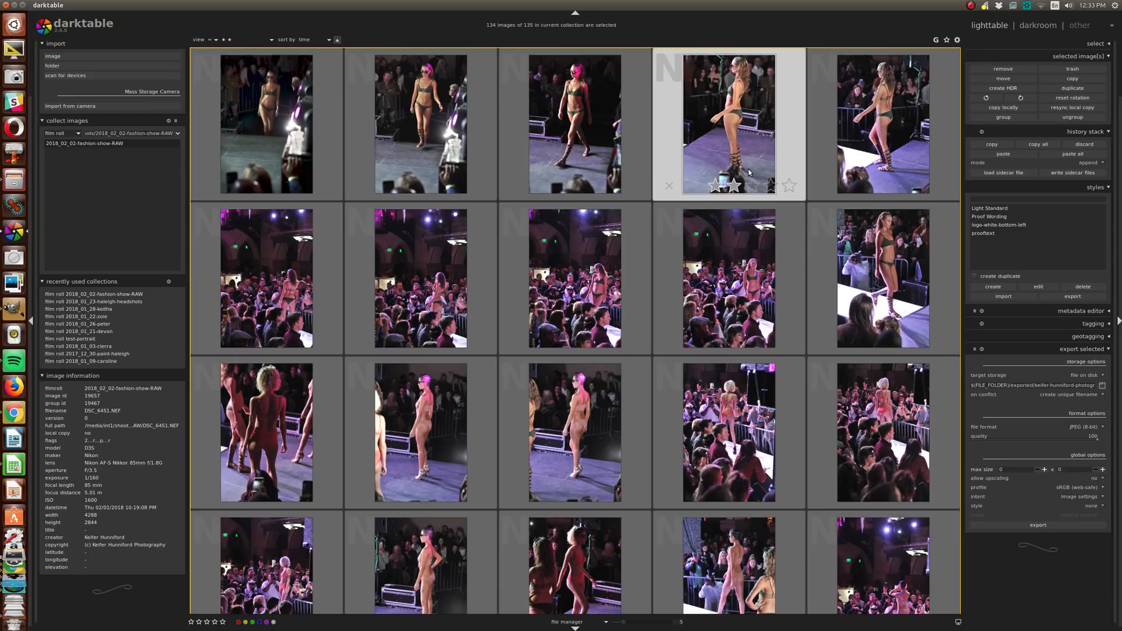
pyautogui.click(749, 171)
pyautogui.keyDown('ctrl'); pyautogui.scroll(-1, 791, 135); pyautogui.keyUp('ctrl')
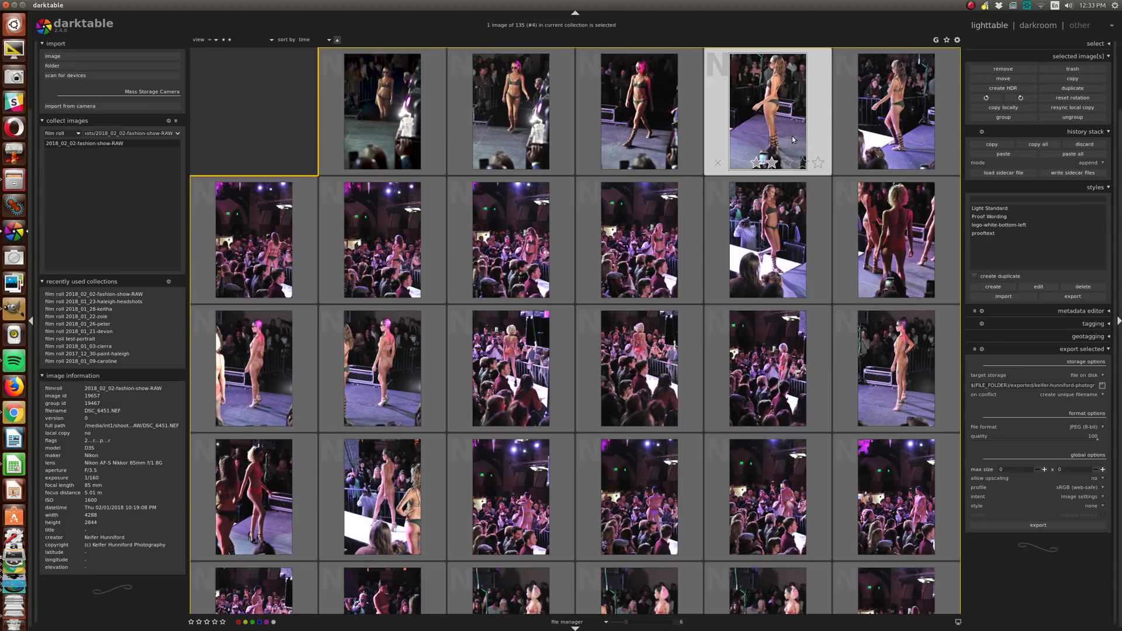
pyautogui.click(385, 103)
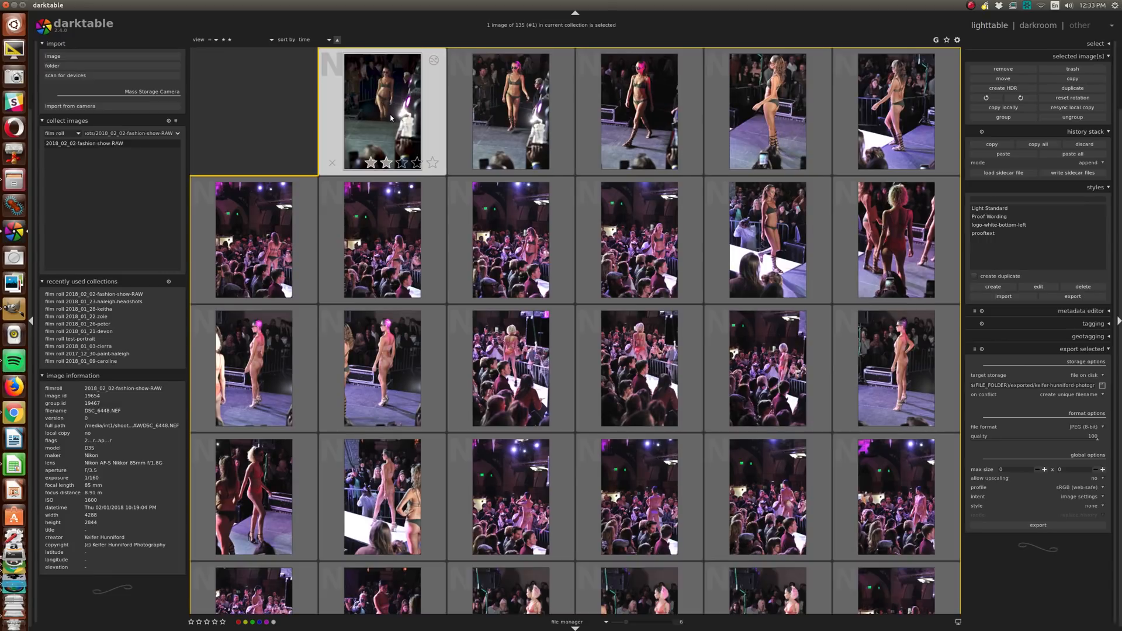
pyautogui.doubleClick(437, 123)
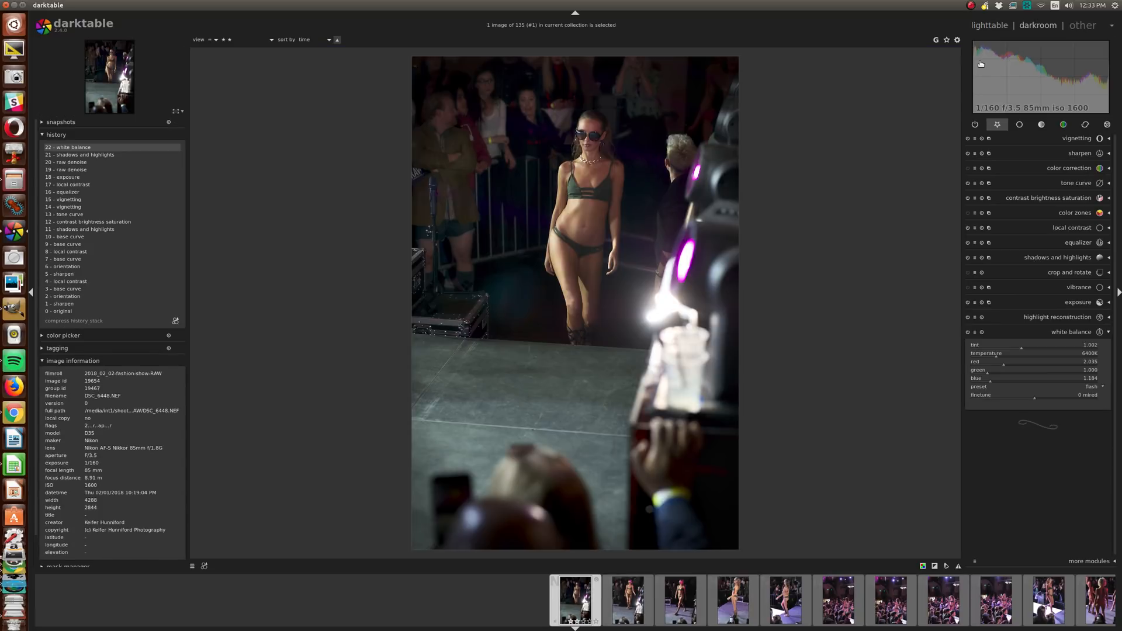
pyautogui.click(619, 602)
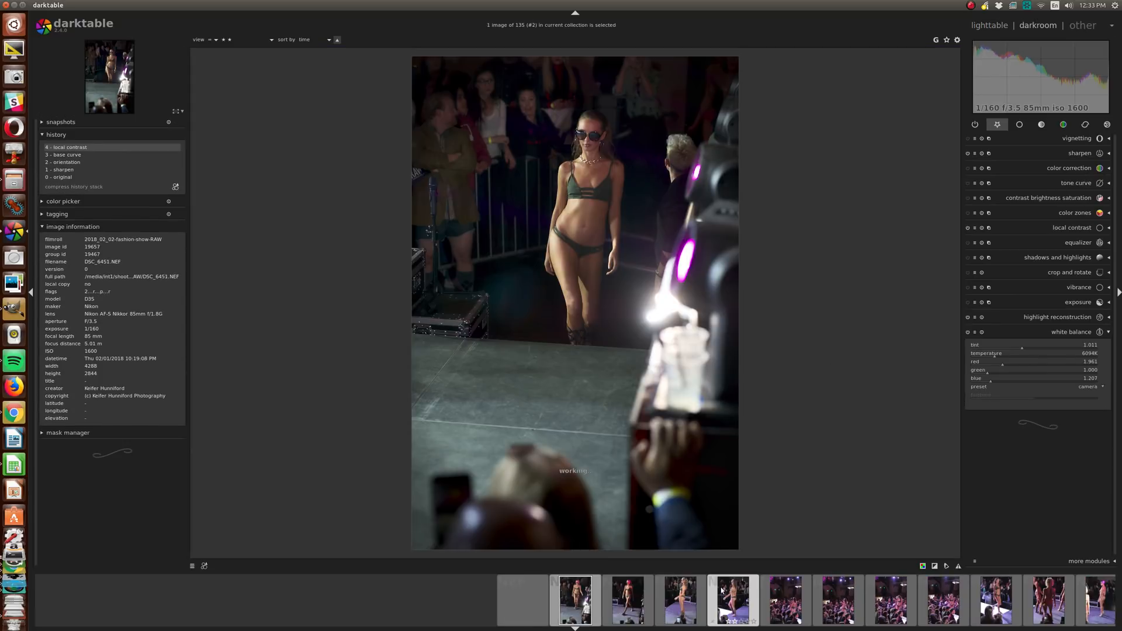
pyautogui.click(985, 27)
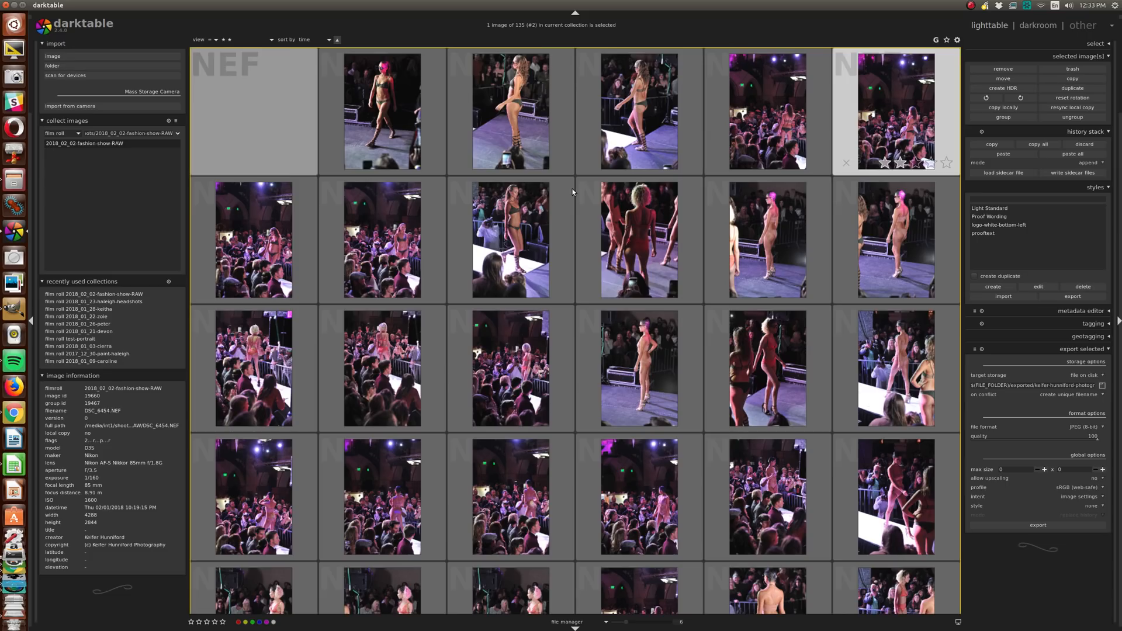
# Step: Select DSC_6448.NEF, invert the selection, and paste its complete history stack onto all the other photos in the film roll
pyautogui.scroll(1, 245, 111)
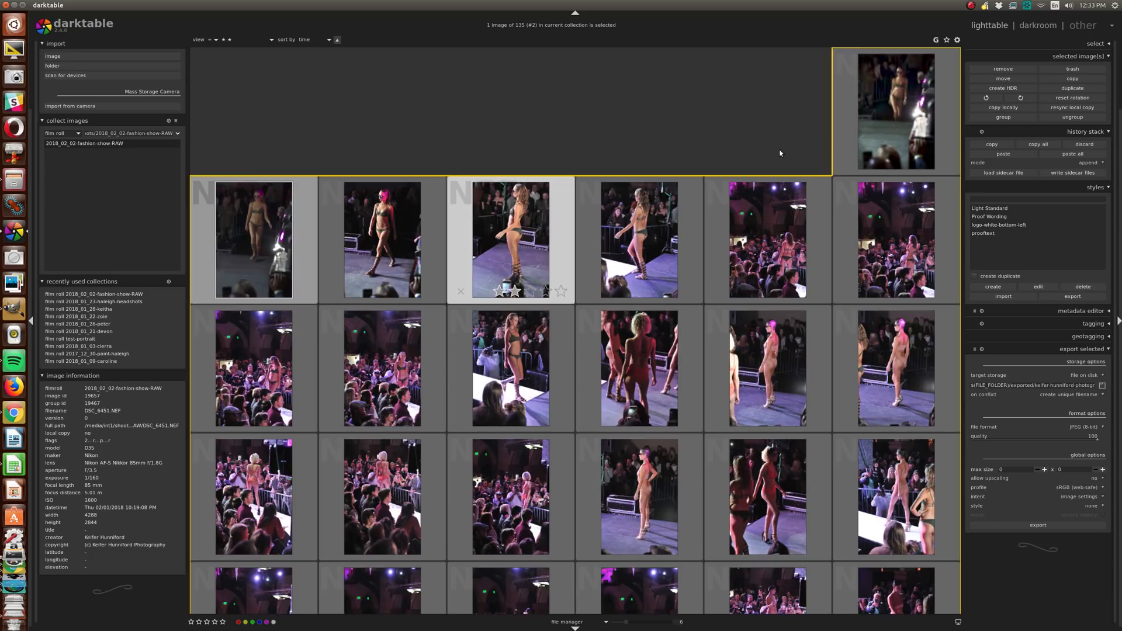
pyautogui.click(901, 117)
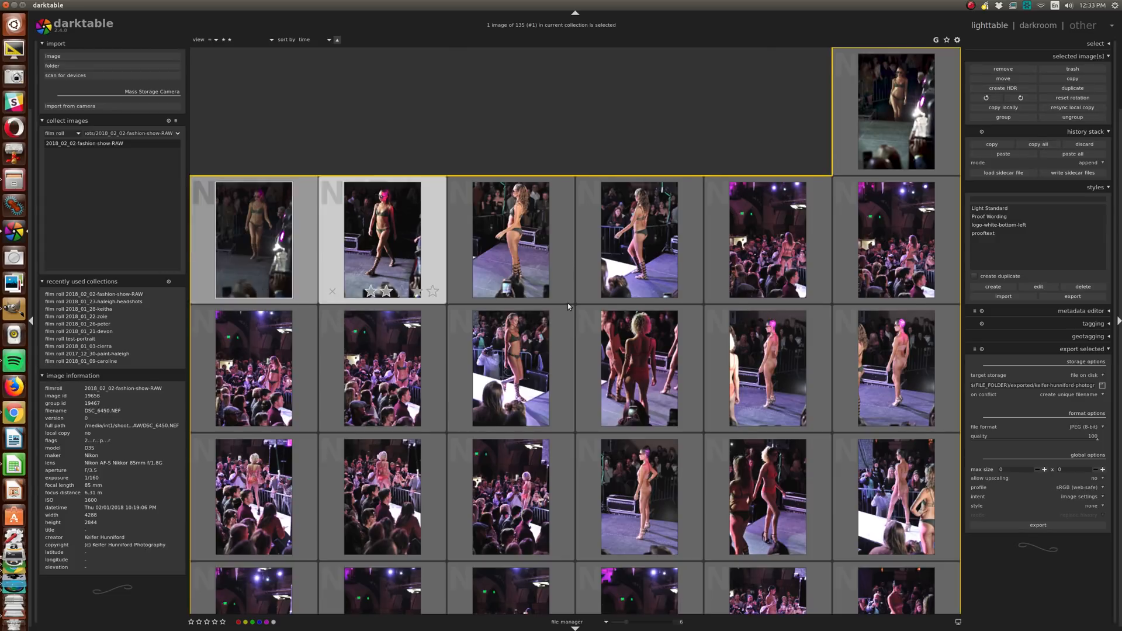
pyautogui.scroll(-10, 629, 316)
pyautogui.scroll(-5, 666, 327)
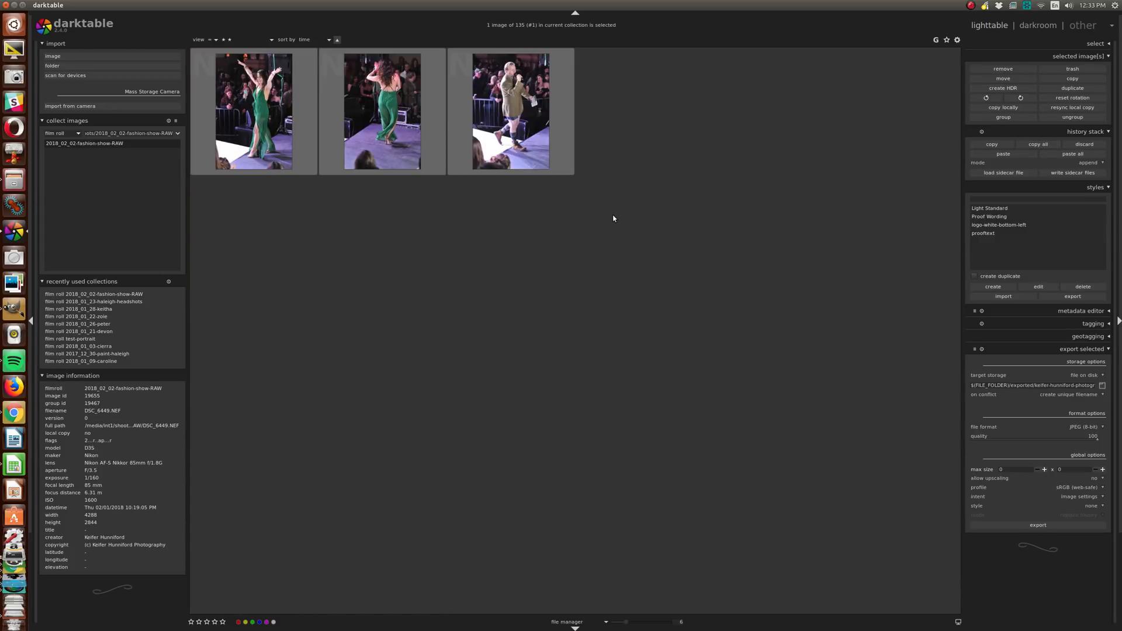
pyautogui.hotkey('ctrl', 'i')
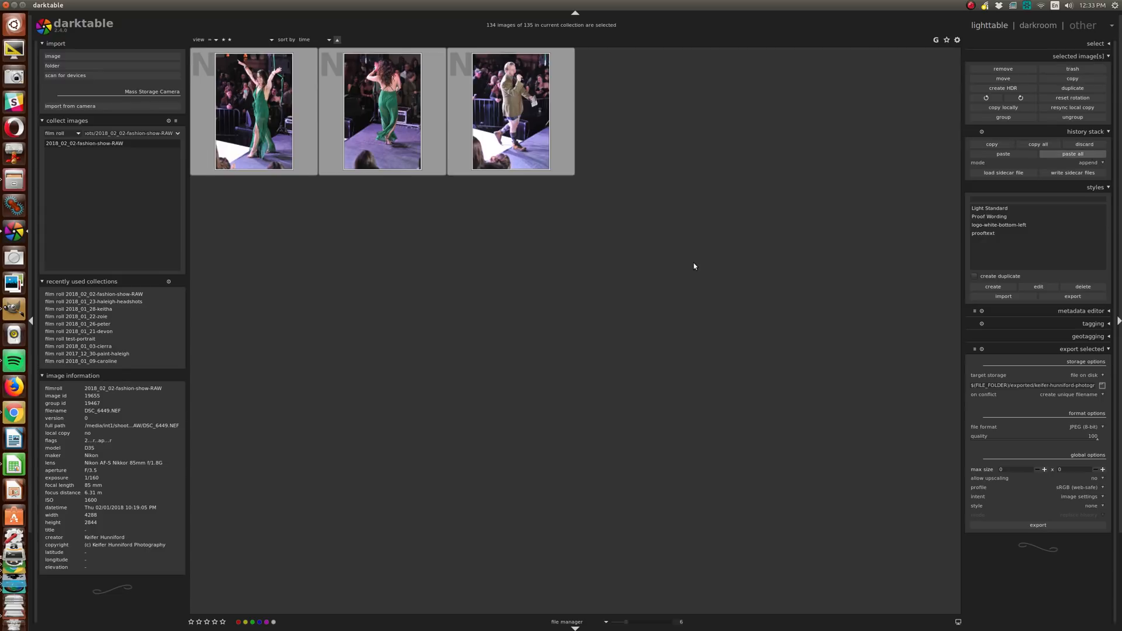
pyautogui.scroll(7, 694, 266)
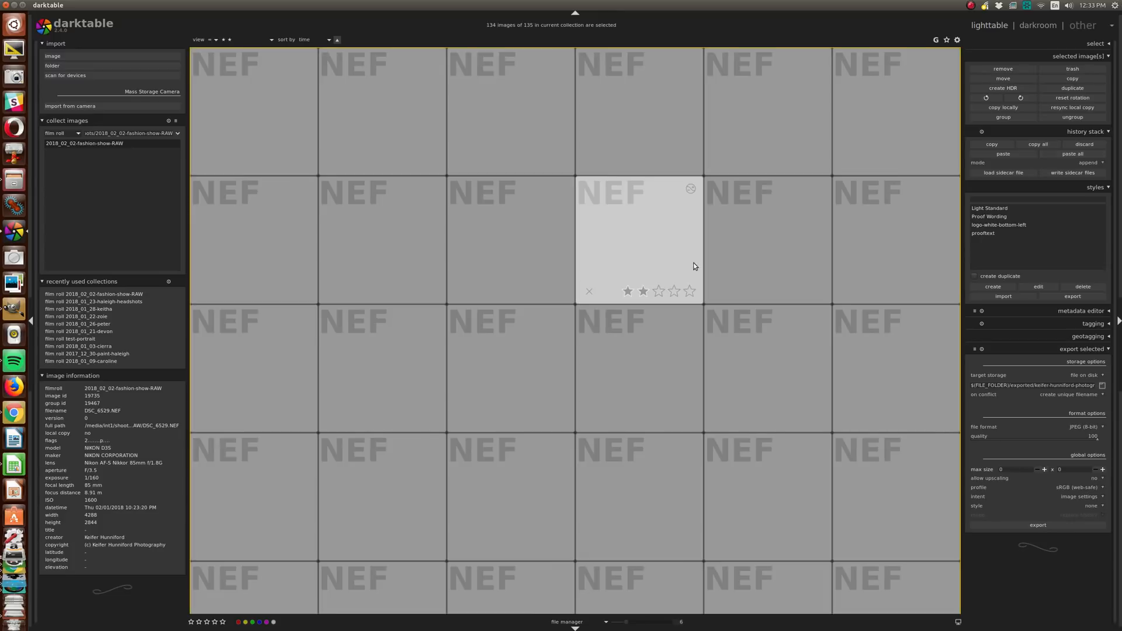
pyautogui.scroll(3, 694, 267)
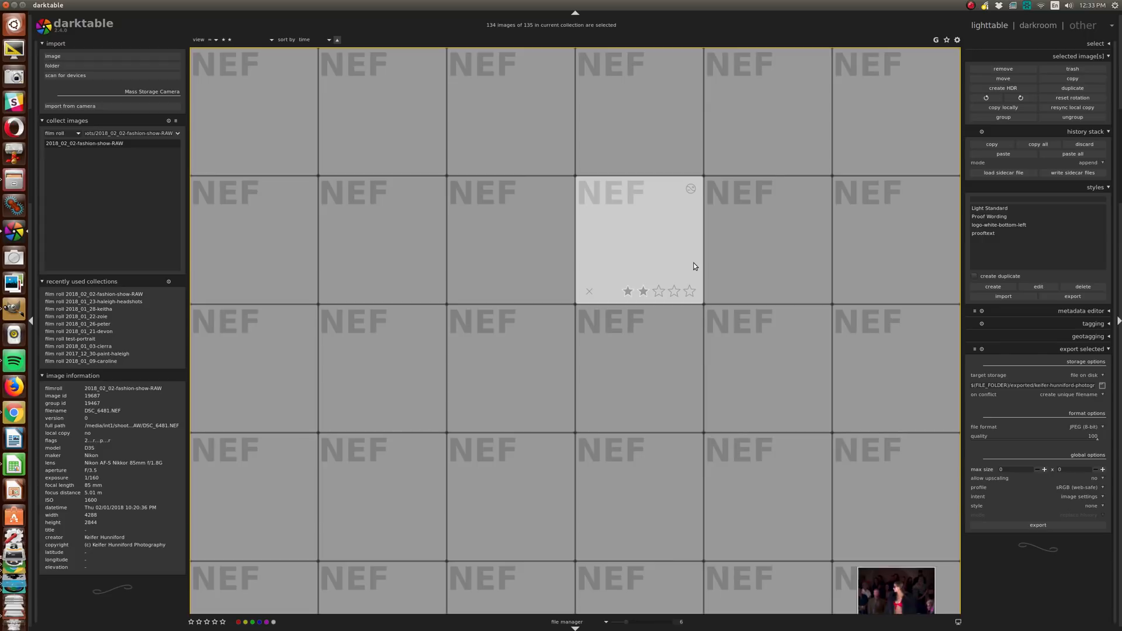
pyautogui.scroll(4, 695, 266)
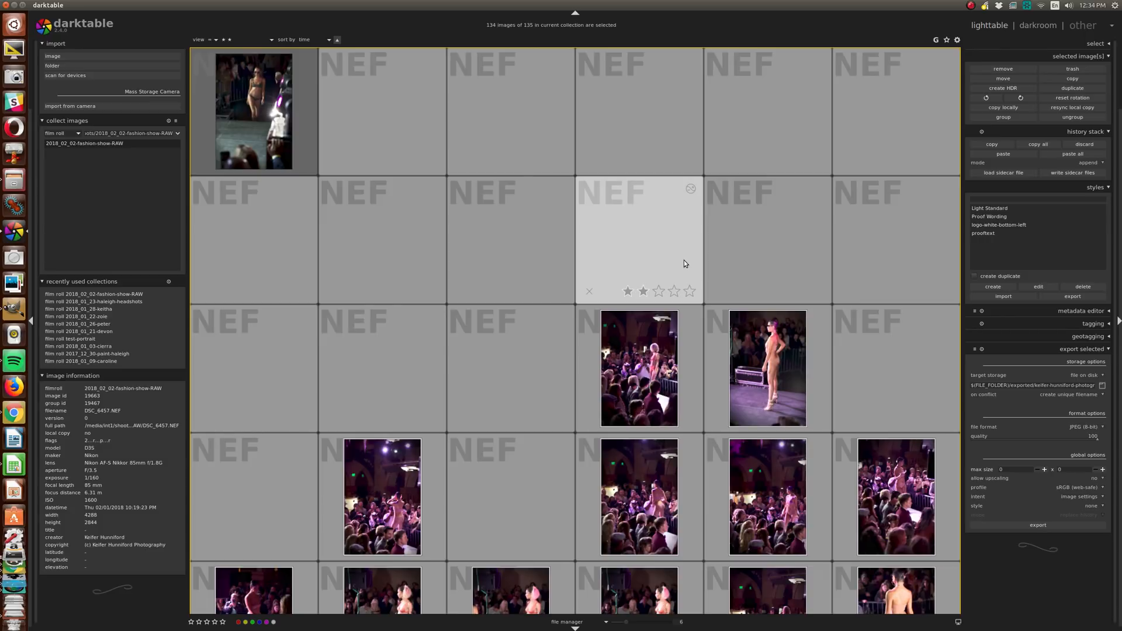
# Step: Set the lighttable to one photo per row and compare DSC_6448.NEF with DSC_6449.NEF
pyautogui.hotkey('alt', '1')
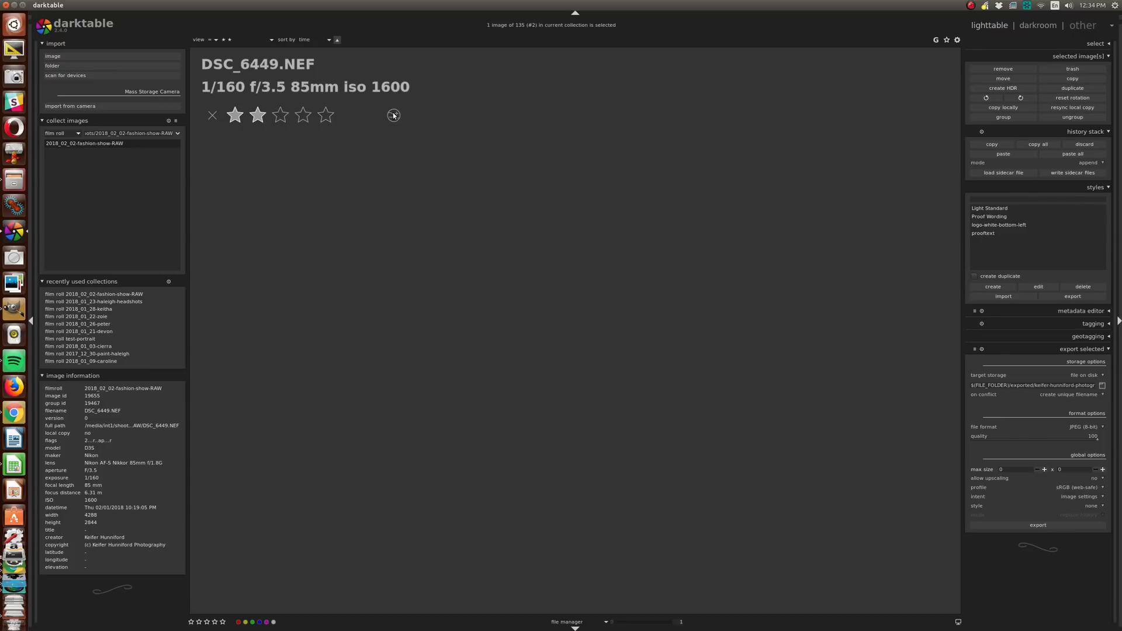
pyautogui.scroll(1, 495, 156)
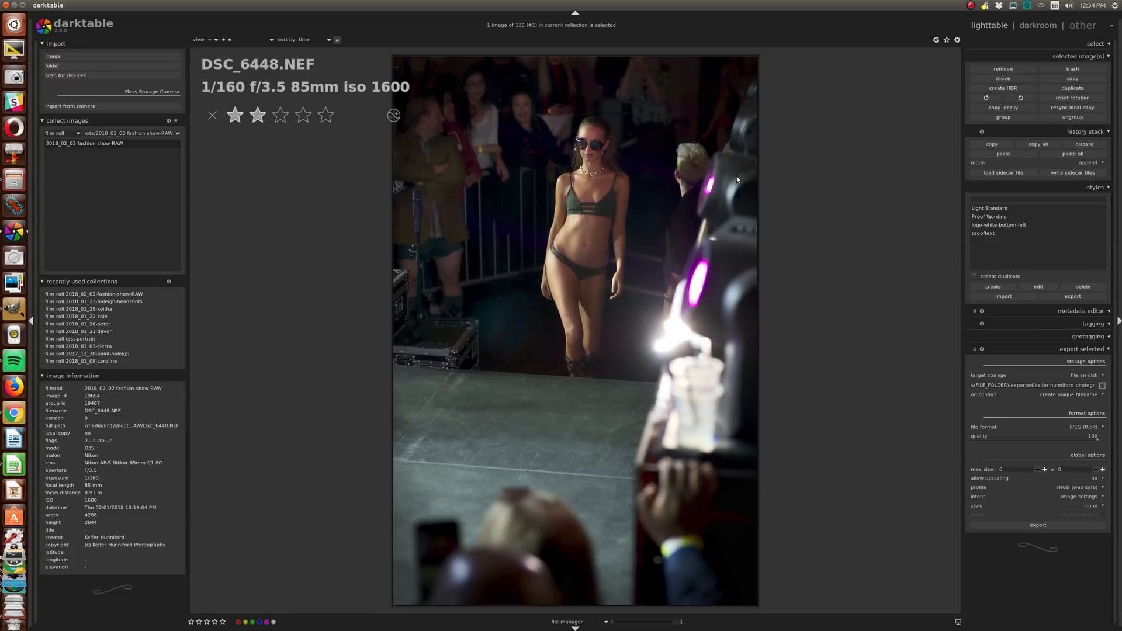
pyautogui.scroll(-1, 736, 179)
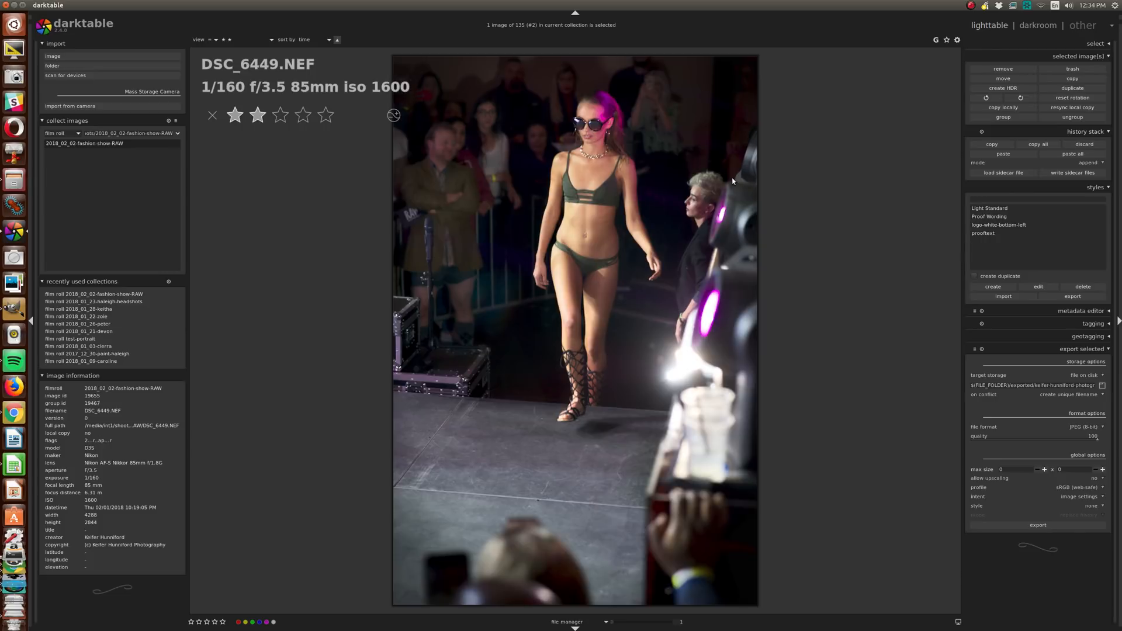
# Step: Step through the full-size photos from DSC_6450.NEF to DSC_6479.NEF to examine how the pasted edits suit each shot
pyautogui.press('Right')
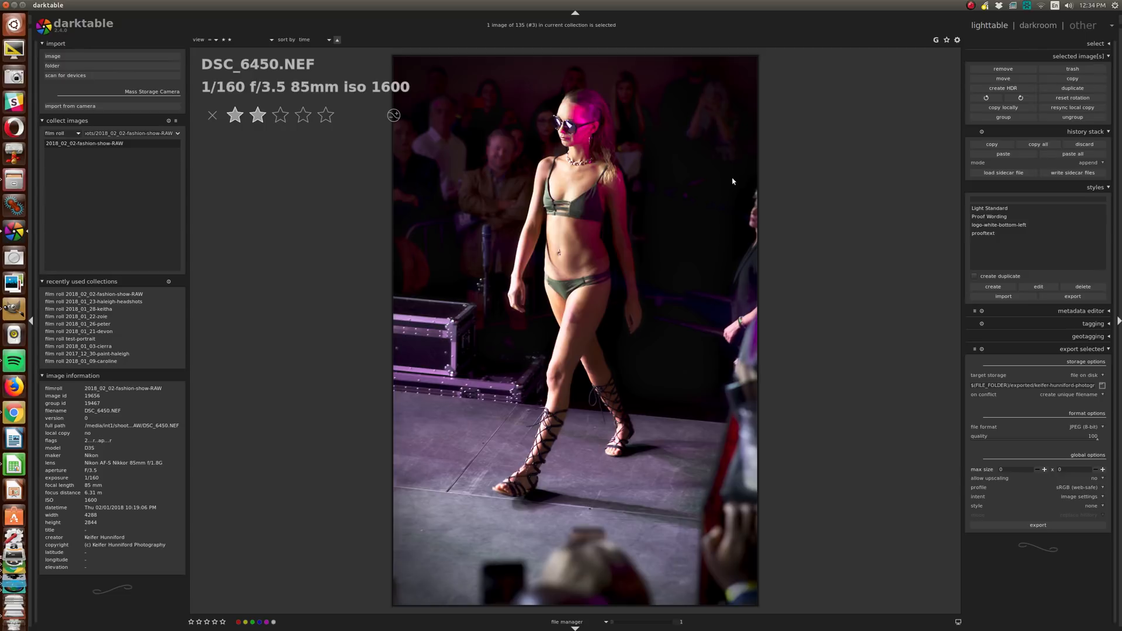
pyautogui.press('Right')
pyautogui.press('Right')
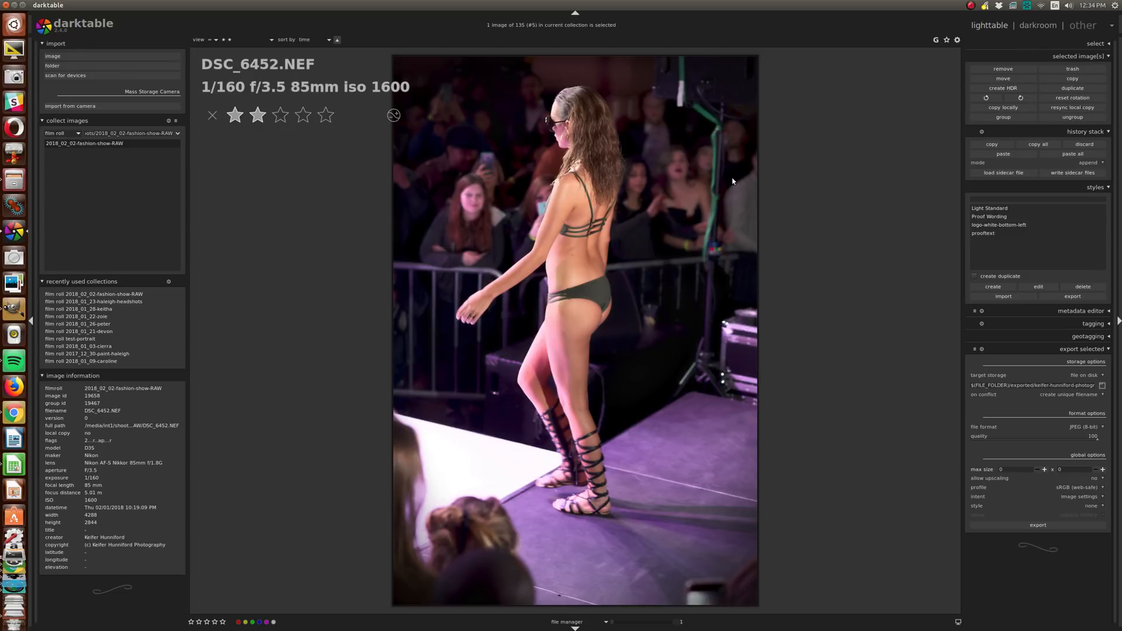
pyautogui.press('Right')
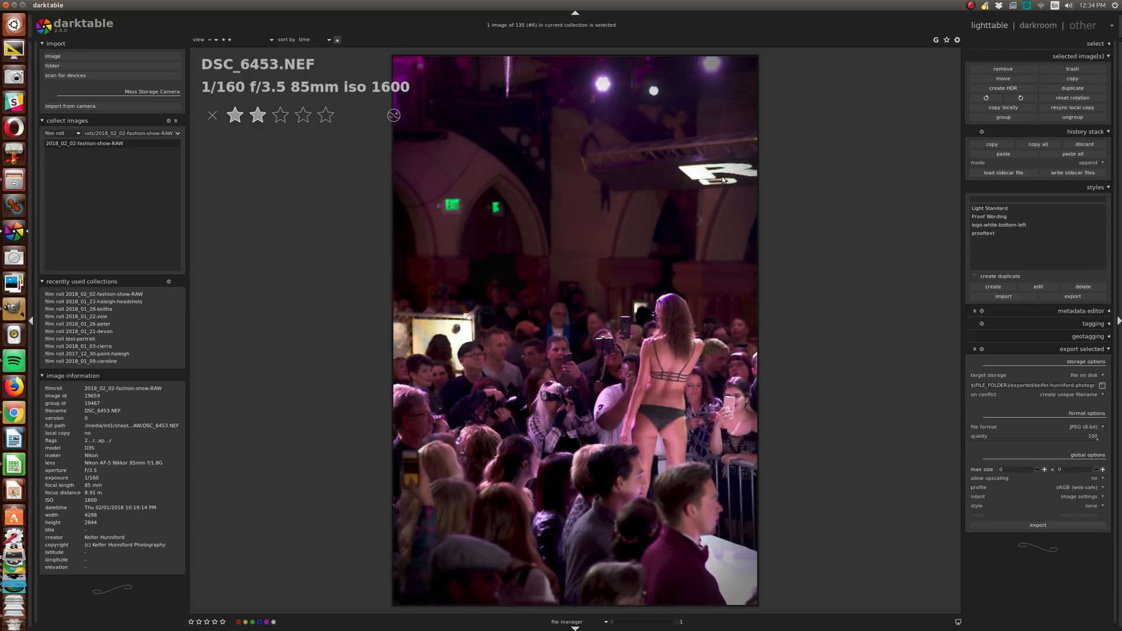
pyautogui.press('Right')
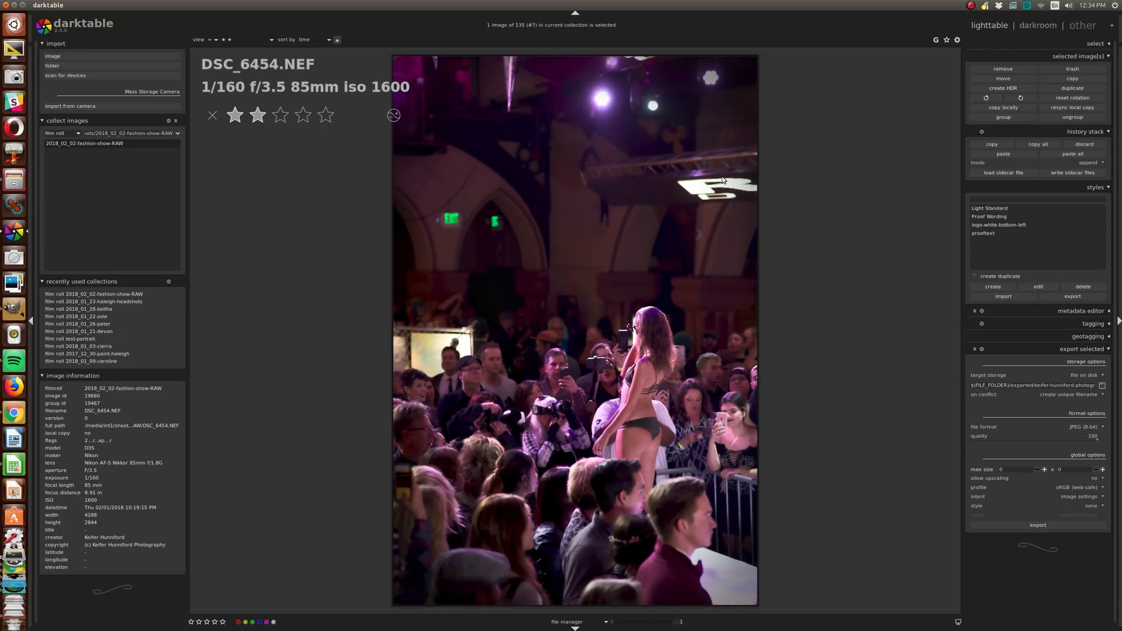
pyautogui.press('Right')
pyautogui.press('Right')
pyautogui.press('Right')
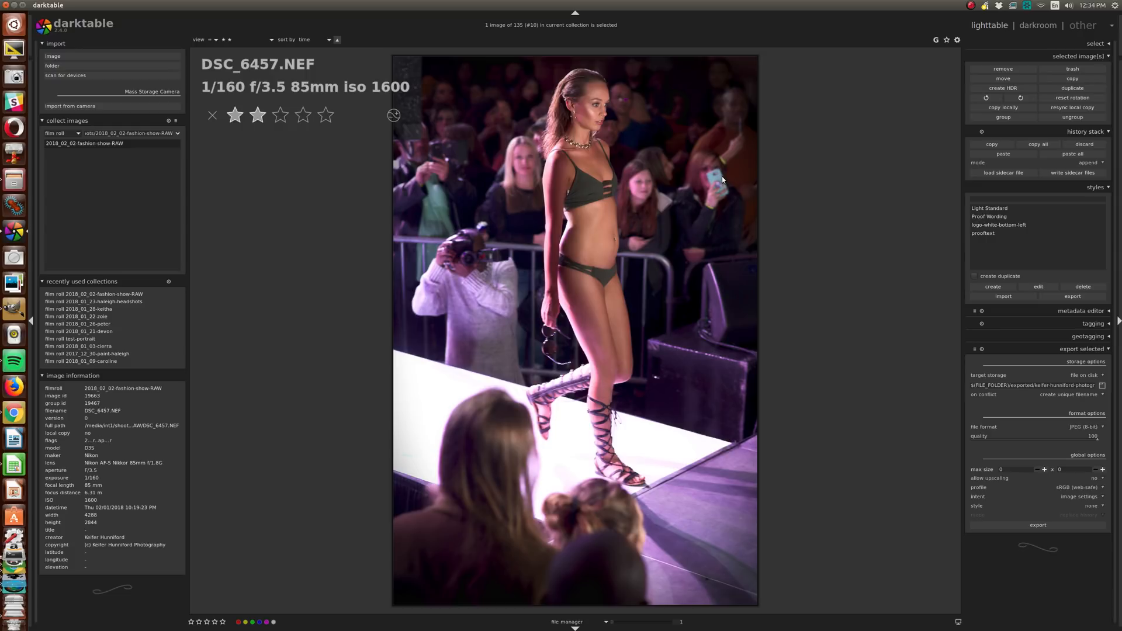
pyautogui.press('Right')
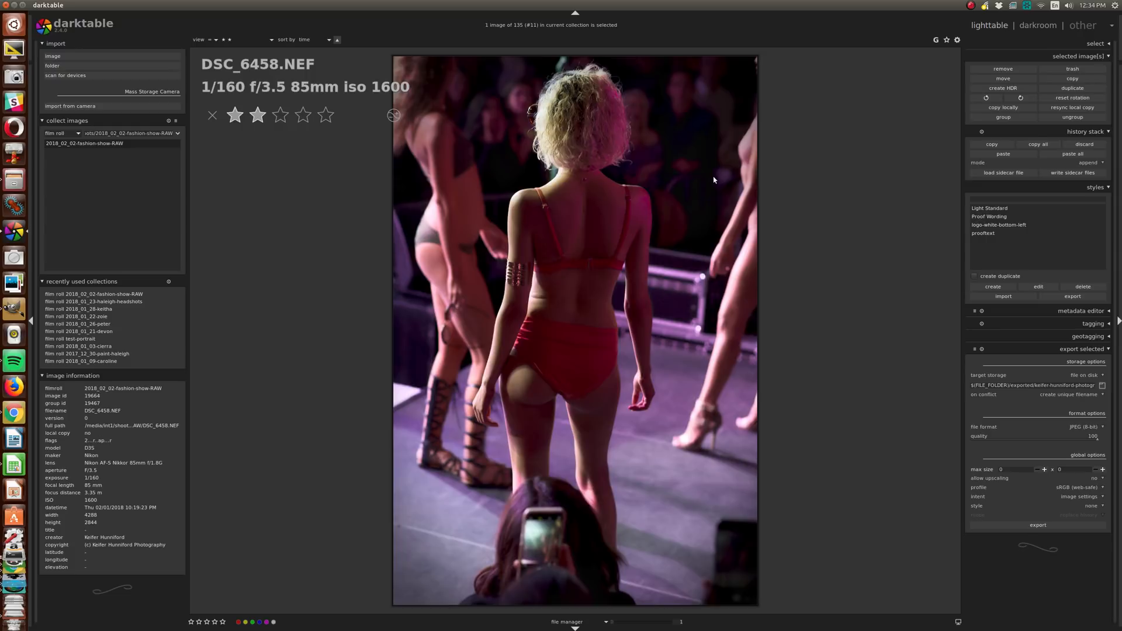
pyautogui.press('Right')
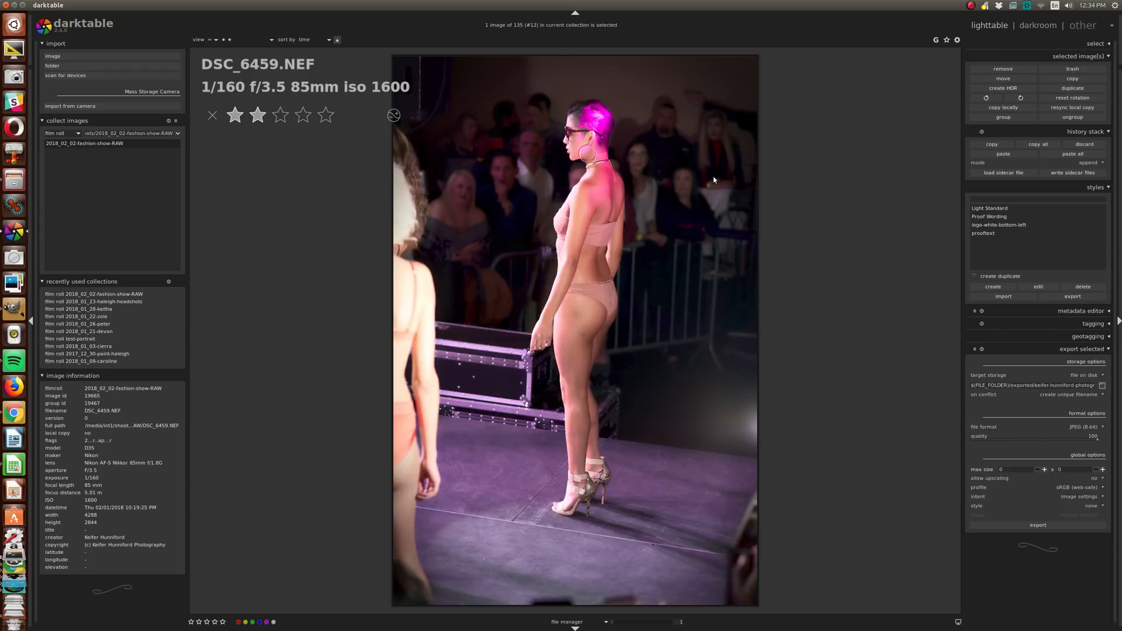
pyautogui.press('Right')
pyautogui.press('Right')
pyautogui.press('Right')
pyautogui.press('Right')
pyautogui.press('Right')
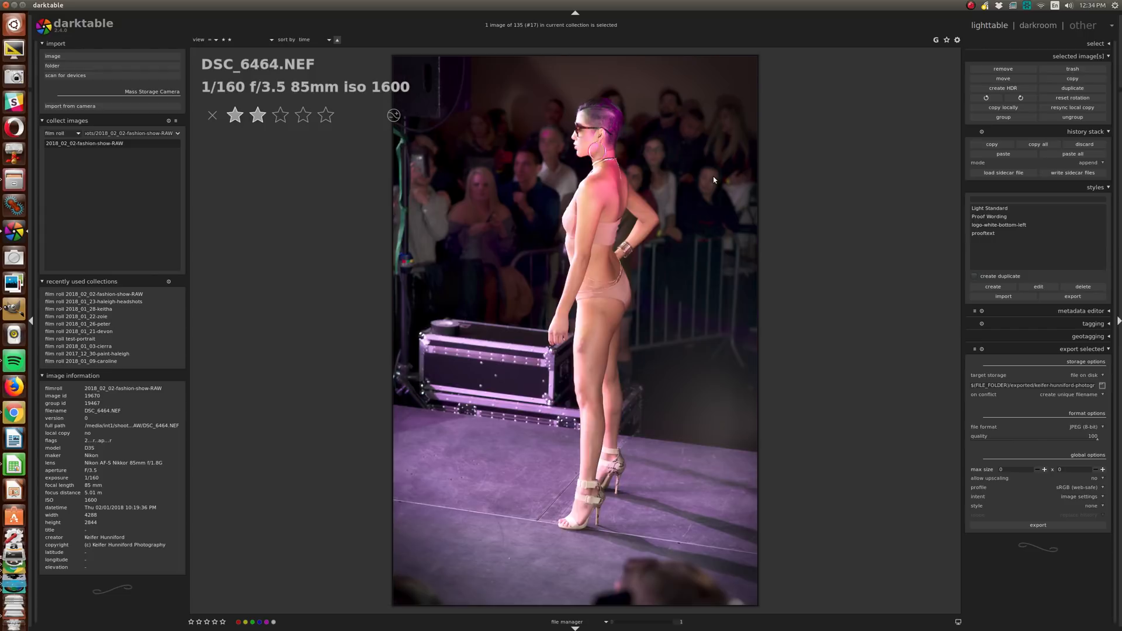
pyautogui.press('Right')
pyautogui.press('Right')
pyautogui.press('Right')
pyautogui.press('Right')
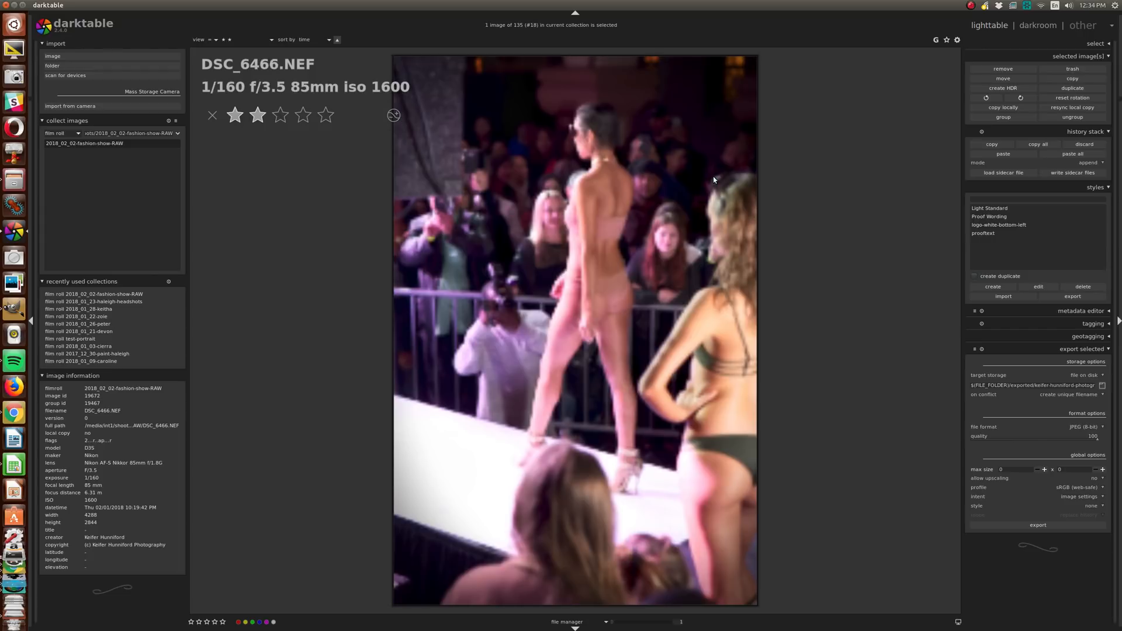
pyautogui.press('Right')
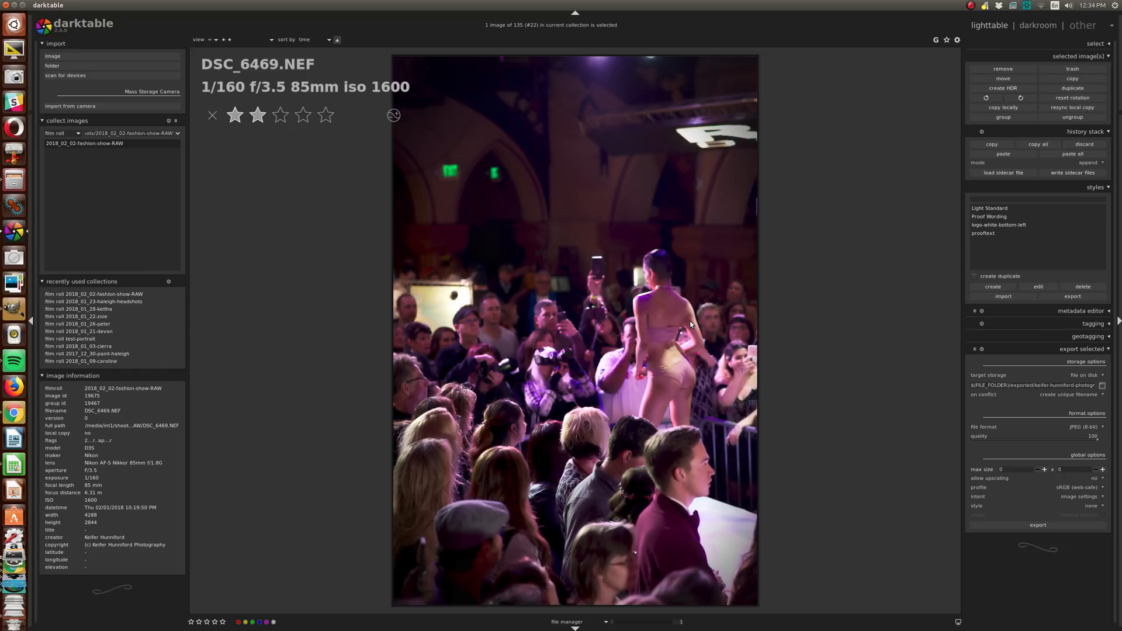
pyautogui.press('Right')
pyautogui.press('Right')
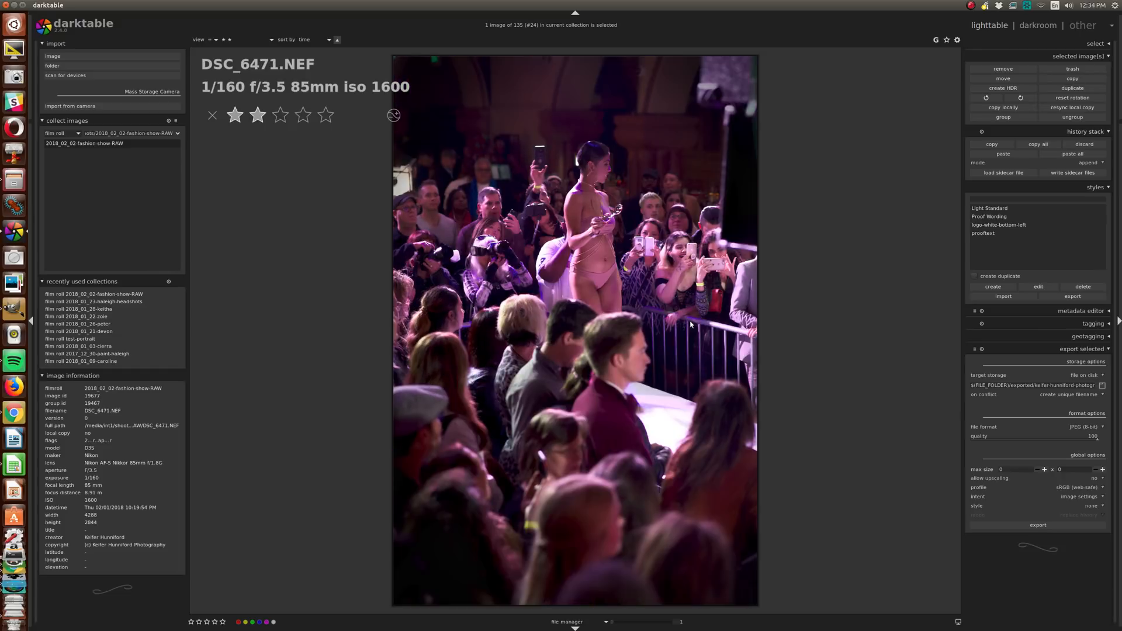
pyautogui.press('Right')
pyautogui.press('Right')
pyautogui.press('Right')
pyautogui.press('Right')
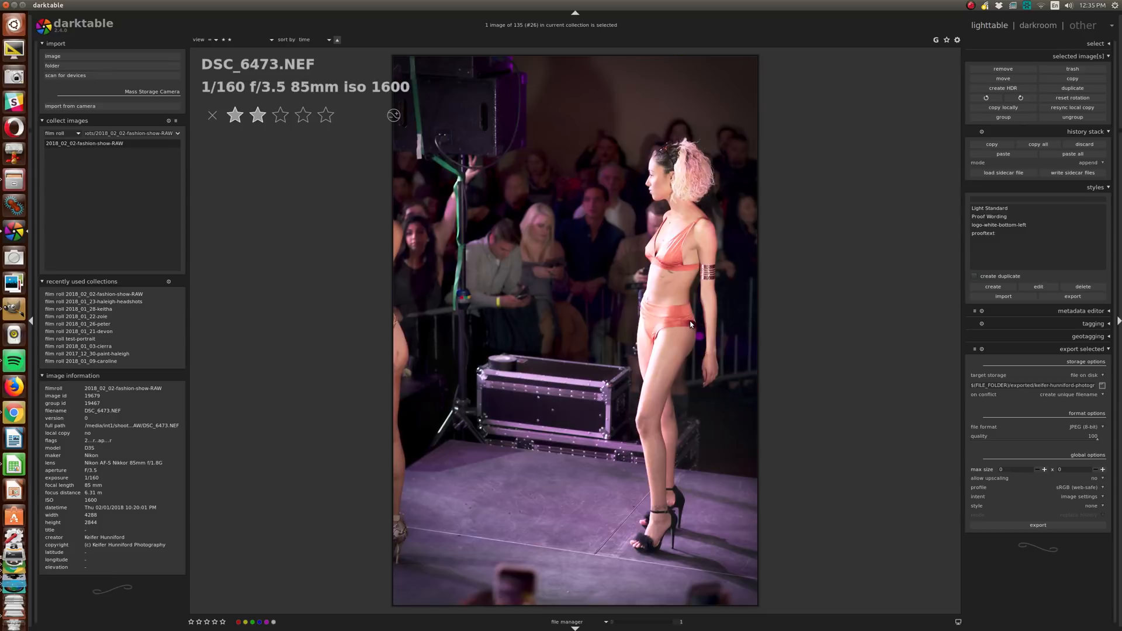
pyautogui.press('Right')
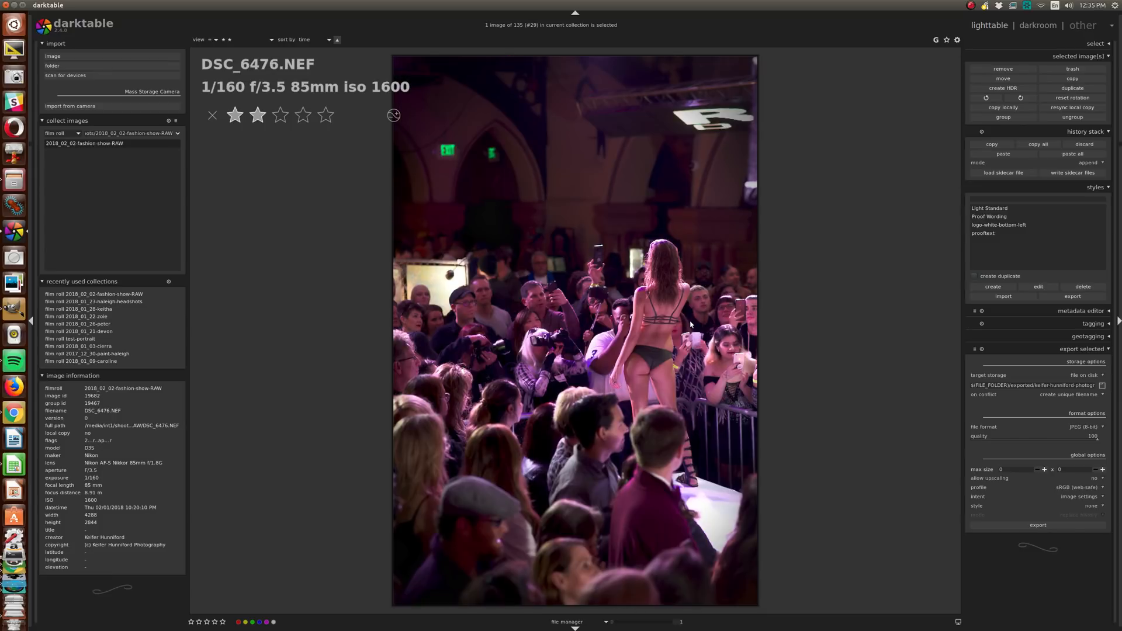
pyautogui.press('Right')
pyautogui.press('Right')
pyautogui.press('Right')
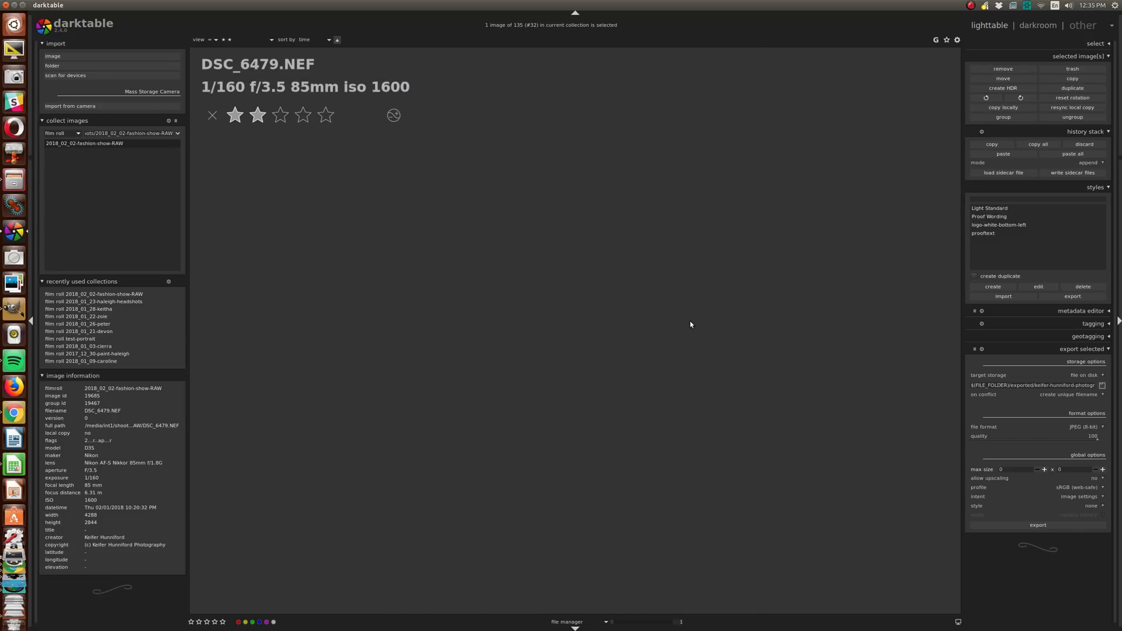
# Step: Go back and forth around DSC_6479.NEF and DSC_6480.NEF to compare the pasted edits on neighbouring shots
pyautogui.press('Left')
pyautogui.press('Left')
pyautogui.press('Right')
pyautogui.press('Right')
pyautogui.press('Right')
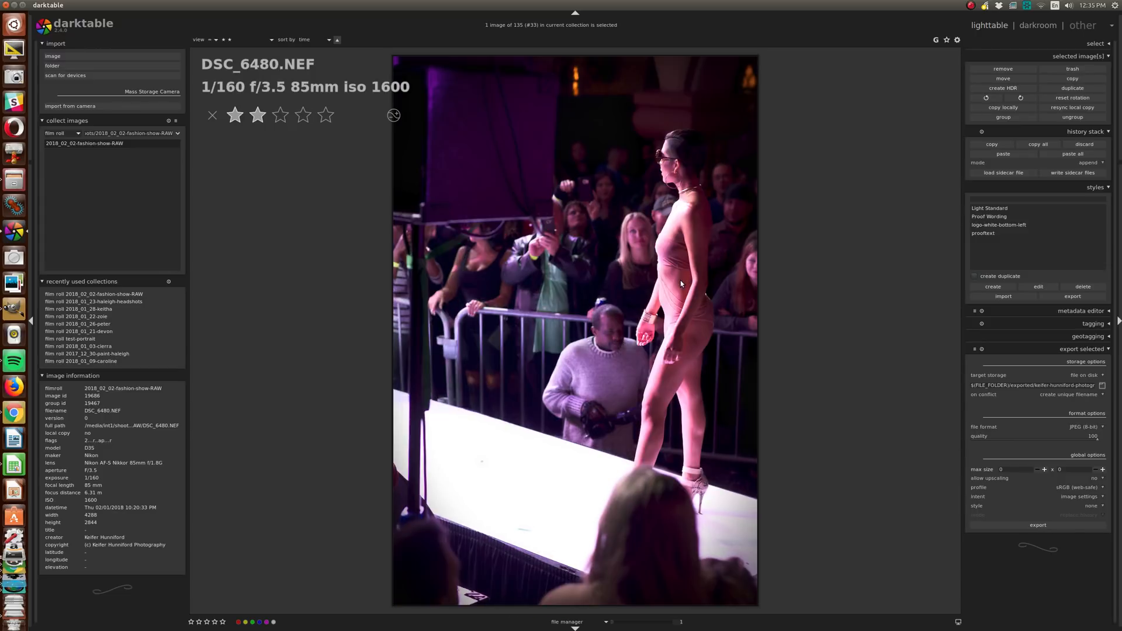
pyautogui.press('Left')
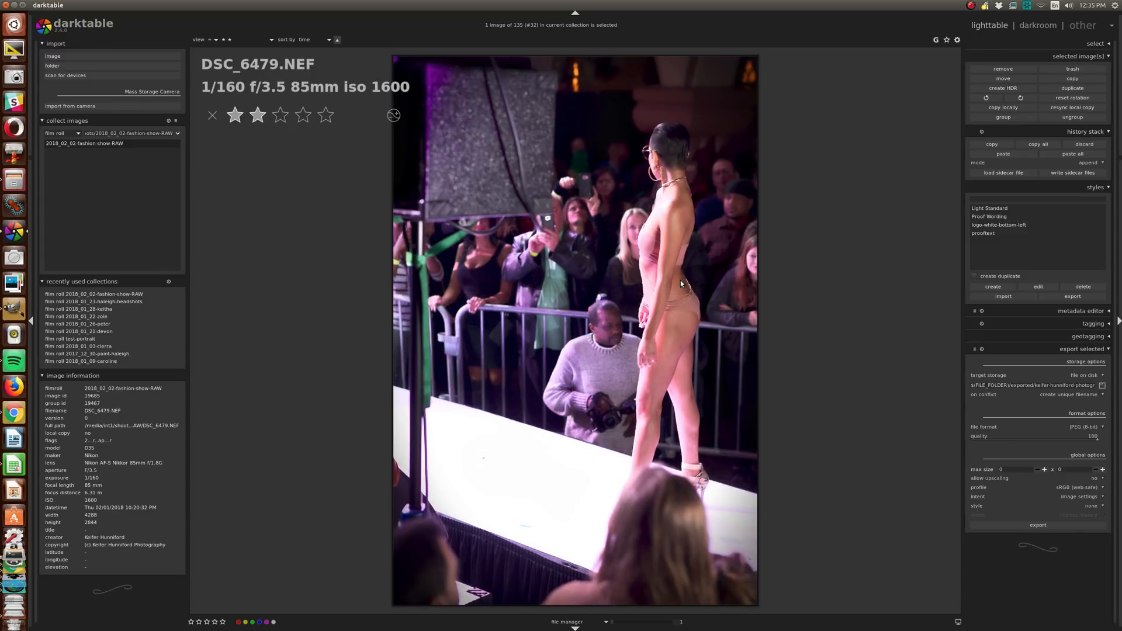
# Step: Continue through the full-size photos up to DSC_6490.NEF, examining the exposure and colour of the pasted edits
pyautogui.press('Right')
pyautogui.press('Right')
pyautogui.press('Right')
pyautogui.press('Right')
pyautogui.press('Right')
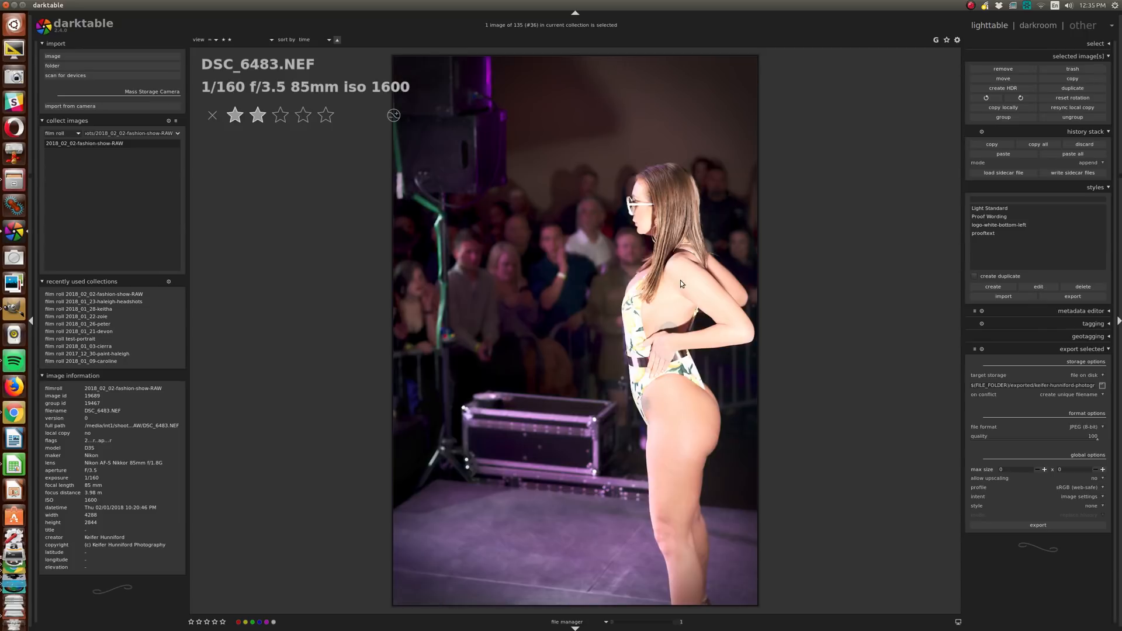
pyautogui.press('Right')
pyautogui.press('Right')
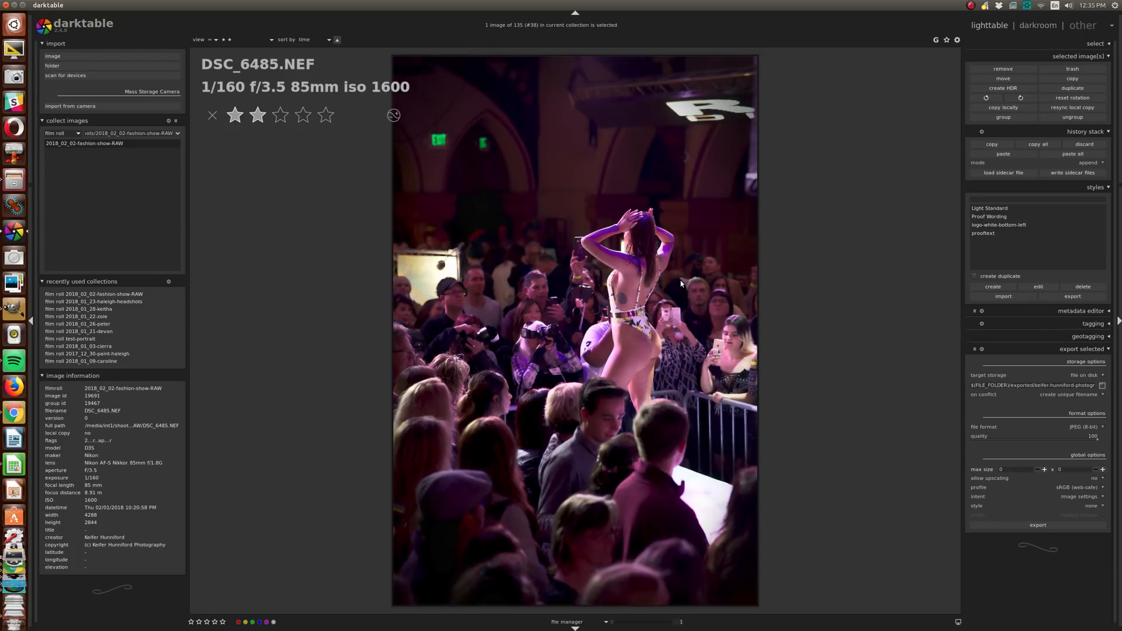
pyautogui.press('Right')
pyautogui.press('Right')
pyautogui.press('Right')
pyautogui.press('Right')
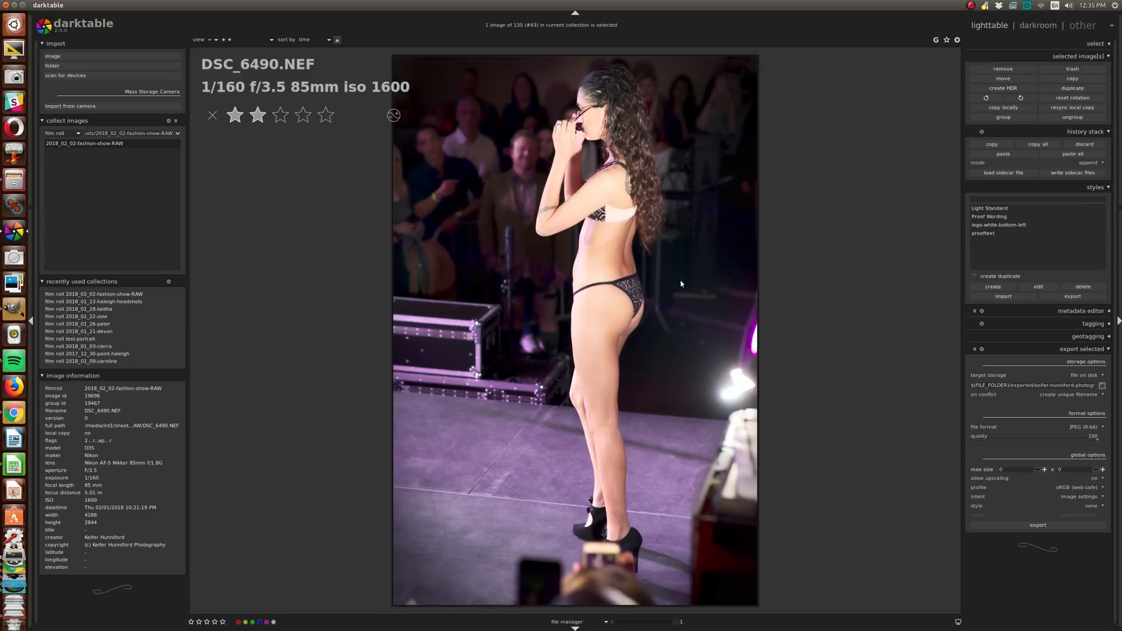
# Step: Zoom the lighttable out to ten photos per row and look over the pasted edits across the shoot
pyautogui.scroll(-1, 680, 279)
pyautogui.scroll(-3, 681, 280)
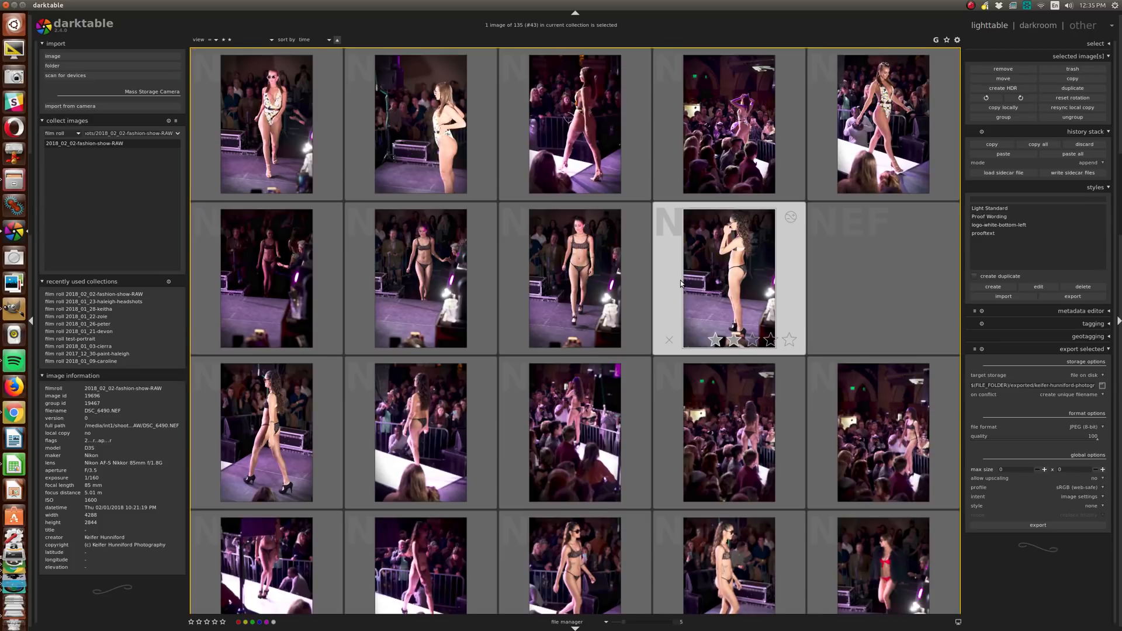
pyautogui.scroll(-3, 681, 279)
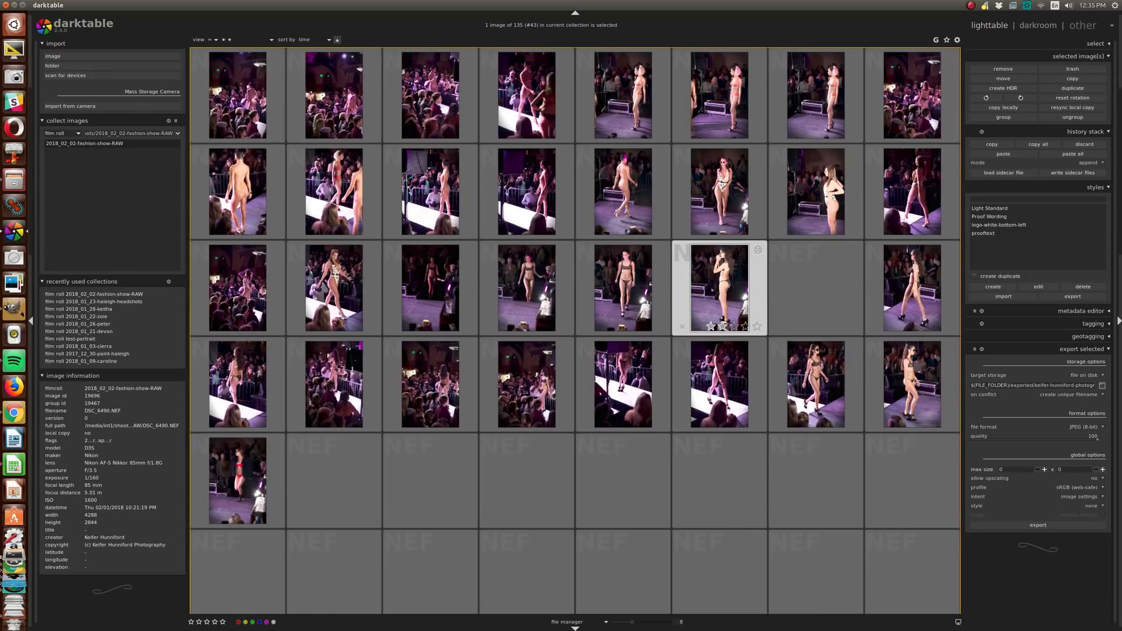
pyautogui.scroll(-2, 680, 280)
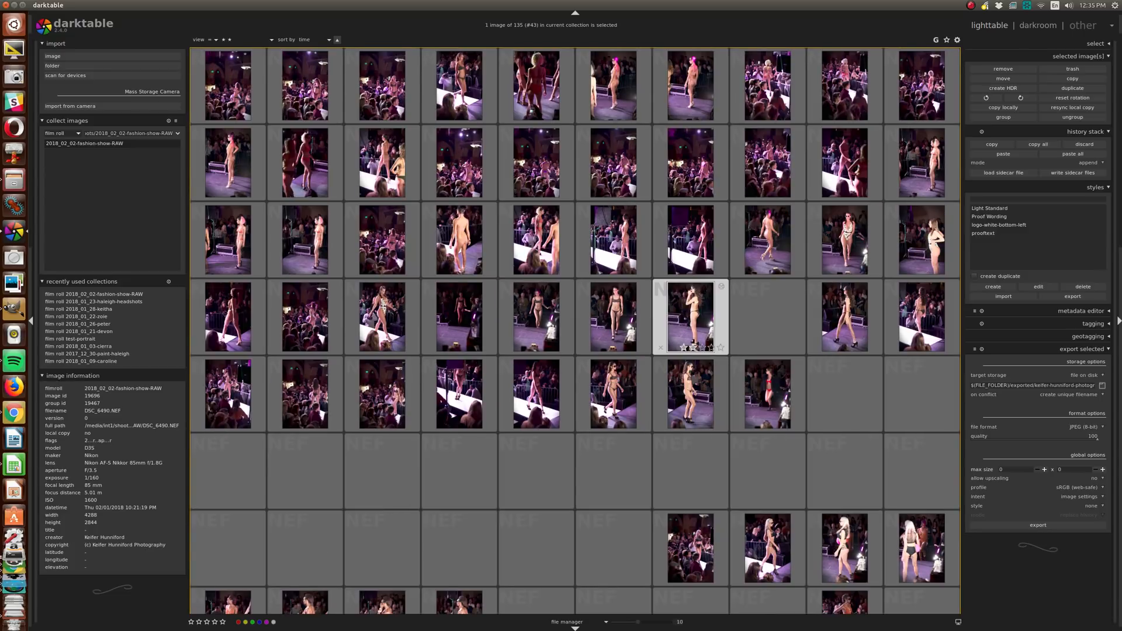
pyautogui.scroll(-1, 680, 279)
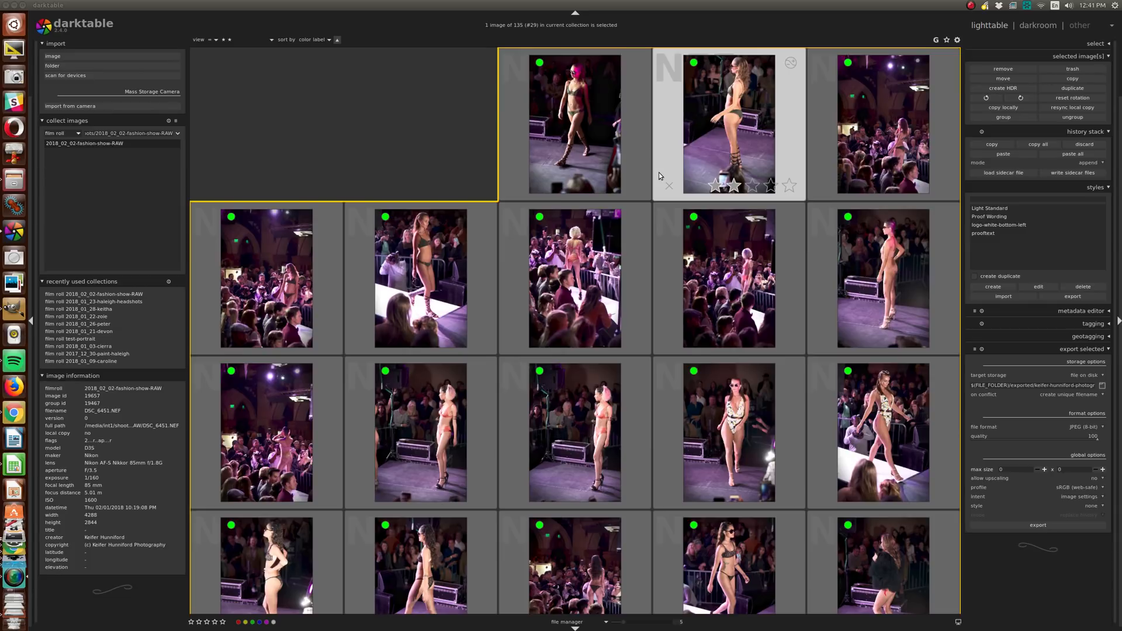
# Step: Set the lighttable to six photos per row and look through the green-labelled photos
pyautogui.scroll(-1, 658, 173)
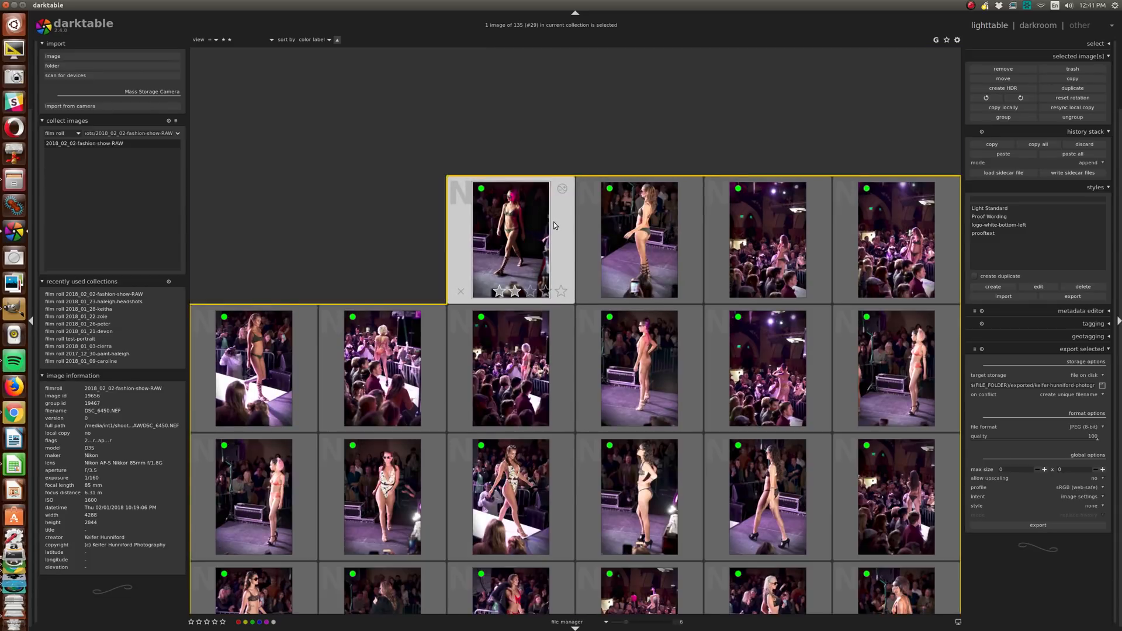
pyautogui.scroll(-2, 558, 223)
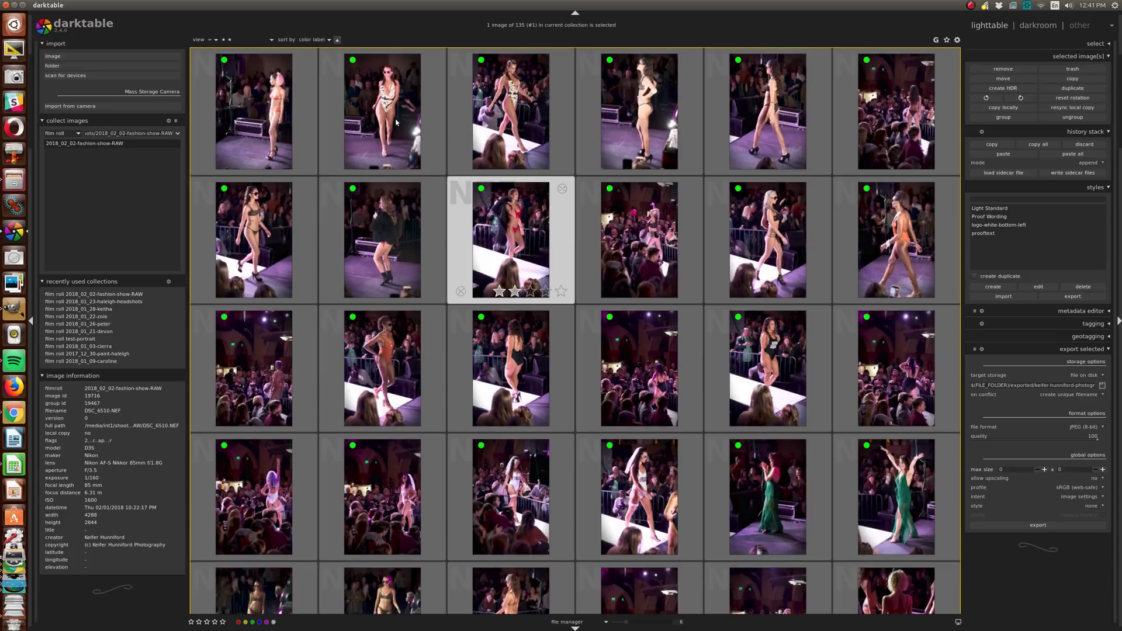
# Step: Give all the green-labelled photos a three-star rating and filter the lighttable to the three-star photos
pyautogui.scroll(-2, 683, 237)
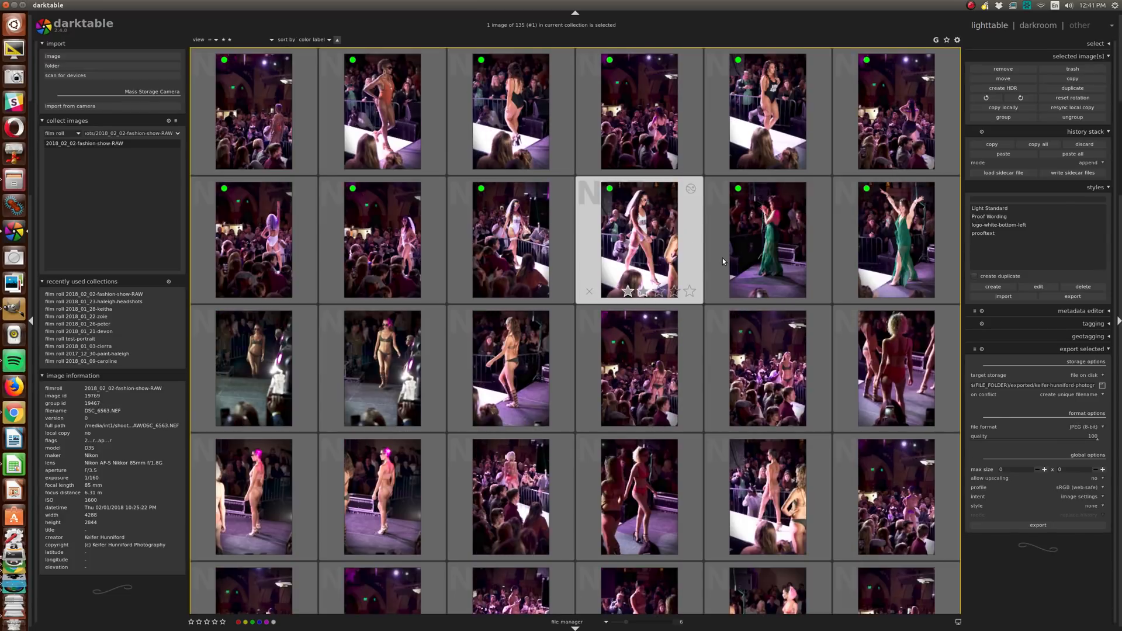
pyautogui.keyDown('shift'); pyautogui.click(872, 248); pyautogui.keyUp('shift')
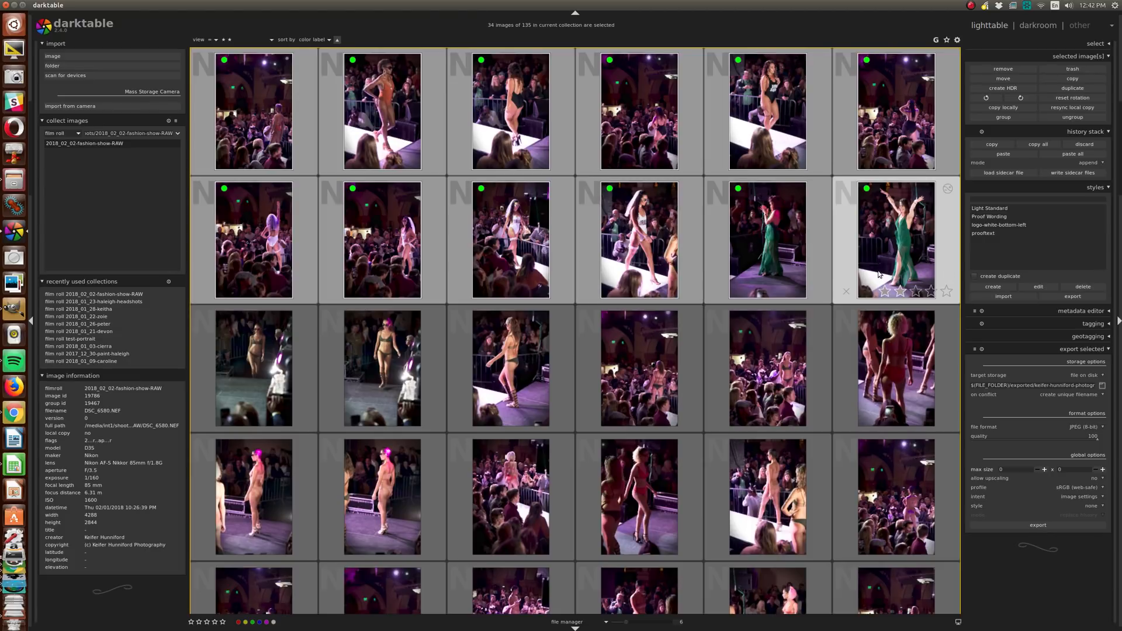
pyautogui.press('3')
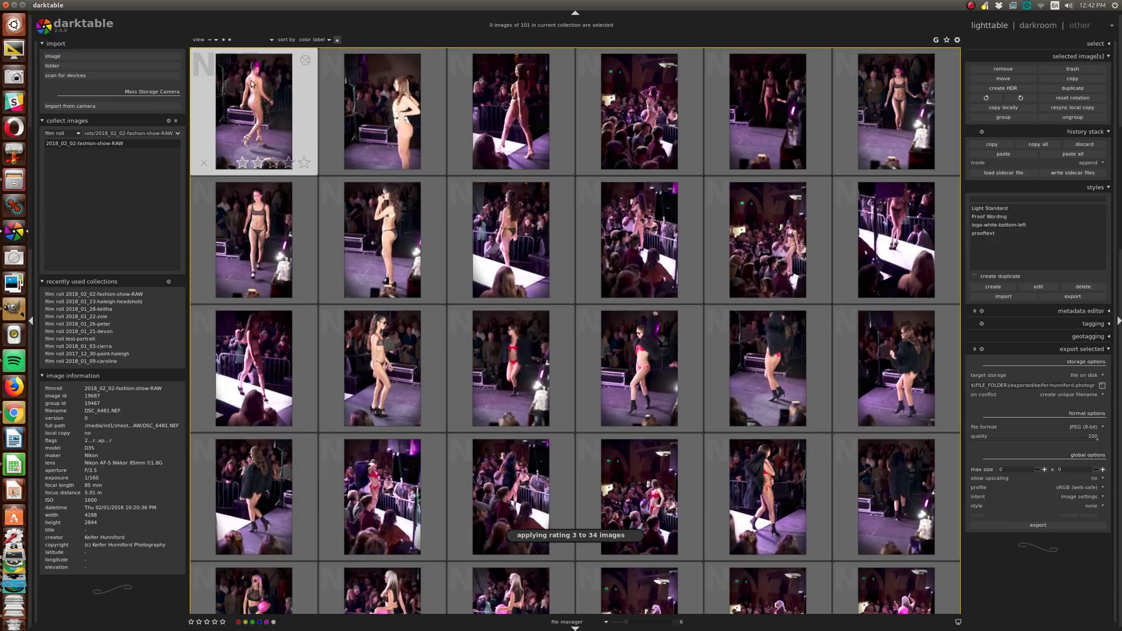
pyautogui.scroll(-1, 240, 42)
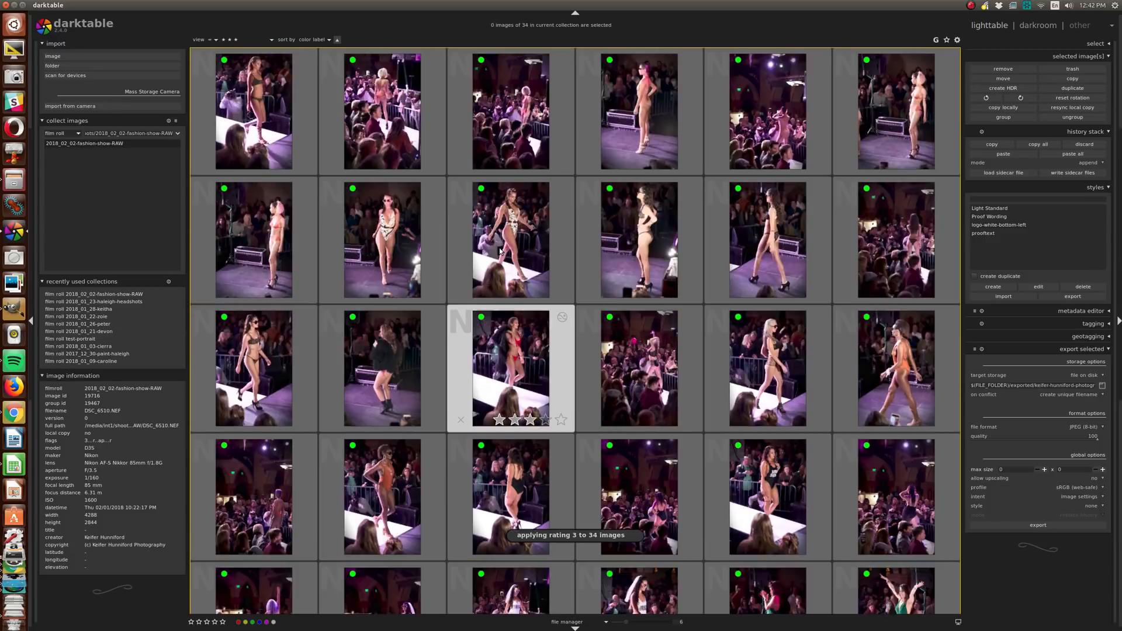
# Step: Look over the rated set in the lighttable, examining individual photos between DSC_6455.NEF and DSC_6491.NEF at full size
pyautogui.keyDown('ctrl'); pyautogui.scroll(-3, 500, 252); pyautogui.keyUp('ctrl')
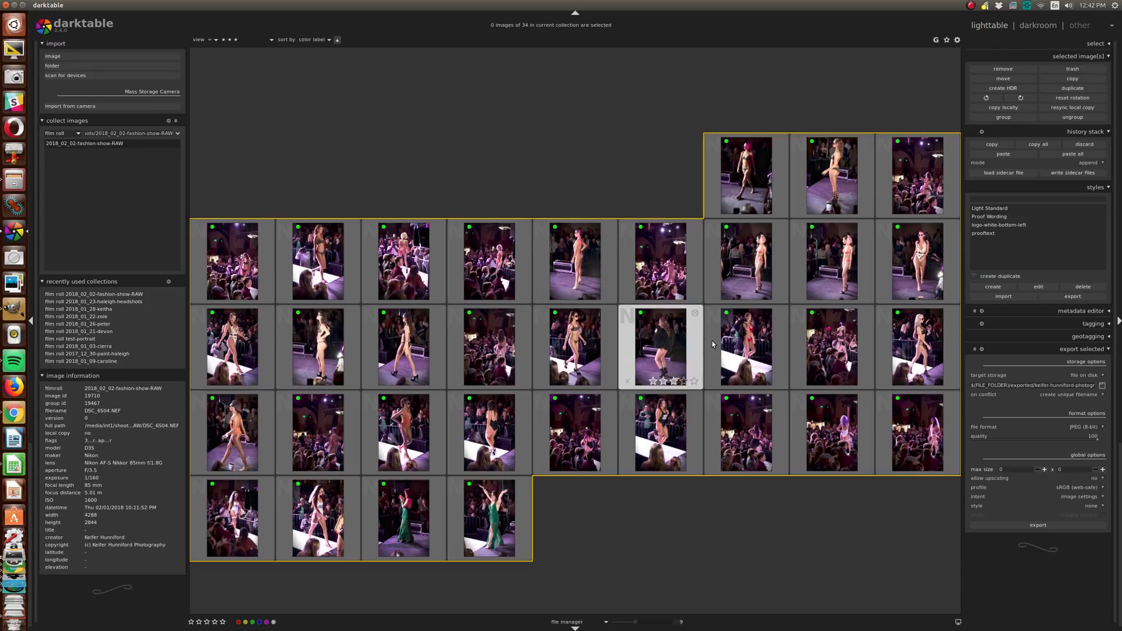
pyautogui.keyDown('ctrl'); pyautogui.scroll(3, 738, 126); pyautogui.keyUp('ctrl')
pyautogui.click(740, 186)
pyautogui.keyDown('ctrl'); pyautogui.scroll(4, 740, 186); pyautogui.keyUp('ctrl')
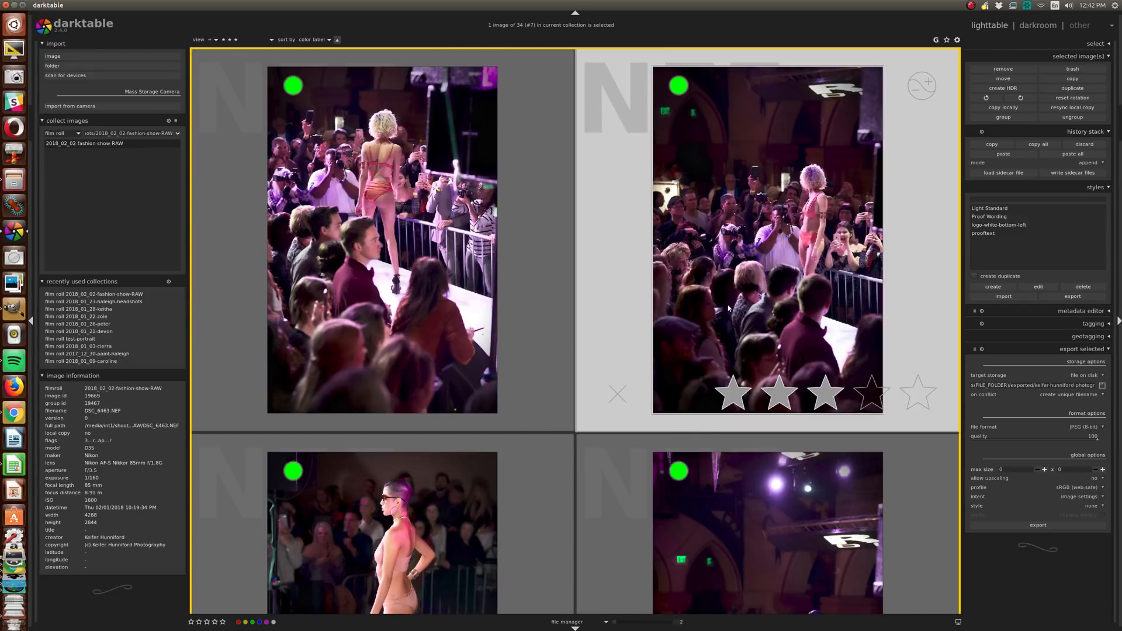
pyautogui.keyDown('ctrl'); pyautogui.scroll(1, 740, 186); pyautogui.keyUp('ctrl')
pyautogui.scroll(-1, 695, 301)
pyautogui.scroll(2, 695, 301)
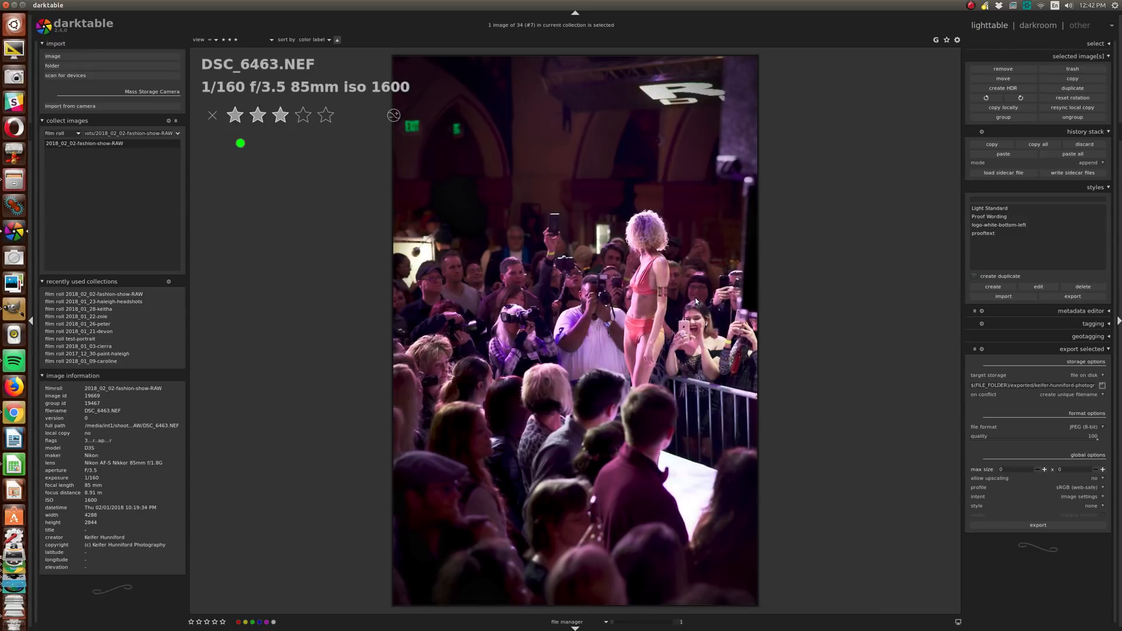
pyautogui.scroll(4, 696, 301)
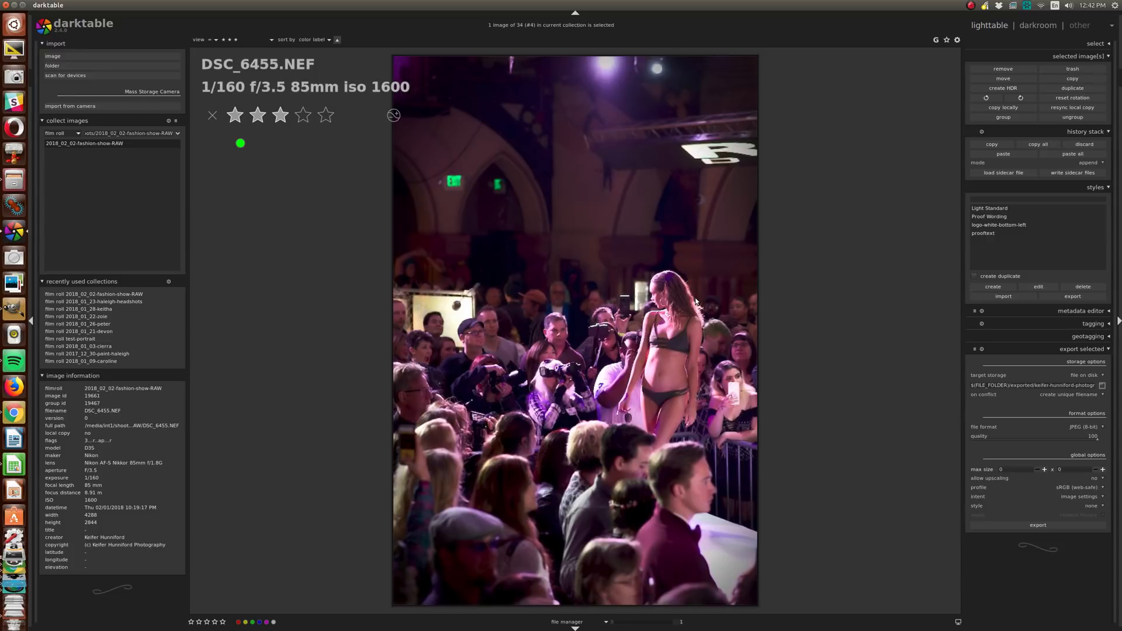
pyautogui.scroll(-8, 695, 301)
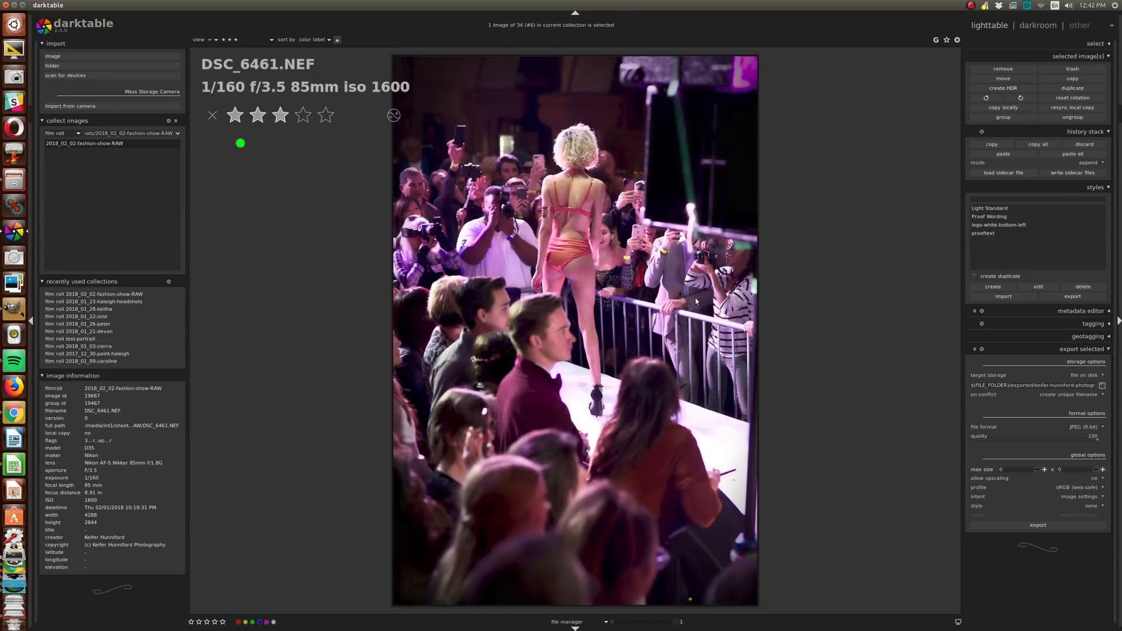
pyautogui.scroll(-7, 696, 301)
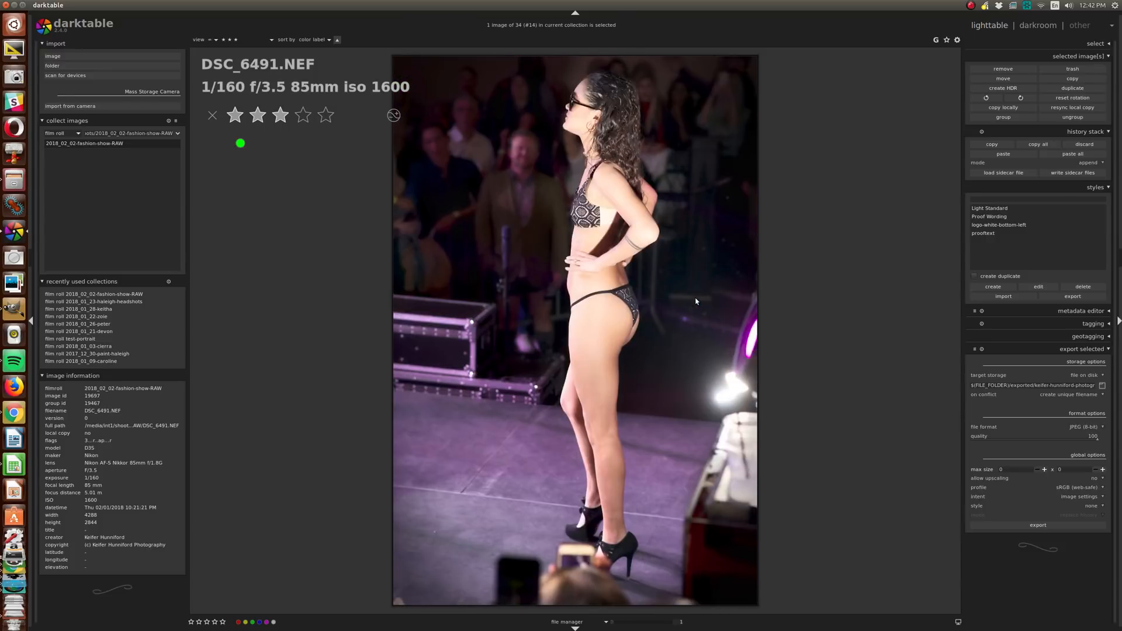
pyautogui.scroll(10, 696, 300)
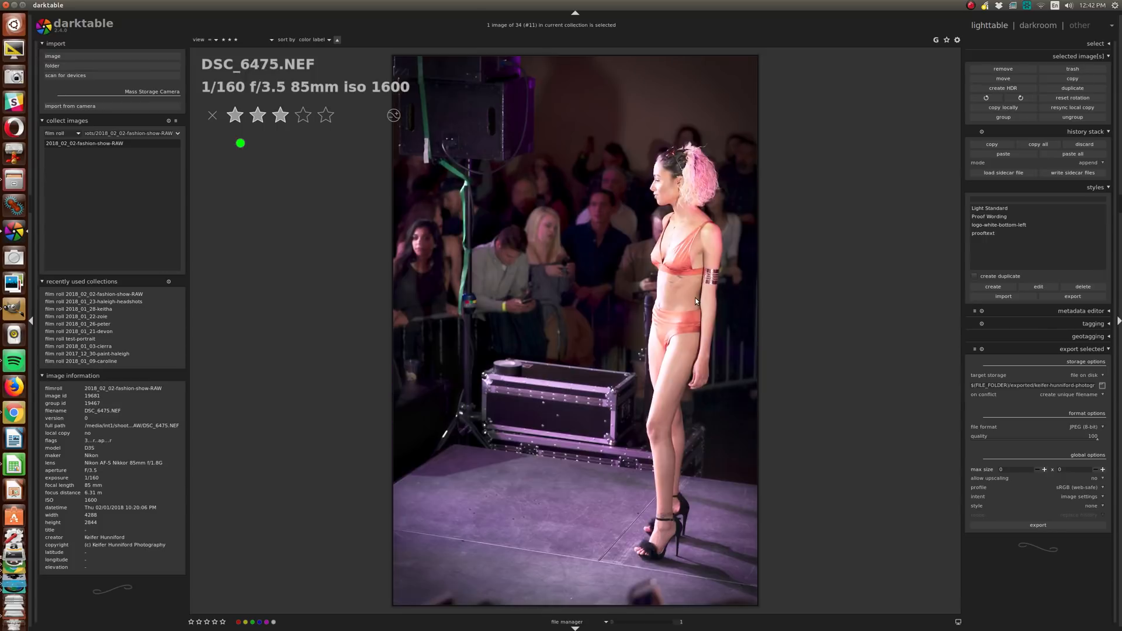
# Step: Open the first rated photo, DSC_6450.NEF, in the darkroom and set shadows to -19.62 in shadows and highlights
pyautogui.press('w')
pyautogui.keyDown('ctrl'); pyautogui.scroll(-1, 696, 301); pyautogui.keyUp('ctrl')
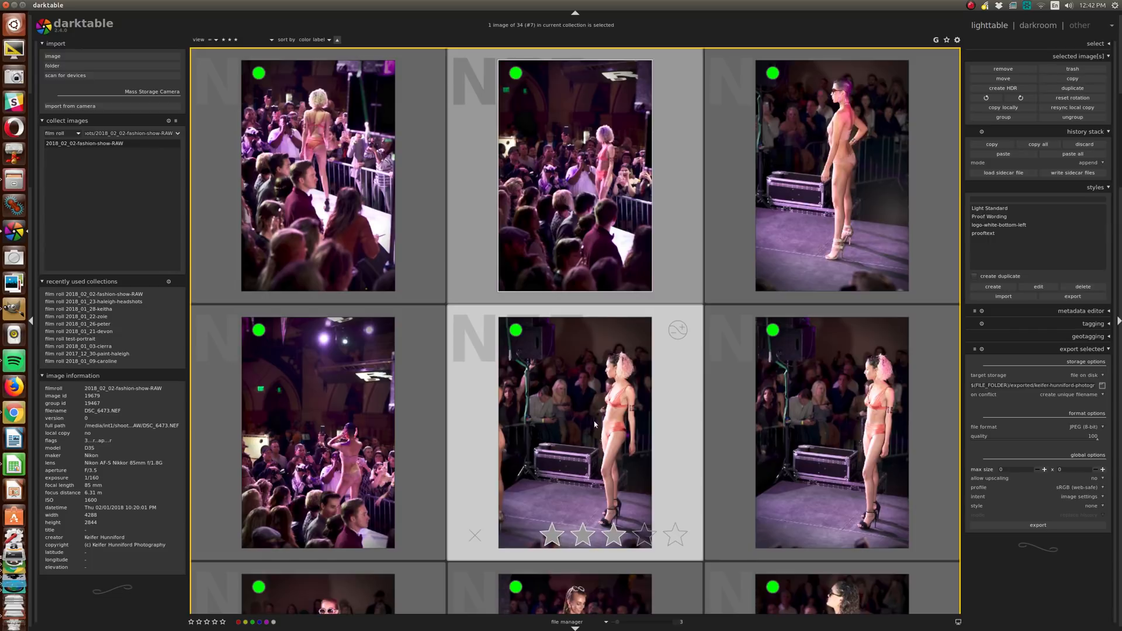
pyautogui.scroll(2, 462, 341)
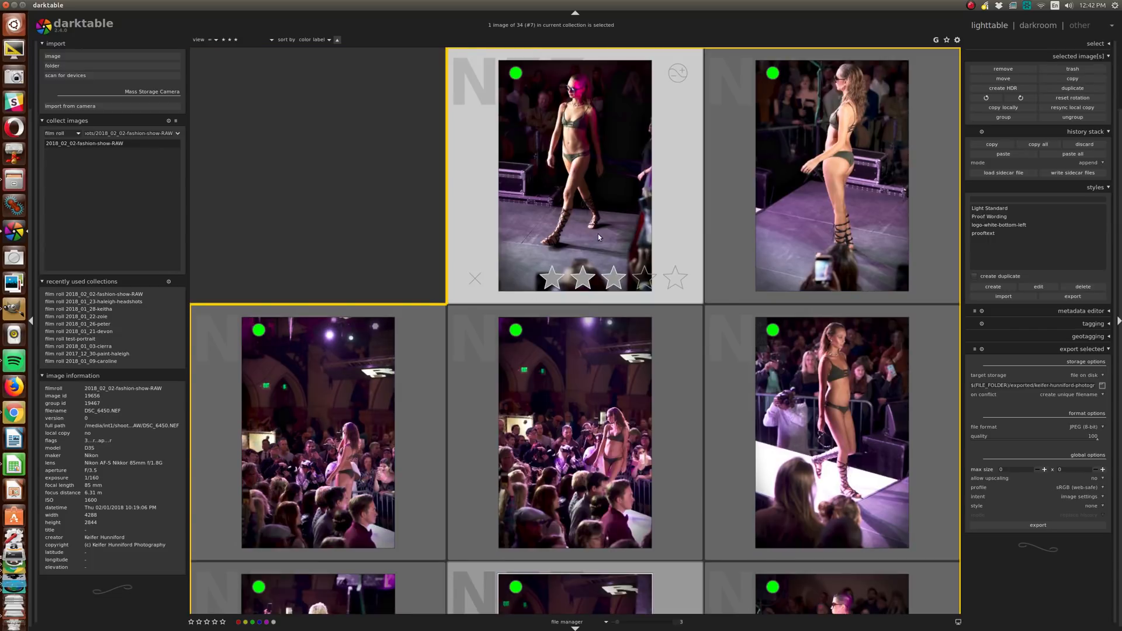
pyautogui.press('d')
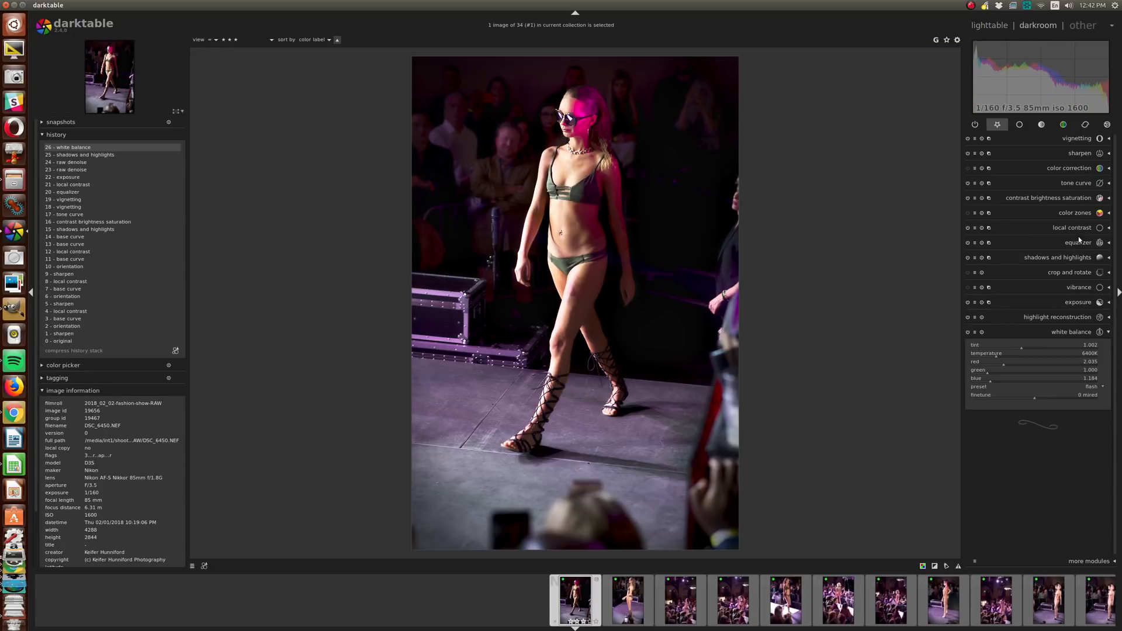
pyautogui.click(1064, 258)
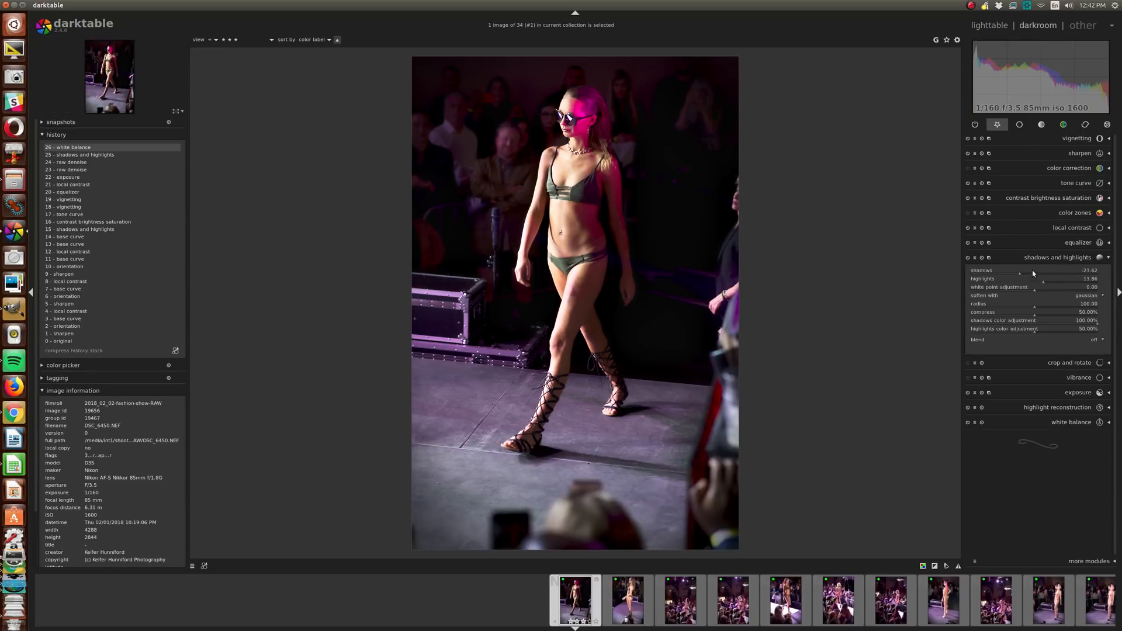
pyautogui.scroll(2, 1032, 270)
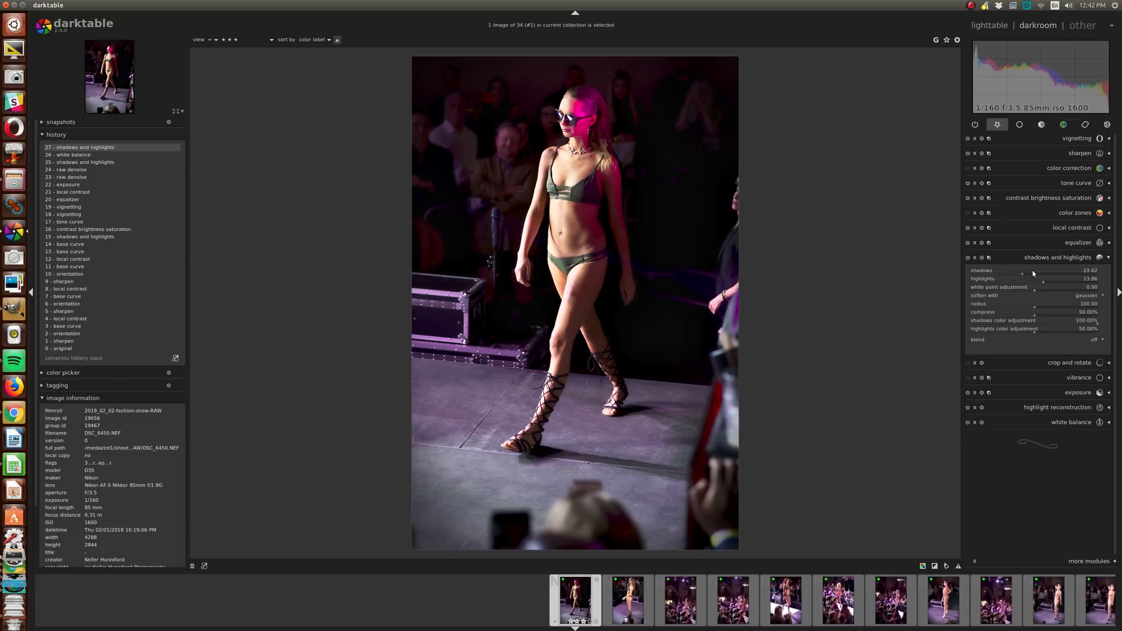
# Step: Set the raw denoise noise threshold to 0.003 and turn on the over/under exposed indication
pyautogui.click(1085, 124)
pyautogui.scroll(-1, 996, 246)
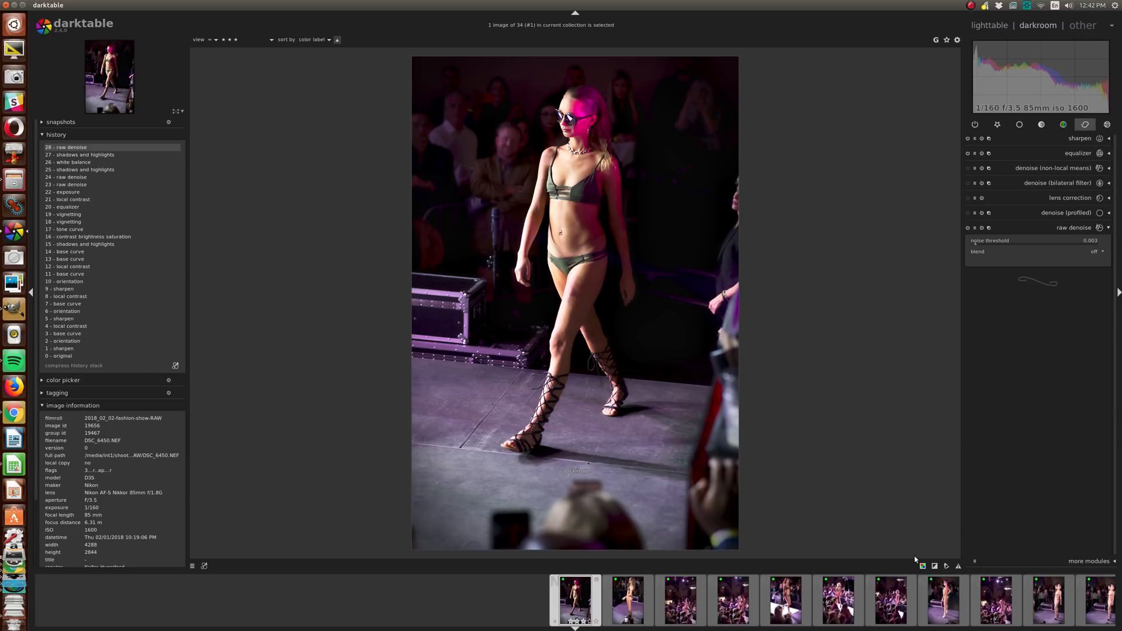
pyautogui.click(935, 566)
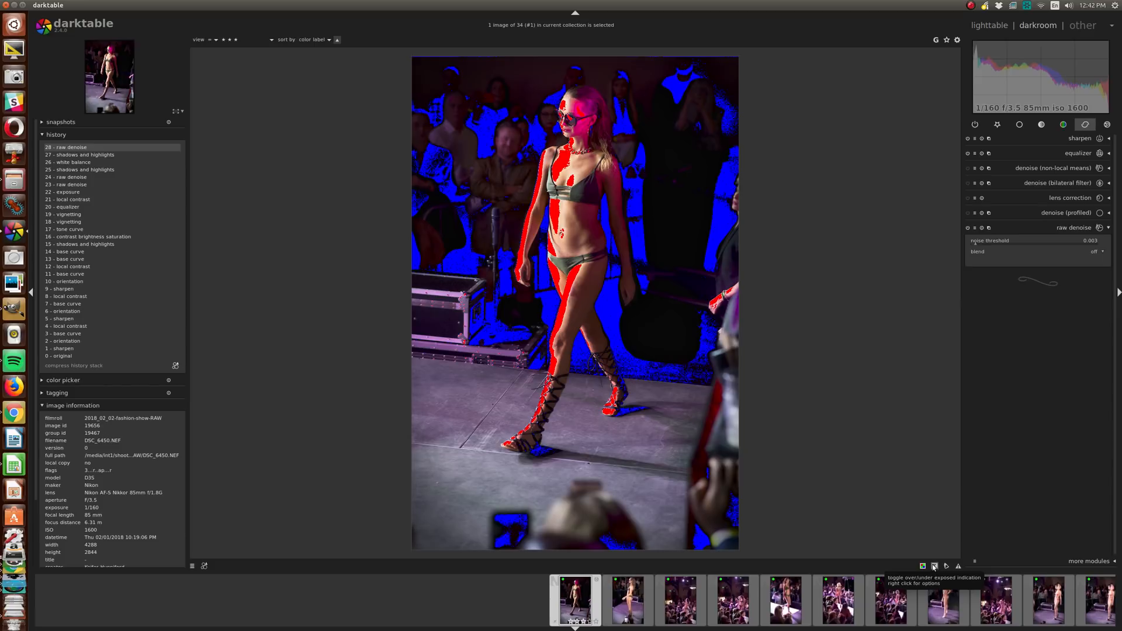
# Step: Set the exposure module's black level to 0.0000 and the contrast in contrast brightness saturation to 0.07
pyautogui.click(997, 125)
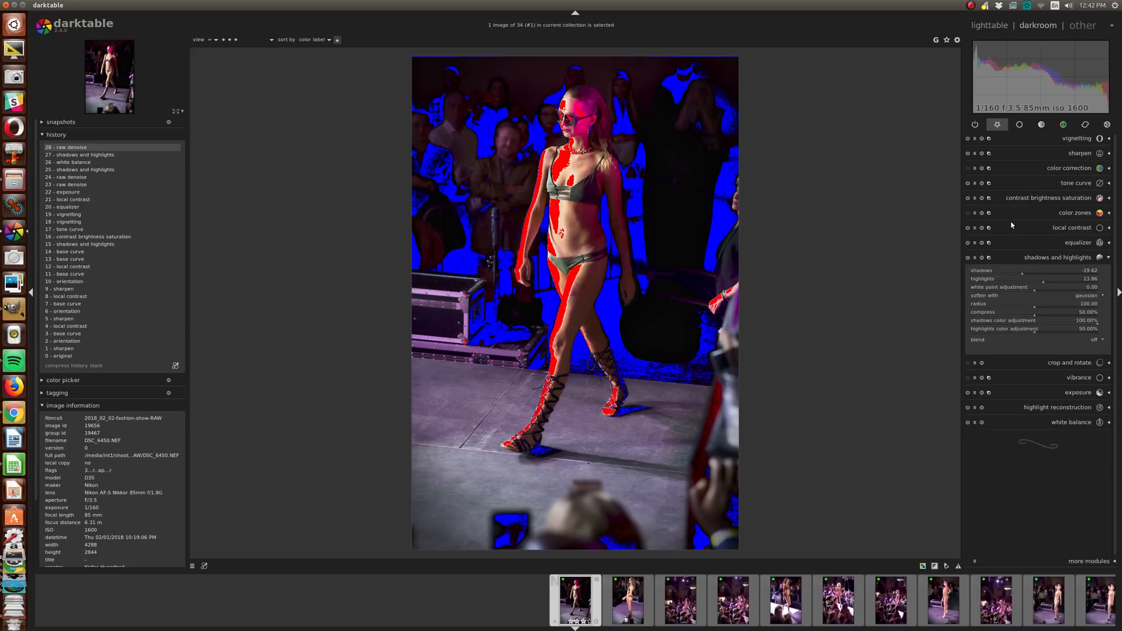
pyautogui.click(1073, 392)
pyautogui.scroll(-1, 1051, 328)
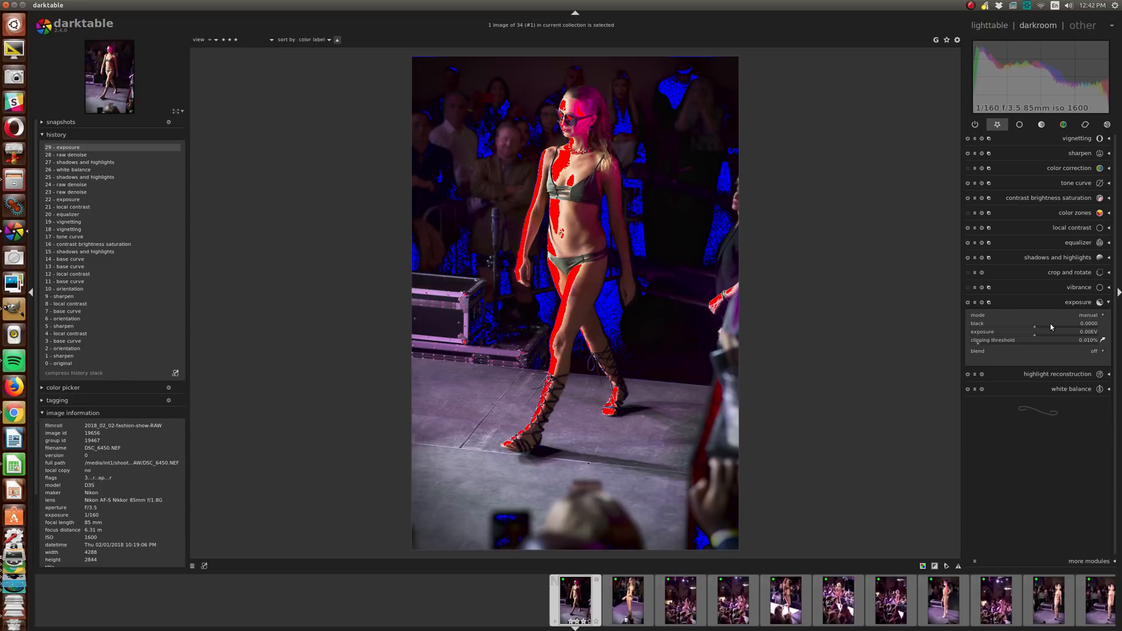
pyautogui.click(1059, 199)
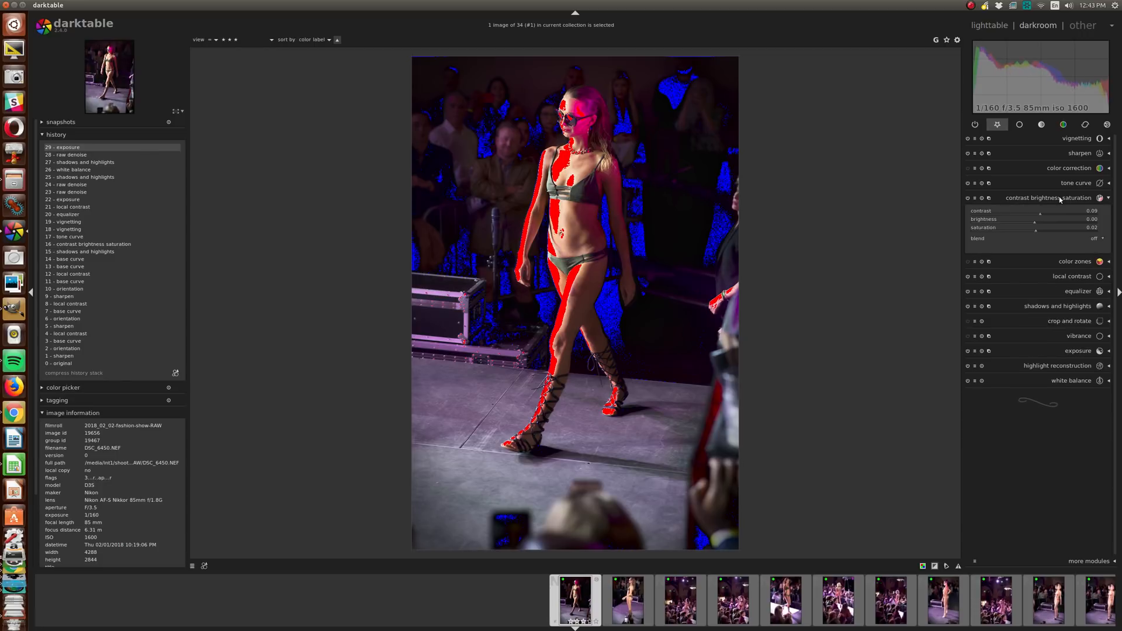
pyautogui.scroll(-2, 1051, 217)
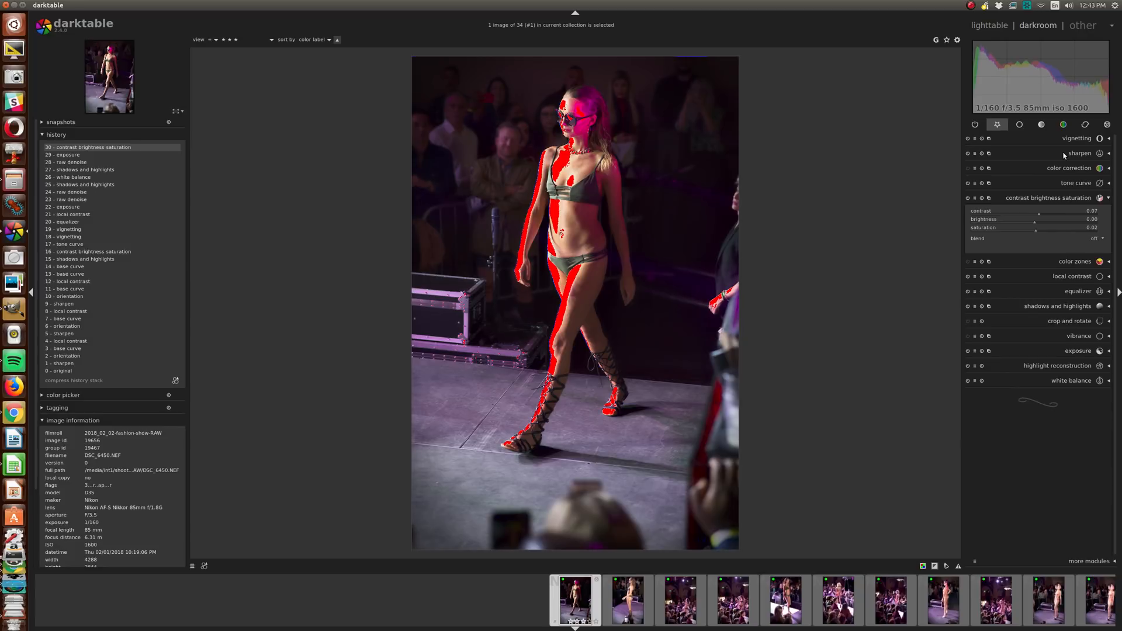
# Step: Set the exposure to -0.14 EV and the local contrast detail to 92%
pyautogui.click(1077, 351)
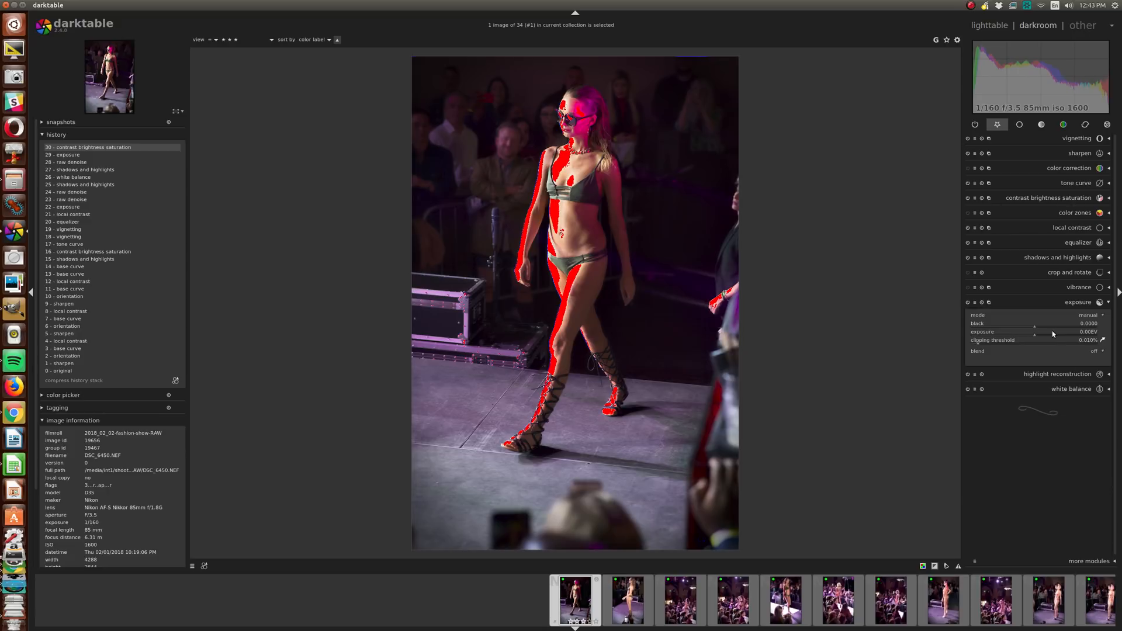
pyautogui.scroll(-4, 1053, 333)
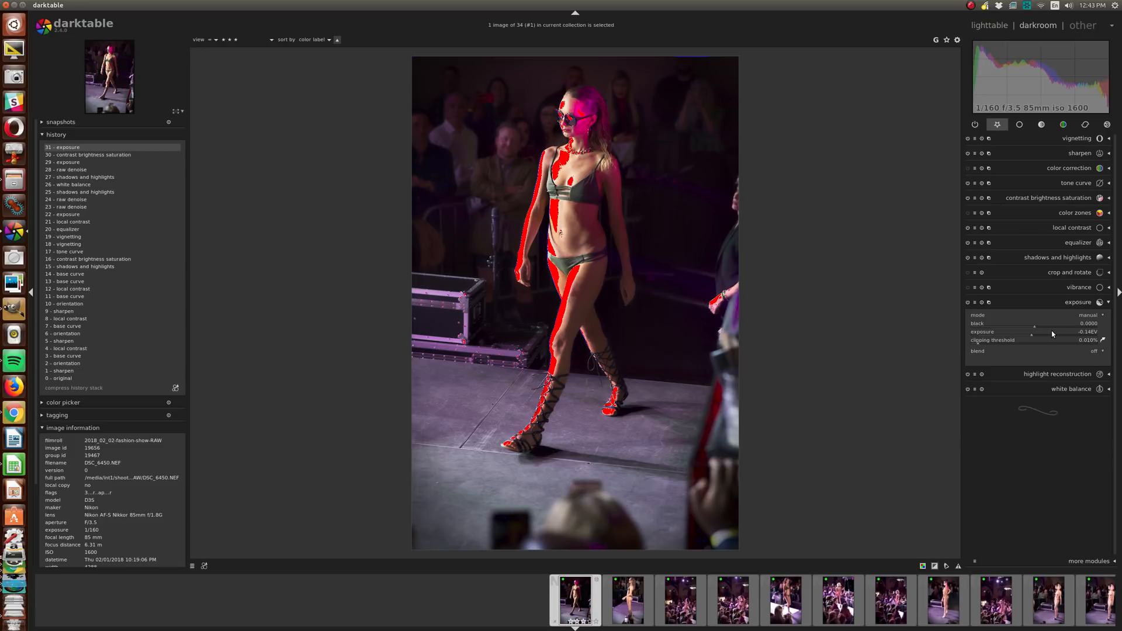
pyautogui.click(1070, 228)
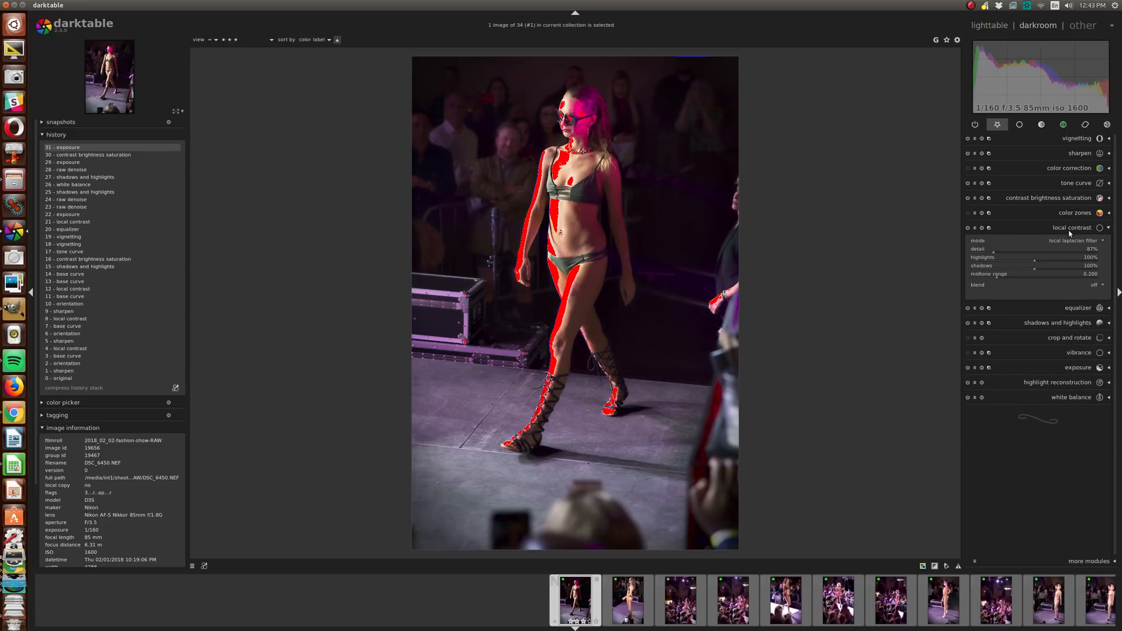
pyautogui.scroll(4, 1041, 248)
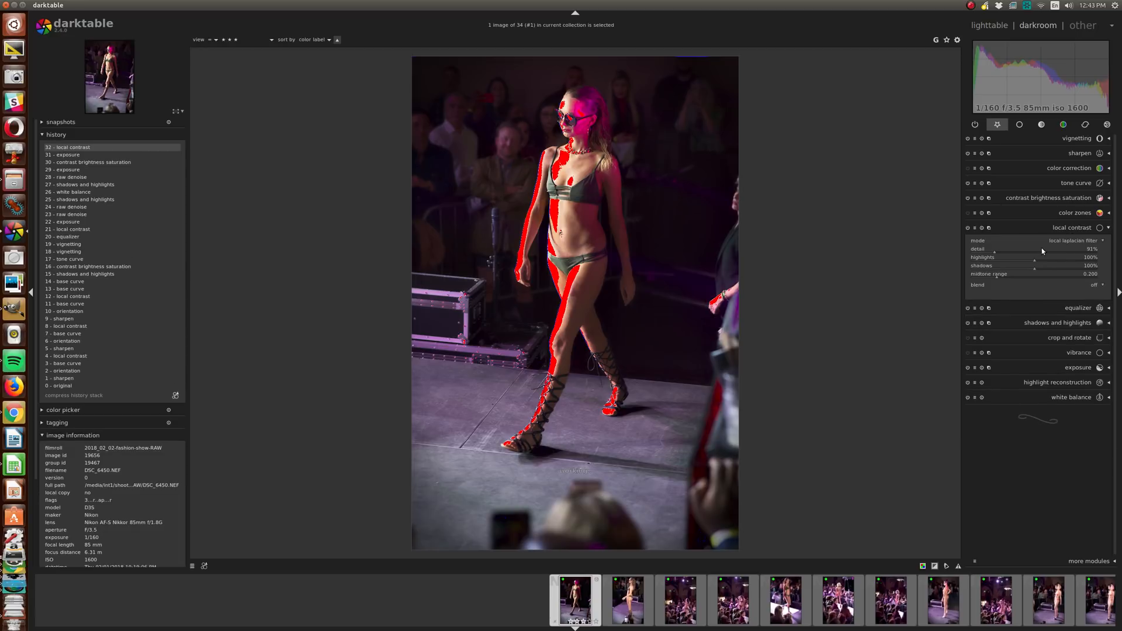
pyautogui.scroll(1, 1042, 251)
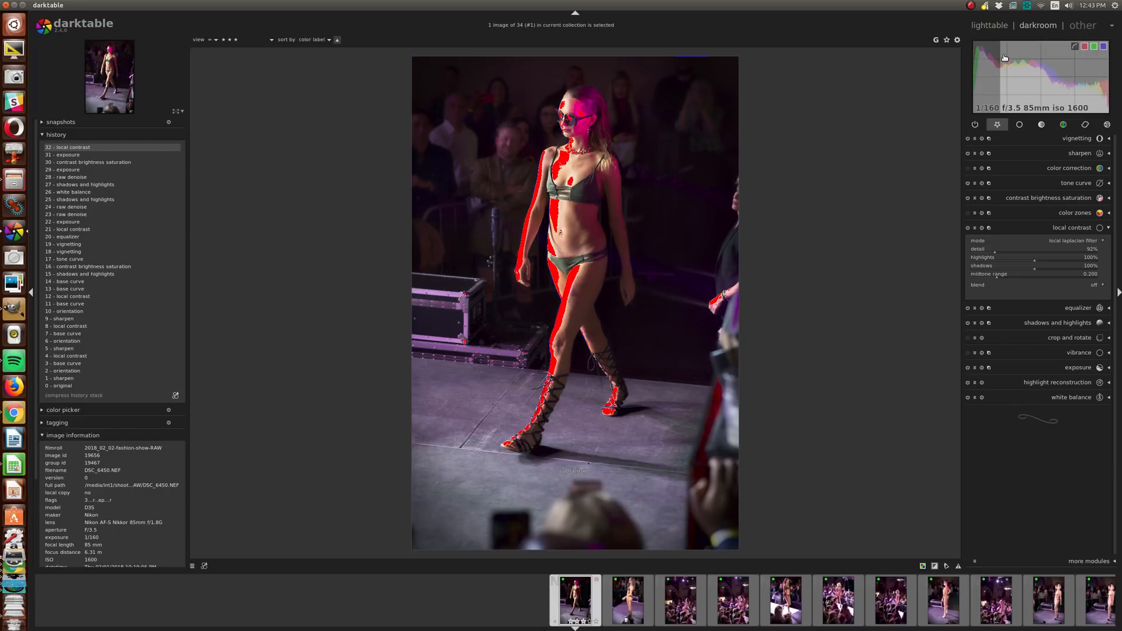
# Step: Turn off the over/under exposed indication and open the crowd shot DSC_6455.NEF in the darkroom
pyautogui.click(934, 566)
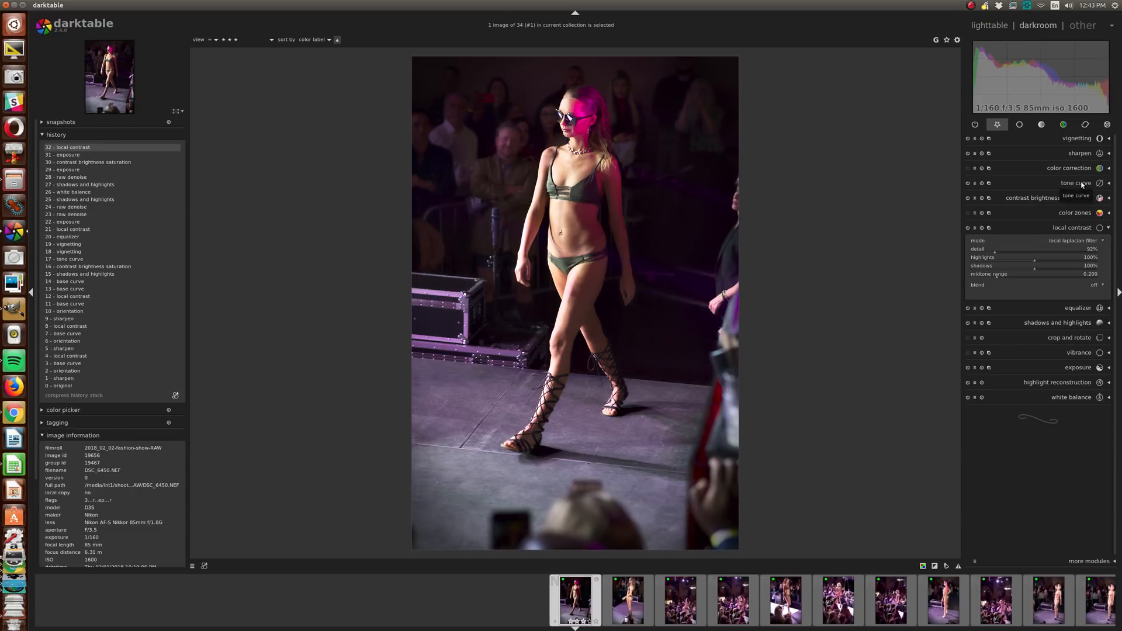
pyautogui.press('l')
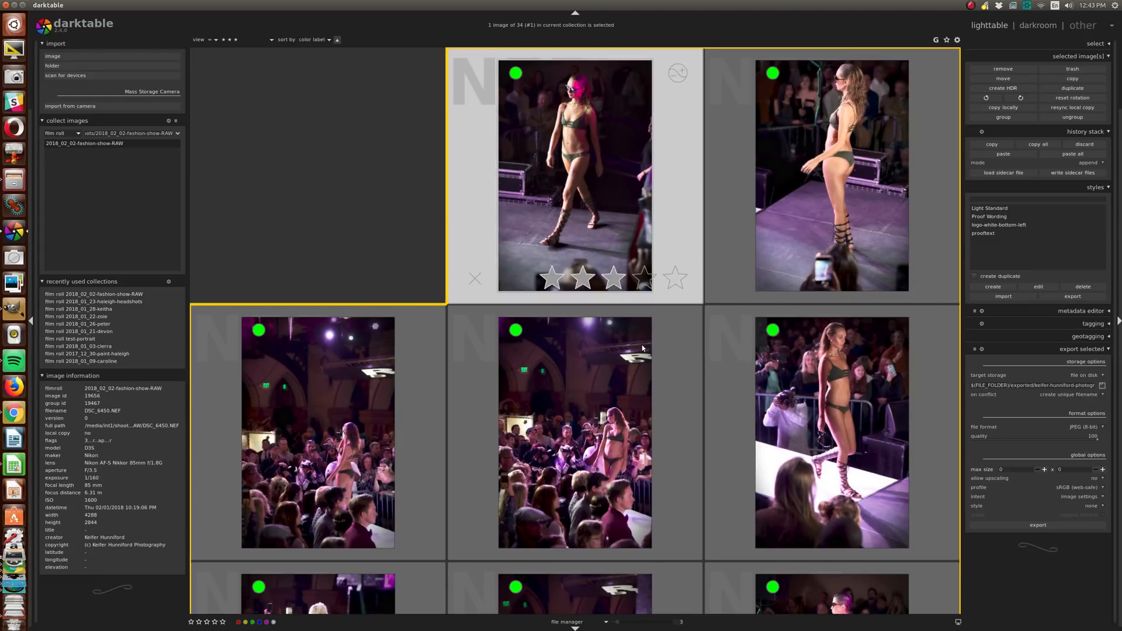
pyautogui.scroll(-1, 579, 280)
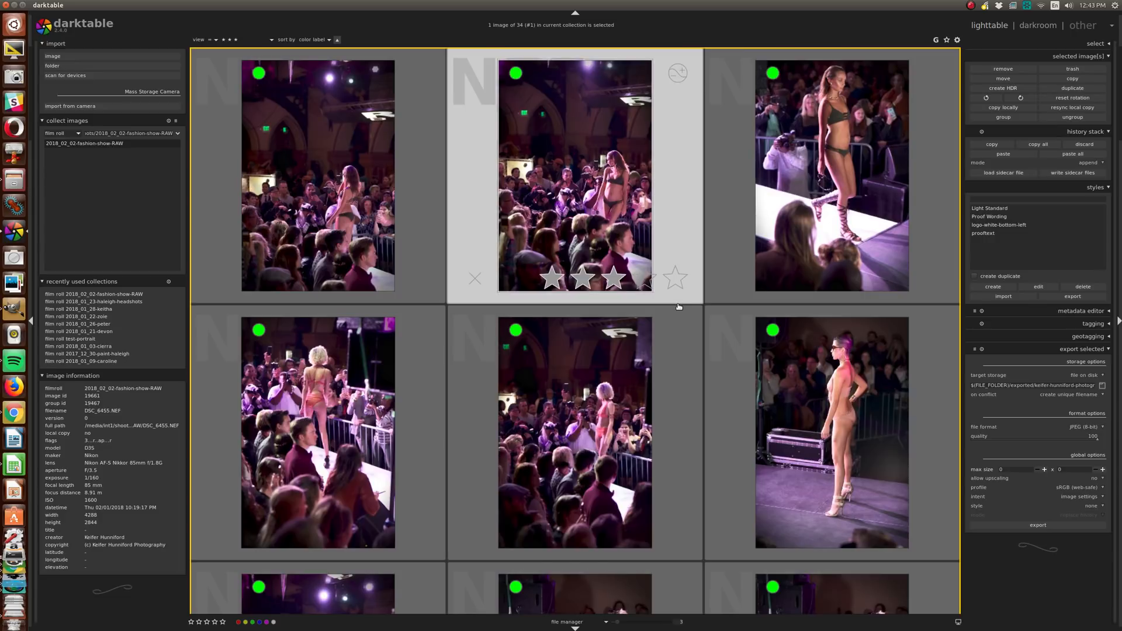
pyautogui.press('d')
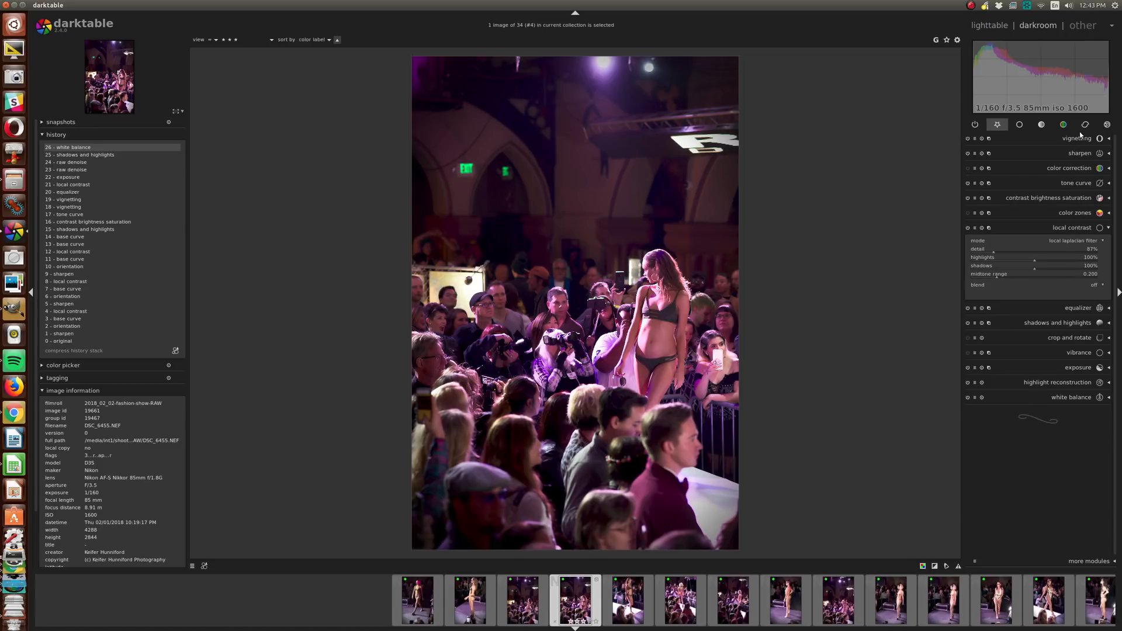
# Step: Examine DSC_6455.NEF up close, using the over/under exposed indication to check its clipped areas
pyautogui.scroll(3, 623, 375)
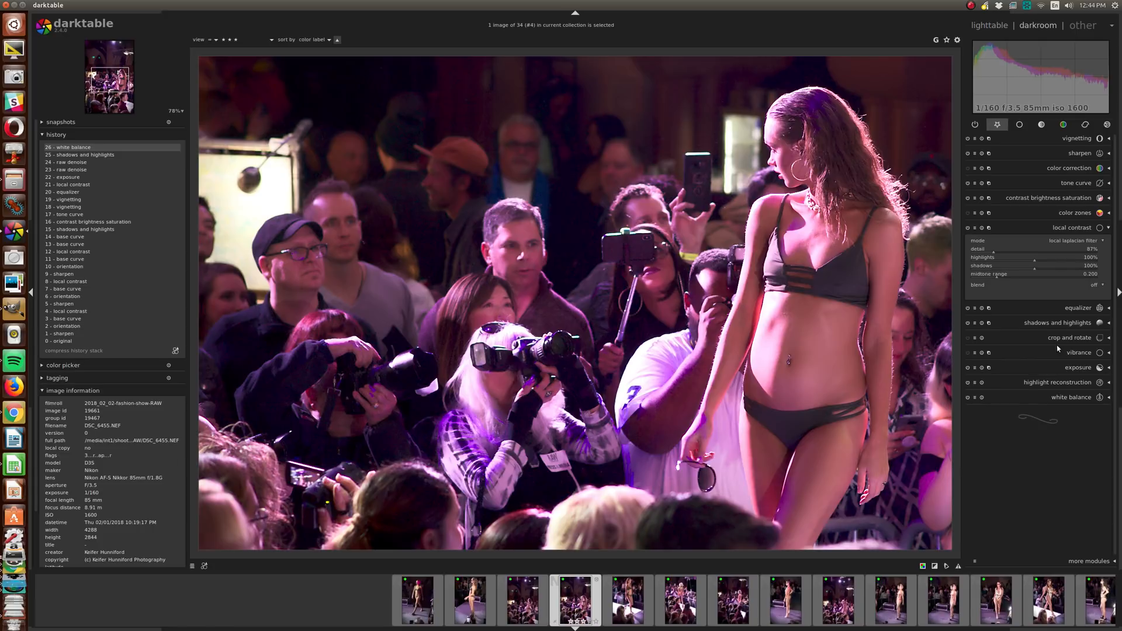
pyautogui.click(935, 566)
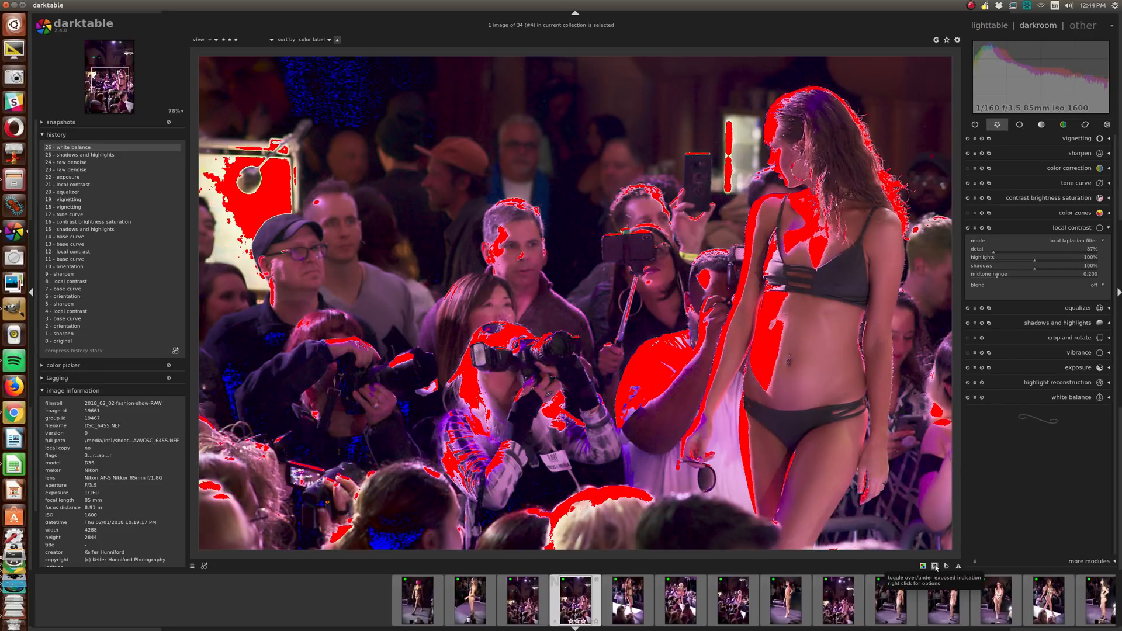
pyautogui.click(935, 566)
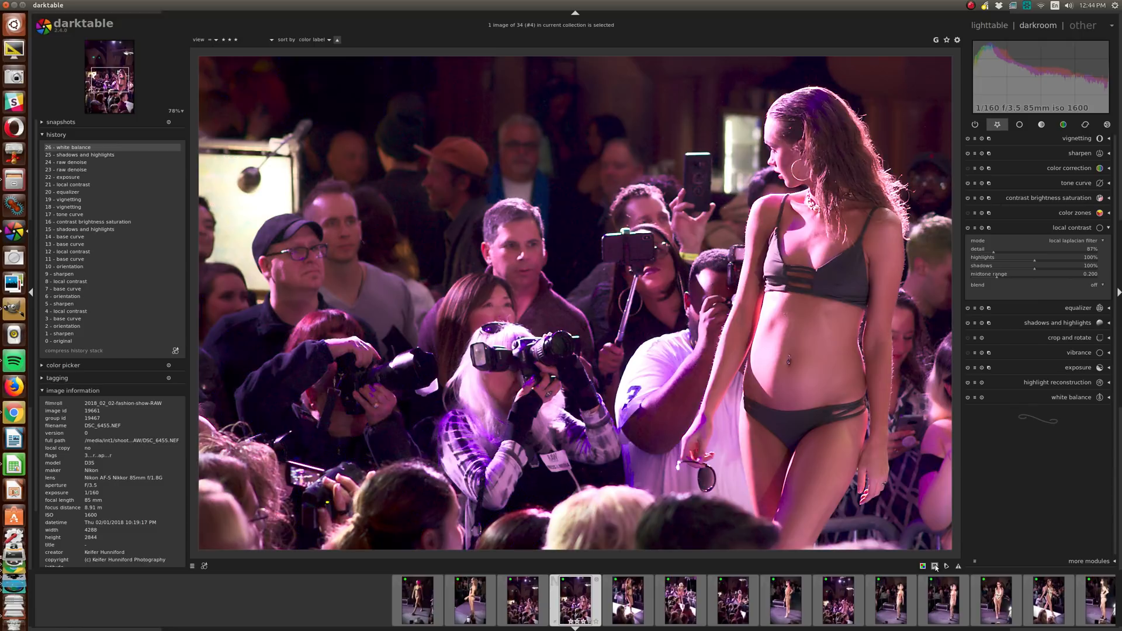
pyautogui.middleClick(891, 387)
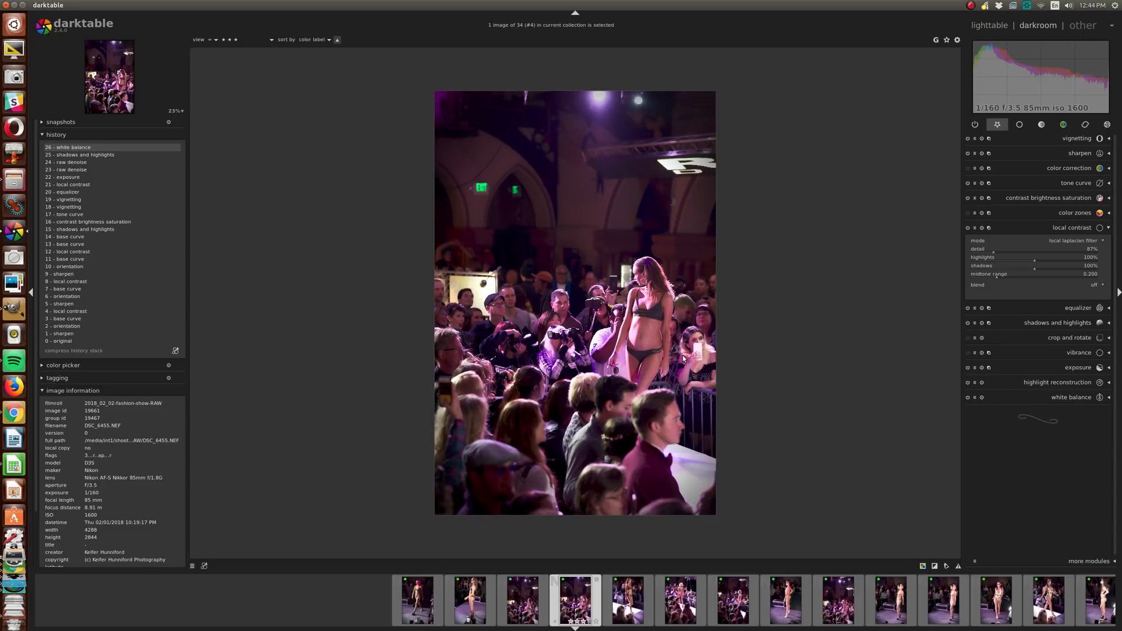
# Step: Cool the white balance of DSC_6455.NEF by setting its temperature to 5469K, checking the effect on the crowd up close
pyautogui.click(1068, 398)
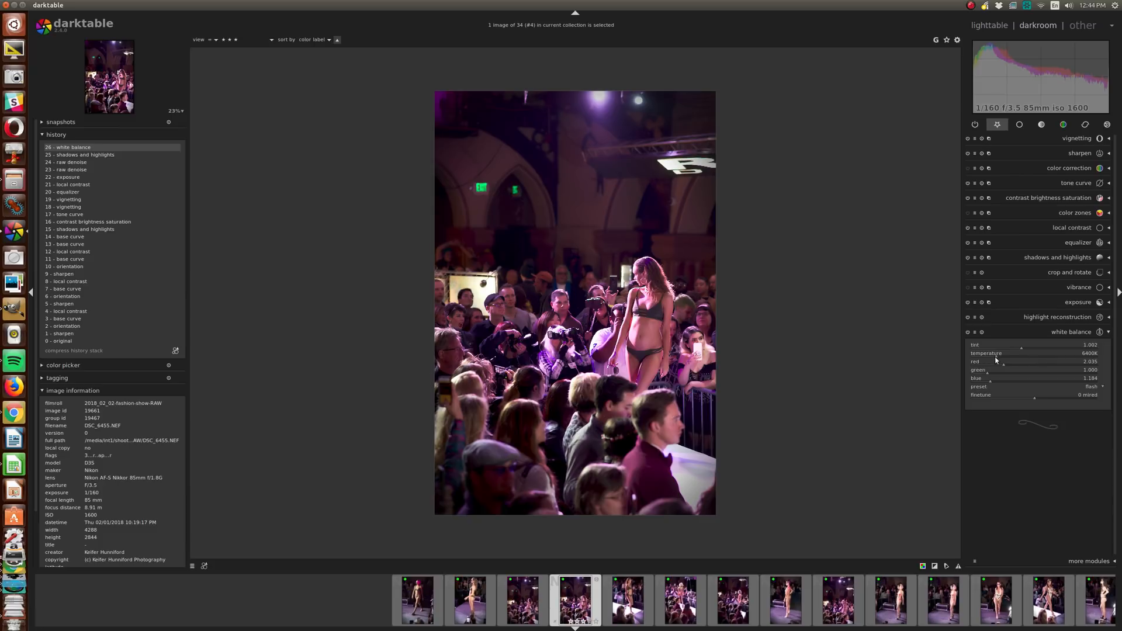
pyautogui.scroll(-3, 1002, 357)
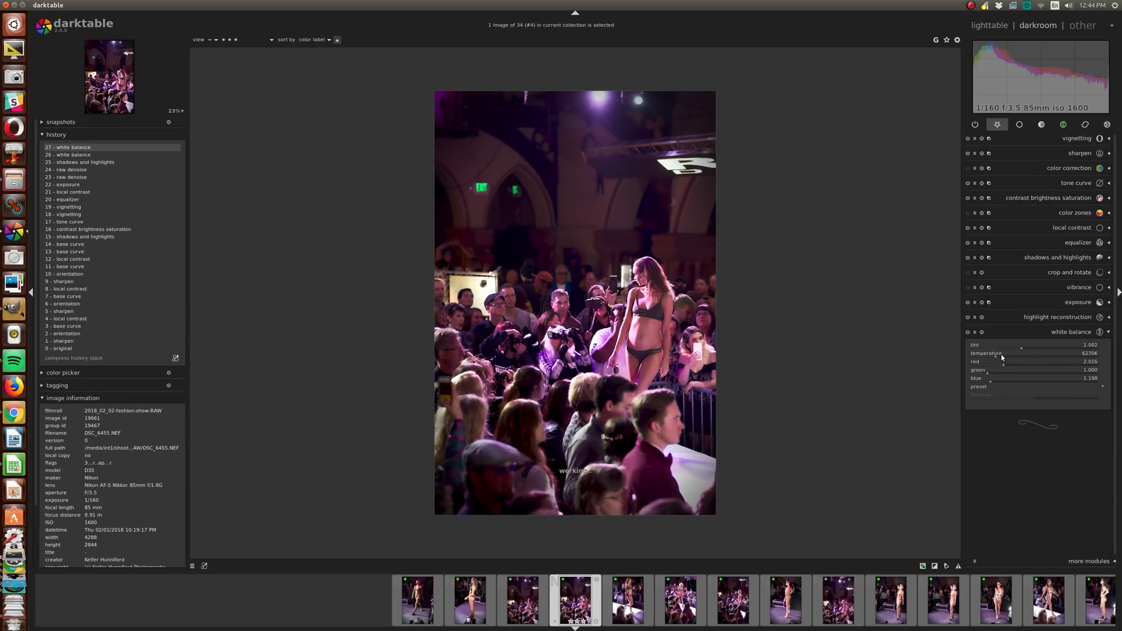
pyautogui.scroll(-3, 1000, 355)
pyautogui.scroll(5, 593, 330)
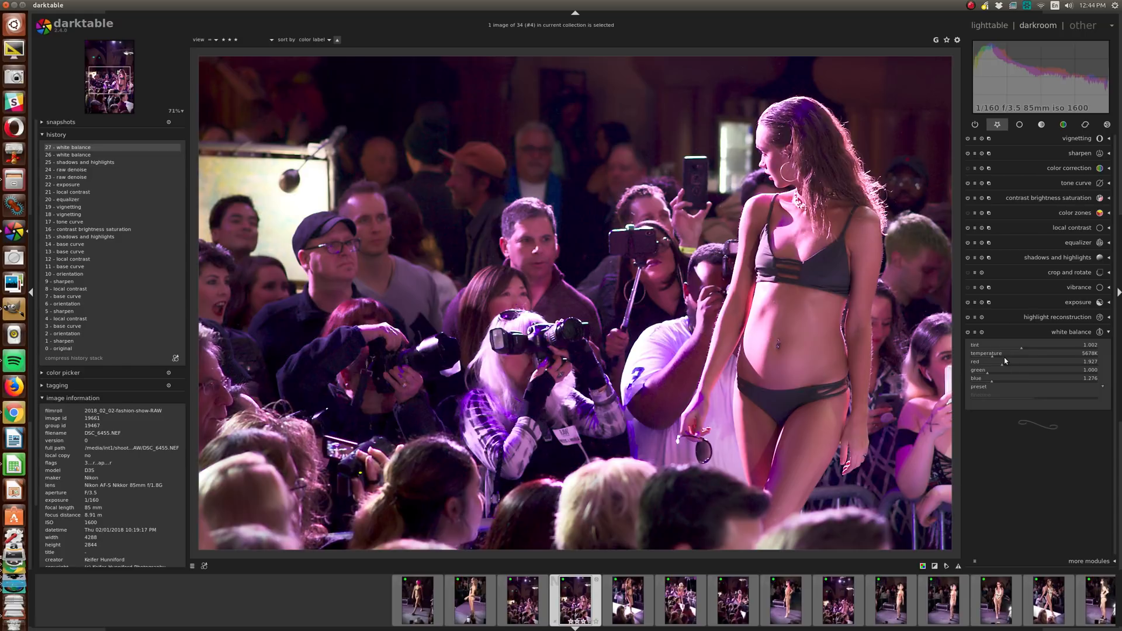
pyautogui.scroll(2, 1003, 358)
pyautogui.moveTo(1002, 357); pyautogui.dragTo(991, 360)
pyautogui.scroll(-2, 822, 322)
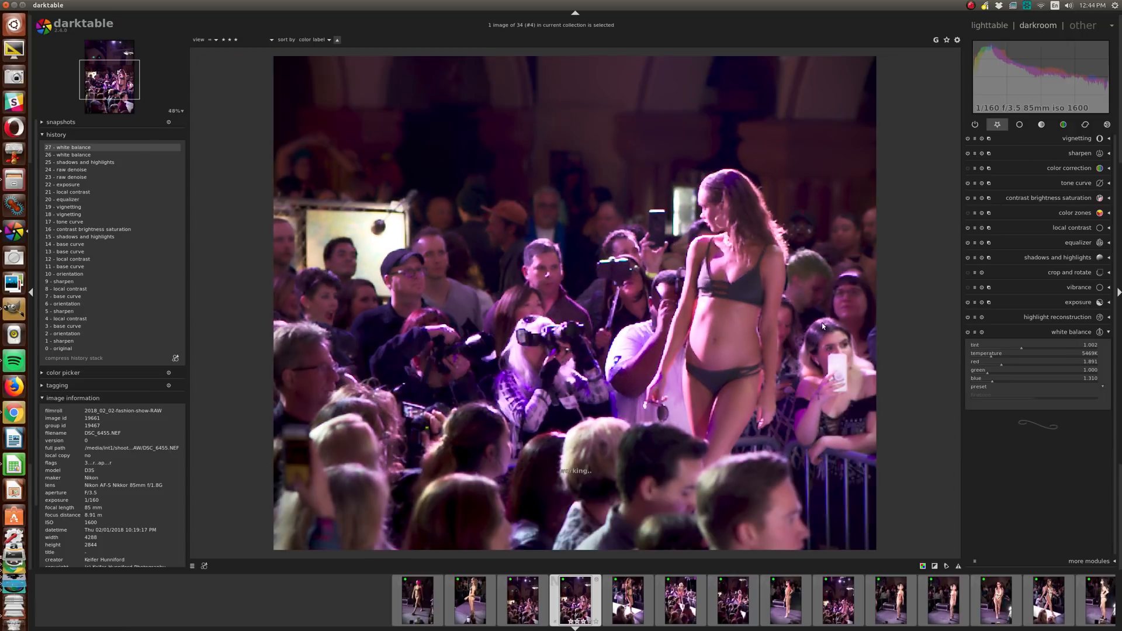
# Step: Return to the lighttable, add a red color label to DSC_6455.NEF and sort the collection by filename
pyautogui.click(988, 25)
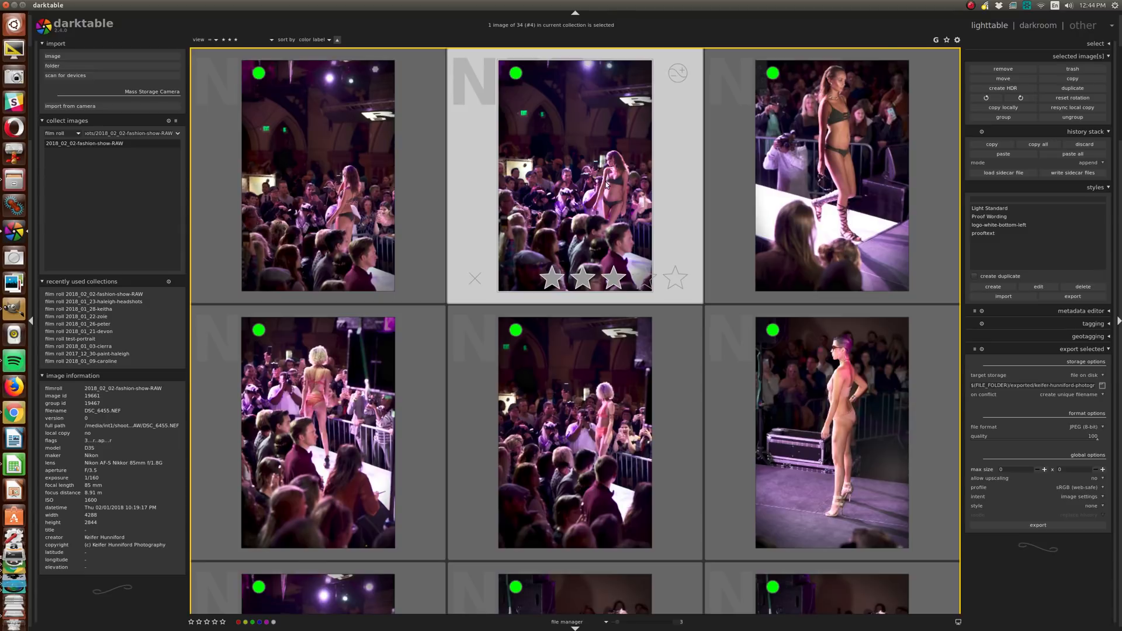
pyautogui.press('F3')
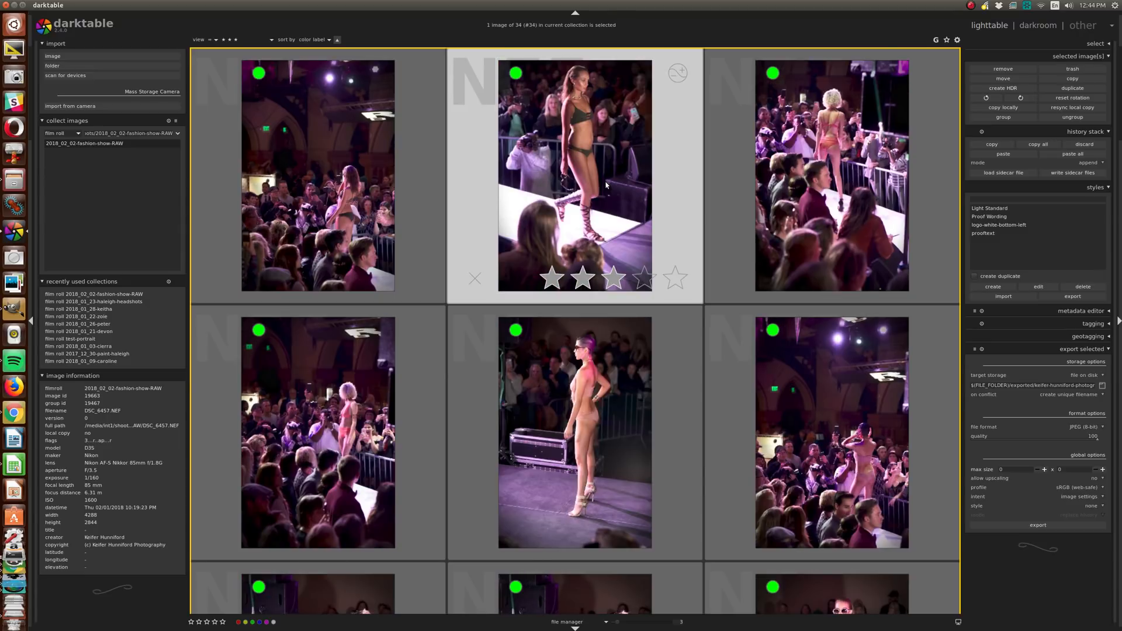
pyautogui.scroll(1, 606, 185)
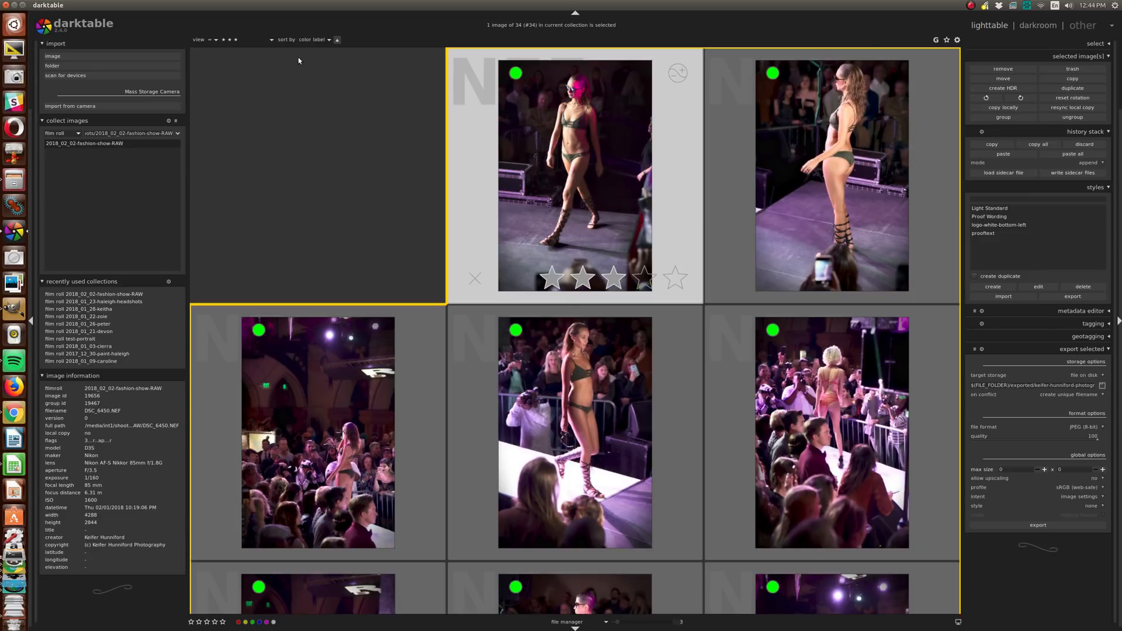
pyautogui.click(326, 39)
pyautogui.scroll(1, 319, 28)
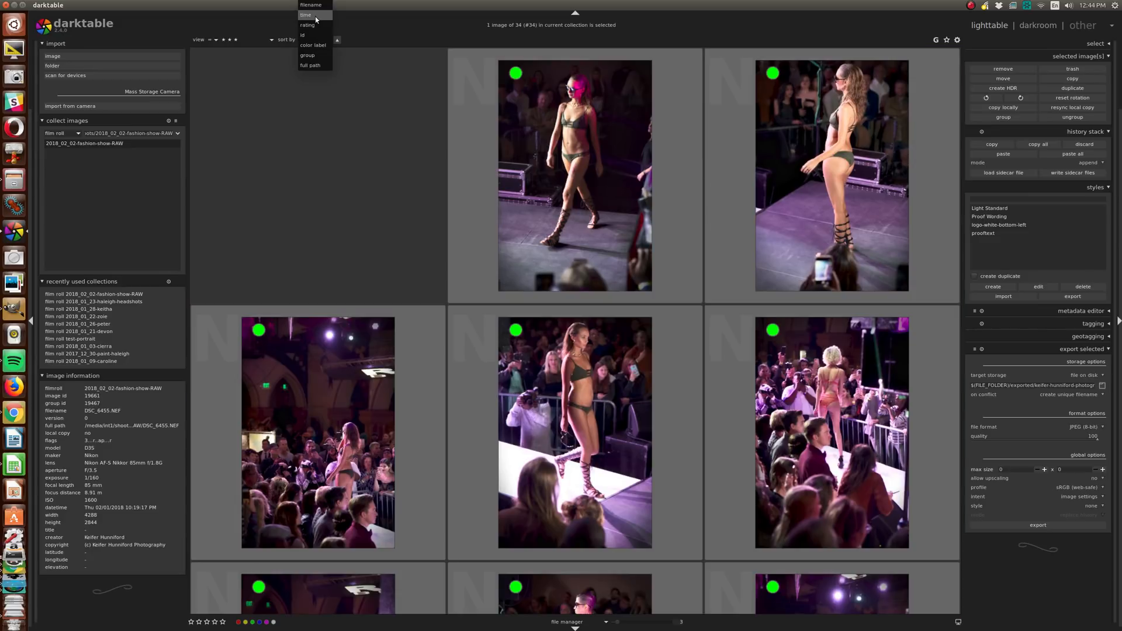
pyautogui.click(315, 16)
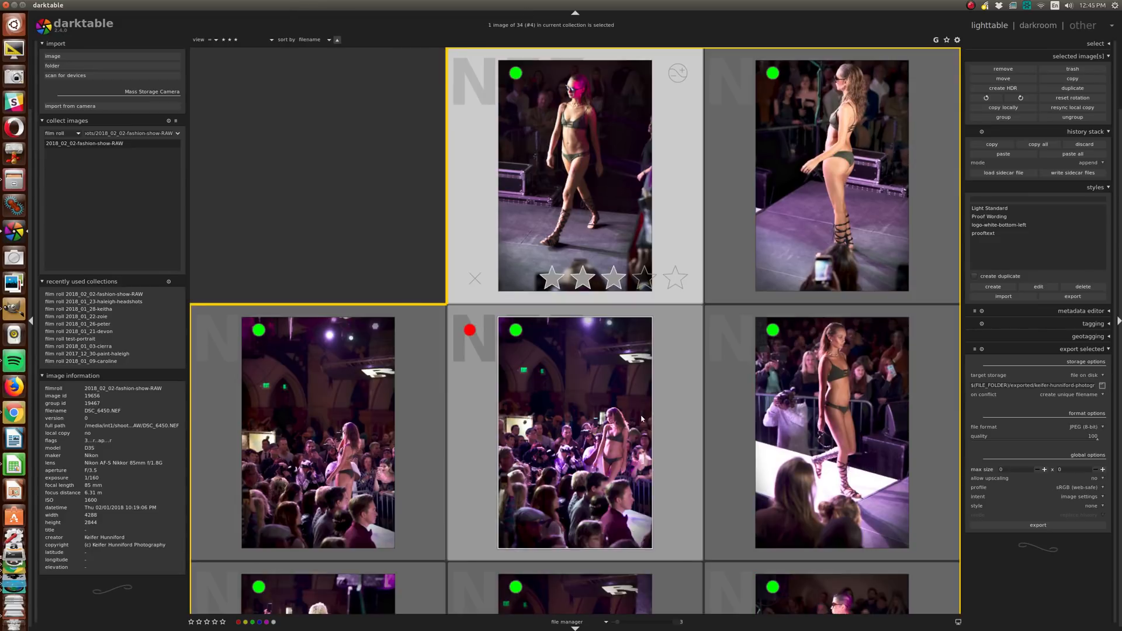
# Step: Copy only the white balance item from the history stack of the red-labelled DSC_6455.NEF
pyautogui.scroll(-1, 602, 299)
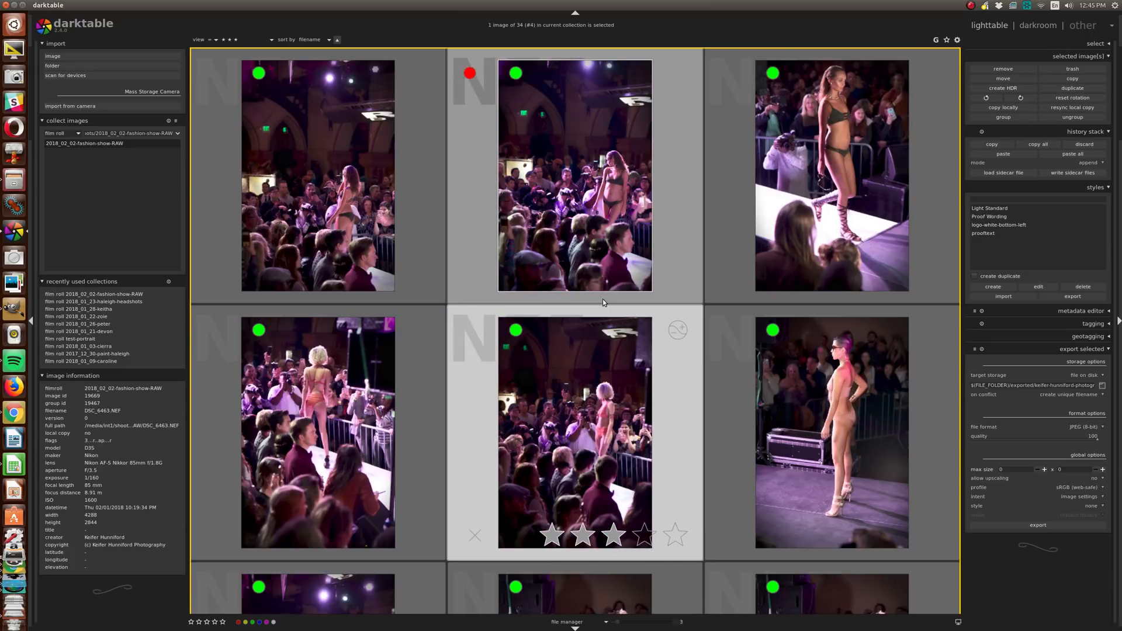
pyautogui.scroll(-2, 598, 300)
pyautogui.scroll(-2, 598, 300)
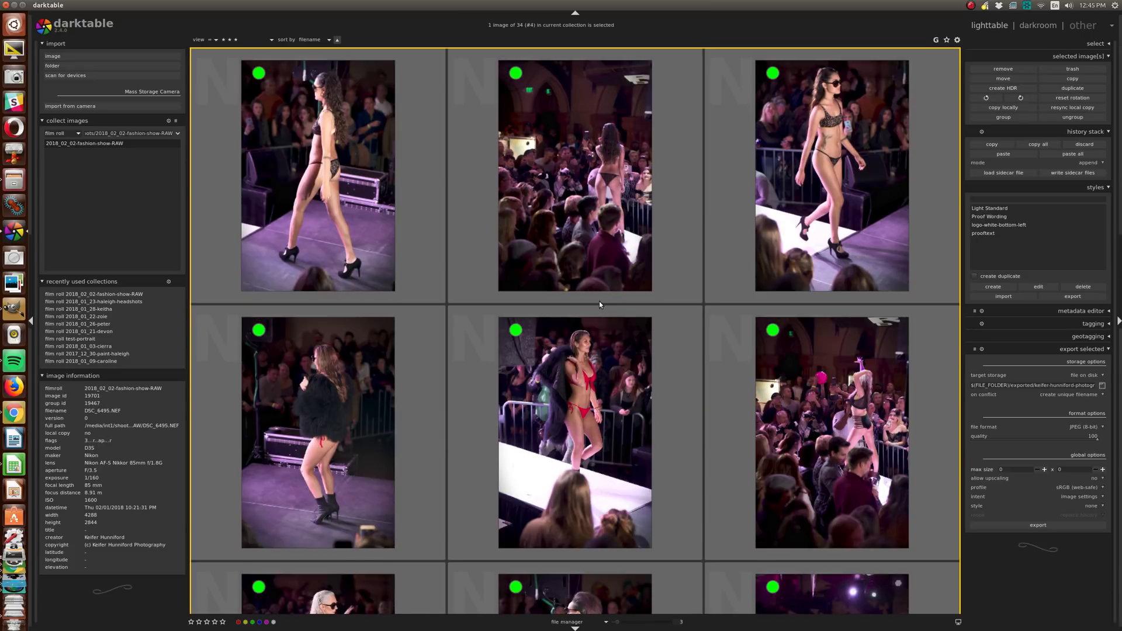
pyautogui.scroll(1, 599, 301)
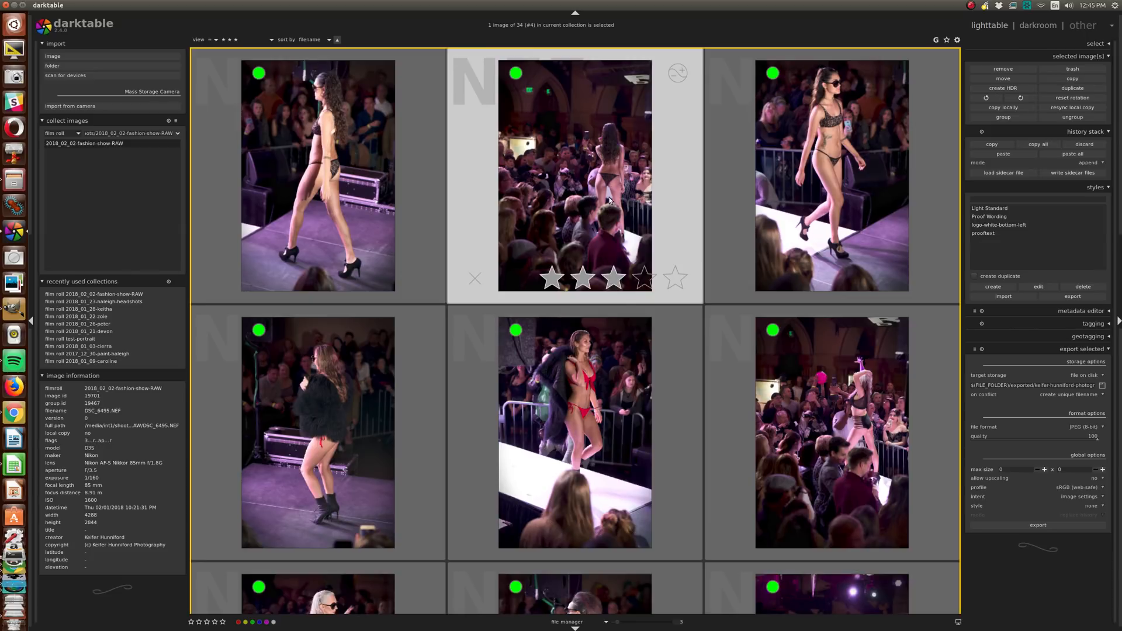
pyautogui.scroll(2, 609, 198)
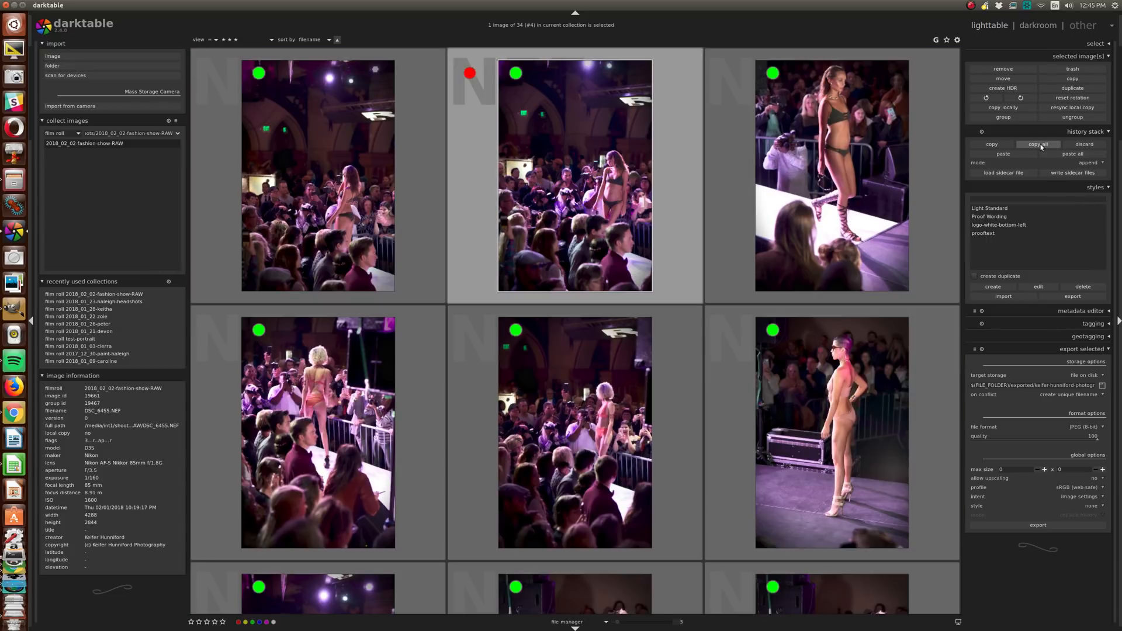
pyautogui.click(992, 145)
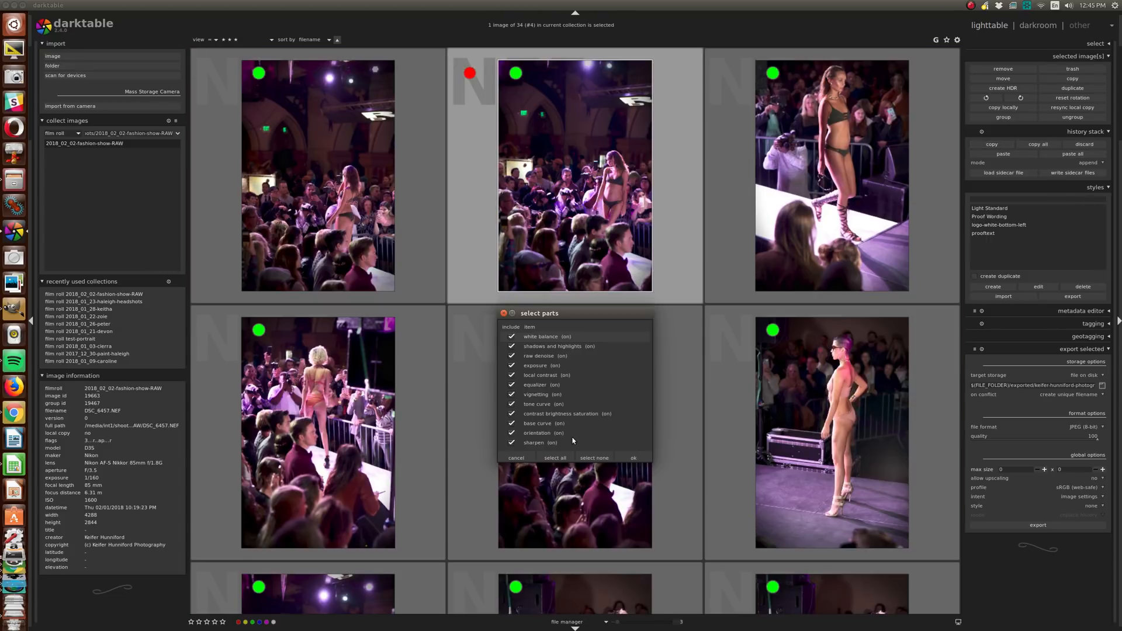
pyautogui.click(590, 459)
pyautogui.click(633, 457)
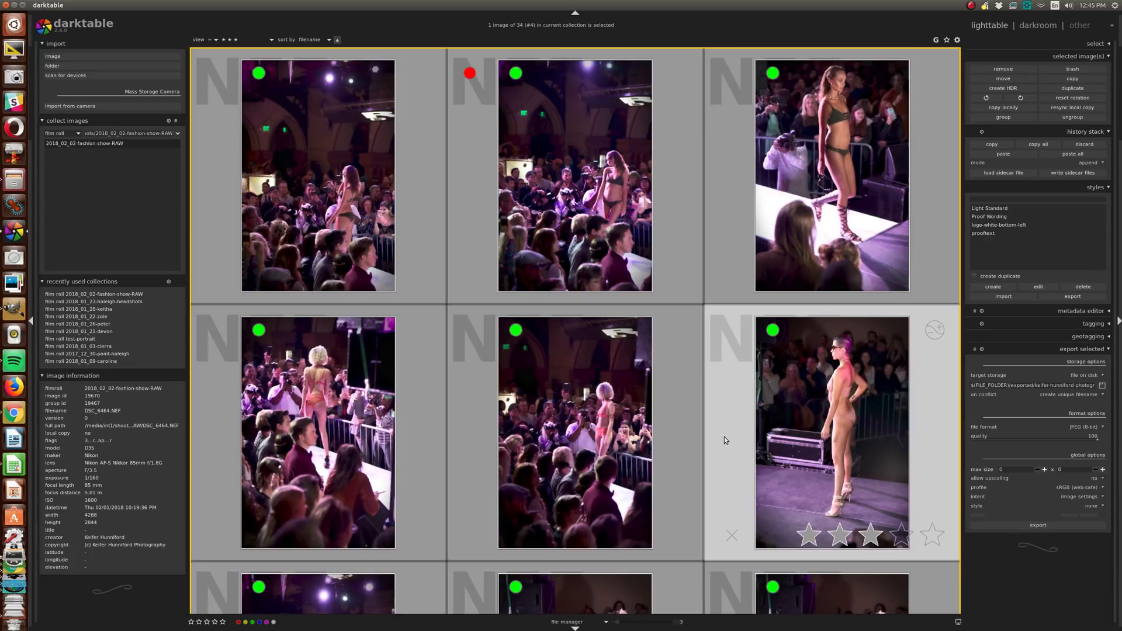
# Step: Paste the copied white balance onto all images in the collection
pyautogui.hotkey('ctrl', 'a')
pyautogui.click(1003, 153)
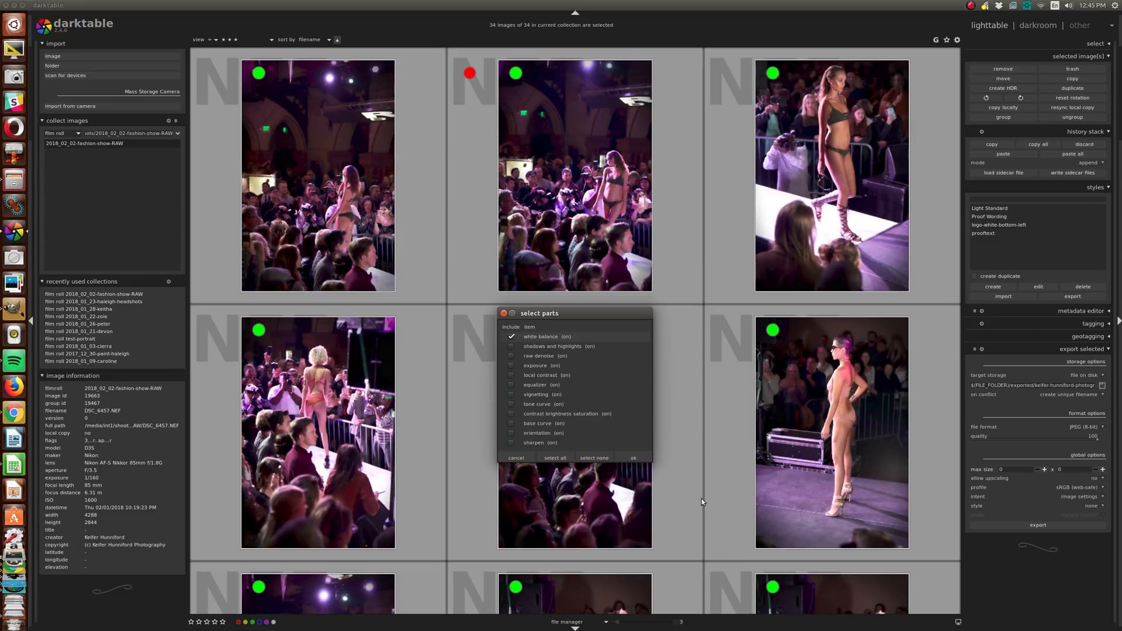
pyautogui.click(636, 459)
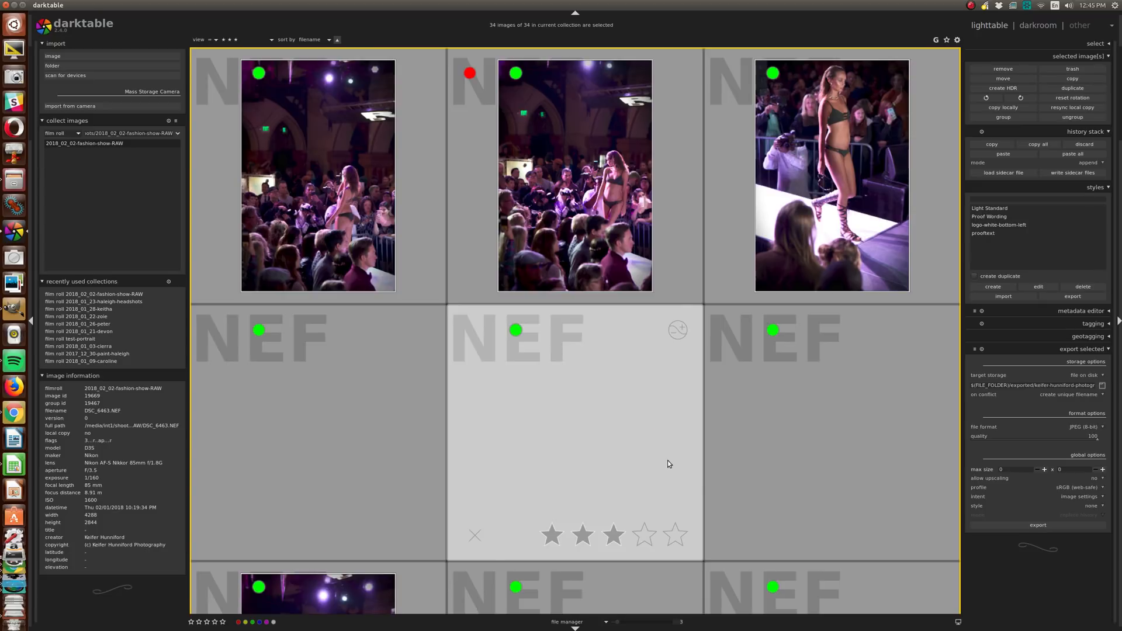
# Step: Check the updated thumbnails and compare the similar shots DSC_6473.NEF and DSC_6475.NEF at full size
pyautogui.scroll(-1, 668, 461)
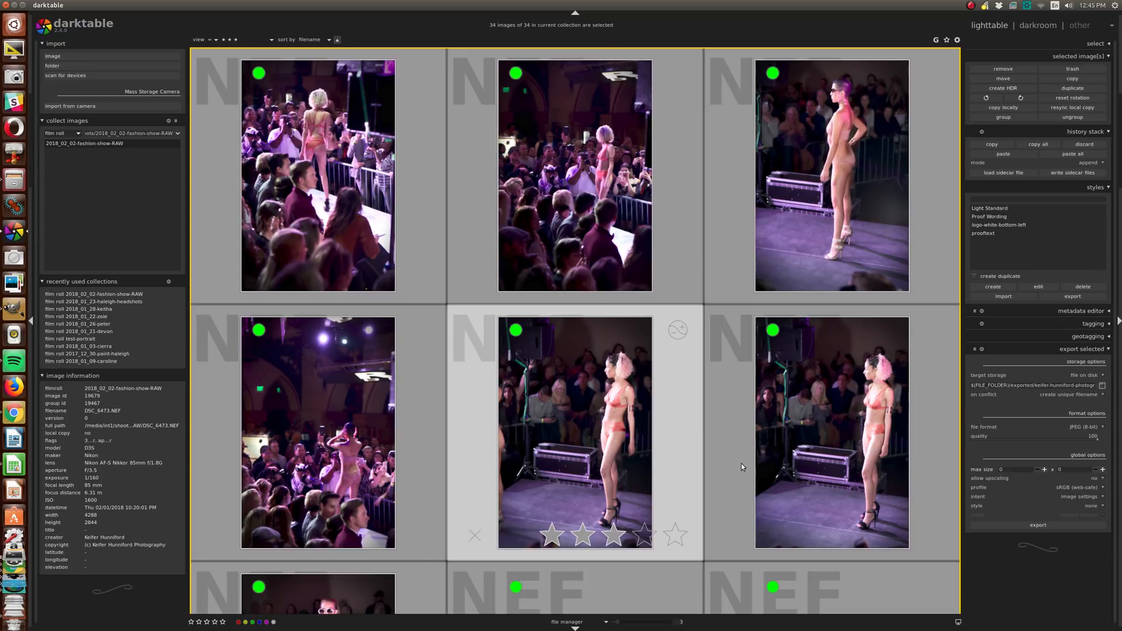
pyautogui.scroll(-1, 741, 464)
pyautogui.scroll(1, 738, 466)
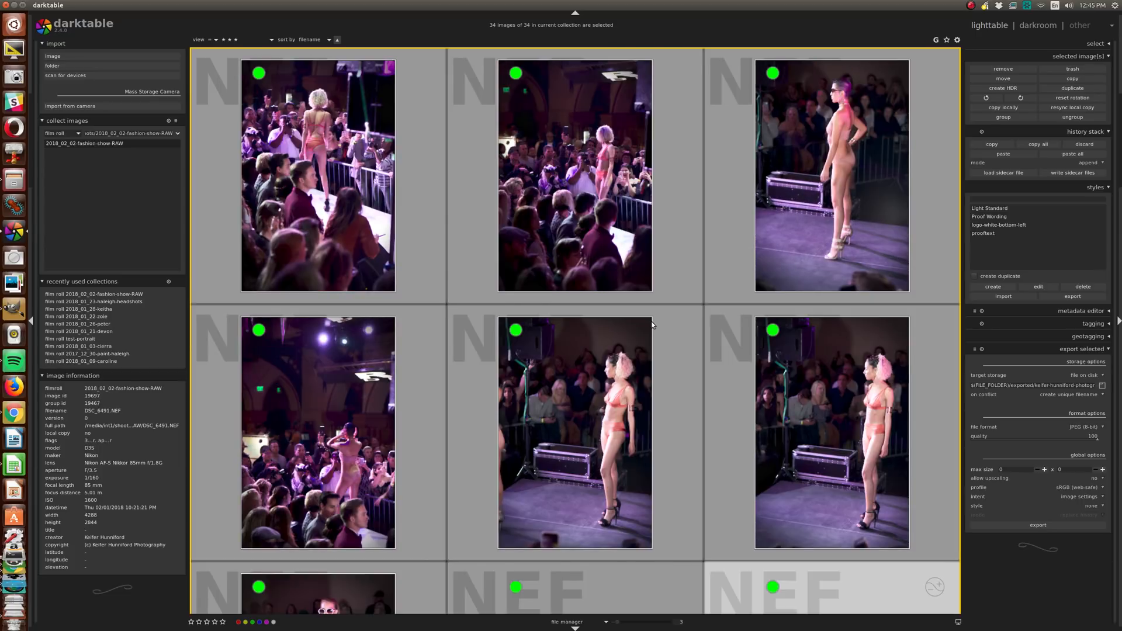
pyautogui.click(615, 419)
pyautogui.press('w')
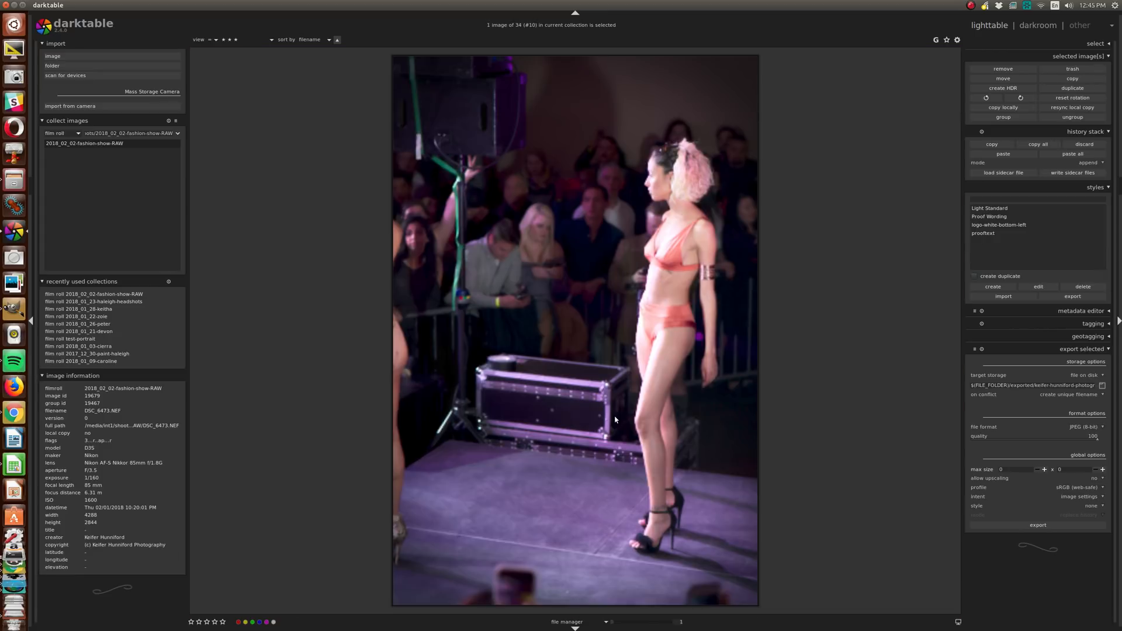
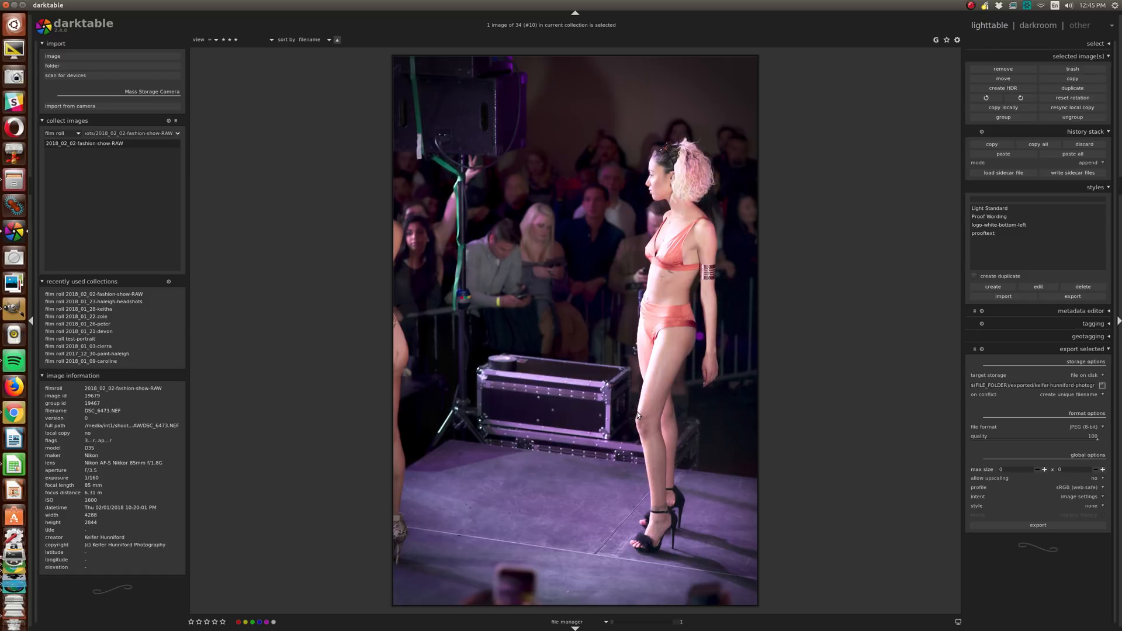
pyautogui.press('Right')
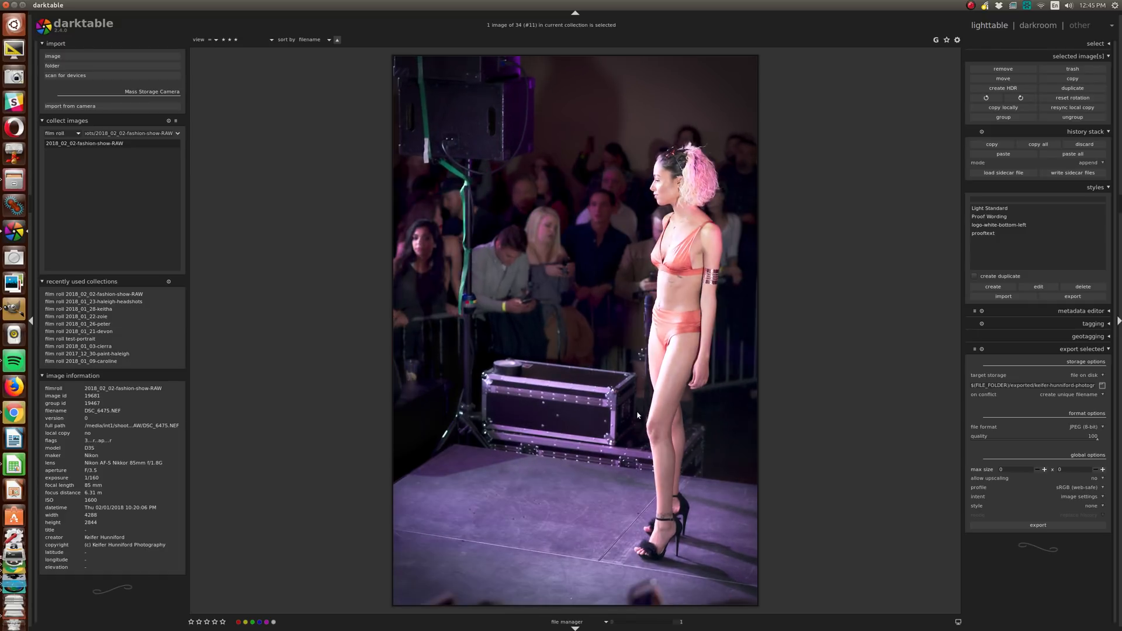
pyautogui.press('Left')
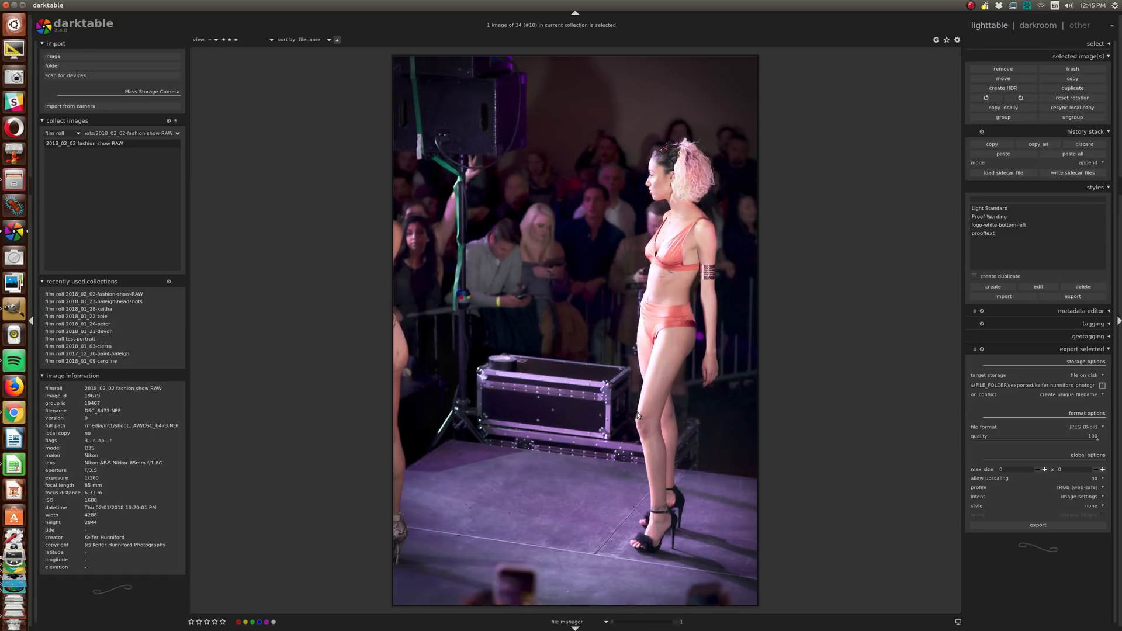
pyautogui.press('Right')
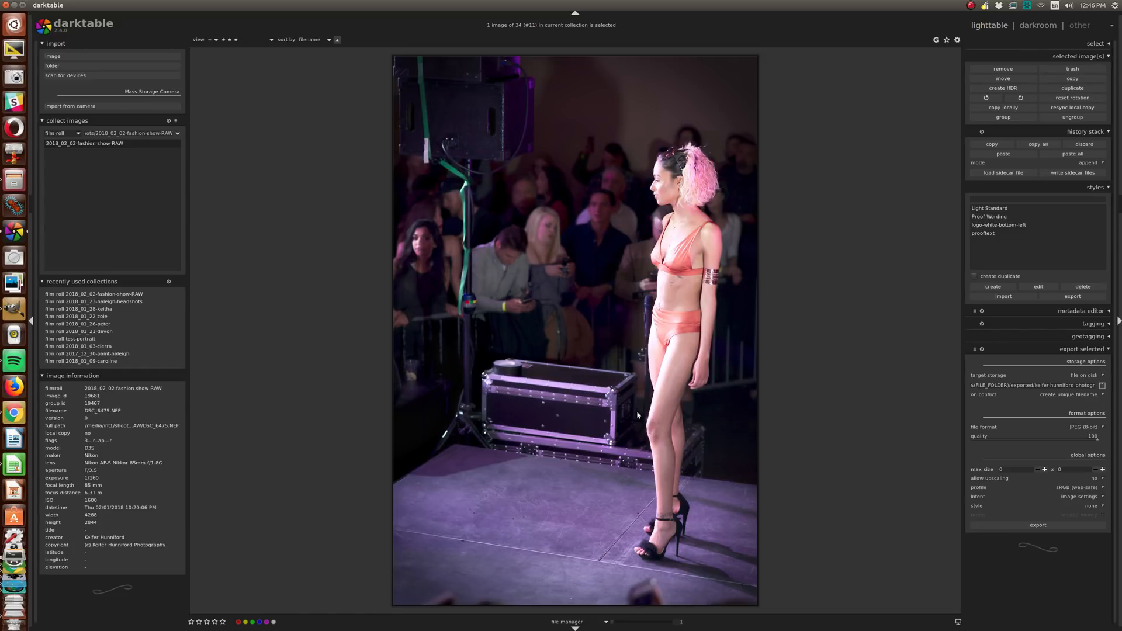
# Step: Remove the green label from DSC_6475.NEF and rate it 2 stars to drop it from the picks
pyautogui.press('w')
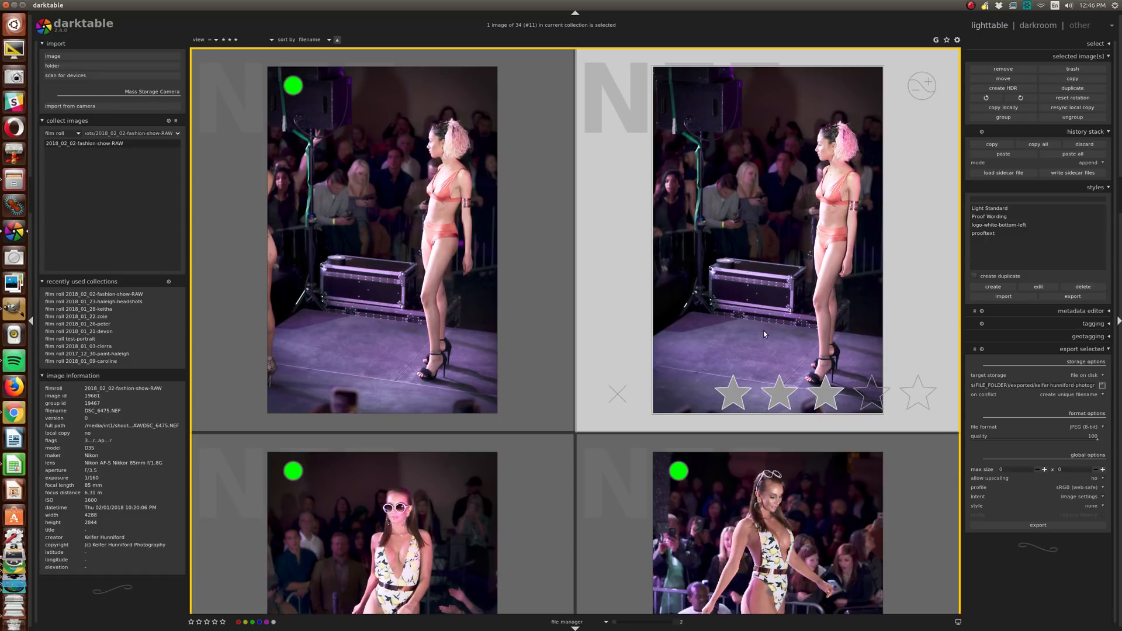
pyautogui.press('F2')
pyautogui.press('F2')
pyautogui.press('2')
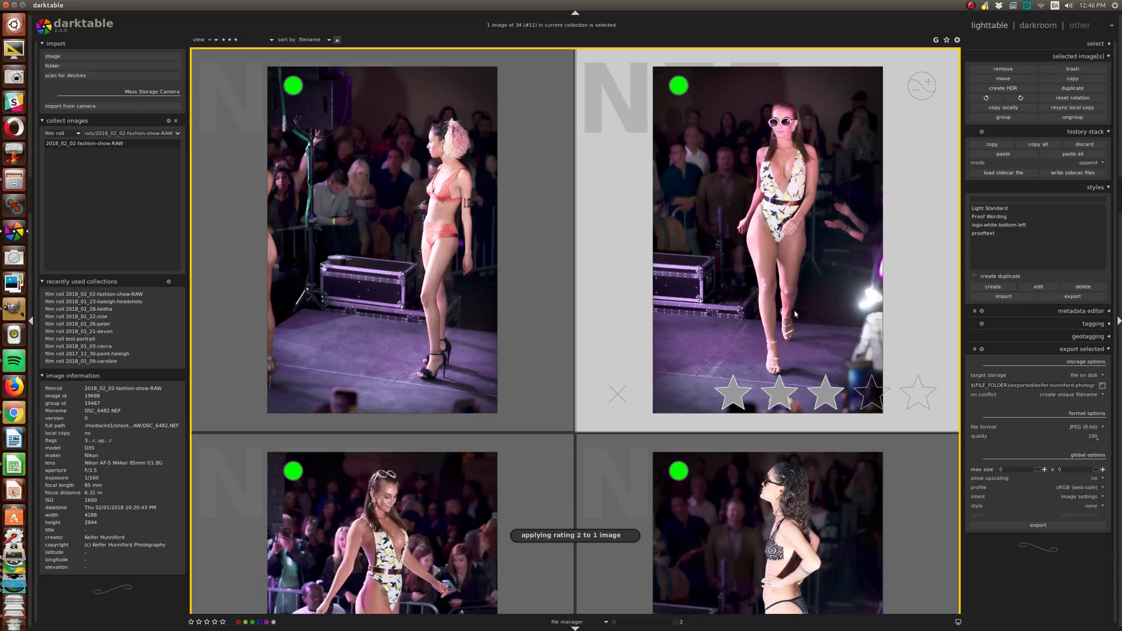
pyautogui.keyDown('ctrl'); pyautogui.scroll(-2, 795, 314); pyautogui.keyUp('ctrl')
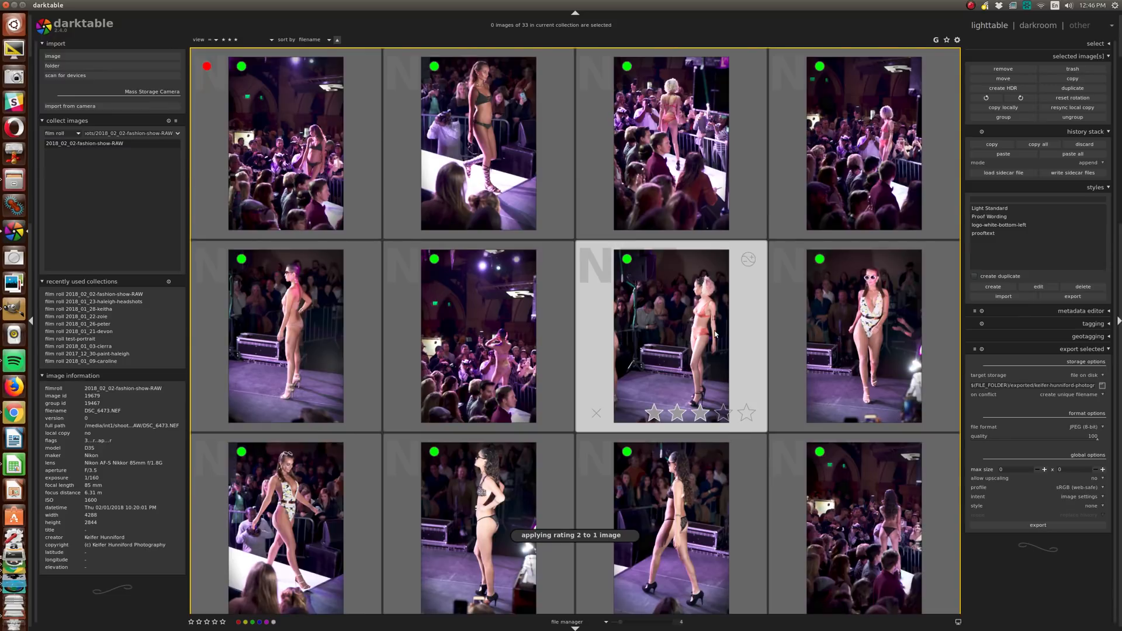
# Step: Open DSC_6473.NEF in the darkroom and set its exposure to 0.02 EV with the over/under exposed indication on
pyautogui.scroll(1, 716, 334)
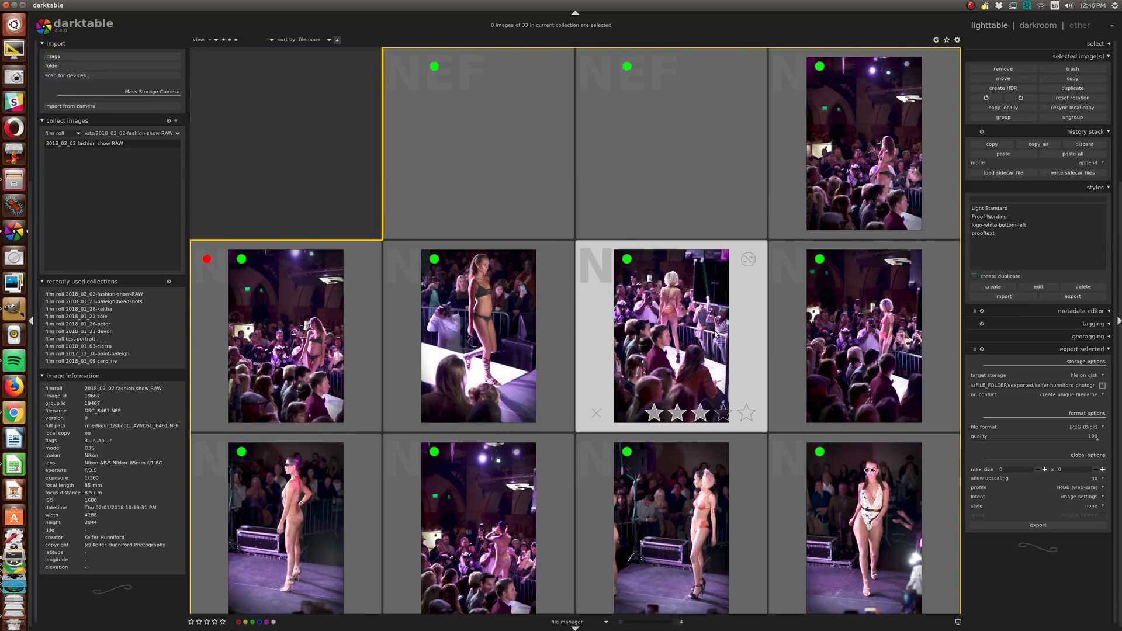
pyautogui.scroll(-1, 716, 333)
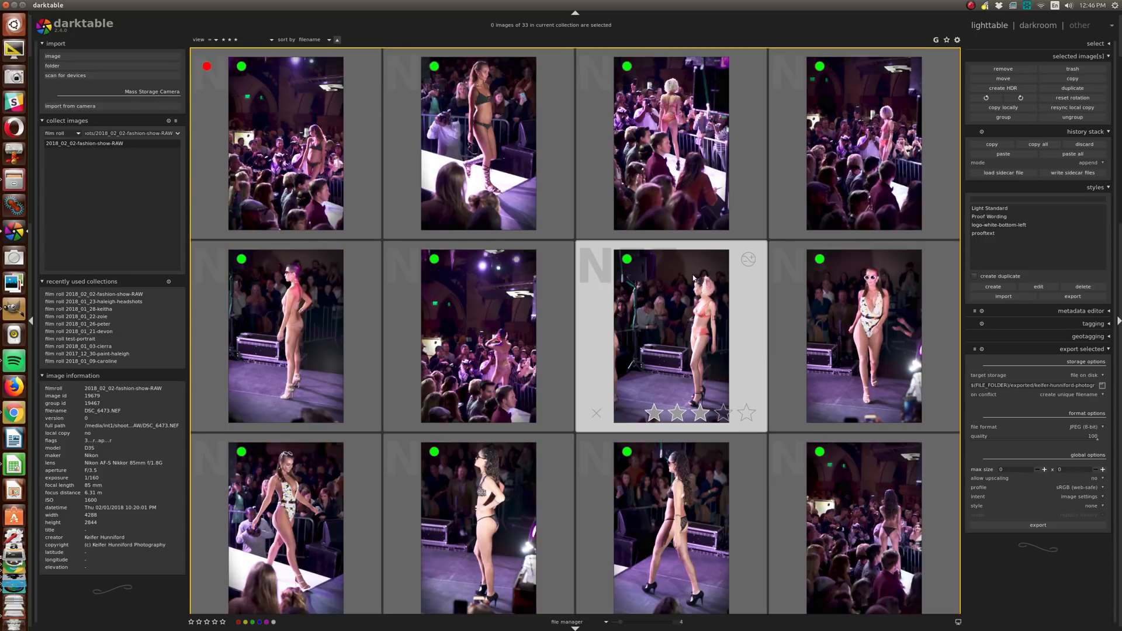
pyautogui.doubleClick(692, 338)
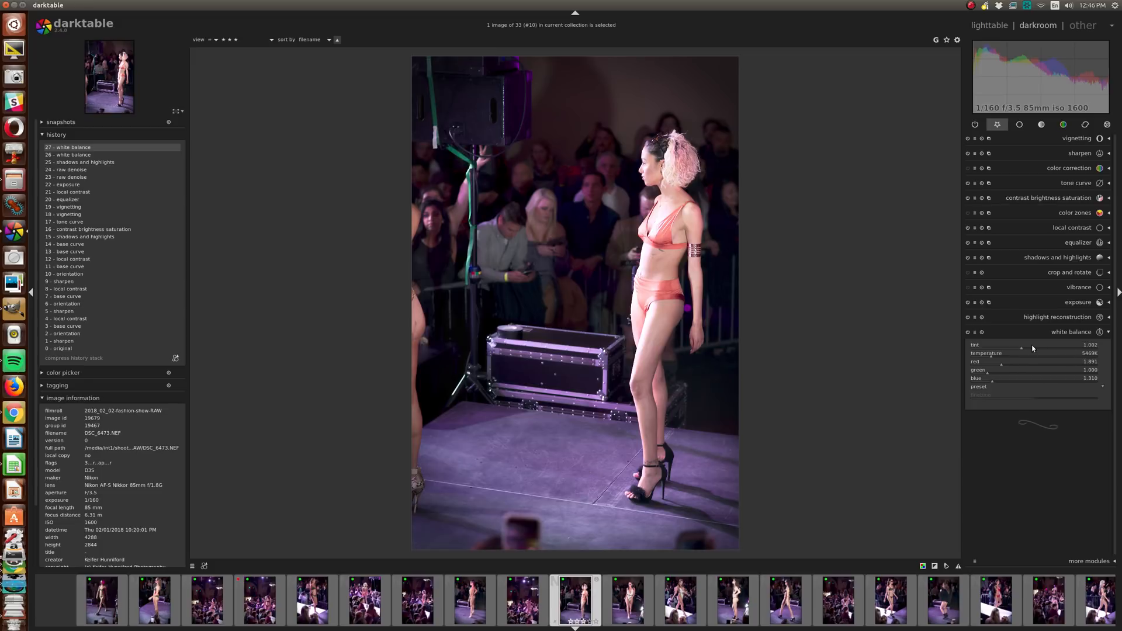
pyautogui.click(1073, 303)
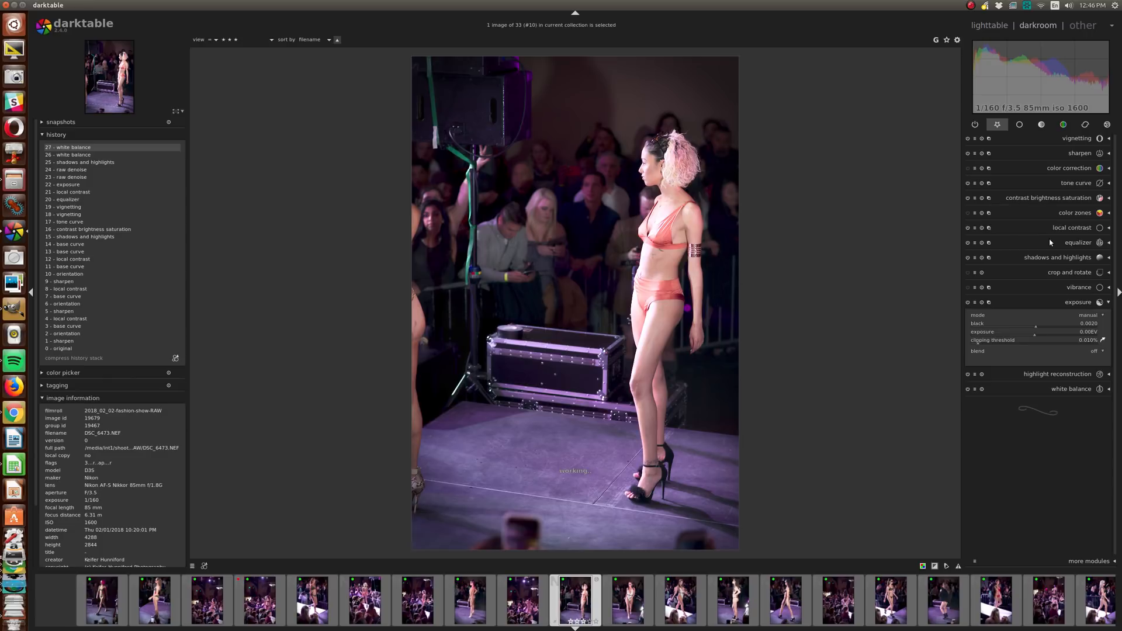
pyautogui.scroll(-1, 1051, 333)
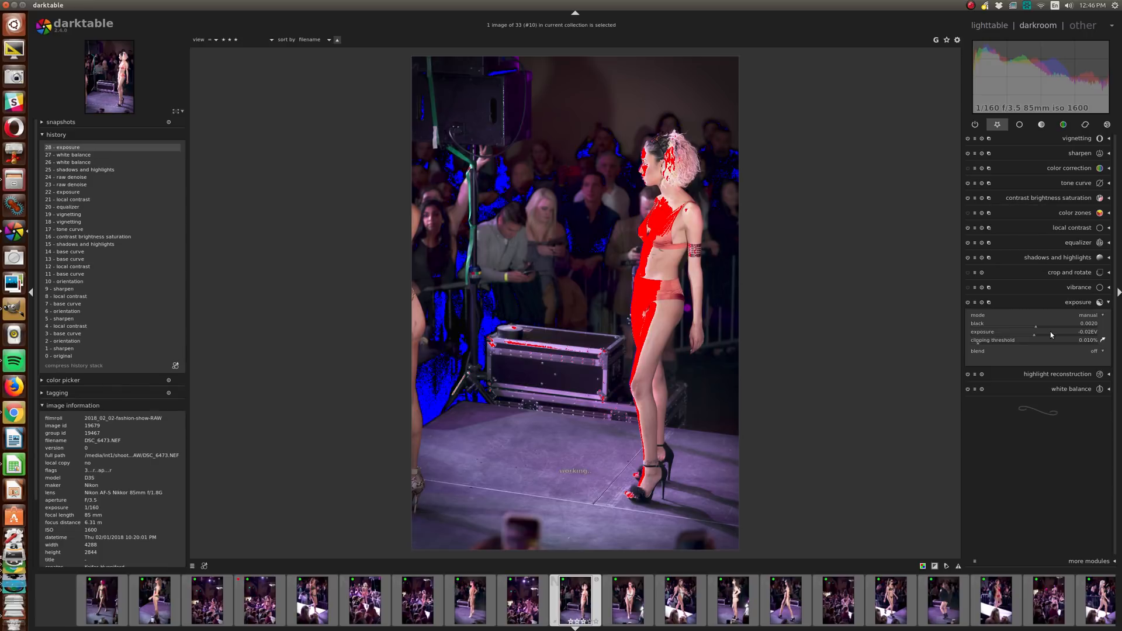
pyautogui.scroll(2, 1052, 335)
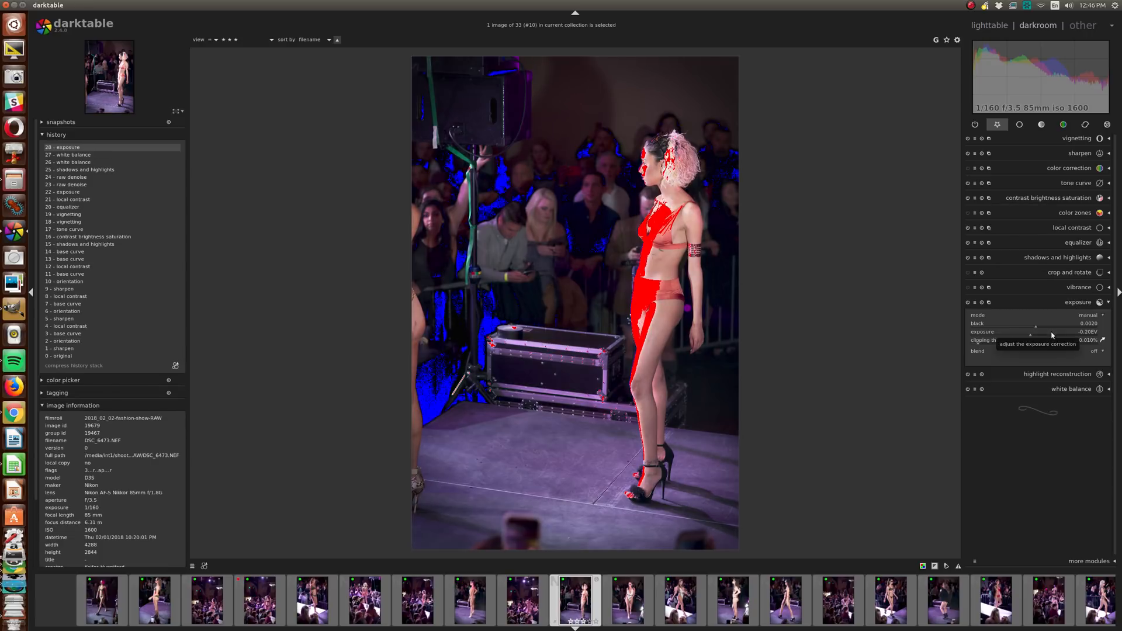
# Step: Slightly adjust the upper part of the base curve of DSC_6473.NEF in the active modules
pyautogui.click(975, 125)
pyautogui.scroll(-2, 1036, 185)
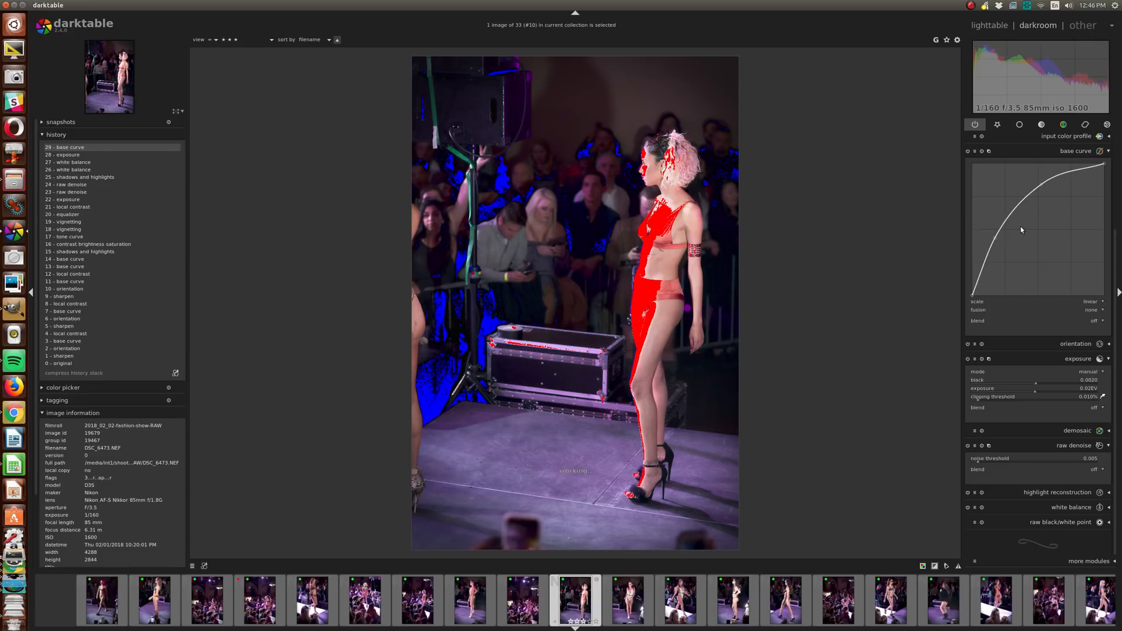
pyautogui.moveTo(1044, 188); pyautogui.dragTo(1038, 187)
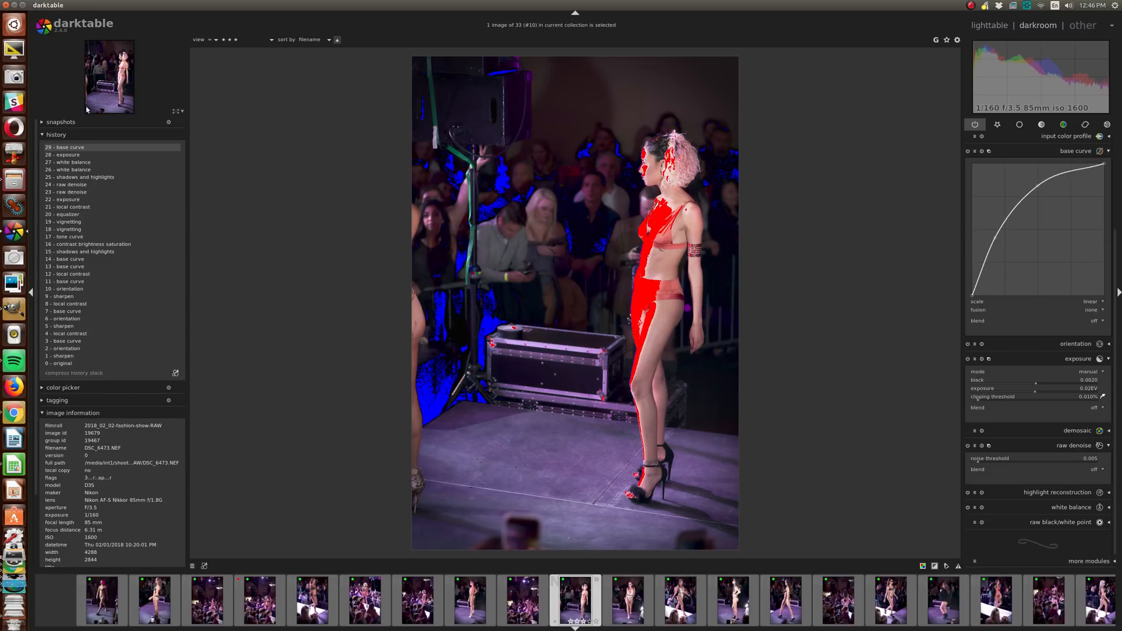
# Step: Revert DSC_6473.NEF's history to before the base curve change and lower its exposure to -1.44 EV
pyautogui.click(80, 154)
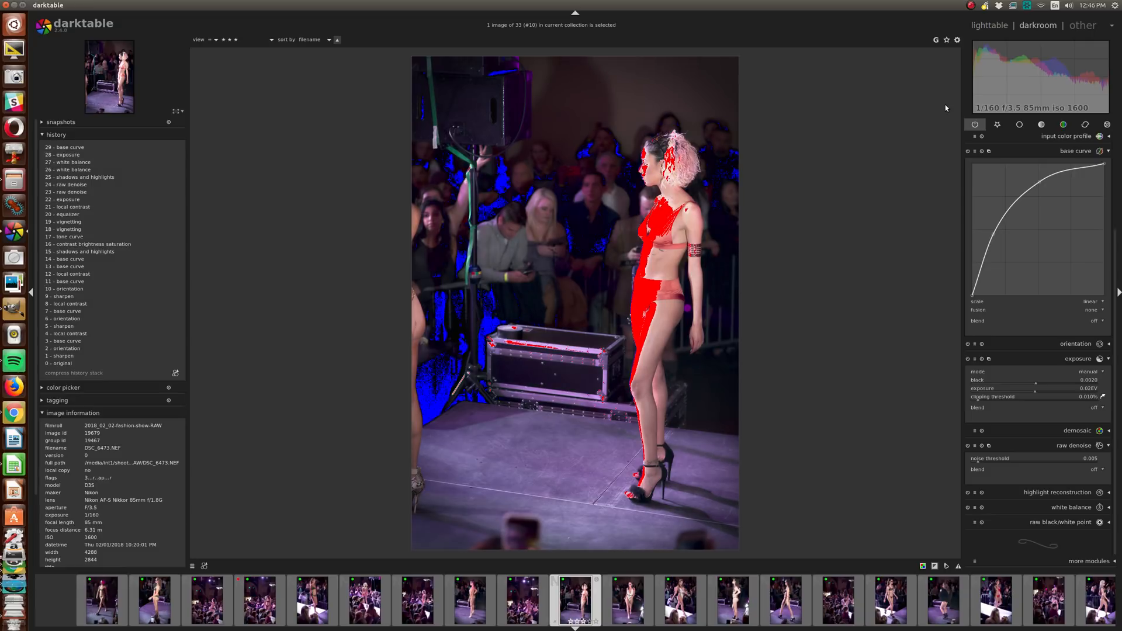
pyautogui.click(997, 125)
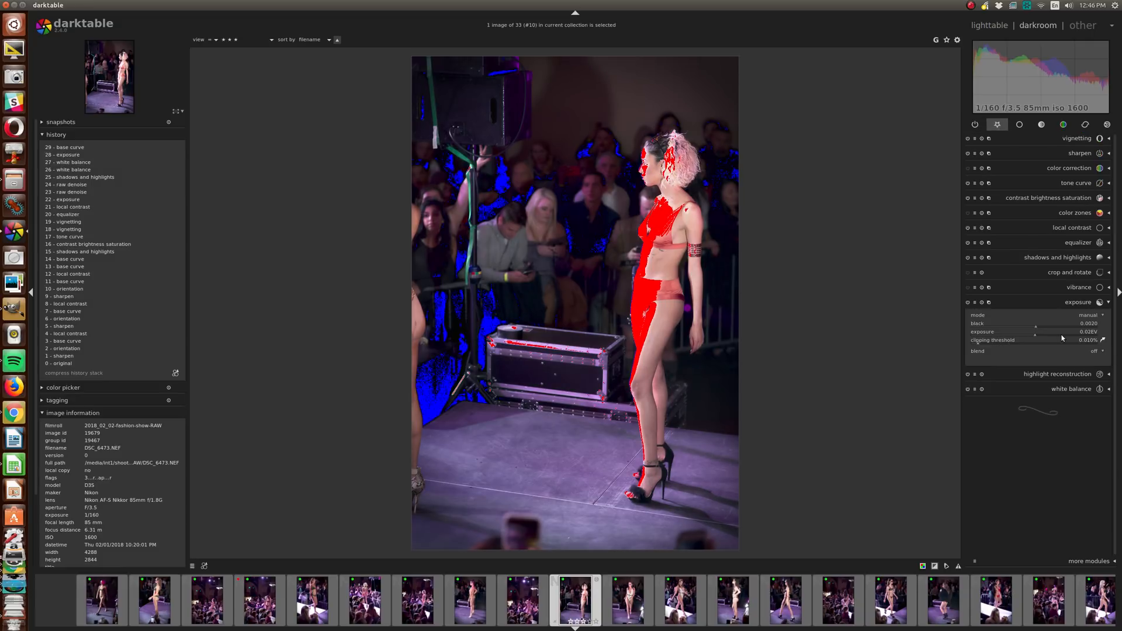
pyautogui.scroll(-12, 1057, 334)
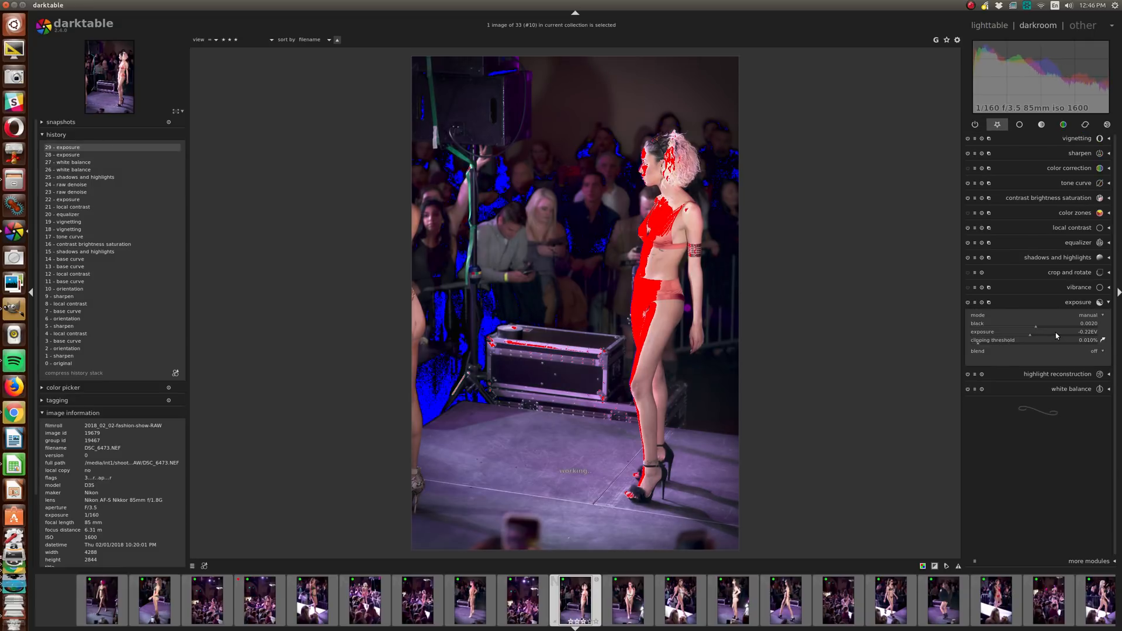
pyautogui.scroll(-1, 1055, 334)
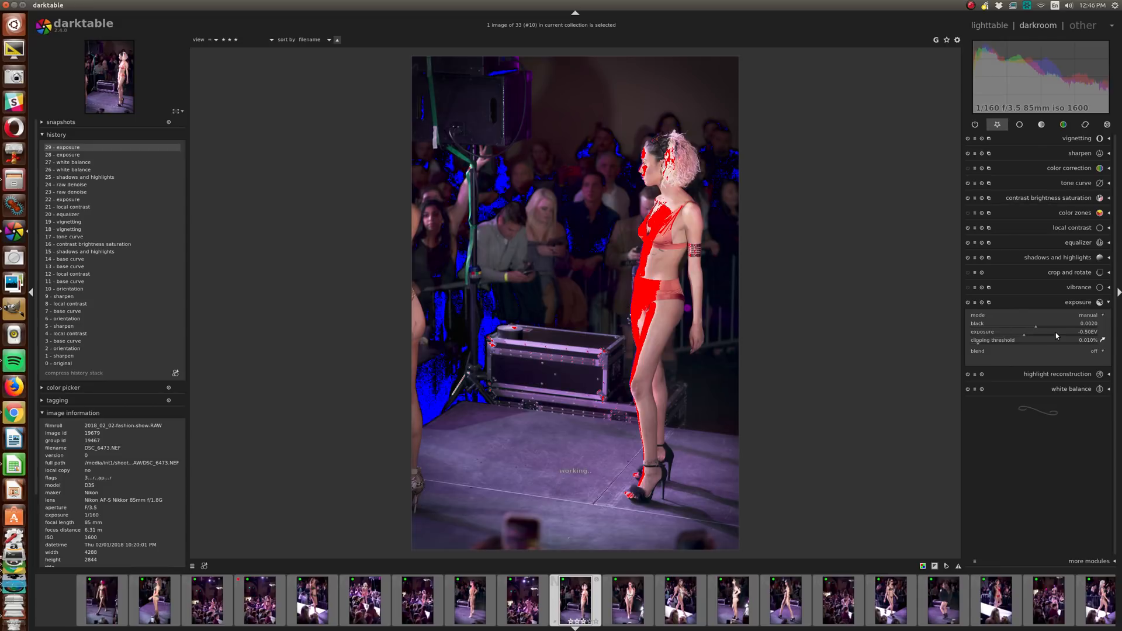
pyautogui.scroll(-10, 1056, 334)
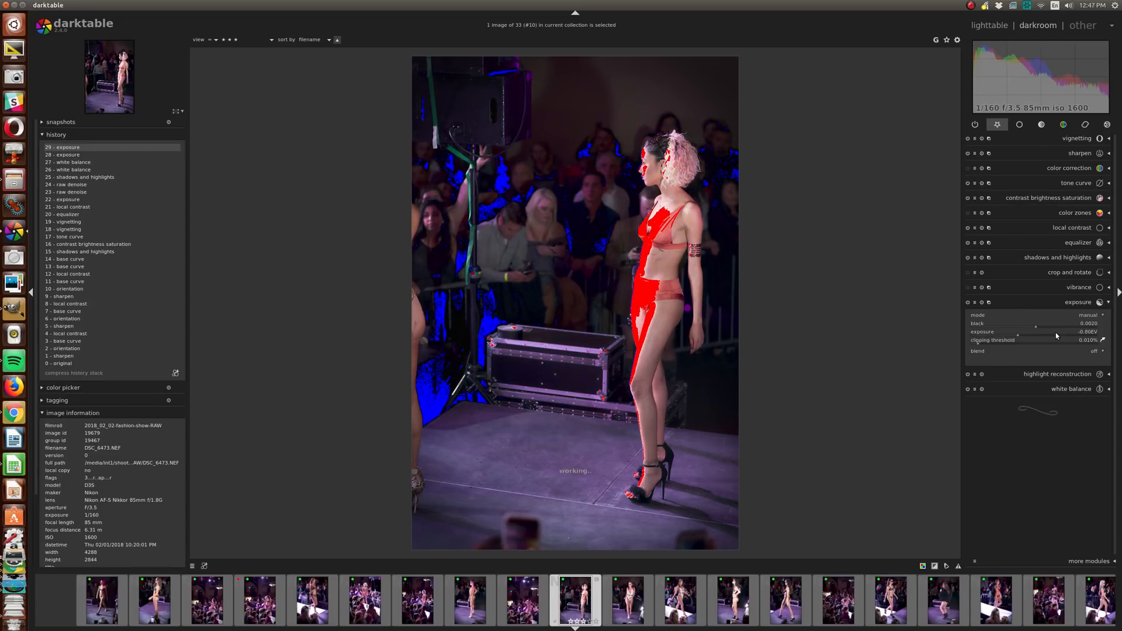
pyautogui.scroll(-5, 1056, 332)
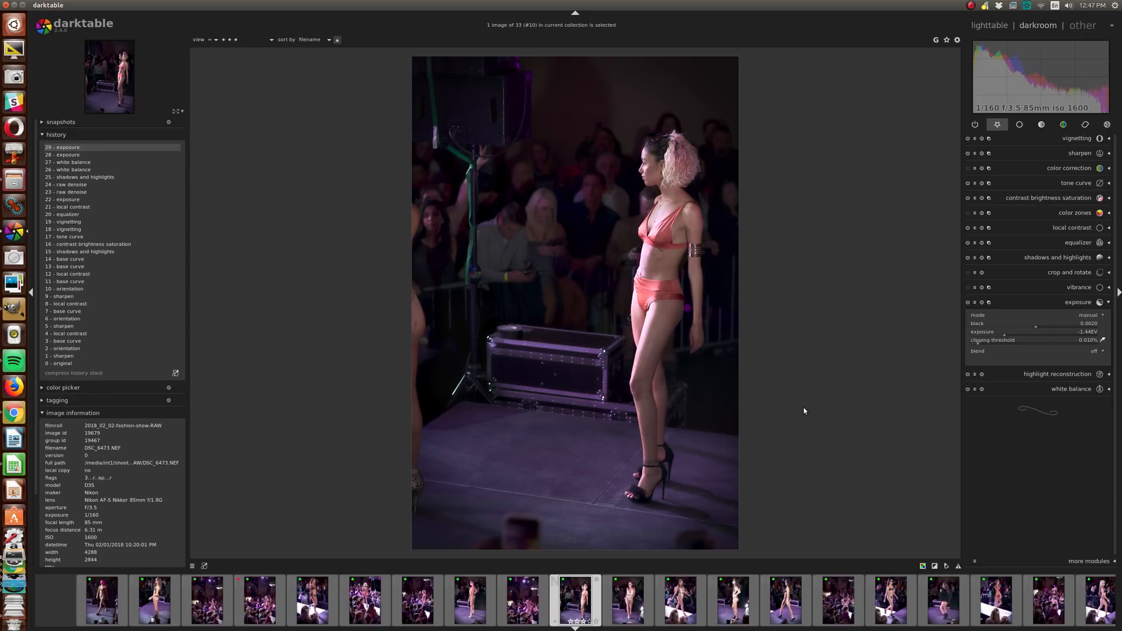
# Step: Compare the darkened DSC_6473.NEF with its neighbours in the lighttable, and roll its history back to step 28 in the darkroom
pyautogui.click(990, 26)
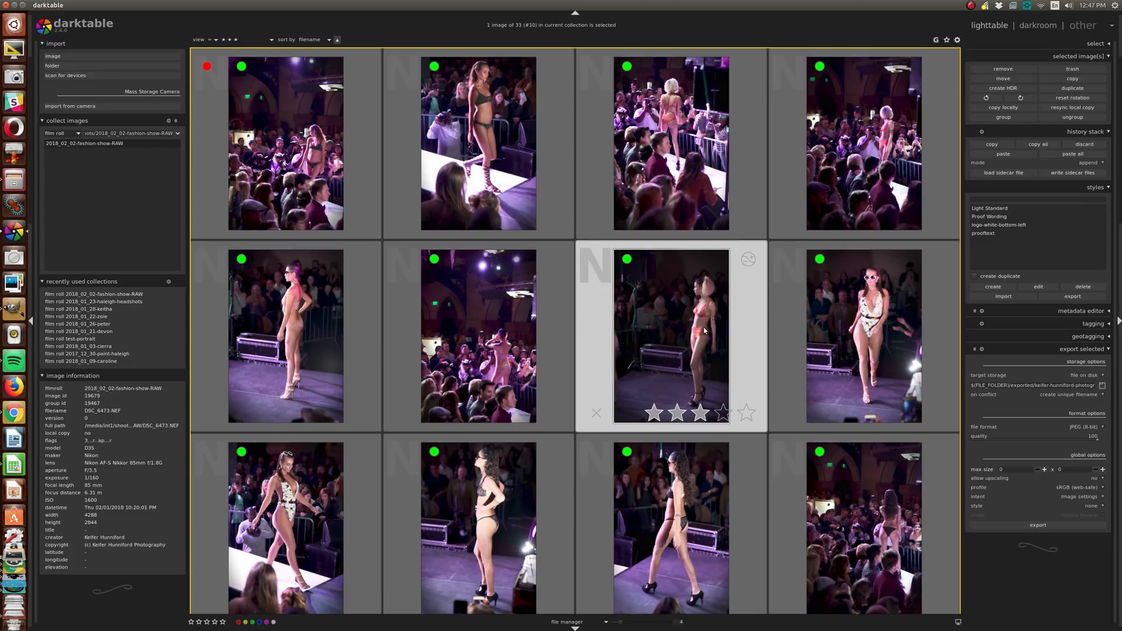
pyautogui.doubleClick(768, 334)
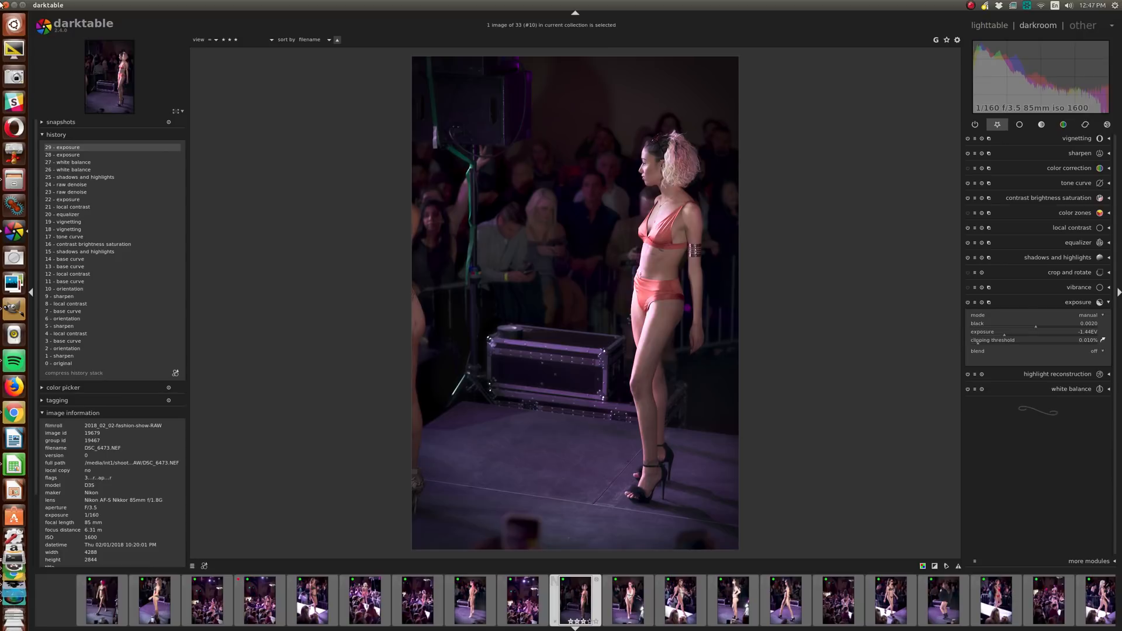
pyautogui.click(82, 155)
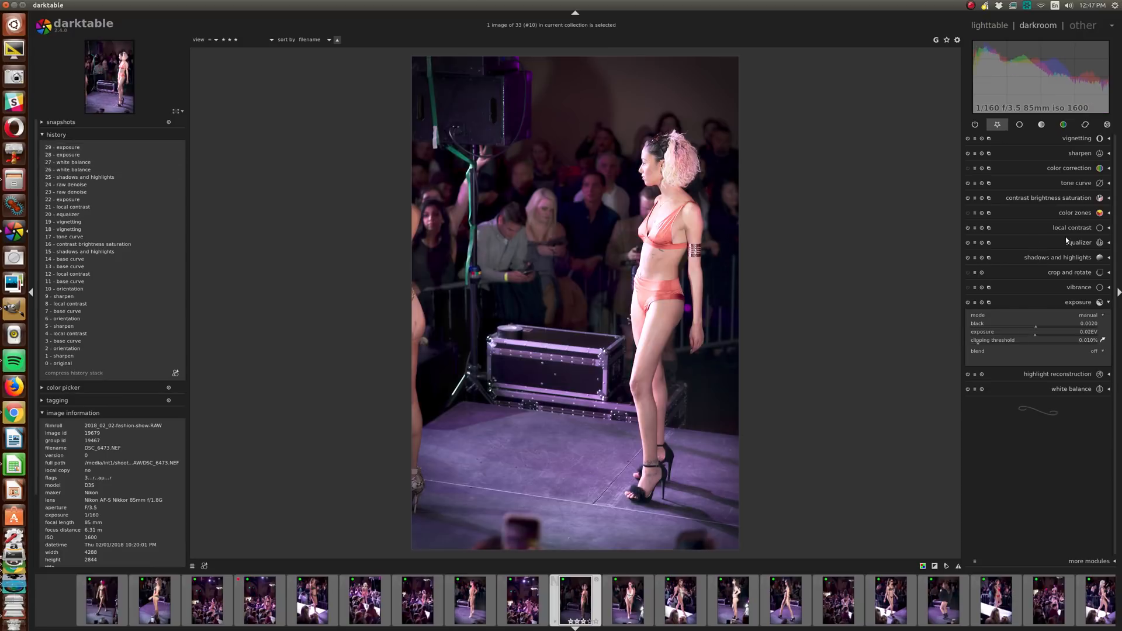
# Step: Set the highlights of DSC_6473.NEF to -23.96 in the shadows and highlights module
pyautogui.click(1065, 262)
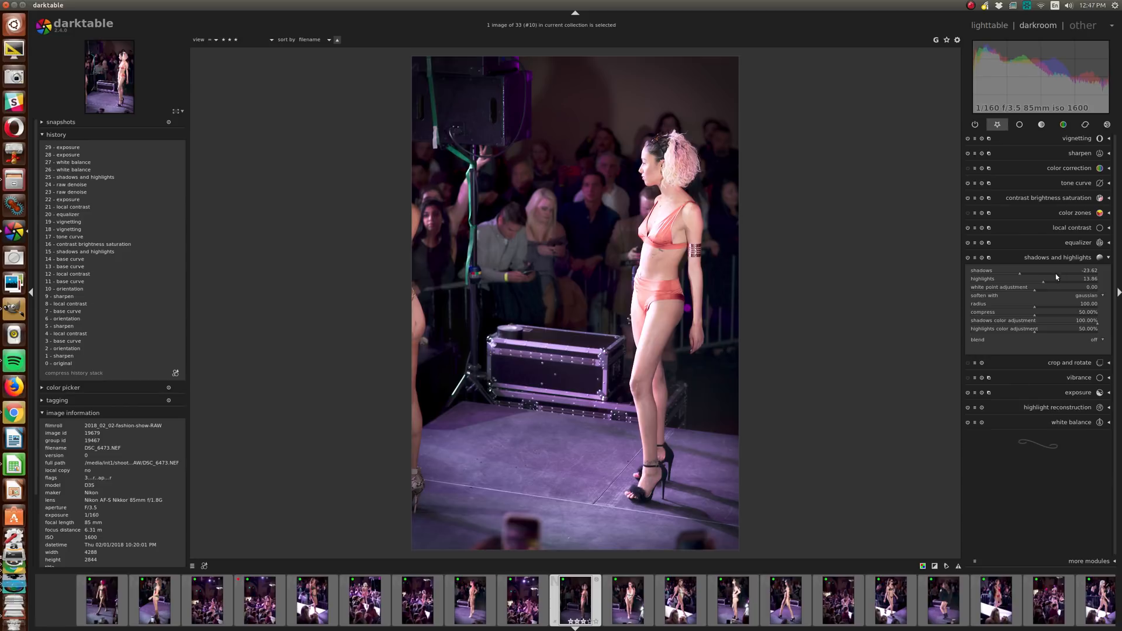
pyautogui.moveTo(1044, 284); pyautogui.dragTo(1030, 285)
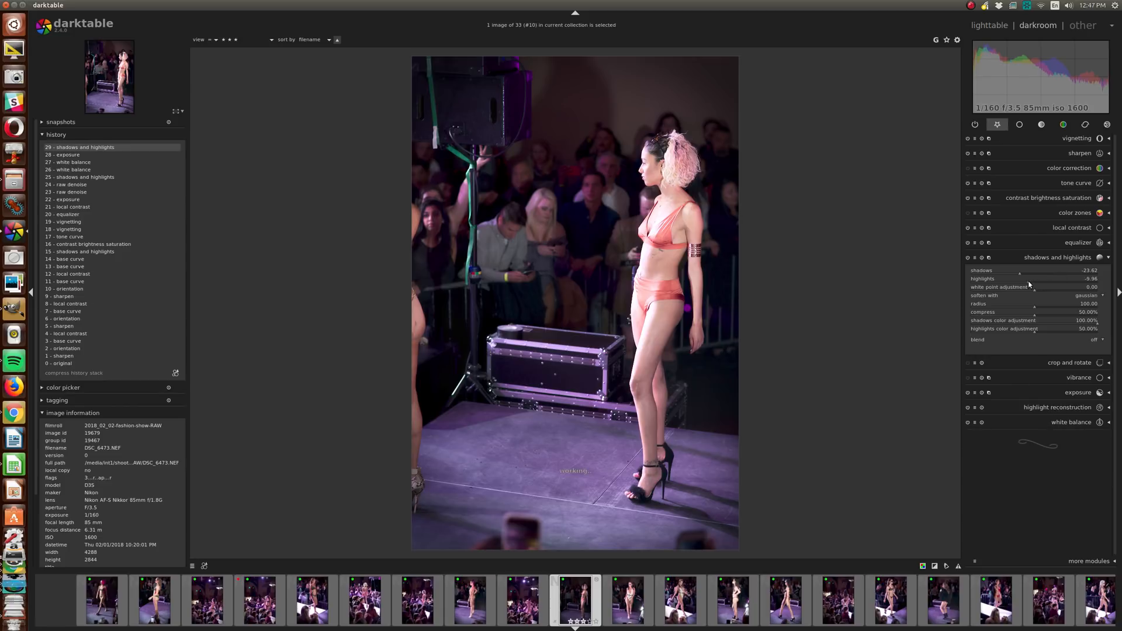
pyautogui.scroll(-1, 1031, 284)
# Step: Toggle the equalizer on DSC_6473.NEF to compare its effect and leave it switched off
pyautogui.click(968, 243)
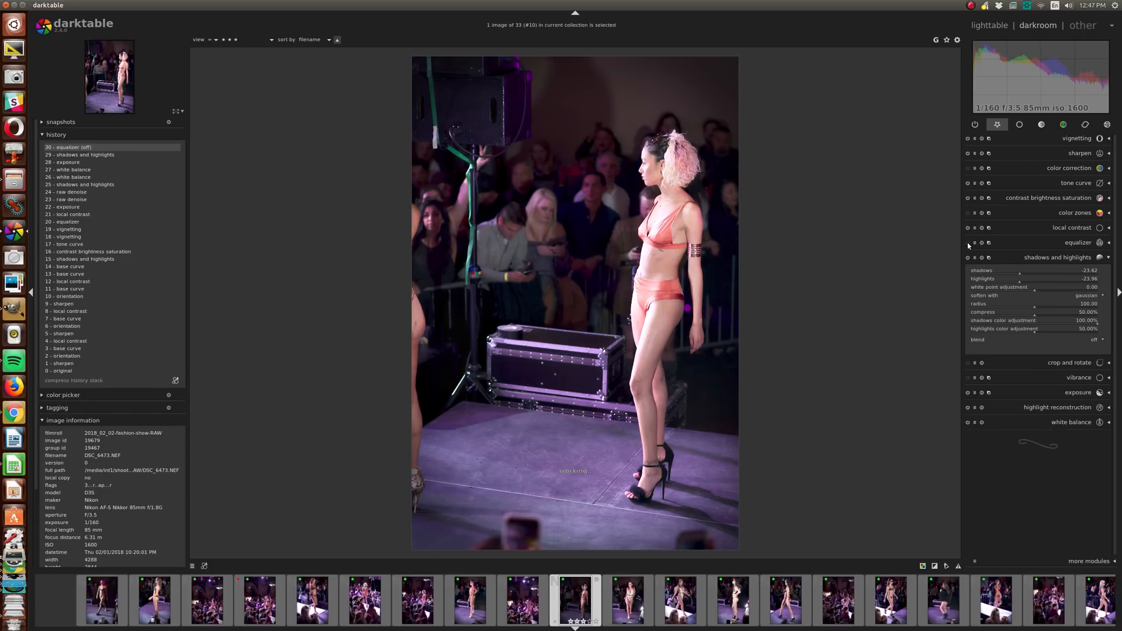
pyautogui.click(967, 243)
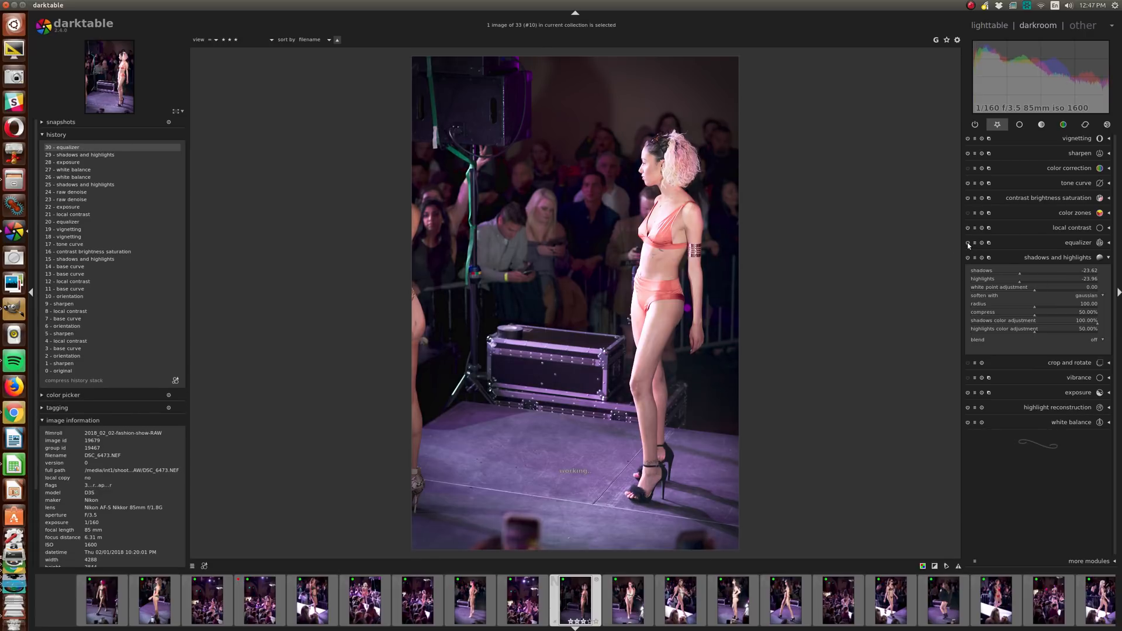
pyautogui.click(967, 243)
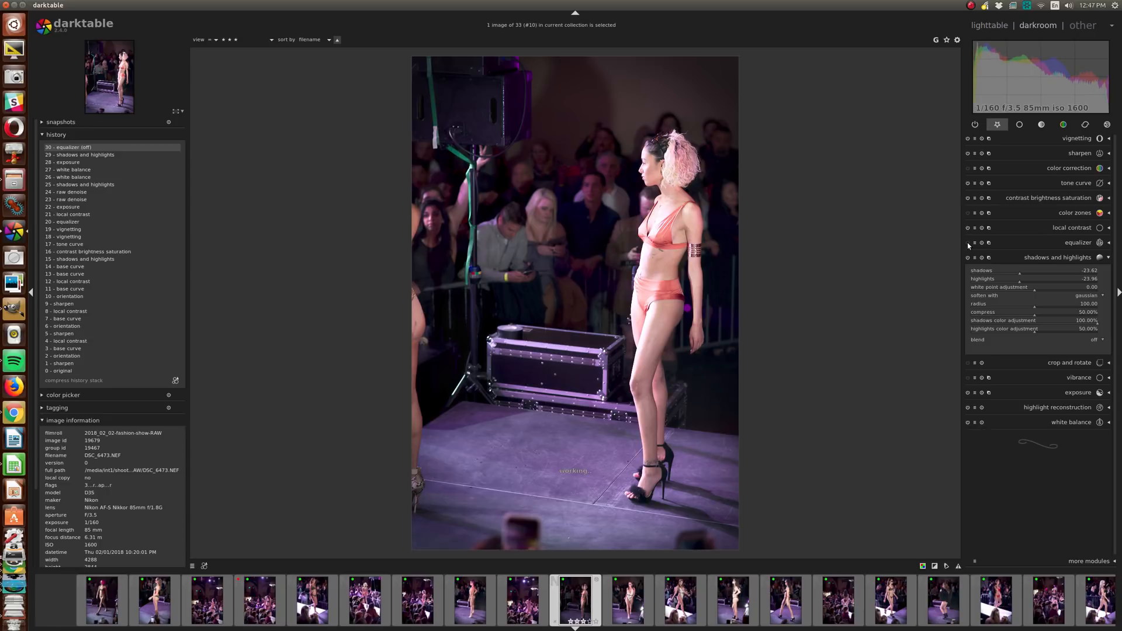
# Step: Look at the tone curve of DSC_6473.NEF and set its exposure to -0.71 EV
pyautogui.click(1071, 181)
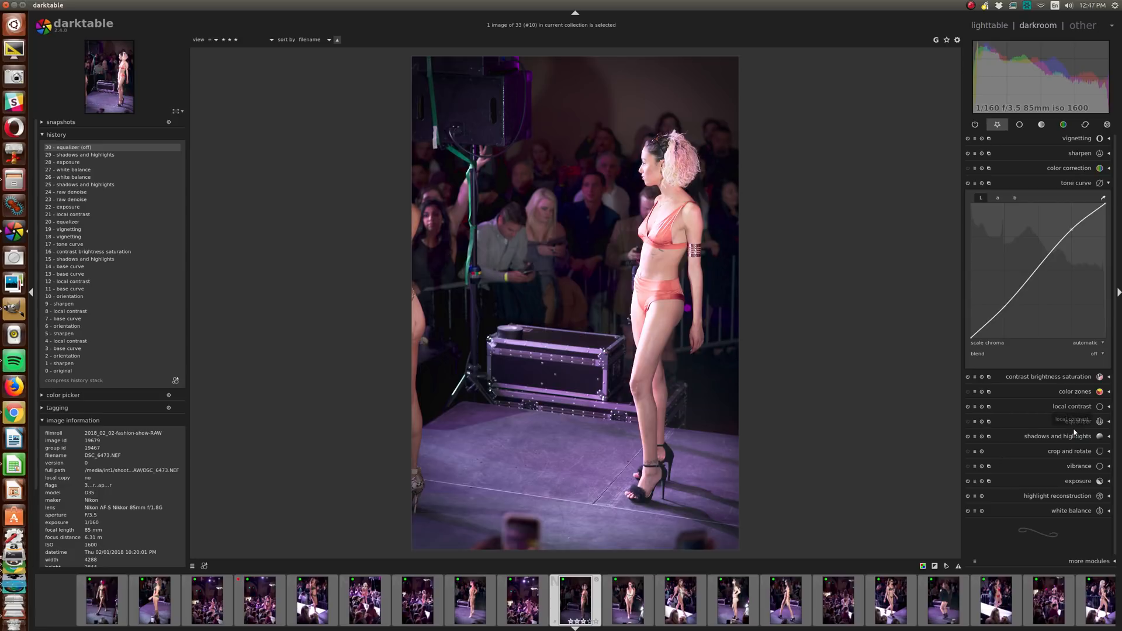
pyautogui.click(1078, 482)
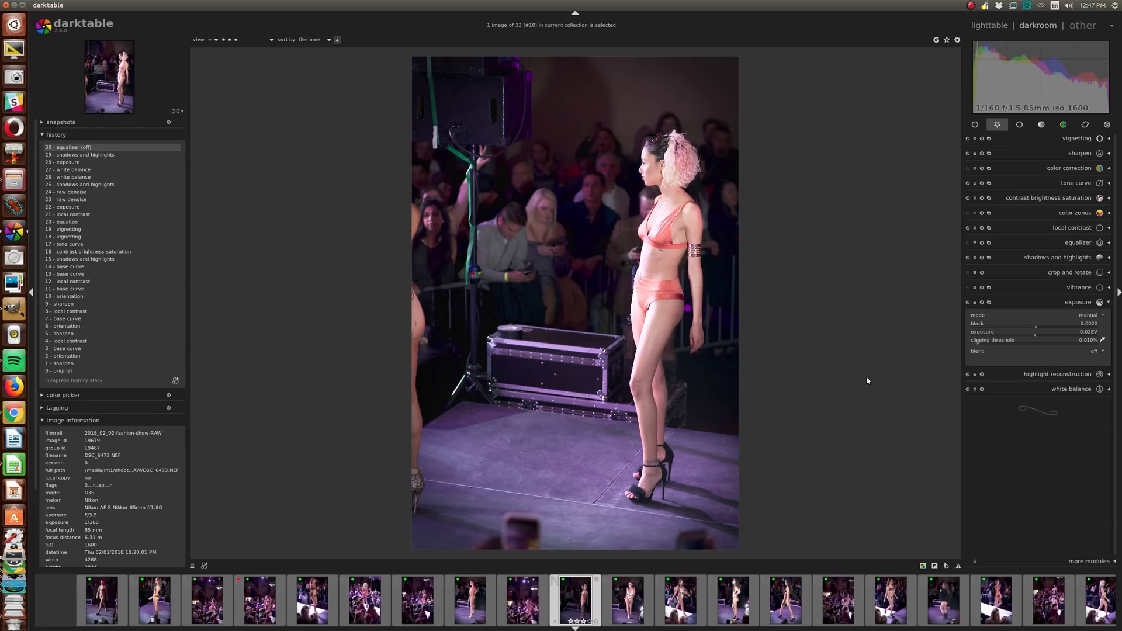
pyautogui.moveTo(1033, 337); pyautogui.dragTo(1020, 337)
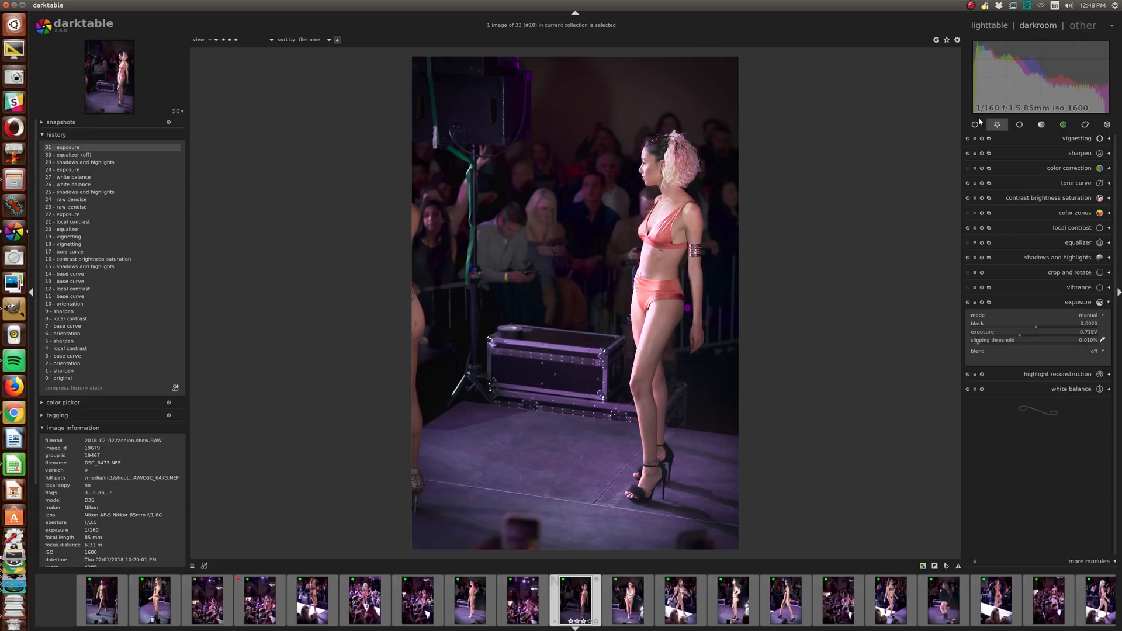
# Step: Return to the lighttable and copy only the exposure item from the history stack of DSC_6473.NEF
pyautogui.press('l')
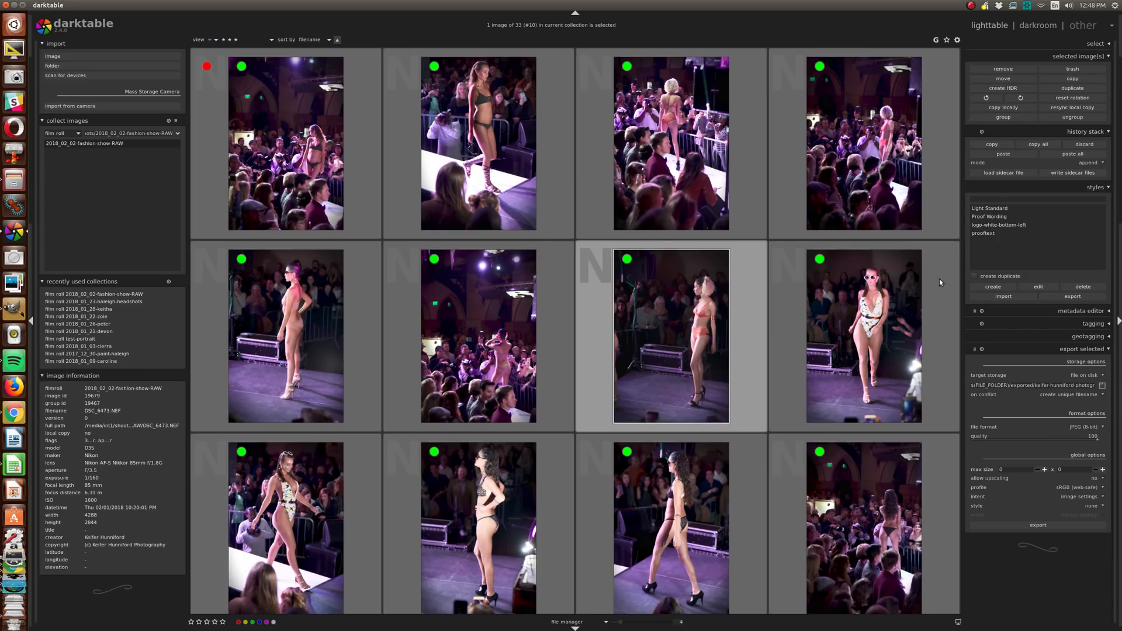
pyautogui.click(993, 143)
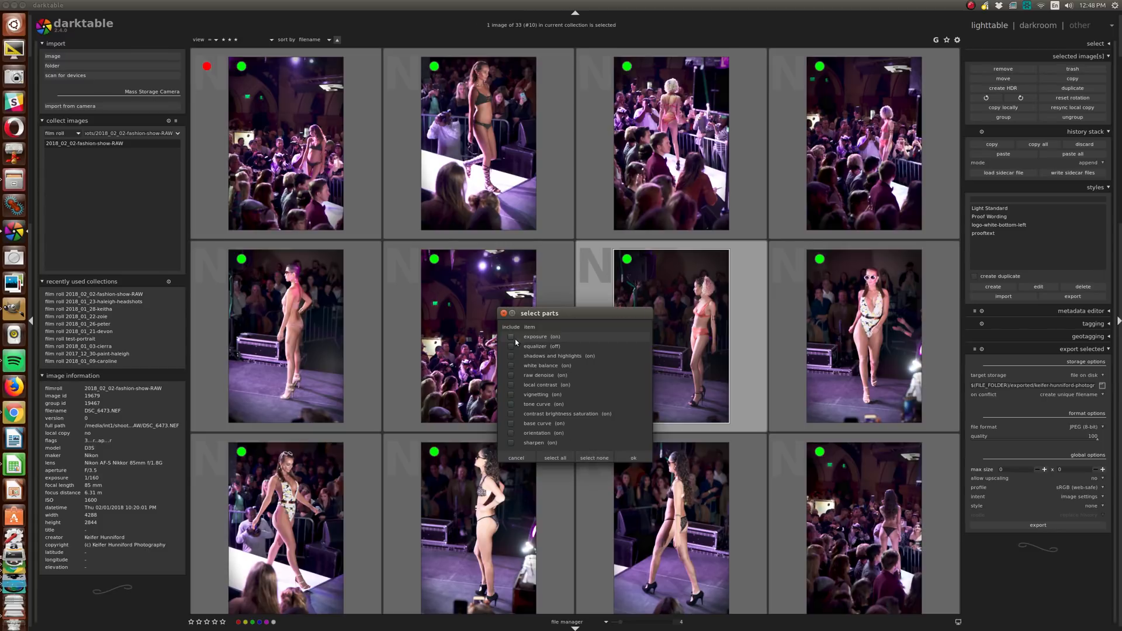
pyautogui.click(636, 458)
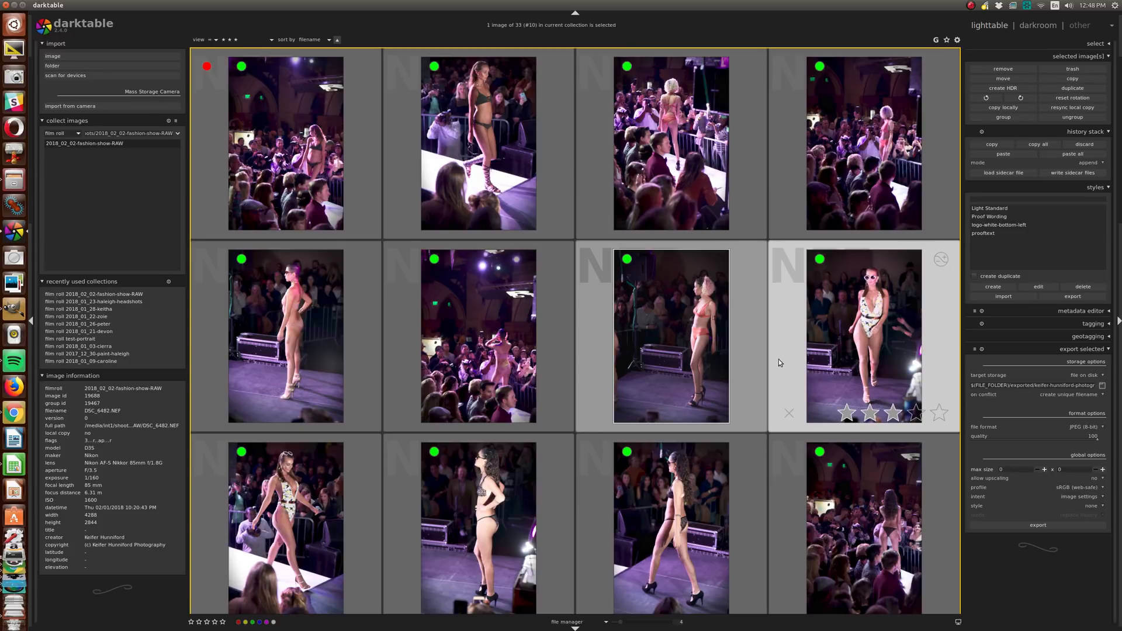
# Step: Select the similarly lit shots DSC_6491.NEF and DSC_6492.NEF and paste only the copied exposure setting onto them
pyautogui.scroll(-1, 705, 332)
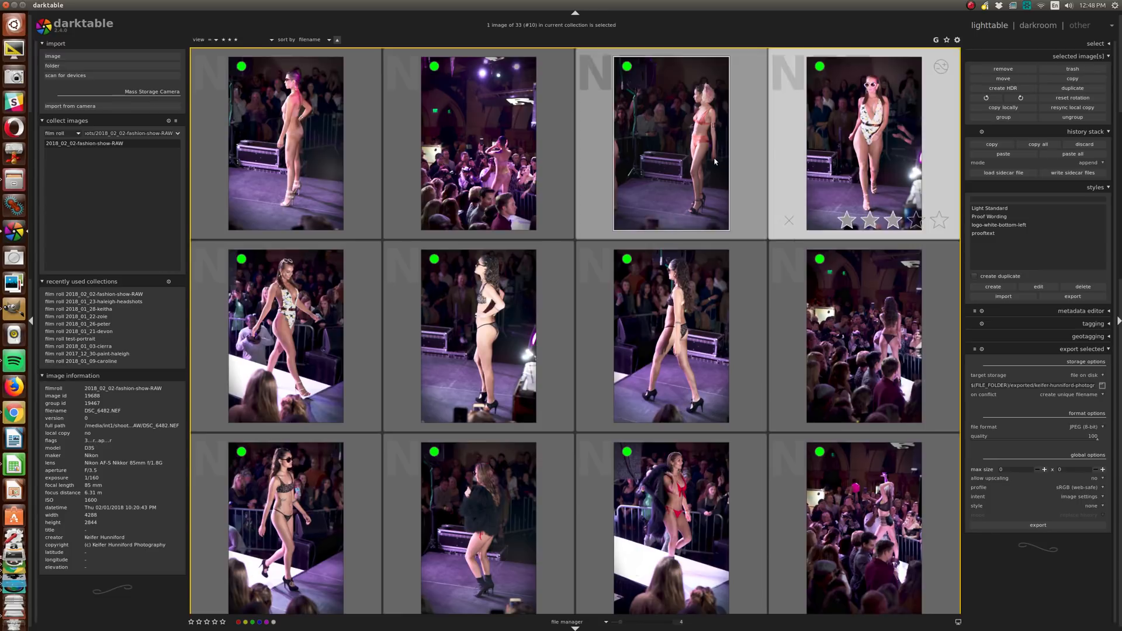
pyautogui.keyDown('ctrl'); pyautogui.click(494, 325); pyautogui.keyUp('ctrl')
pyautogui.scroll(-1, 495, 325)
pyautogui.scroll(-1, 495, 325)
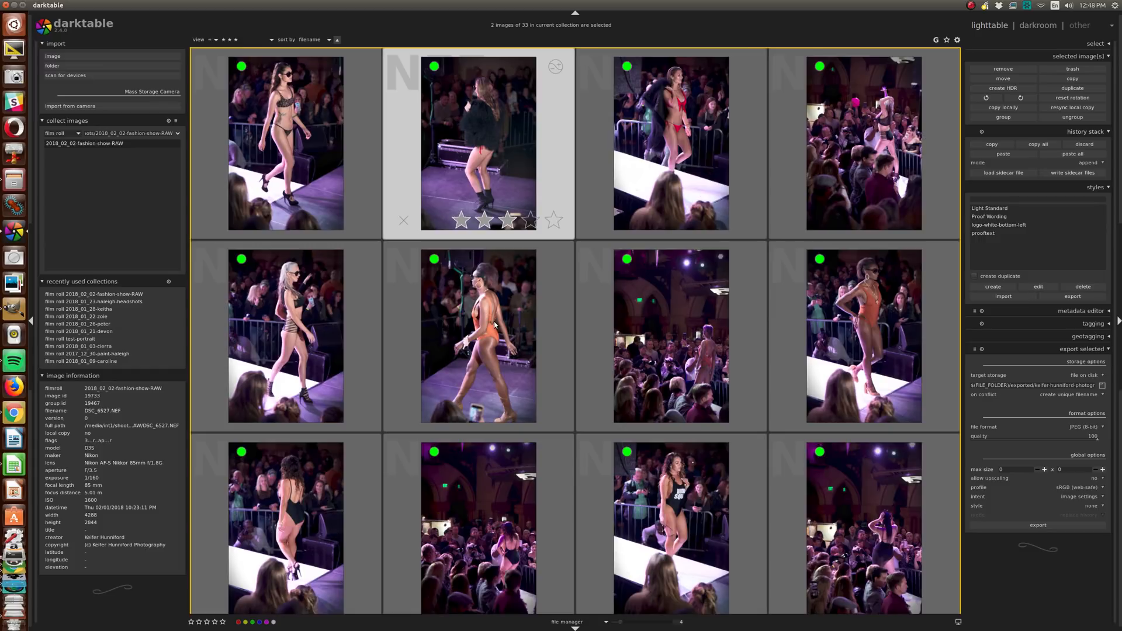
pyautogui.scroll(-2, 494, 325)
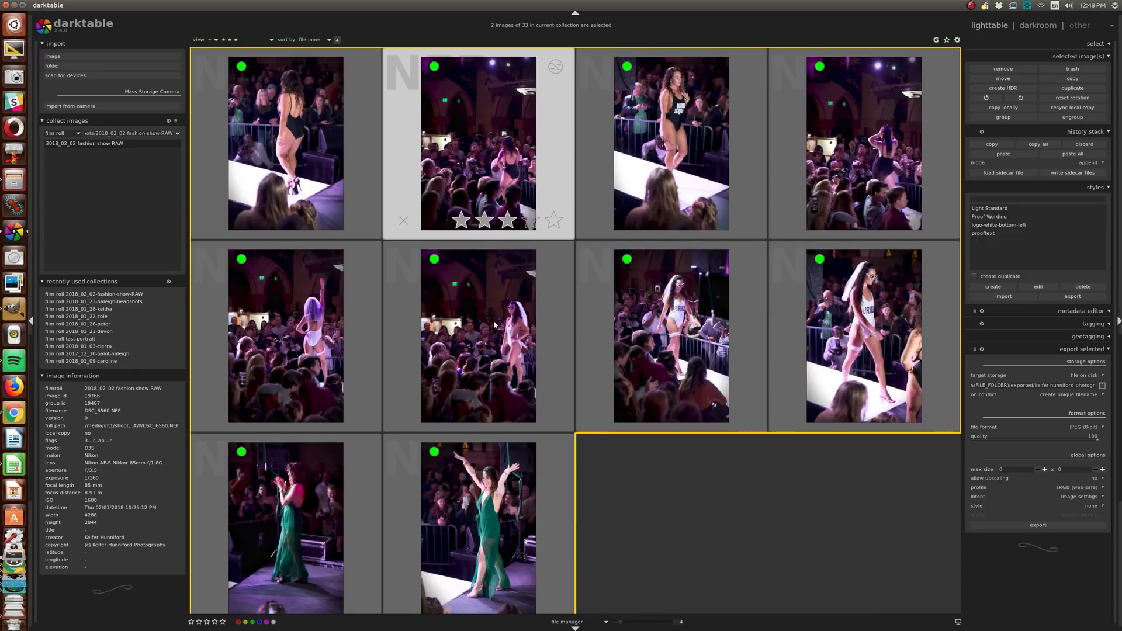
pyautogui.scroll(-1, 489, 350)
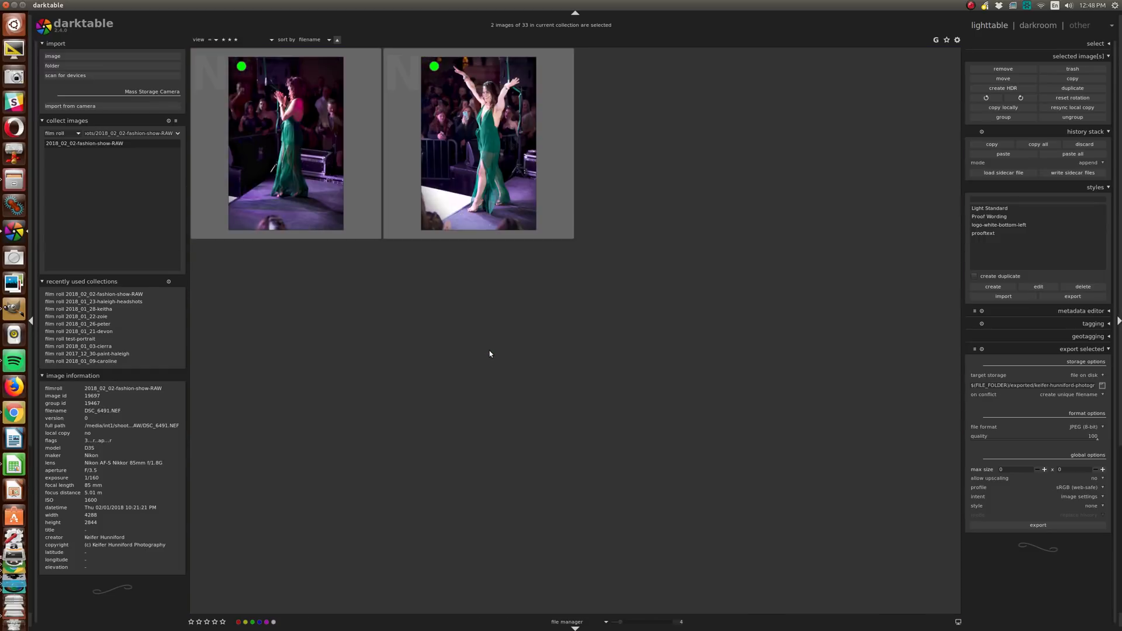
pyautogui.scroll(3, 489, 350)
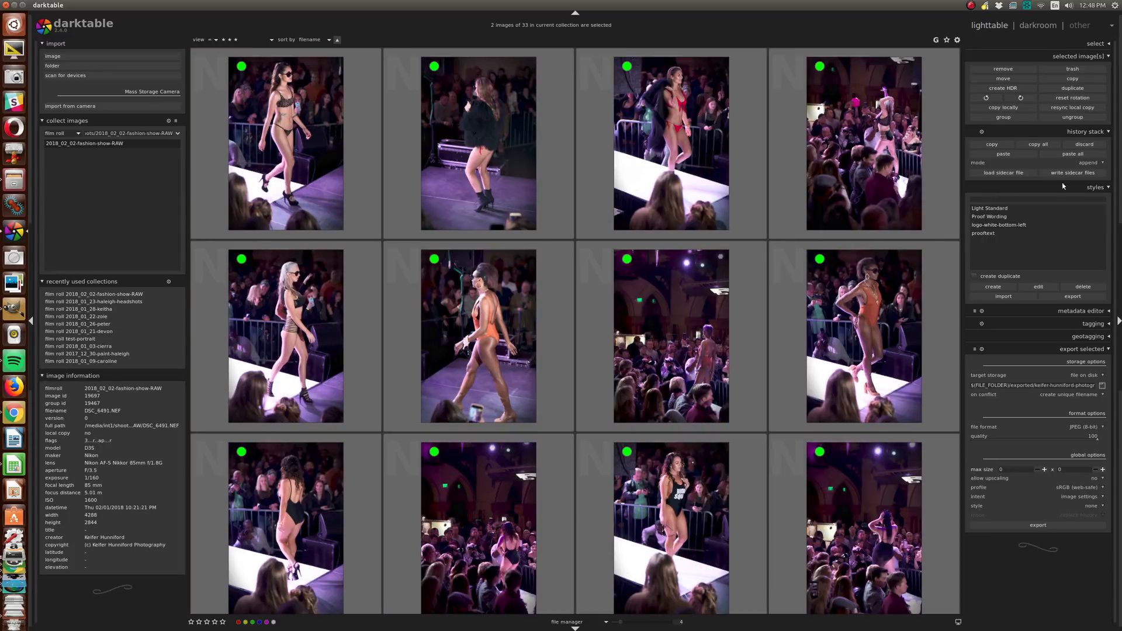
pyautogui.click(1032, 155)
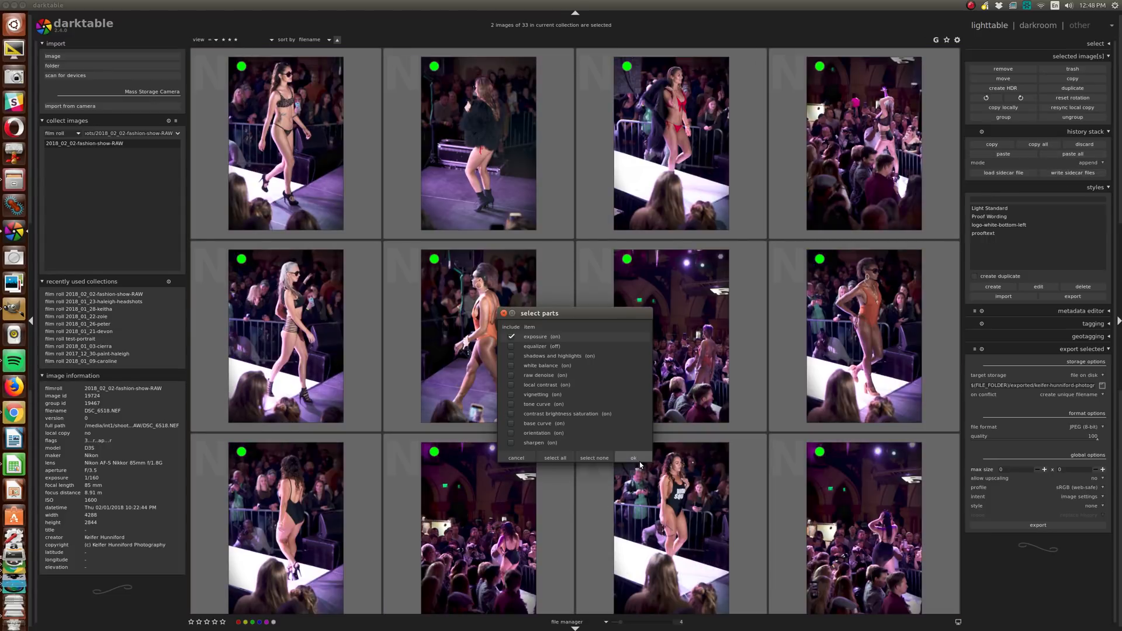
pyautogui.click(639, 460)
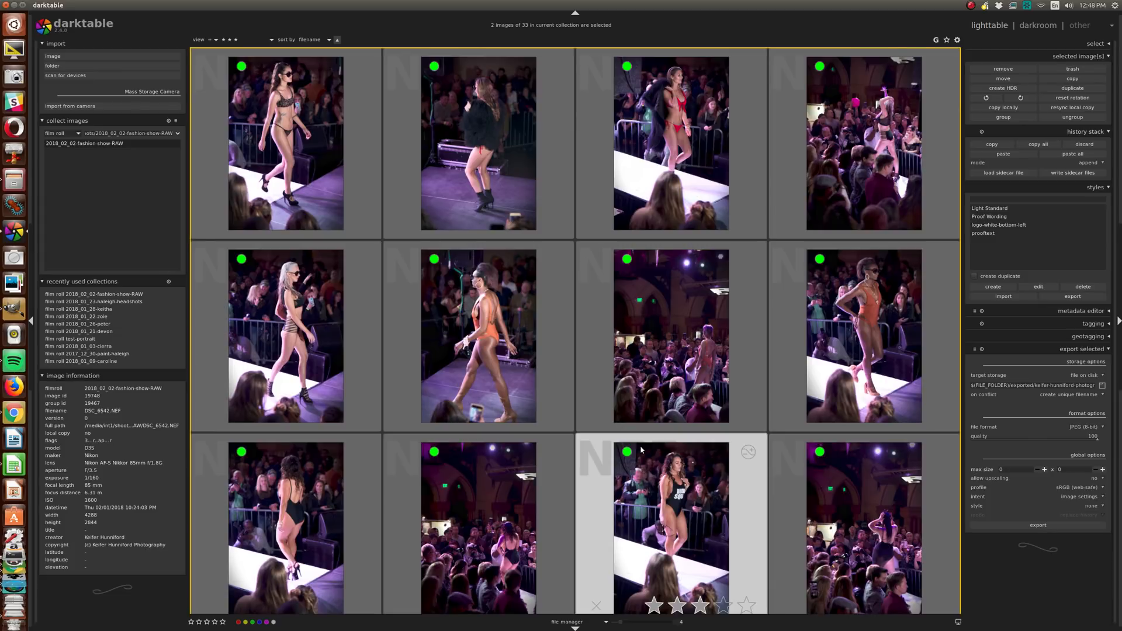
# Step: Open DSC_6454.NEF in the darkroom and set the crop and rotate aspect to original image
pyautogui.scroll(1, 641, 450)
pyautogui.scroll(2, 642, 450)
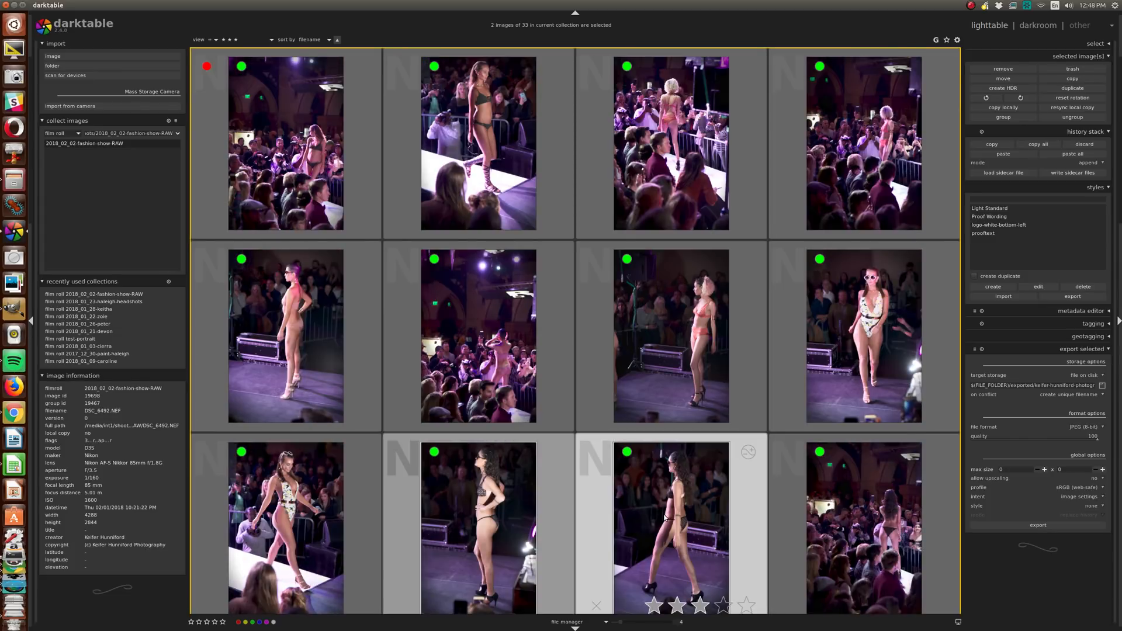
pyautogui.scroll(1, 665, 517)
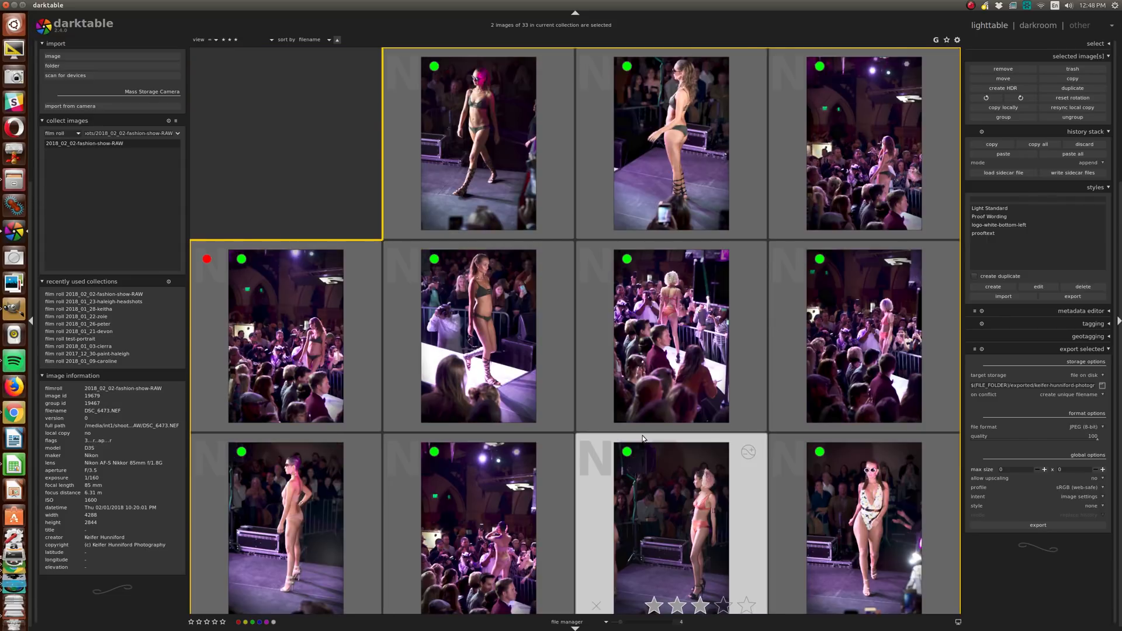
pyautogui.doubleClick(847, 158)
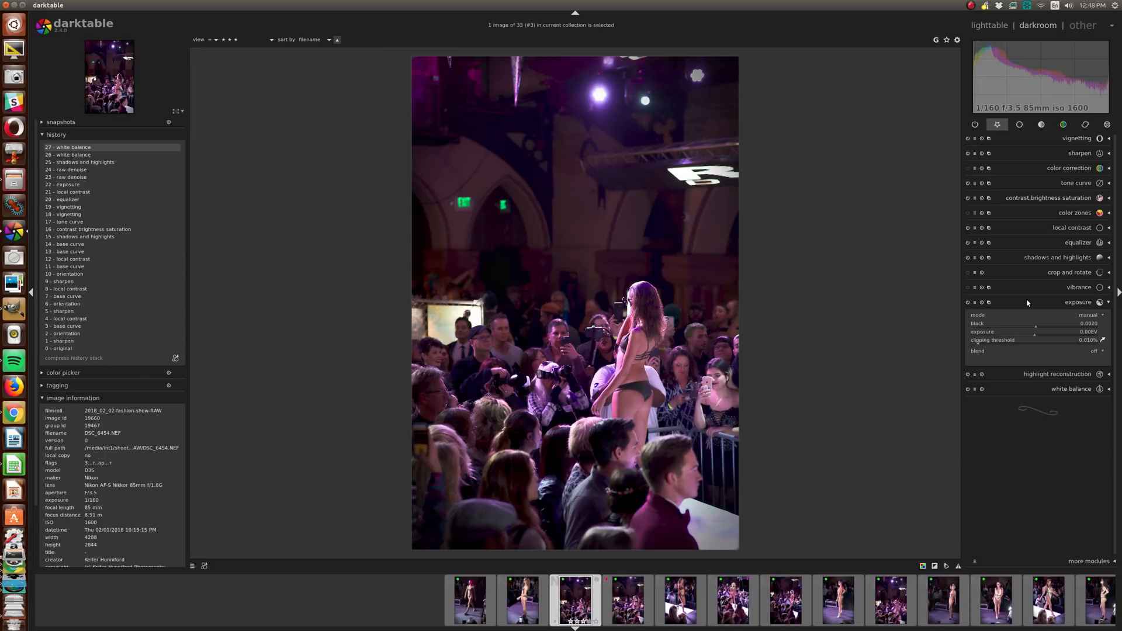
pyautogui.click(1059, 275)
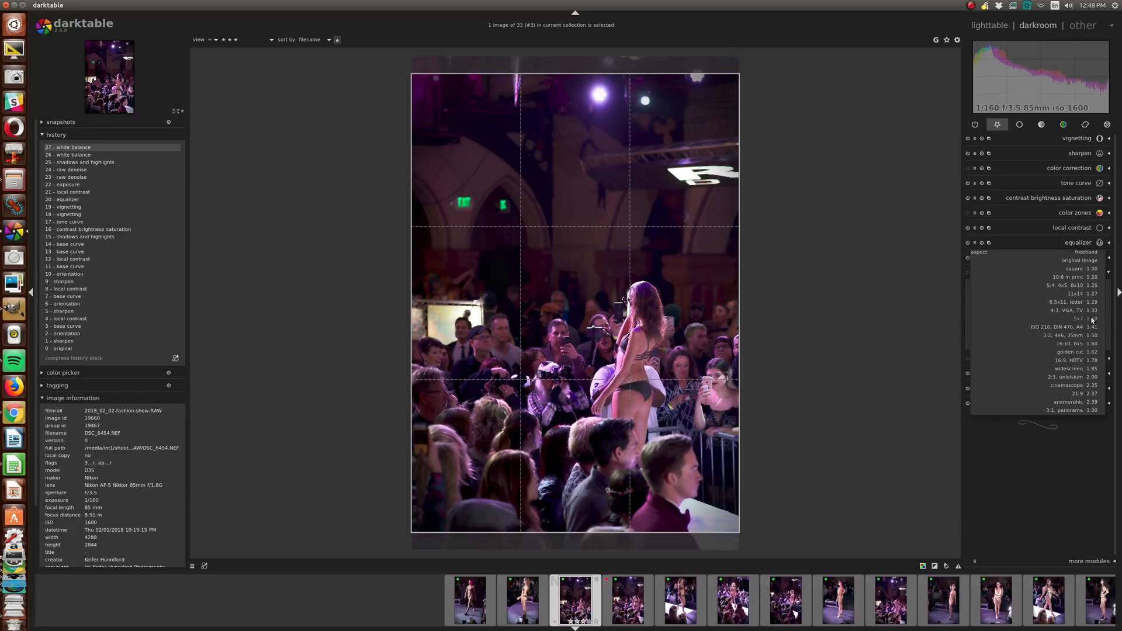
pyautogui.click(1093, 319)
pyautogui.click(1081, 261)
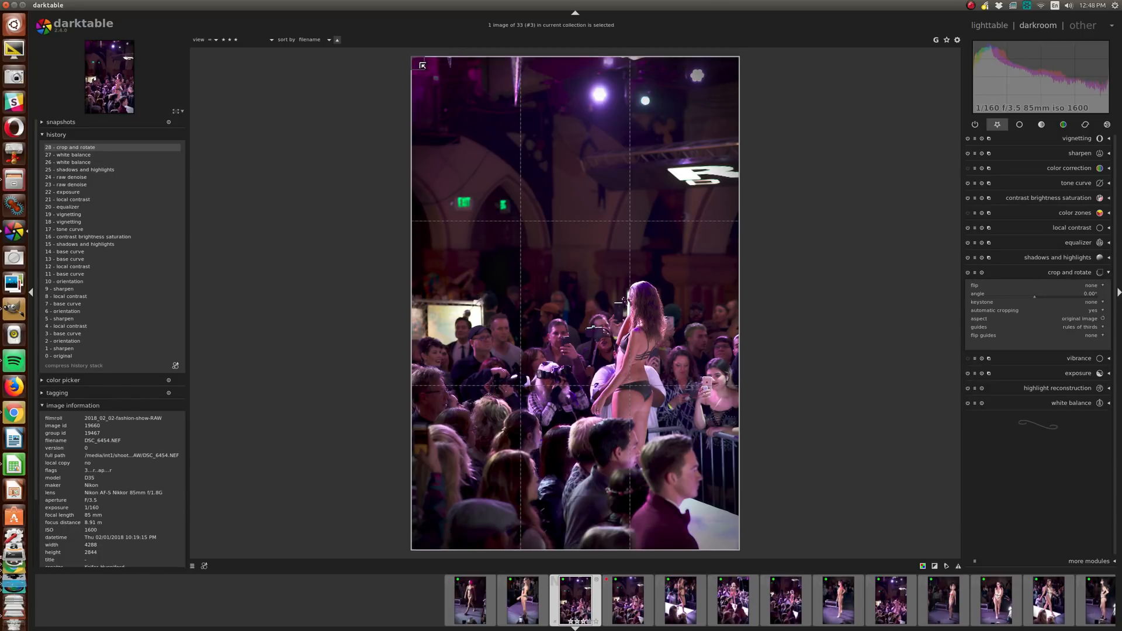
# Step: Crop DSC_6454.NEF to a frame about 2128 pixels wide around the model and apply it
pyautogui.moveTo(420, 64); pyautogui.dragTo(503, 189)
pyautogui.moveTo(675, 323); pyautogui.dragTo(662, 324)
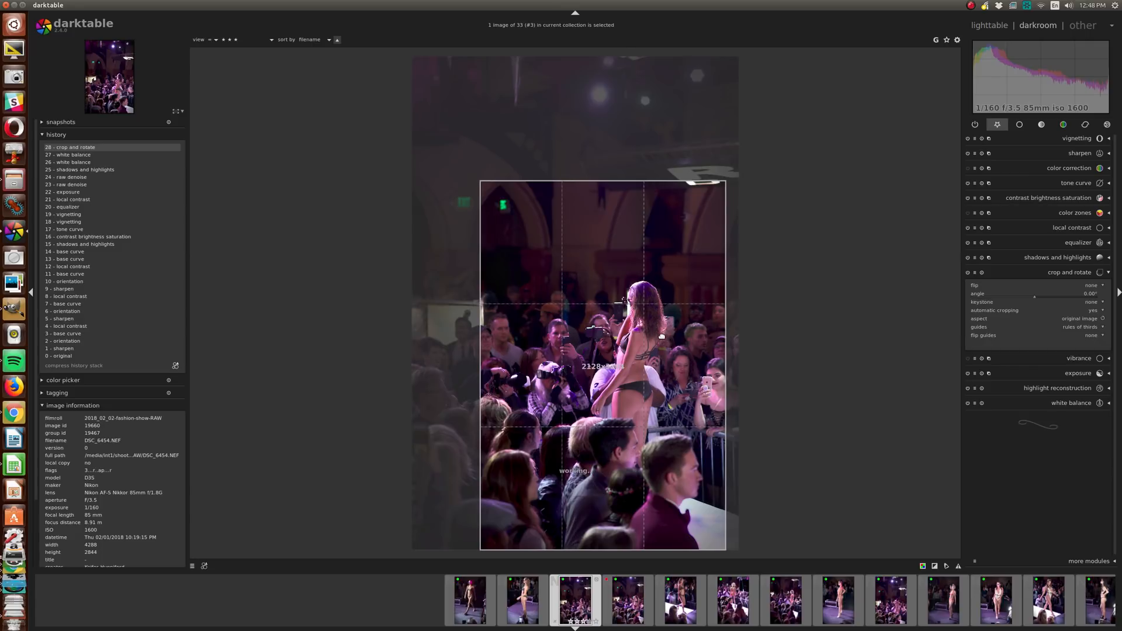
pyautogui.click(1078, 274)
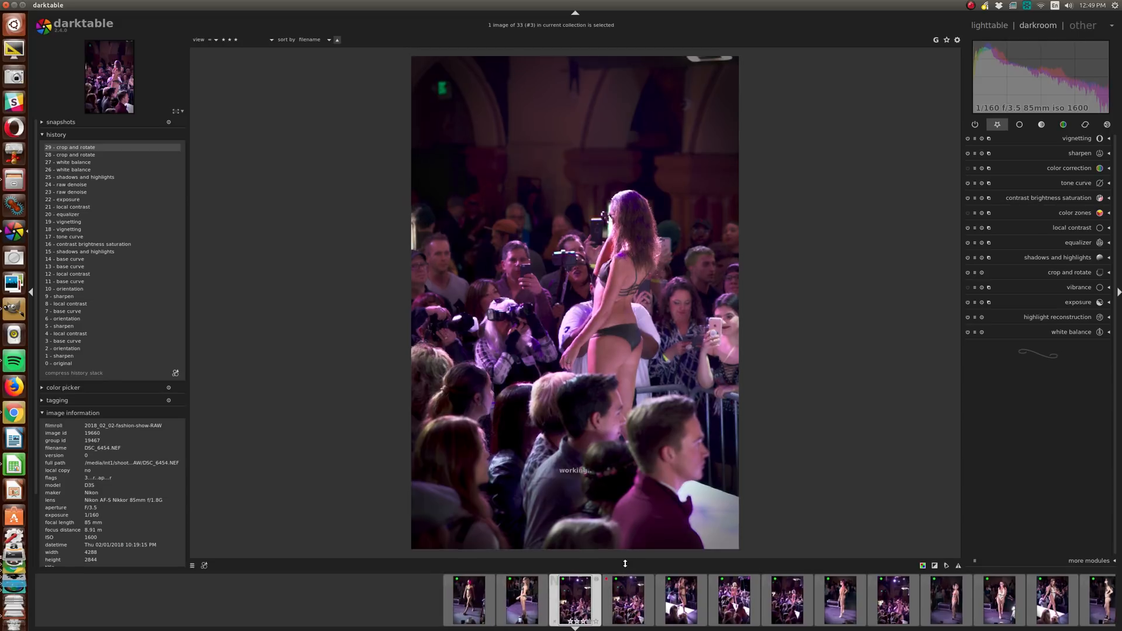
# Step: Enlarge the filmstrip so its thumbnails are roughly twice as tall
pyautogui.moveTo(625, 573); pyautogui.dragTo(628, 512)
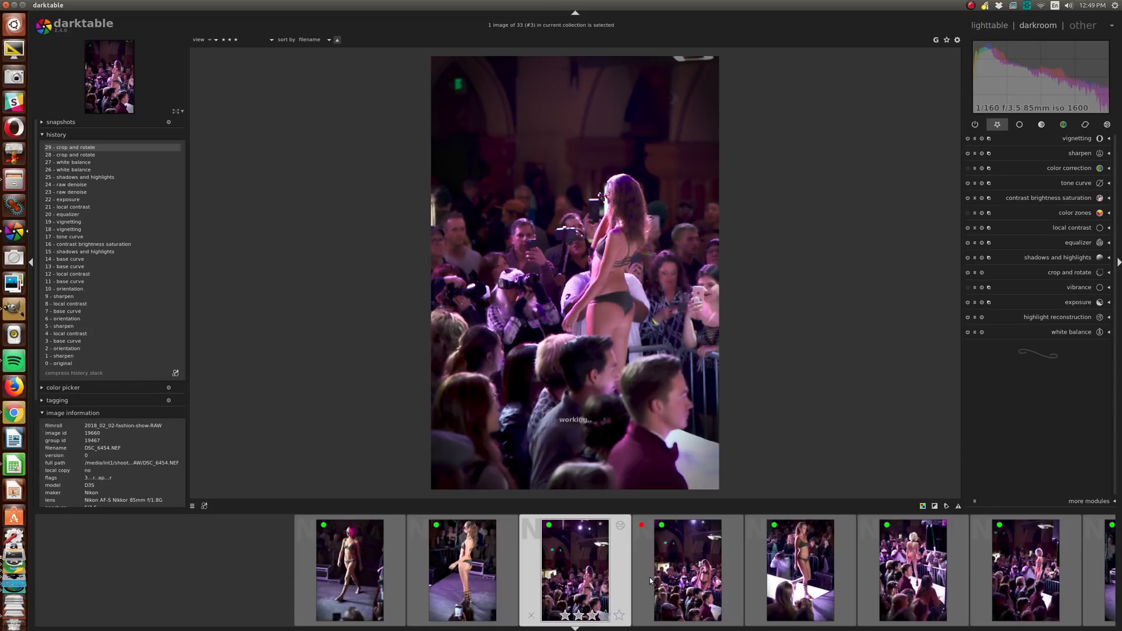
# Step: Crop DSC_6455.NEF closer around the model, trimming the upper ceiling and the left side of the crowd, and apply the crop
pyautogui.click(650, 580)
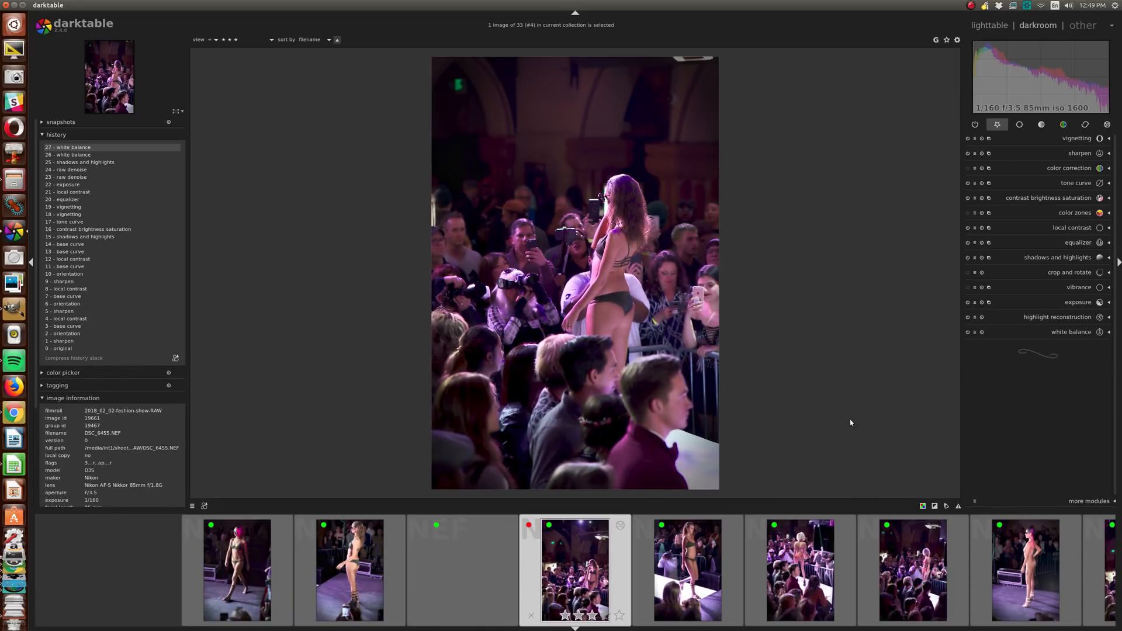
pyautogui.click(1071, 273)
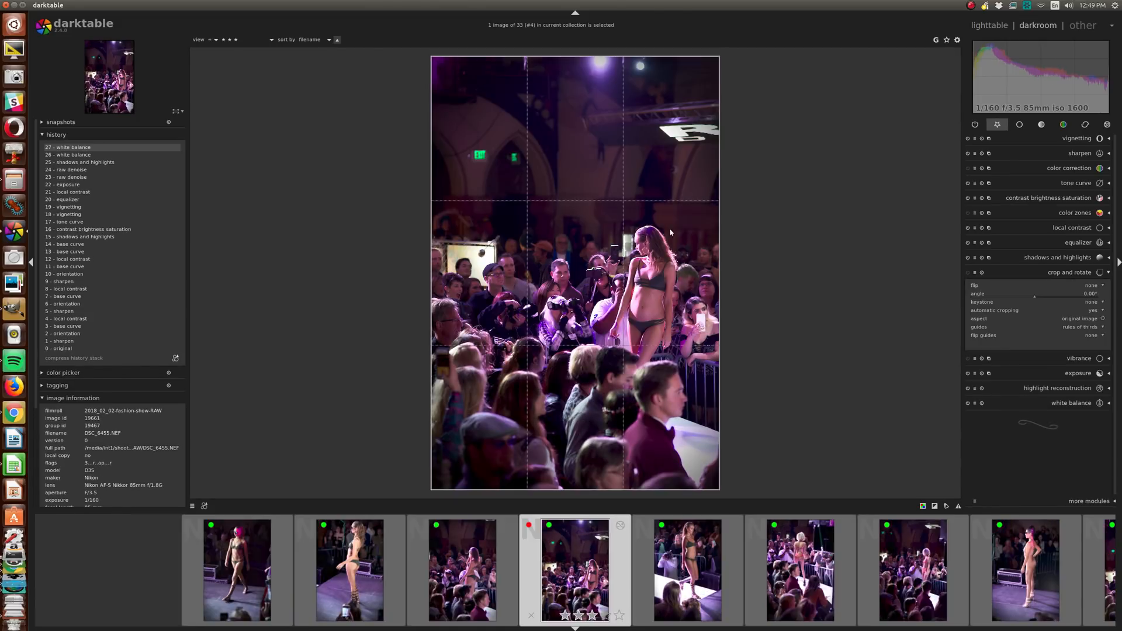
pyautogui.moveTo(433, 58); pyautogui.dragTo(484, 134)
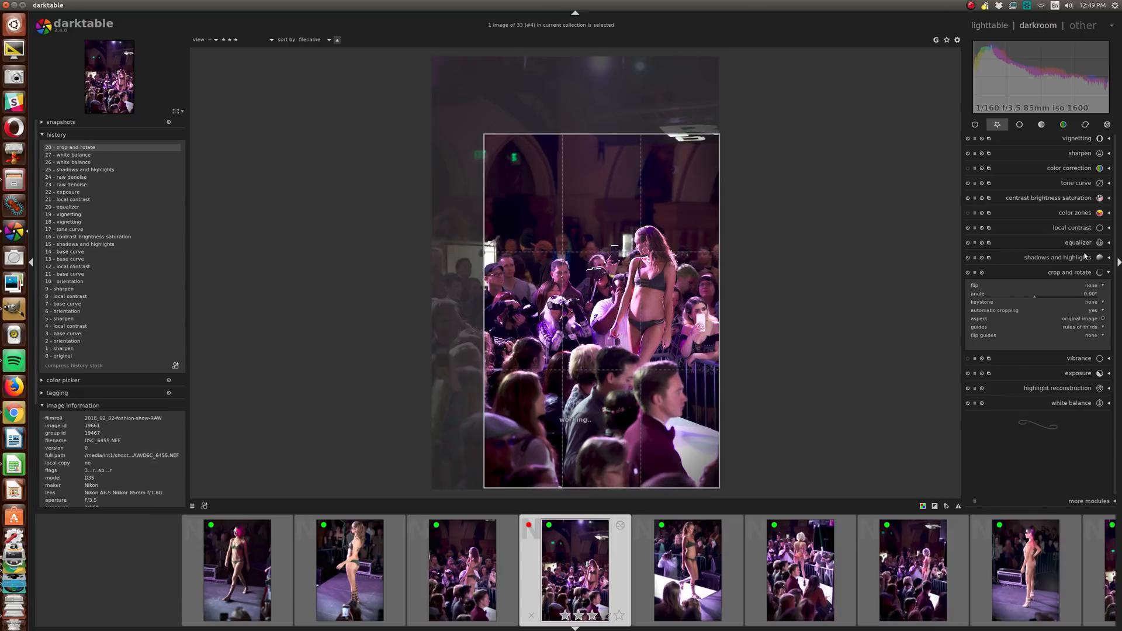
pyautogui.click(1056, 273)
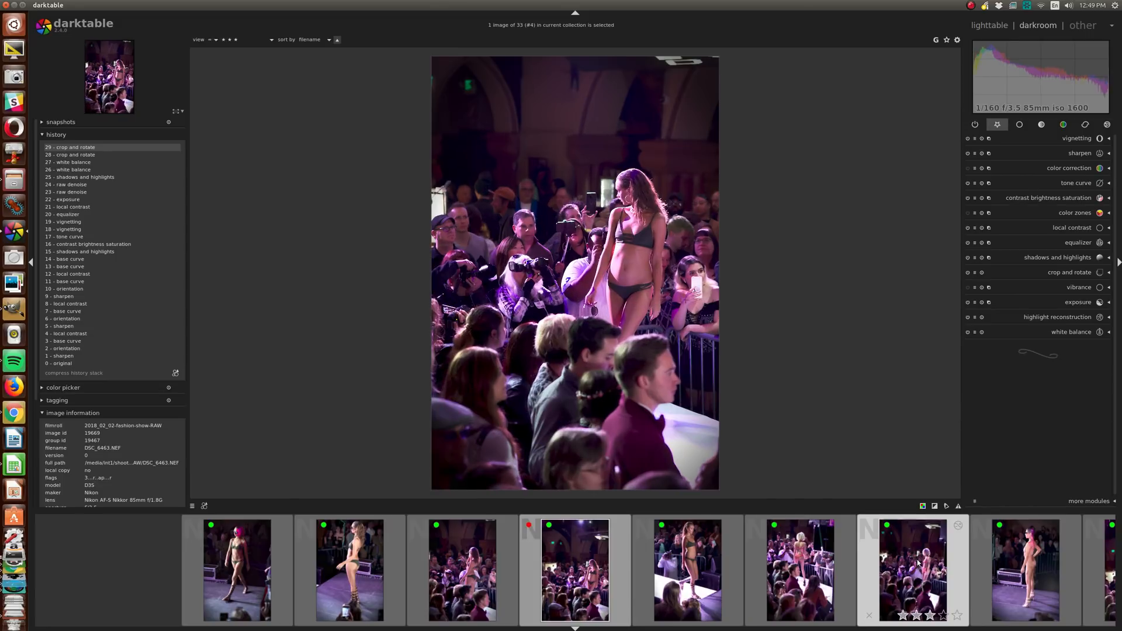
# Step: Crop DSC_6467.NEF tightly around the model, shift the frame slightly left and apply the crop
pyautogui.scroll(-2, 917, 563)
pyautogui.click(928, 583)
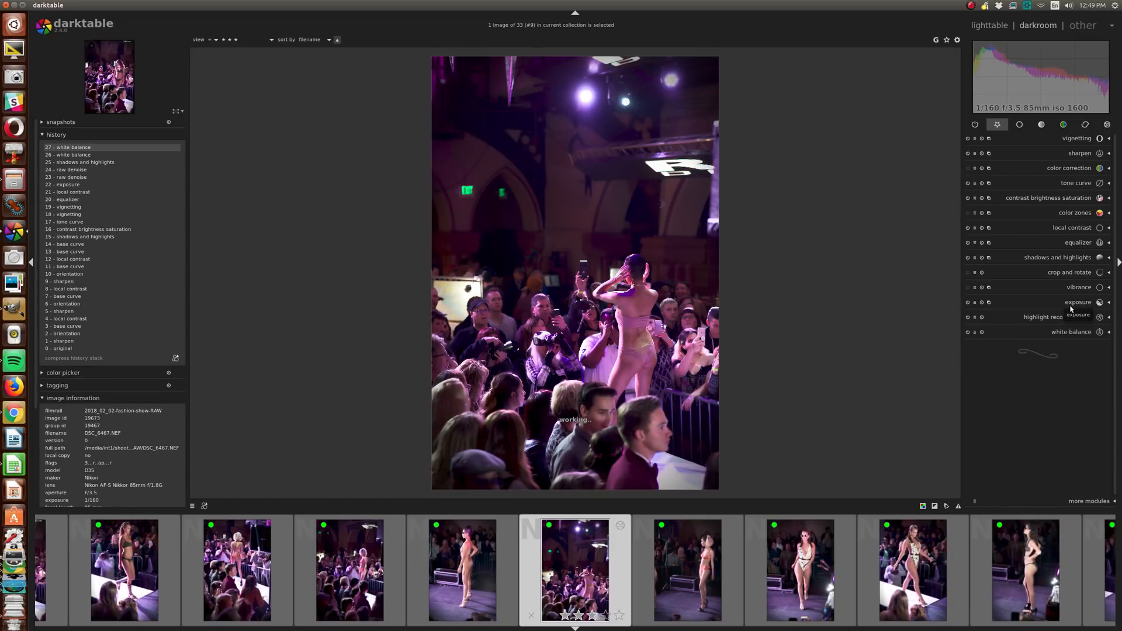
pyautogui.click(1072, 272)
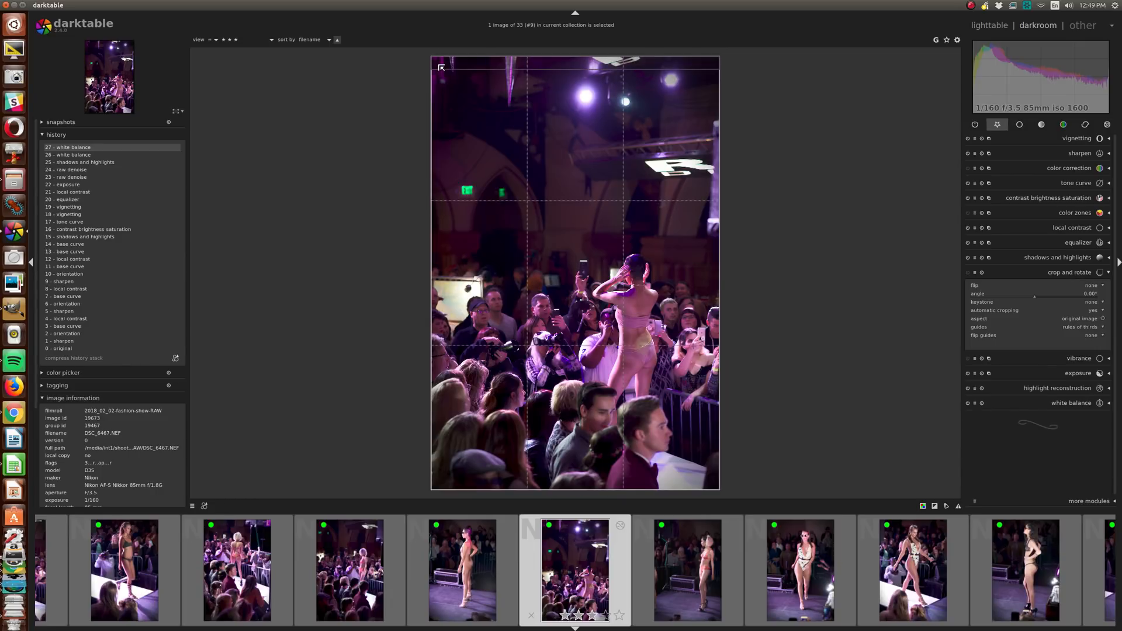
pyautogui.moveTo(458, 88); pyautogui.dragTo(530, 199)
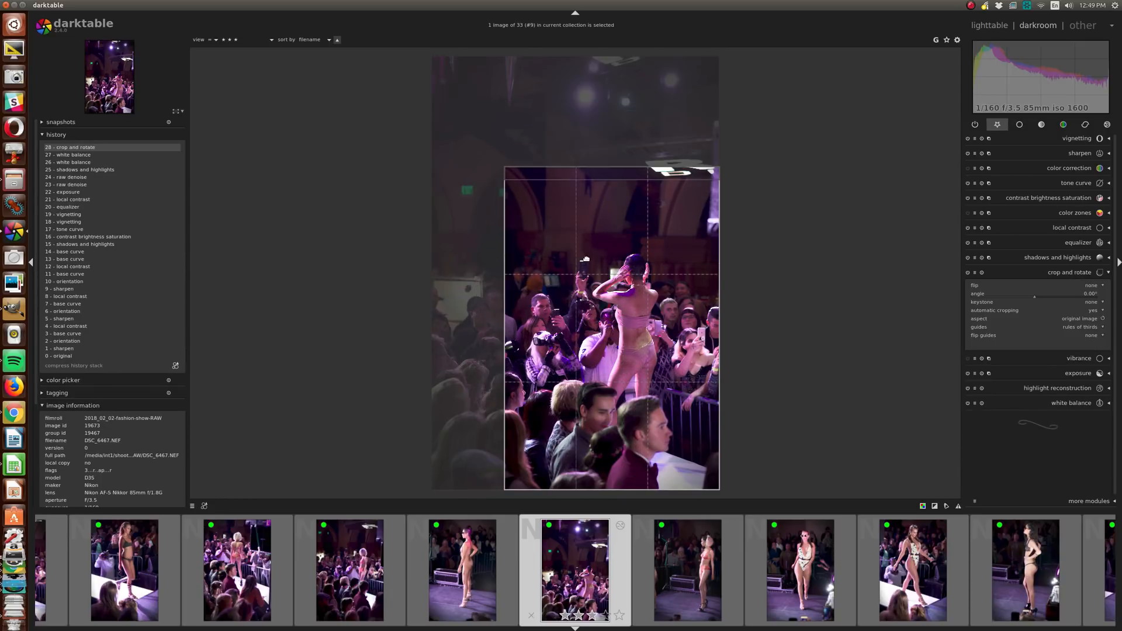
pyautogui.moveTo(595, 276); pyautogui.dragTo(587, 276)
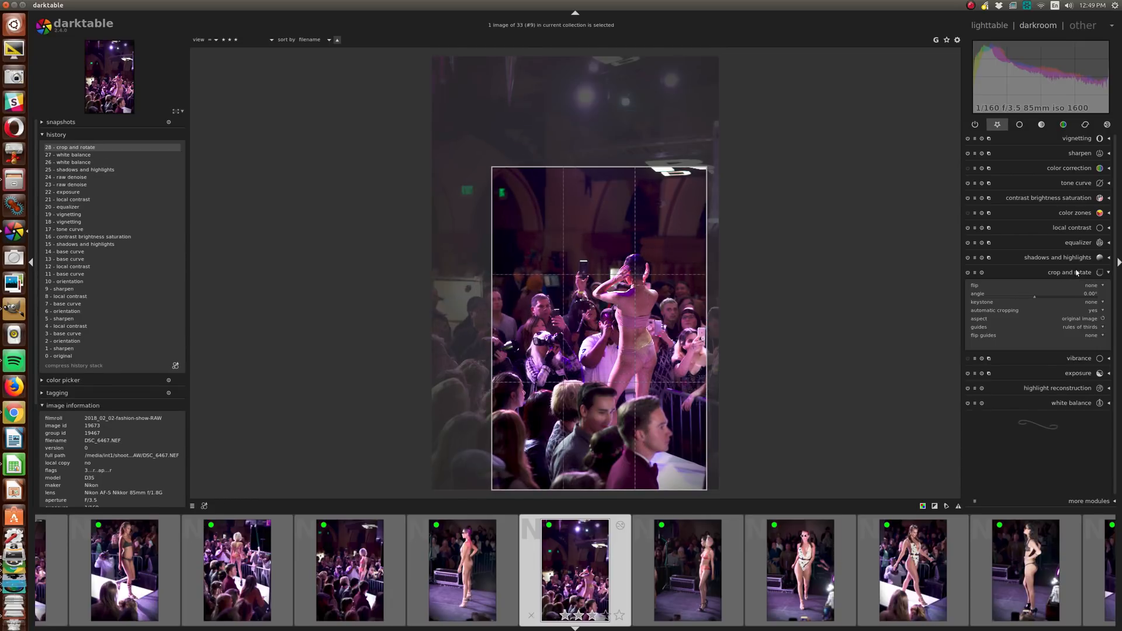
pyautogui.click(1077, 272)
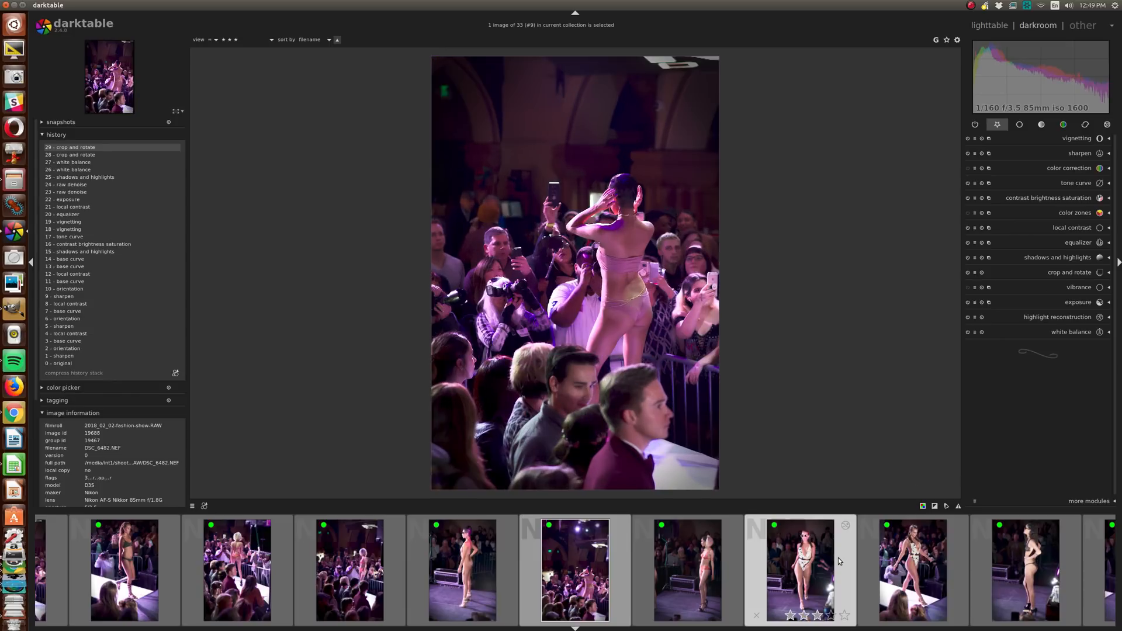
# Step: Crop DSC_6495.NEF closer around the model, cutting off the upper ceiling and left edge, and apply it
pyautogui.scroll(-3, 838, 558)
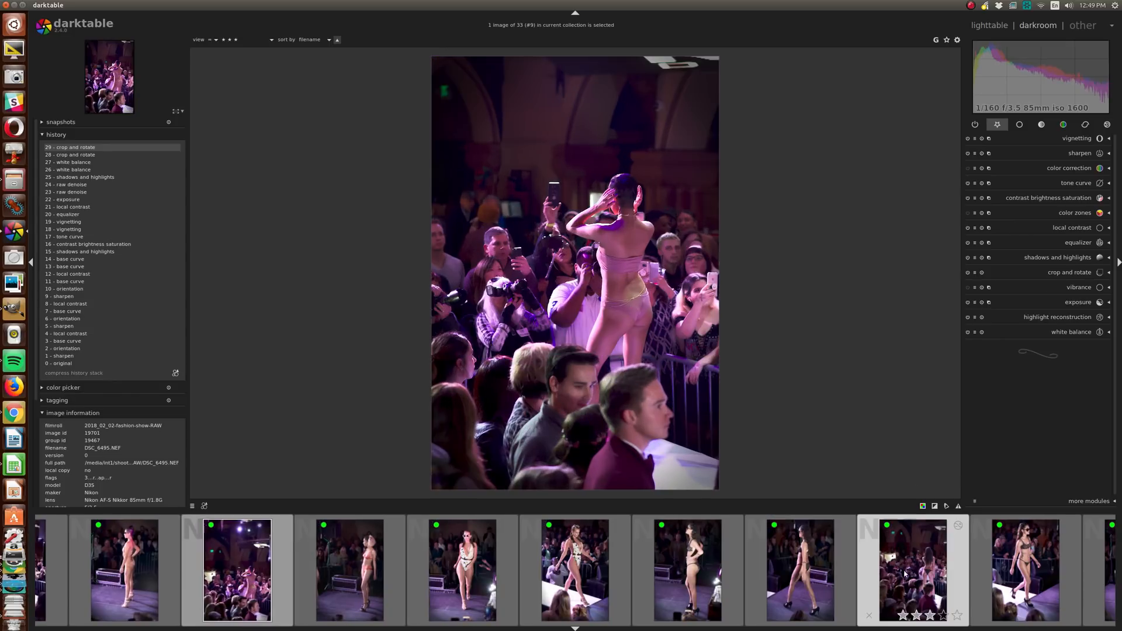
pyautogui.click(905, 574)
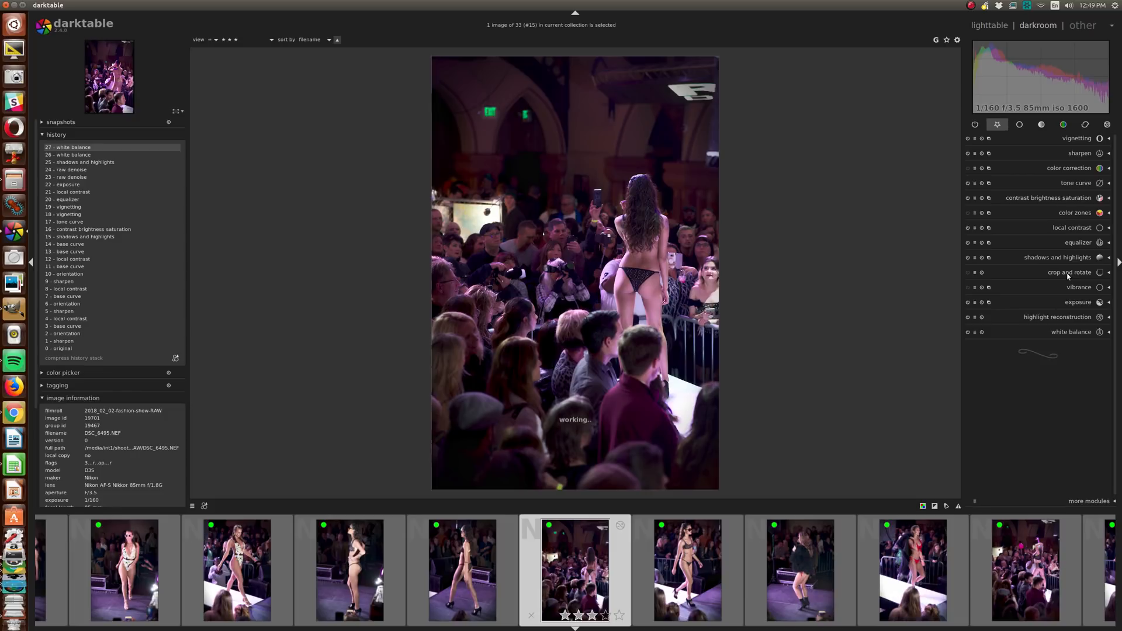
pyautogui.click(1067, 275)
pyautogui.moveTo(441, 65); pyautogui.dragTo(481, 122)
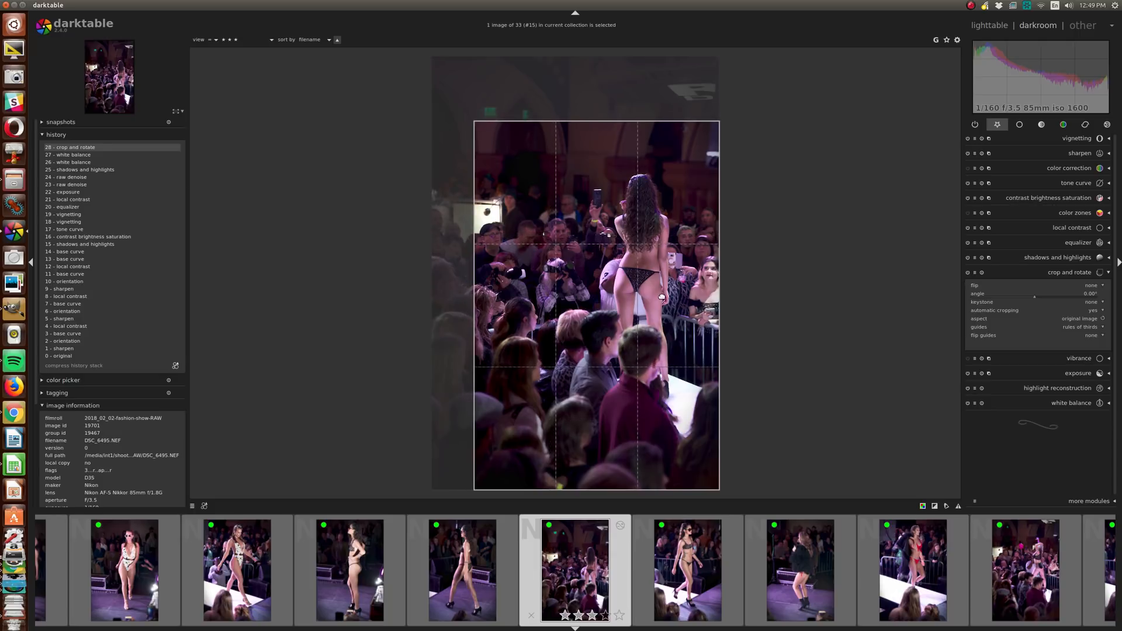
pyautogui.click(1067, 273)
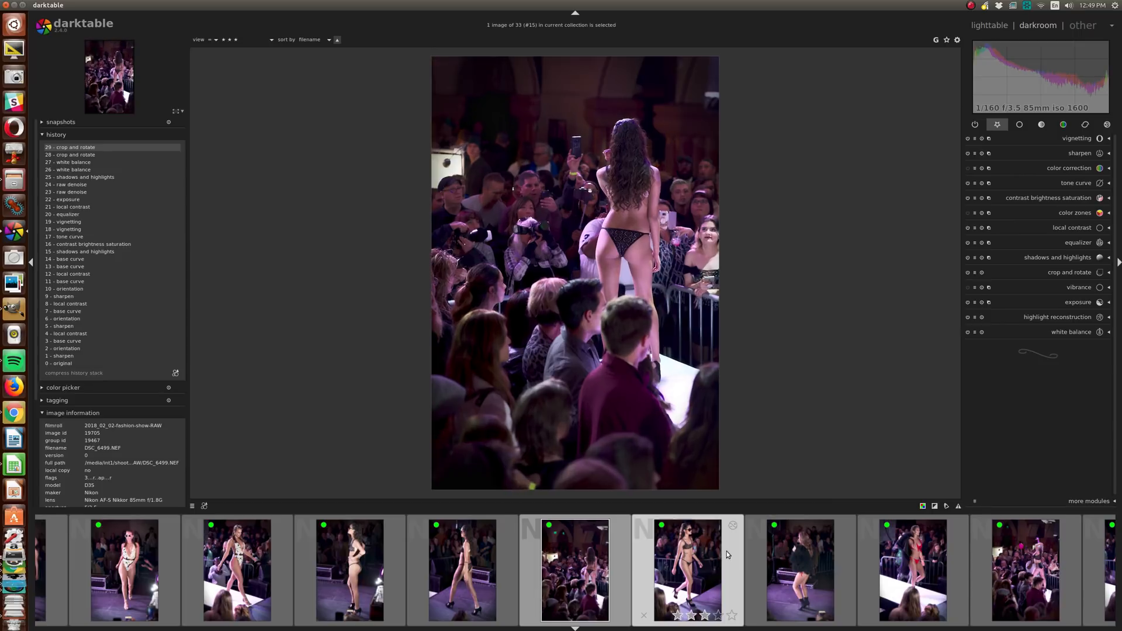
# Step: Open DSC_6560.NEF from further along the filmstrip and crop it to about 2484 × 3740 pixels around the model
pyautogui.scroll(-1, 727, 551)
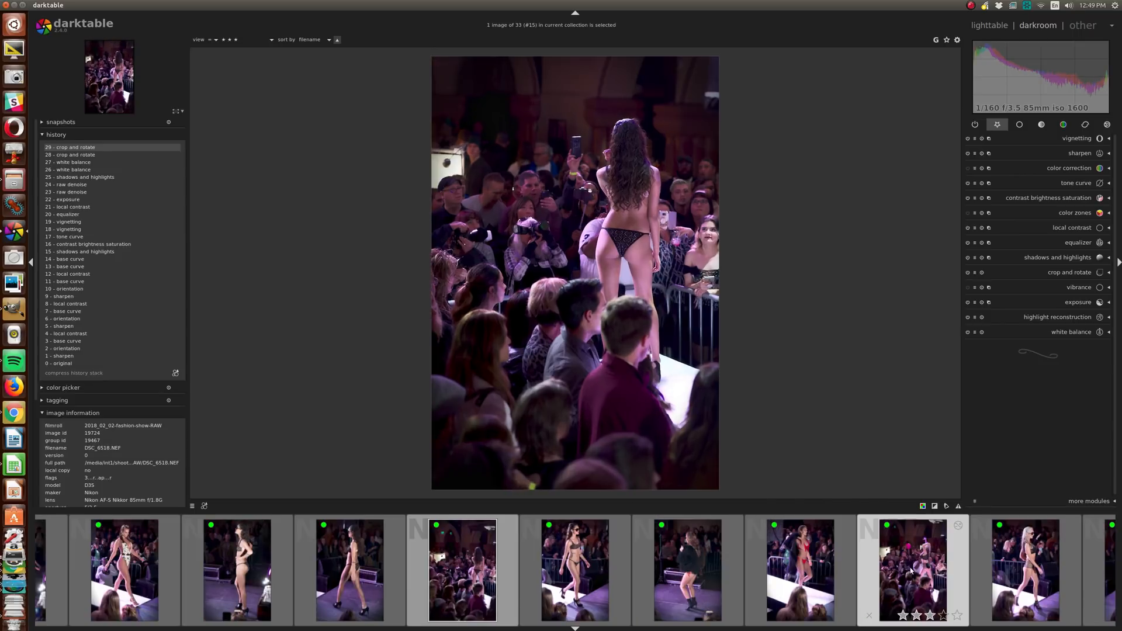
pyautogui.scroll(-3, 911, 572)
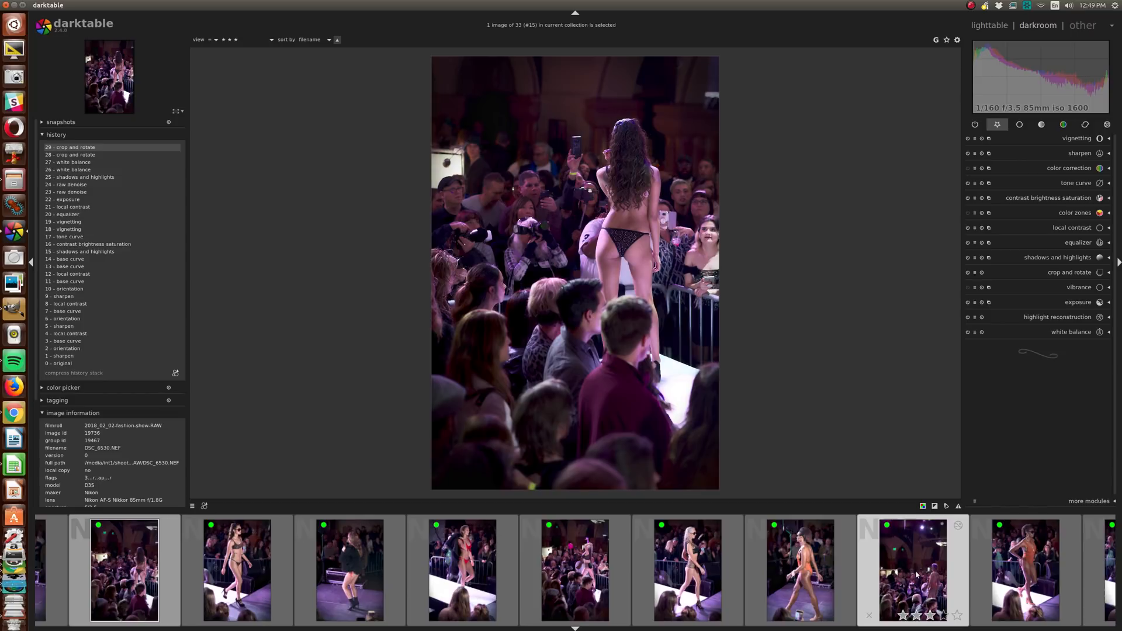
pyautogui.scroll(-2, 916, 575)
pyautogui.scroll(-1, 946, 573)
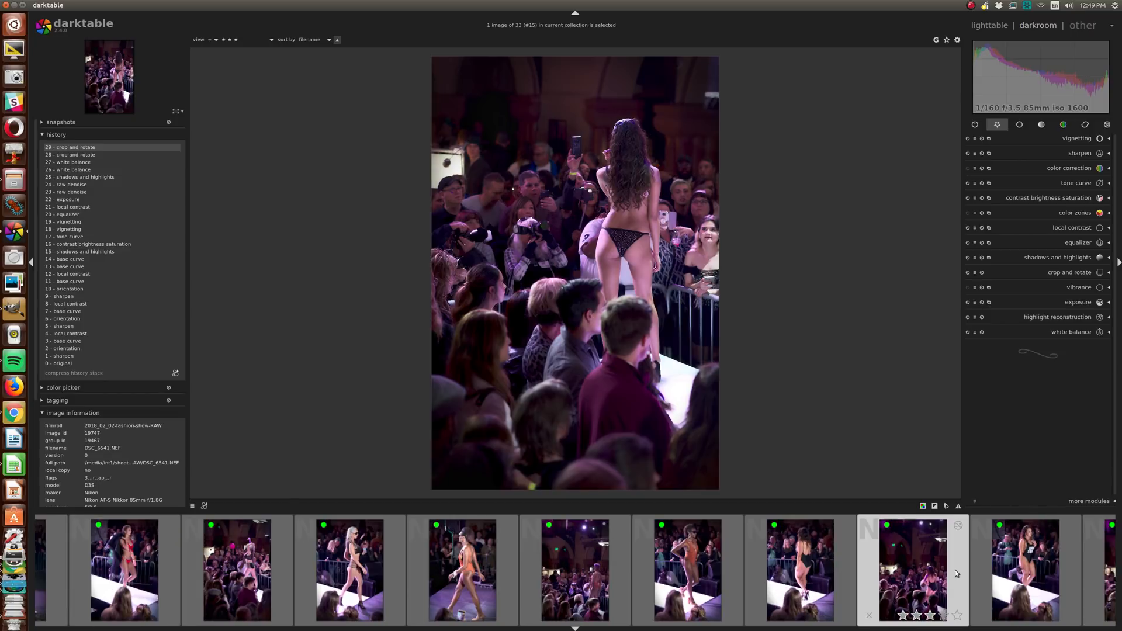
pyautogui.scroll(-4, 929, 584)
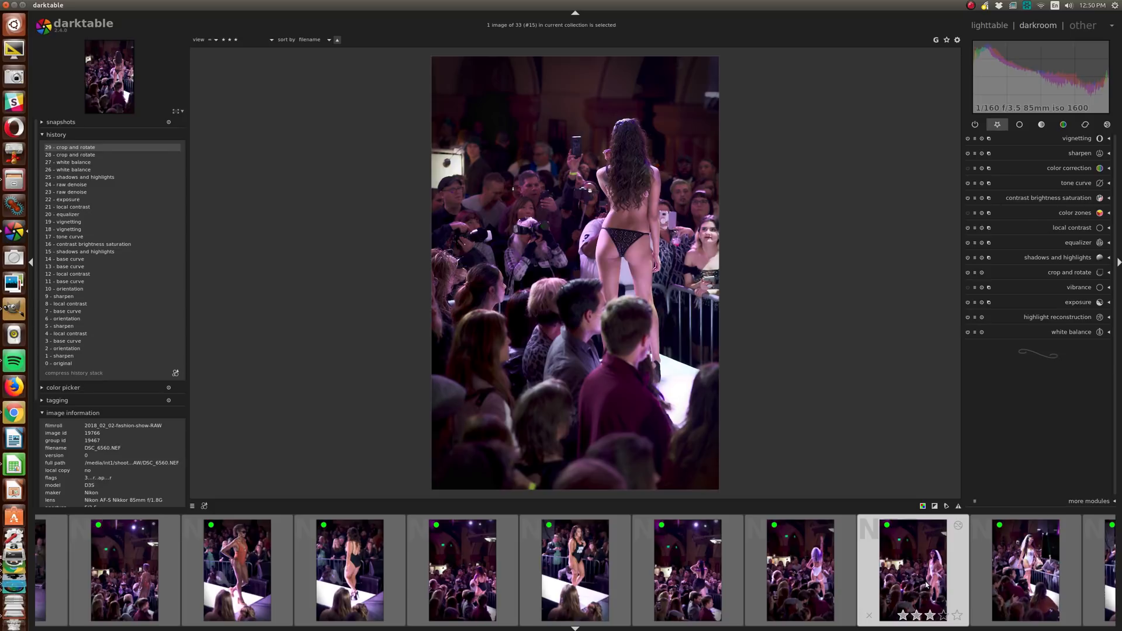
pyautogui.click(926, 585)
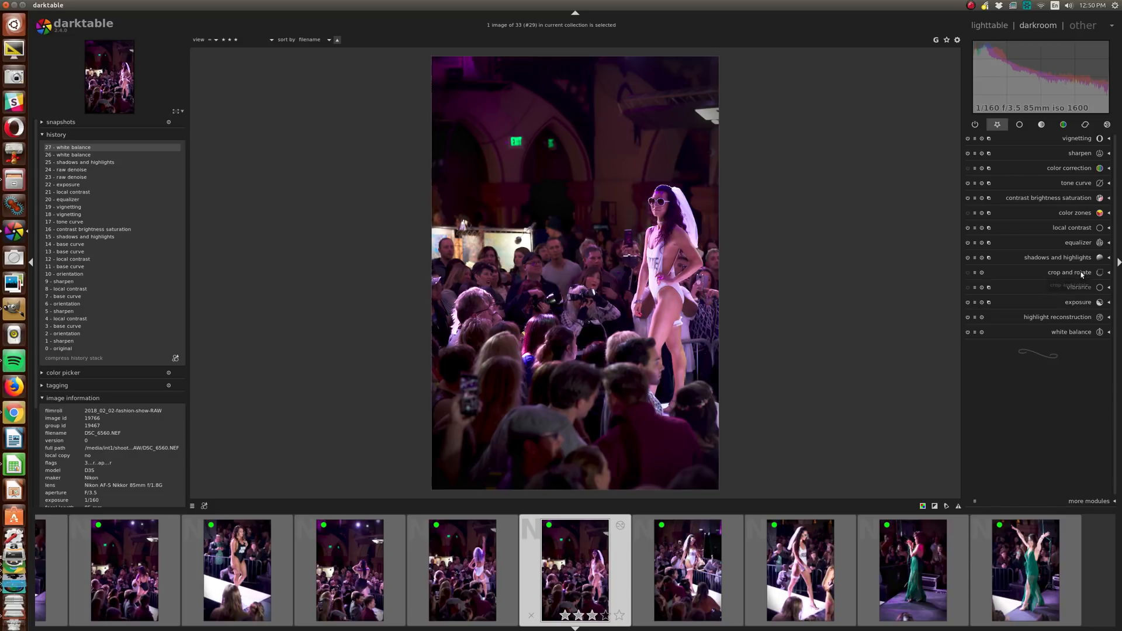
pyautogui.click(1081, 275)
pyautogui.moveTo(432, 58); pyautogui.dragTo(467, 111)
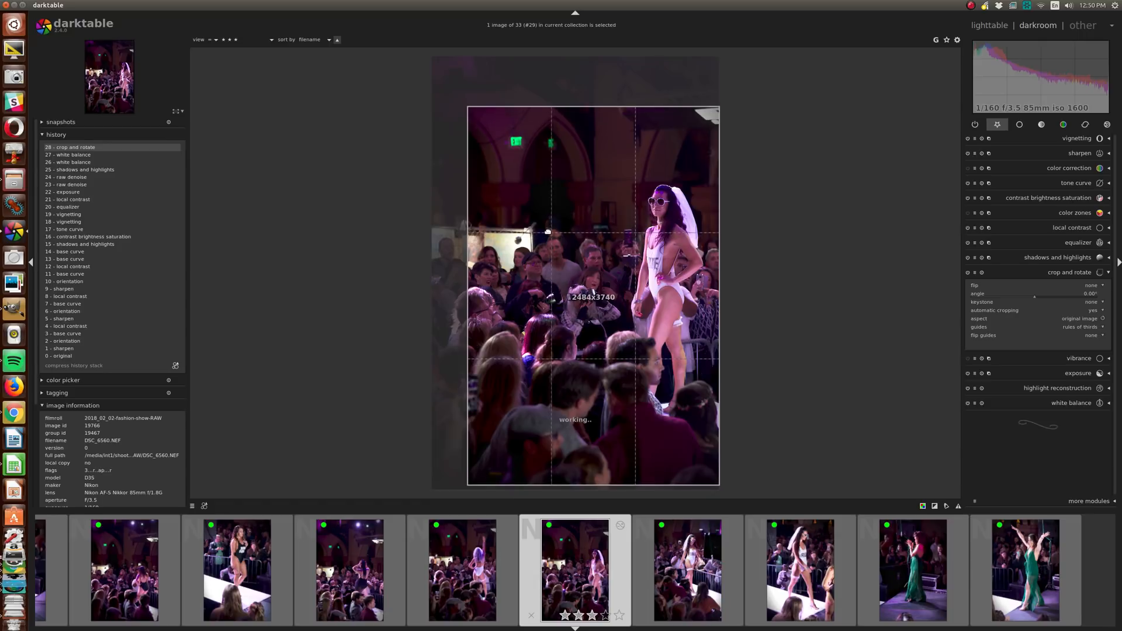
pyautogui.click(1077, 275)
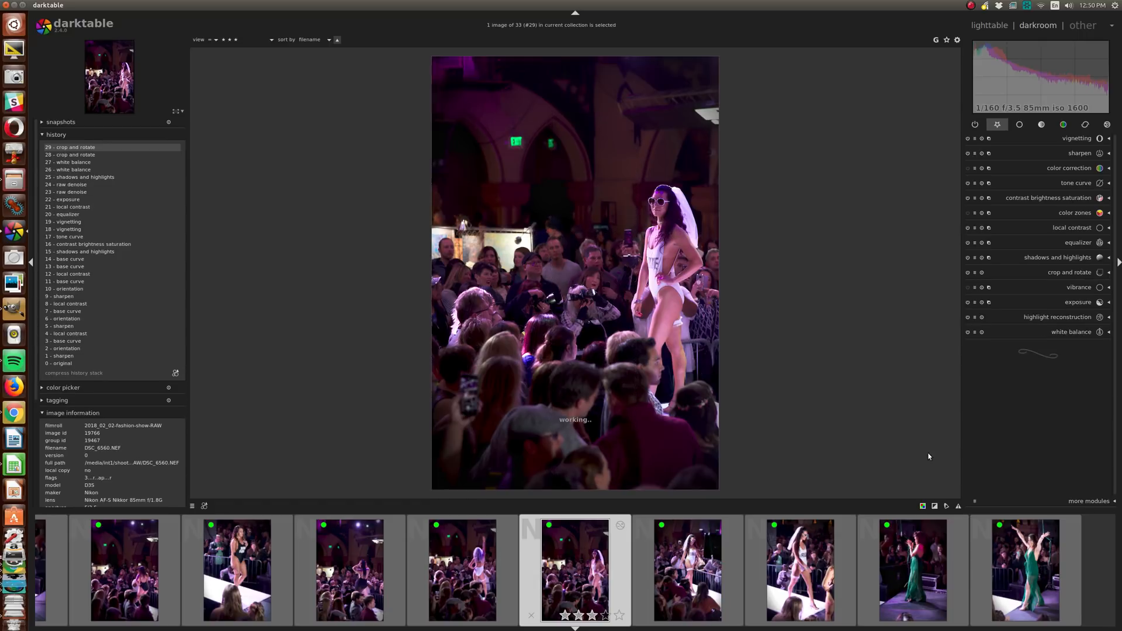
# Step: Return to the lighttable, shrink the thumbnails to seven per row and select every image in the collection
pyautogui.scroll(-2, 778, 558)
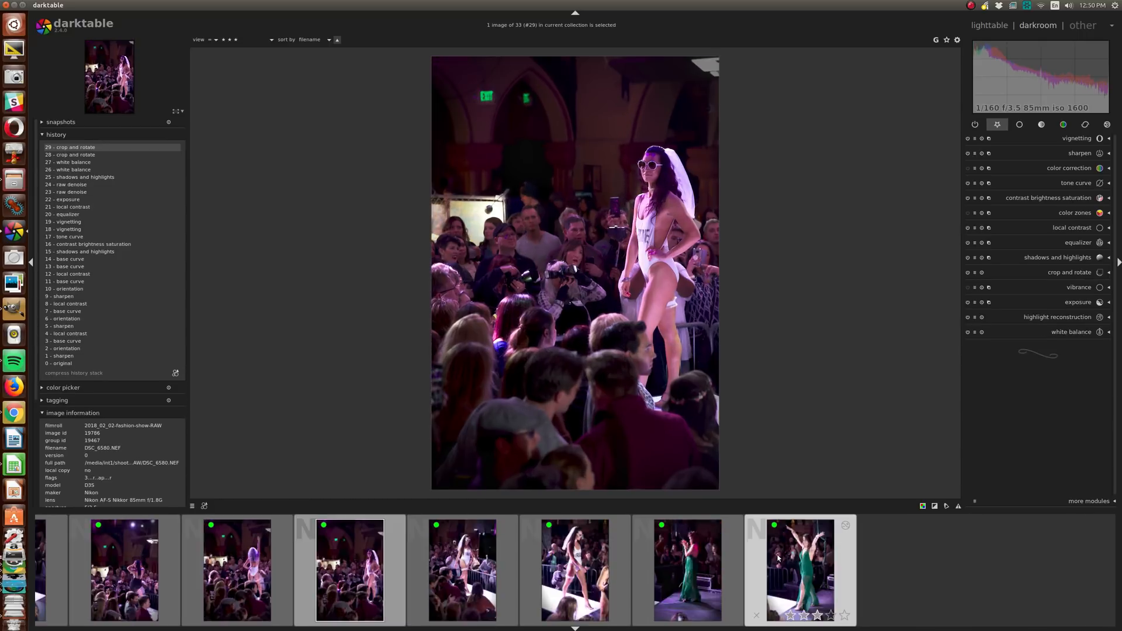
pyautogui.scroll(5, 778, 558)
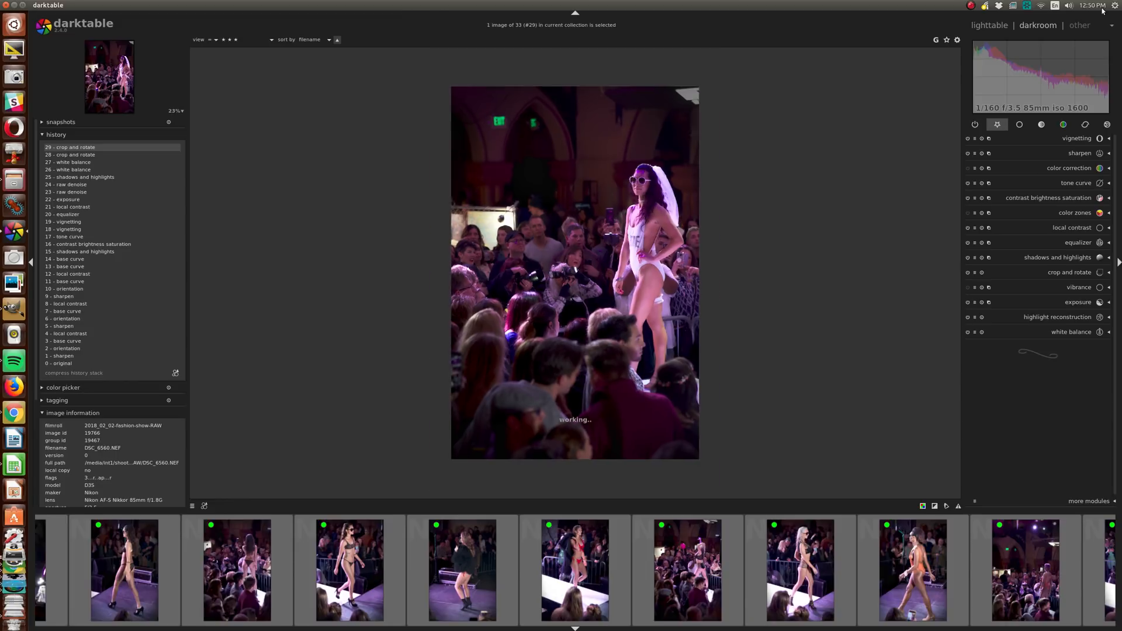
pyautogui.click(990, 26)
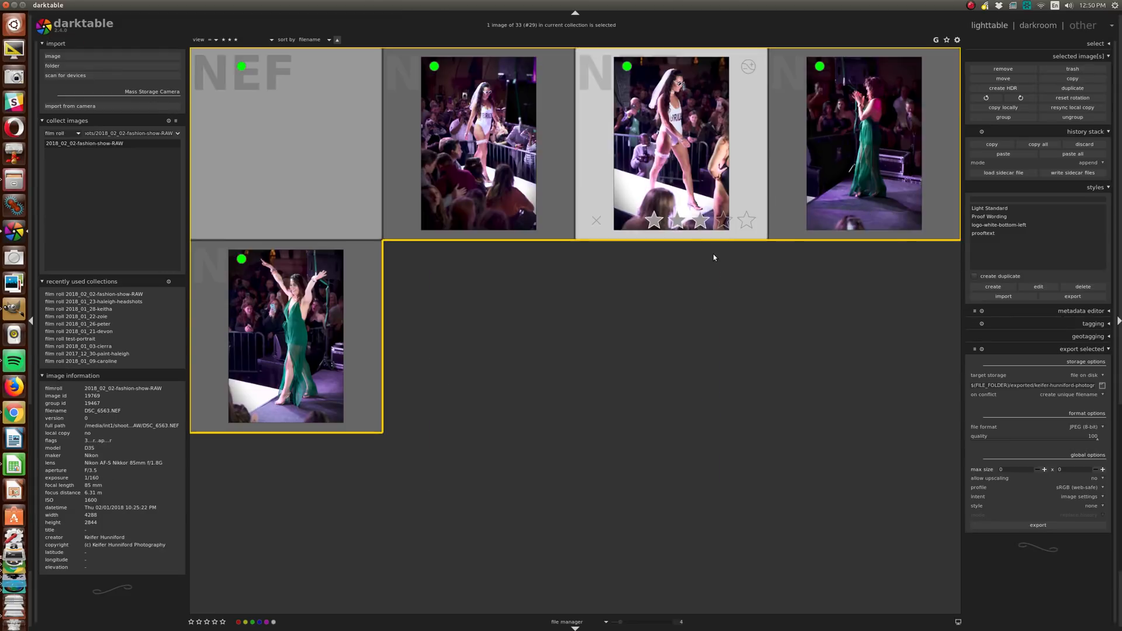
pyautogui.scroll(2, 713, 255)
pyautogui.scroll(-3, 713, 256)
pyautogui.scroll(2, 714, 257)
pyautogui.scroll(1, 713, 257)
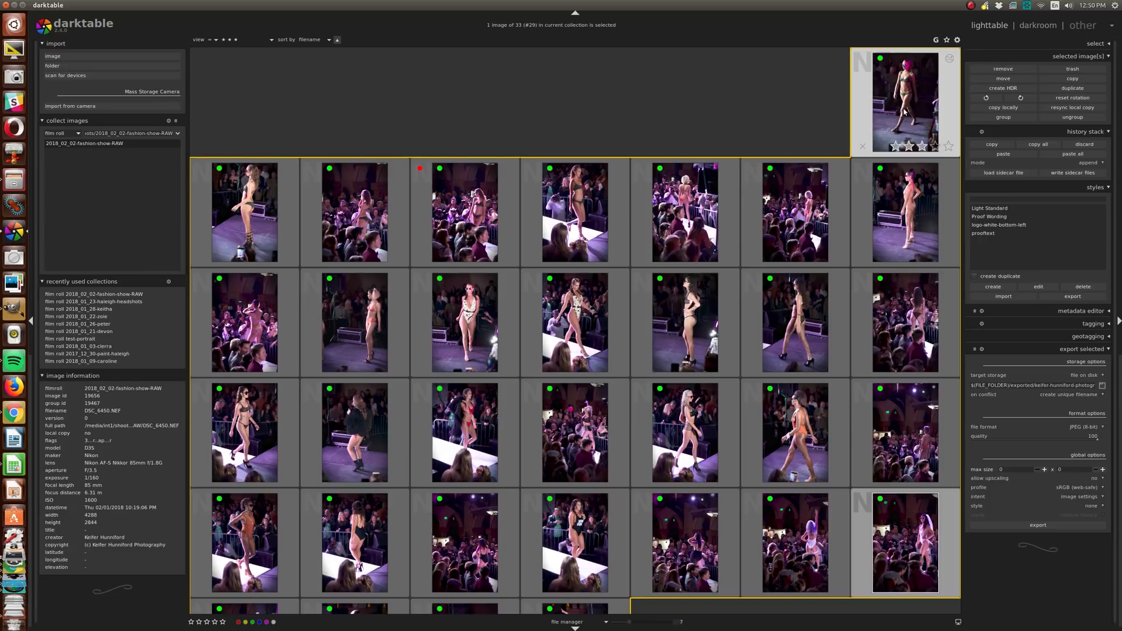
pyautogui.scroll(-3, 909, 107)
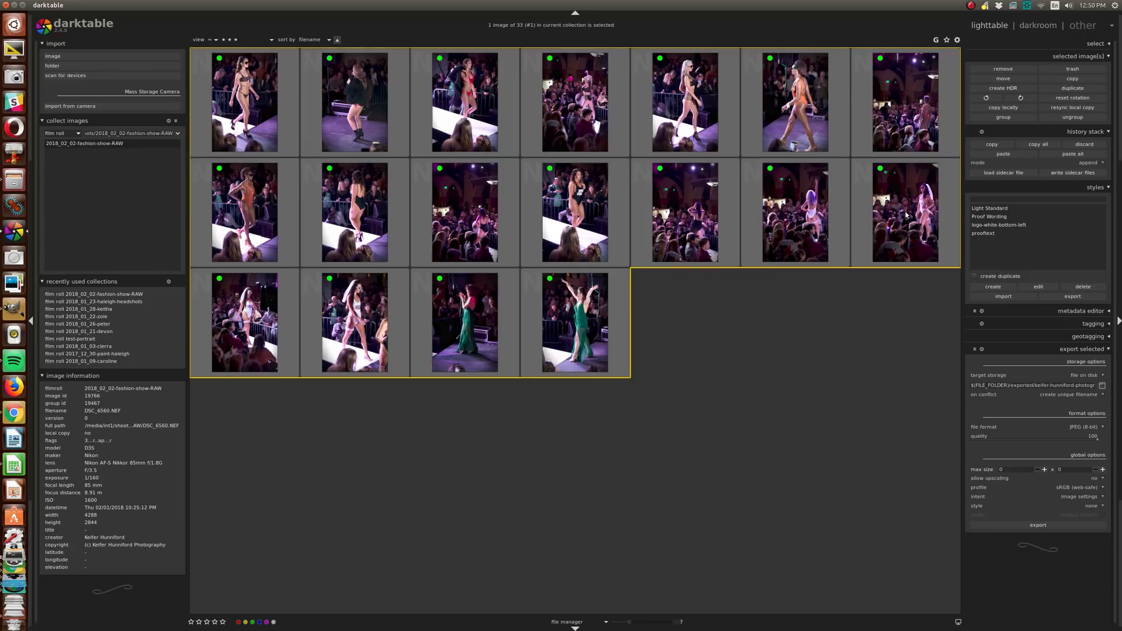
pyautogui.hotkey('ctrl', 'a')
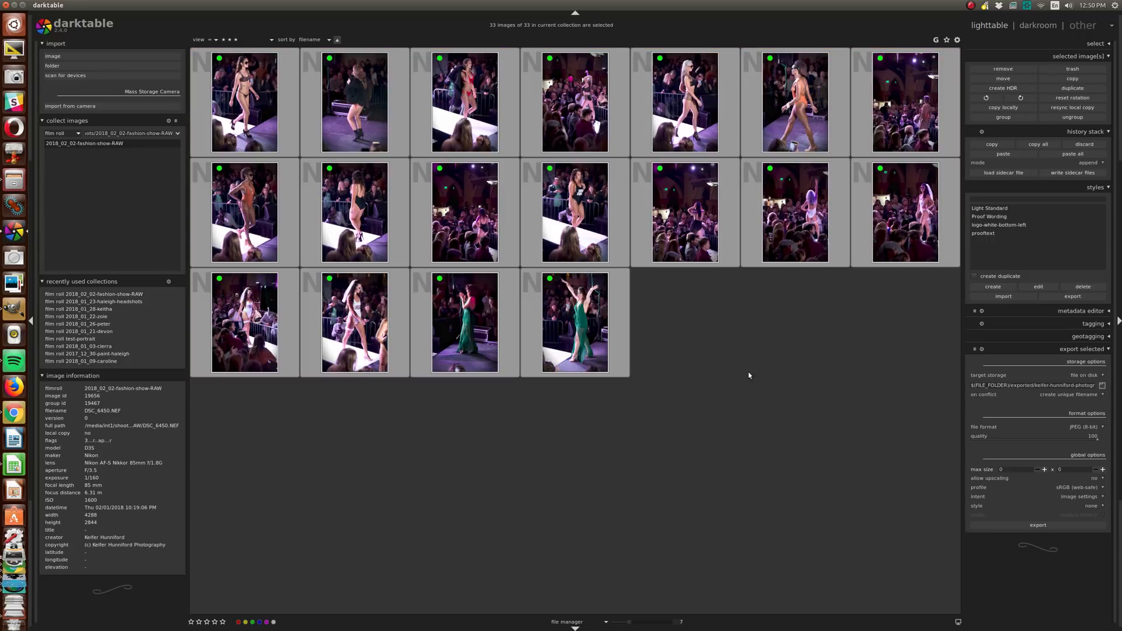
# Step: Open the first image, DSC_6450.NEF, in the darkroom and expand the watermark module's settings
pyautogui.scroll(3, 748, 372)
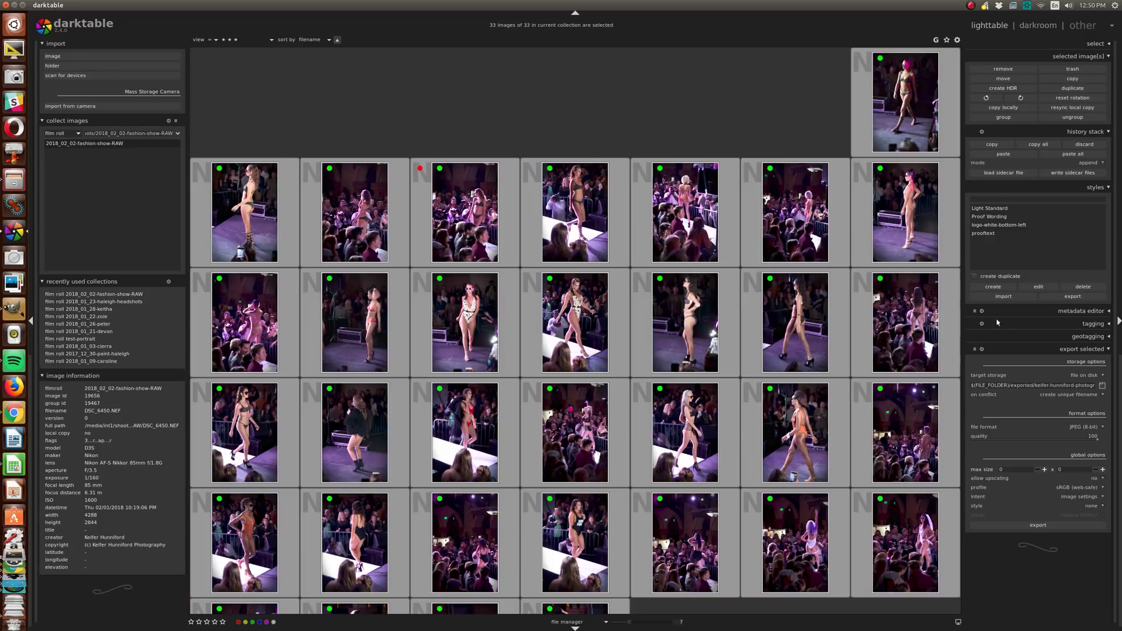
pyautogui.doubleClick(921, 108)
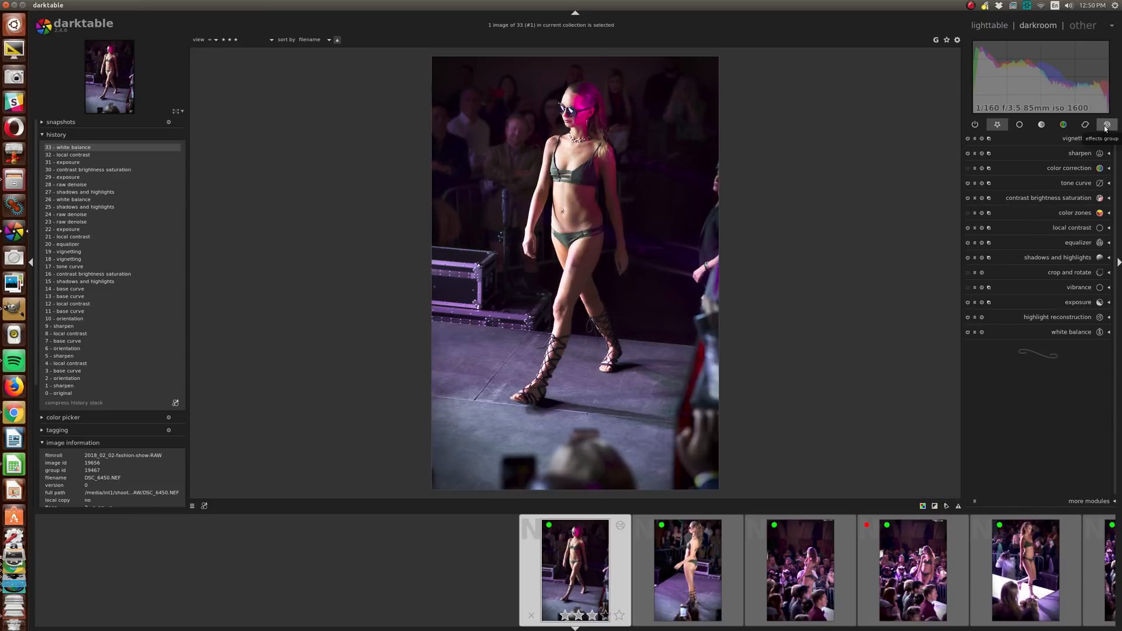
pyautogui.click(1106, 126)
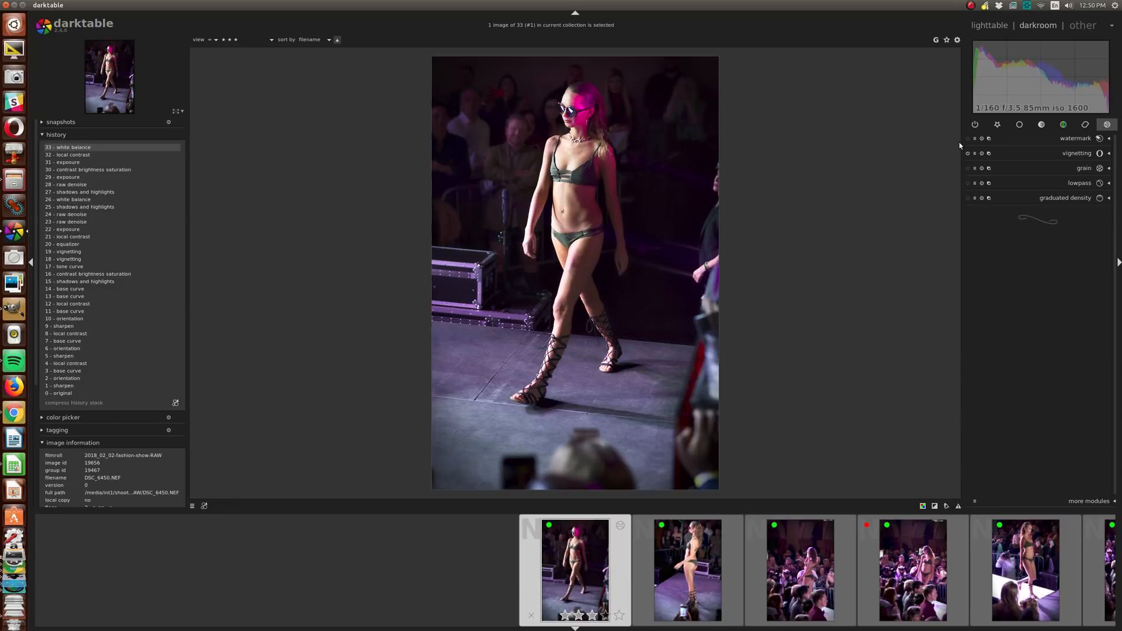
pyautogui.click(1085, 140)
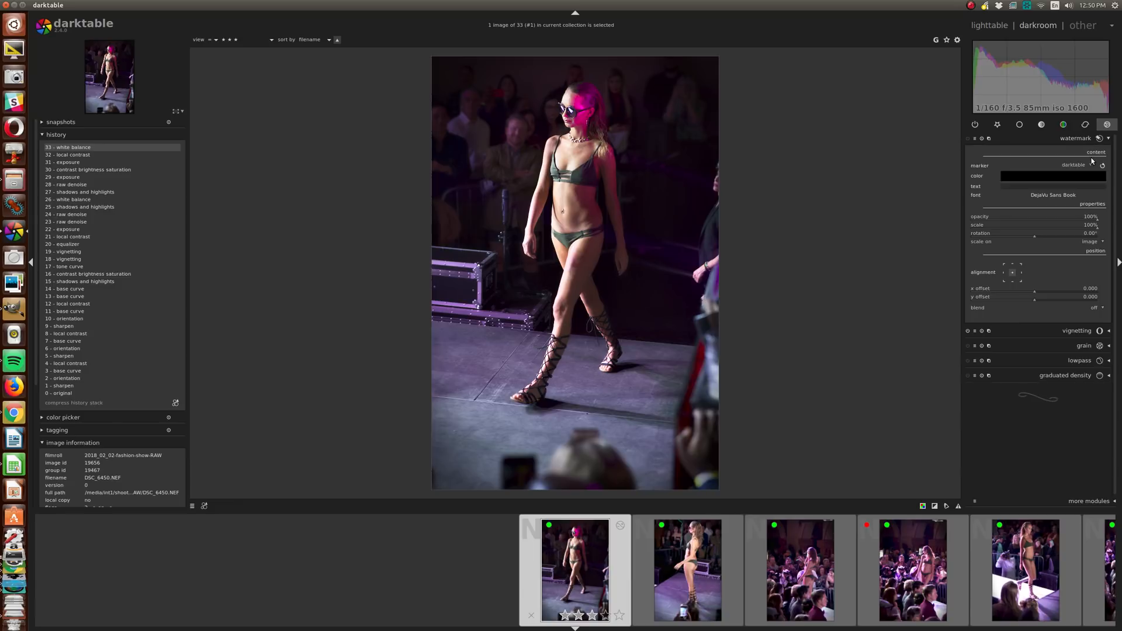
# Step: Try the kh-white and logo watermark markers on DSC_6450.NEF, then switch the watermark off
pyautogui.click(1090, 166)
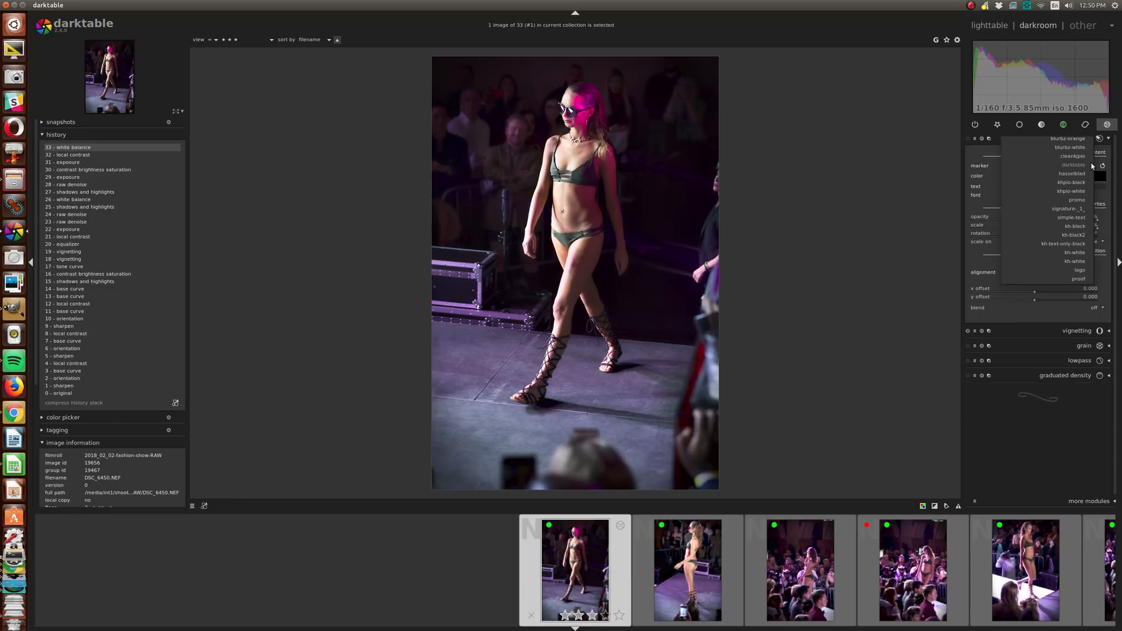
pyautogui.click(1078, 262)
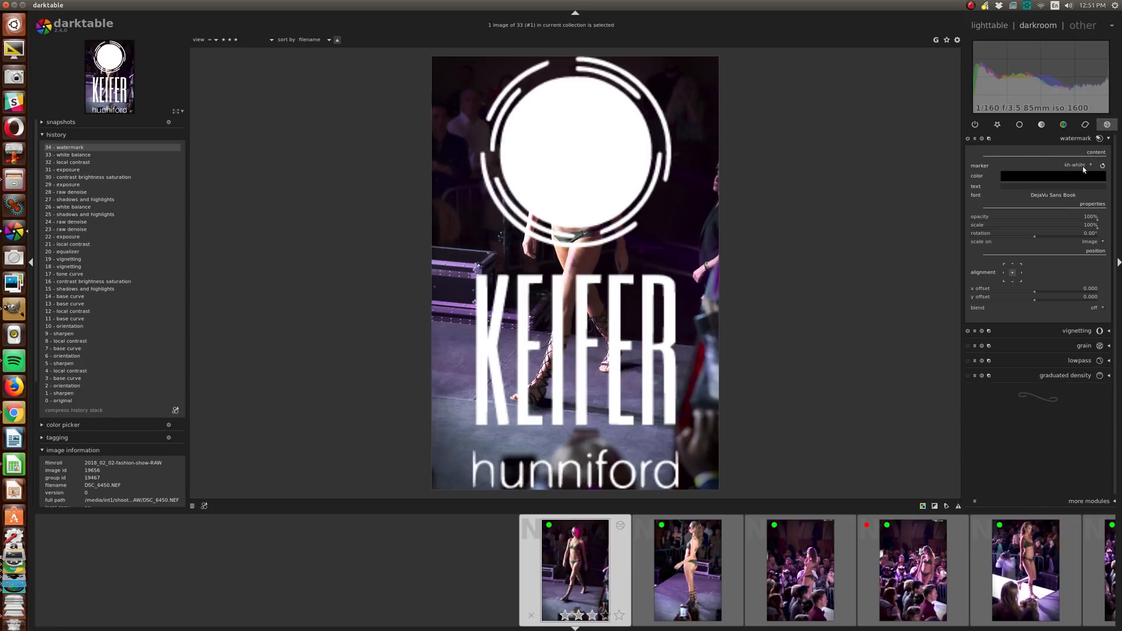
pyautogui.click(1085, 168)
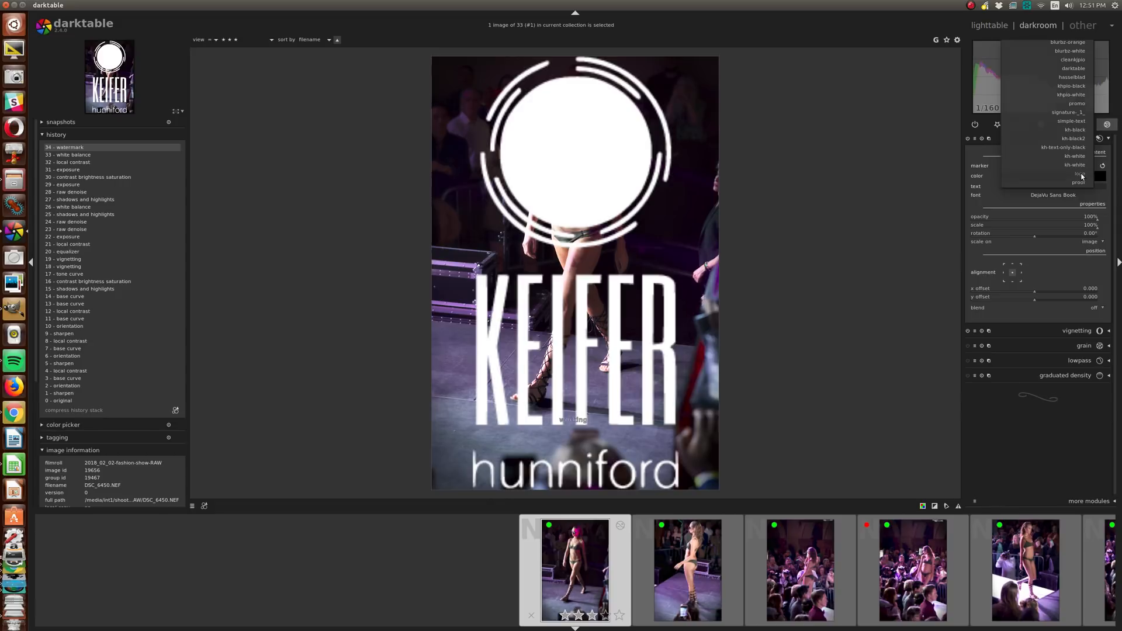
pyautogui.click(1080, 174)
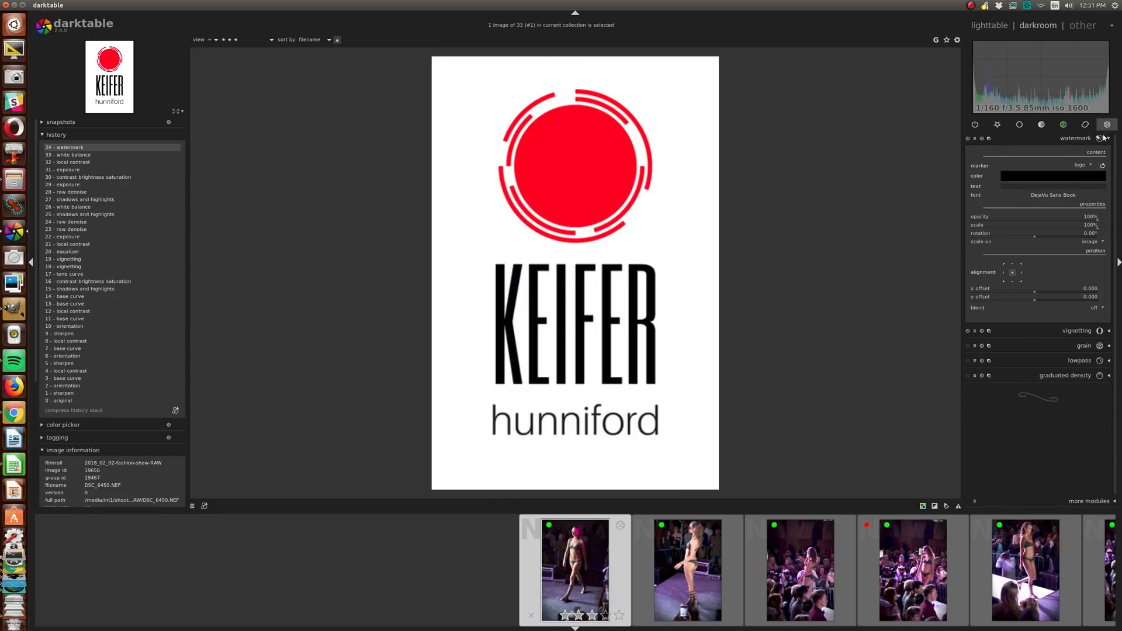
pyautogui.click(968, 139)
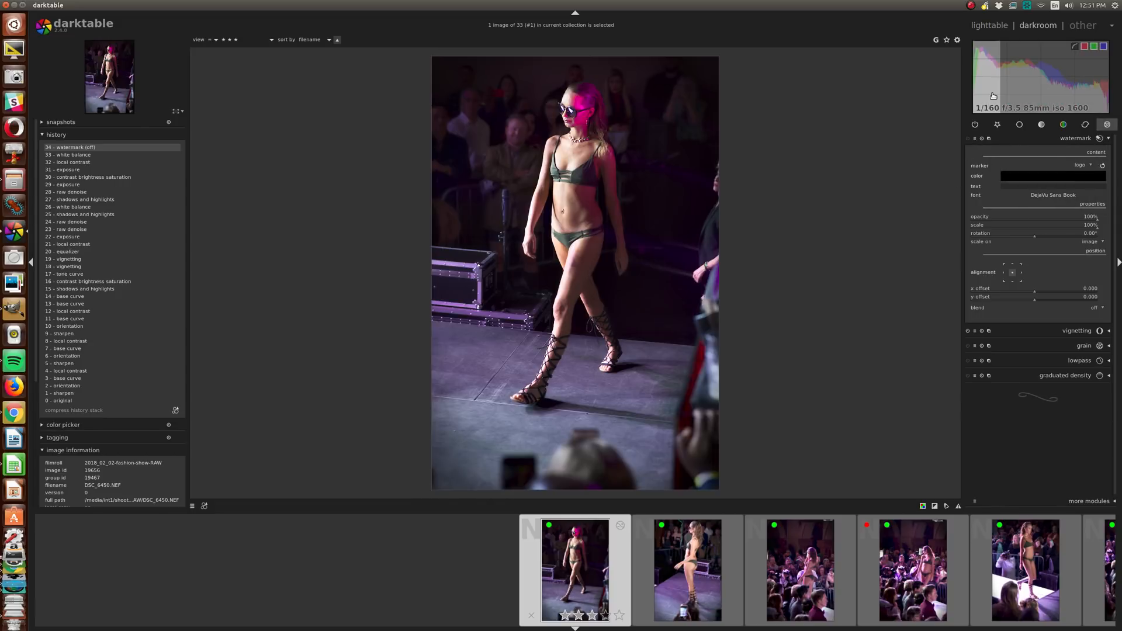
# Step: Return to the lighttable, load the PROOFS export preset and inspect its full output path pattern
pyautogui.click(989, 25)
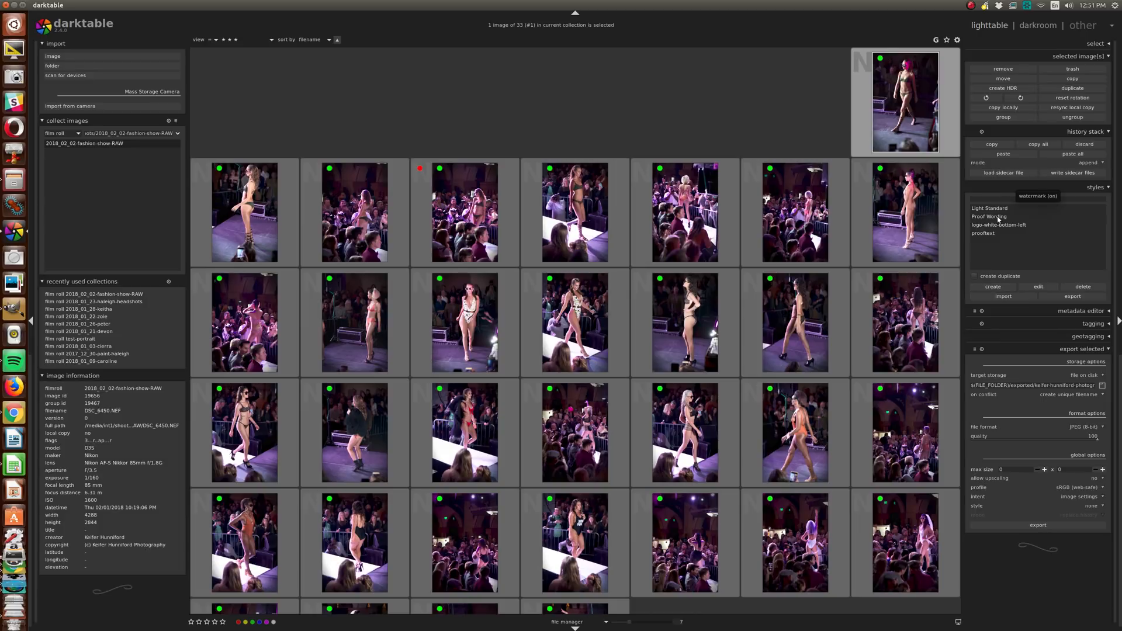
pyautogui.click(974, 349)
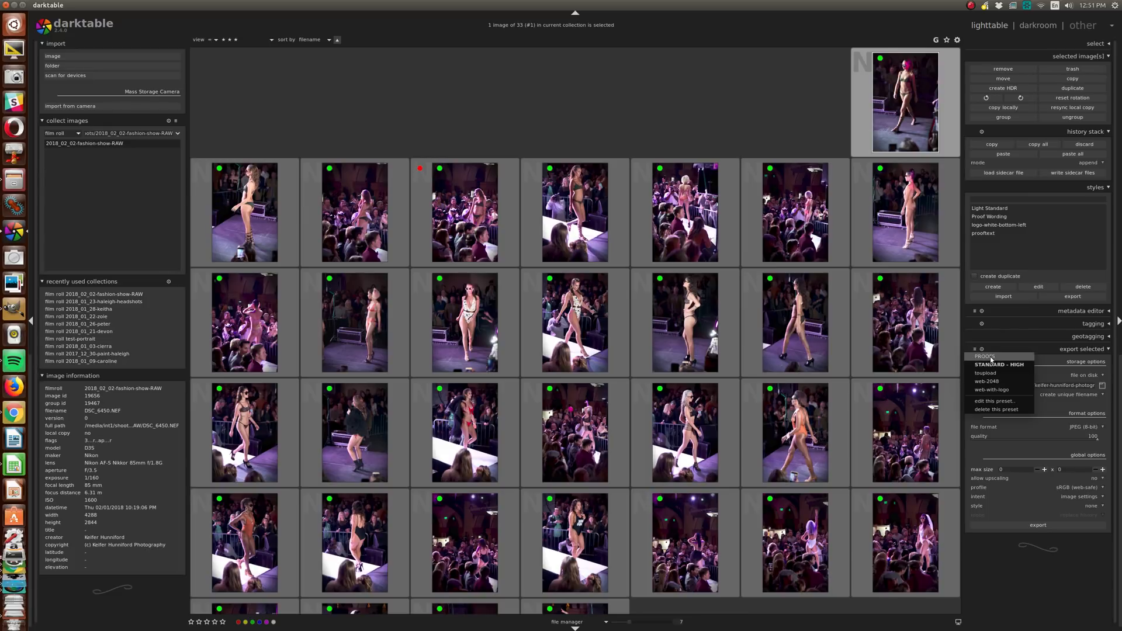
pyautogui.click(985, 356)
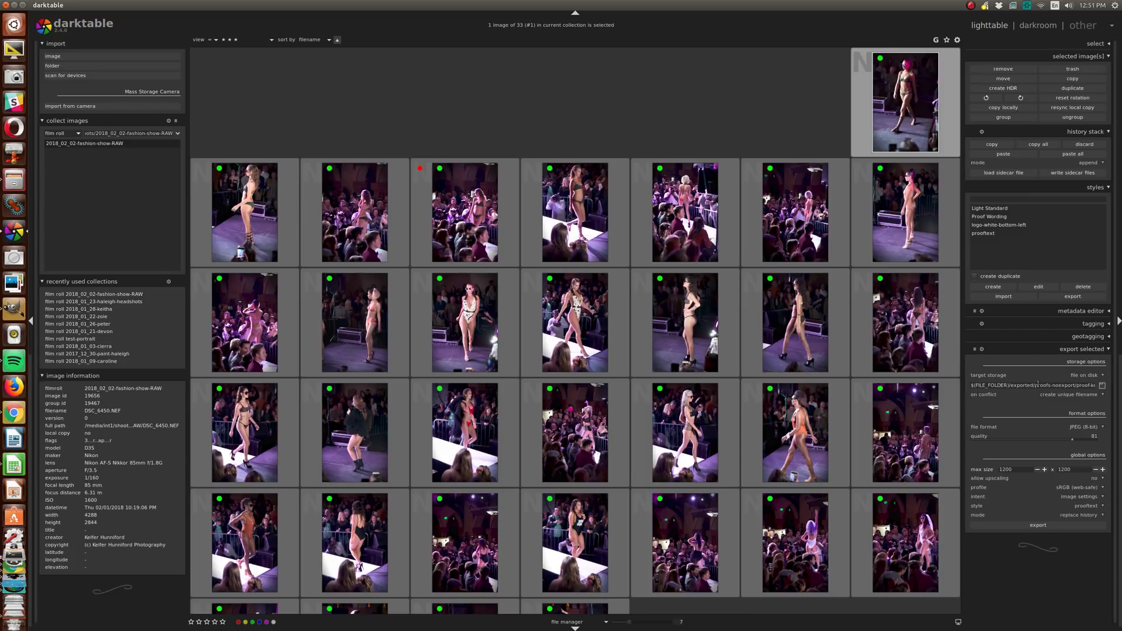
pyautogui.moveTo(1063, 386); pyautogui.dragTo(1081, 386)
pyautogui.click(1083, 386)
pyautogui.write('proof-keifer-hunniford-photography$(FILE_NAM')
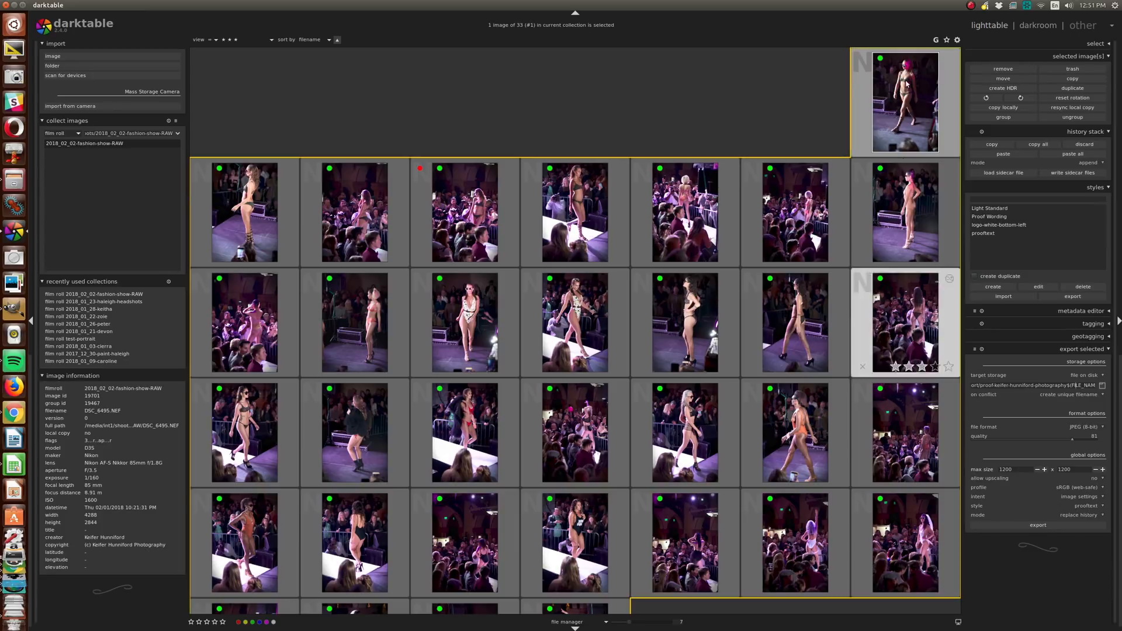
# Step: Preview the prooftext style on DSC_6450.NEF in the darkroom, switch its watermark off and return to the lighttable
pyautogui.doubleClick(993, 236)
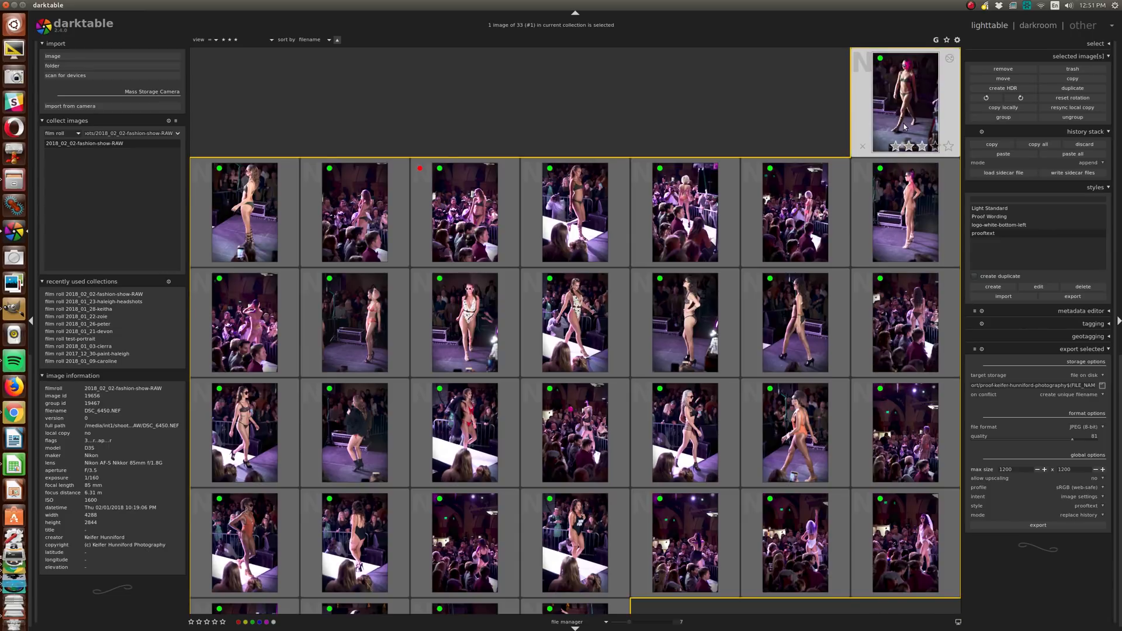
pyautogui.doubleClick(904, 125)
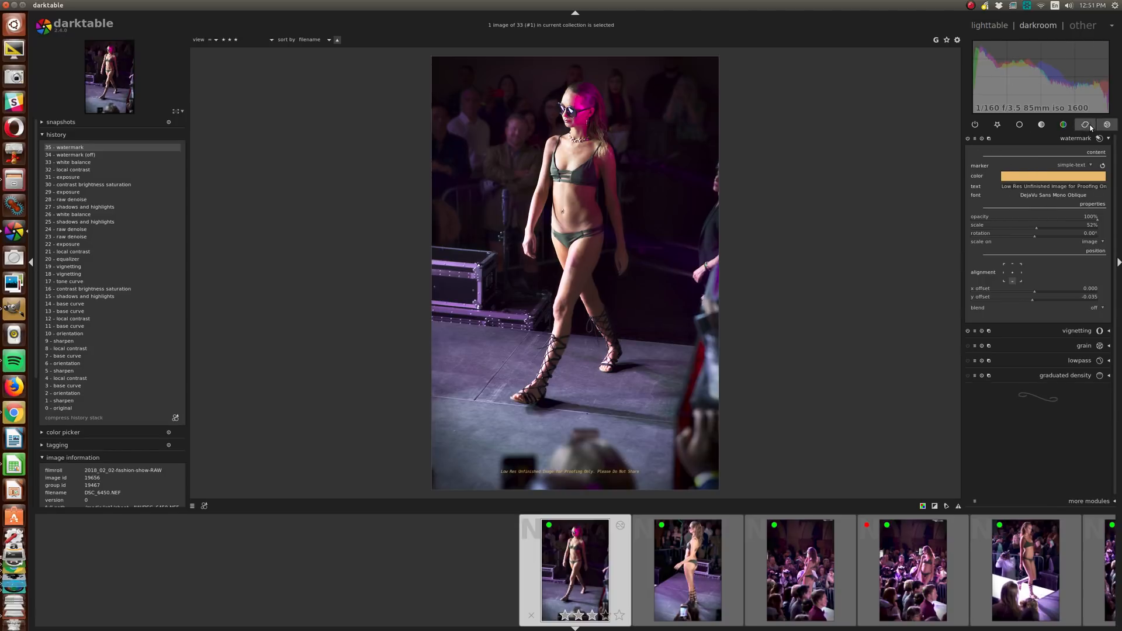
pyautogui.click(968, 138)
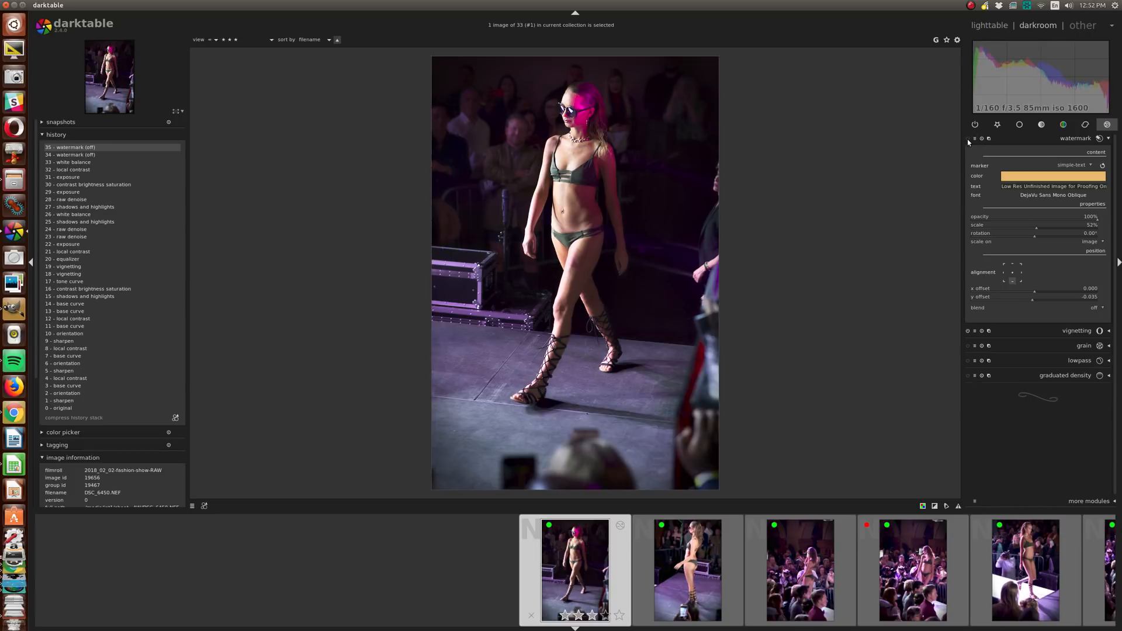
pyautogui.click(968, 139)
pyautogui.click(967, 139)
pyautogui.press('l')
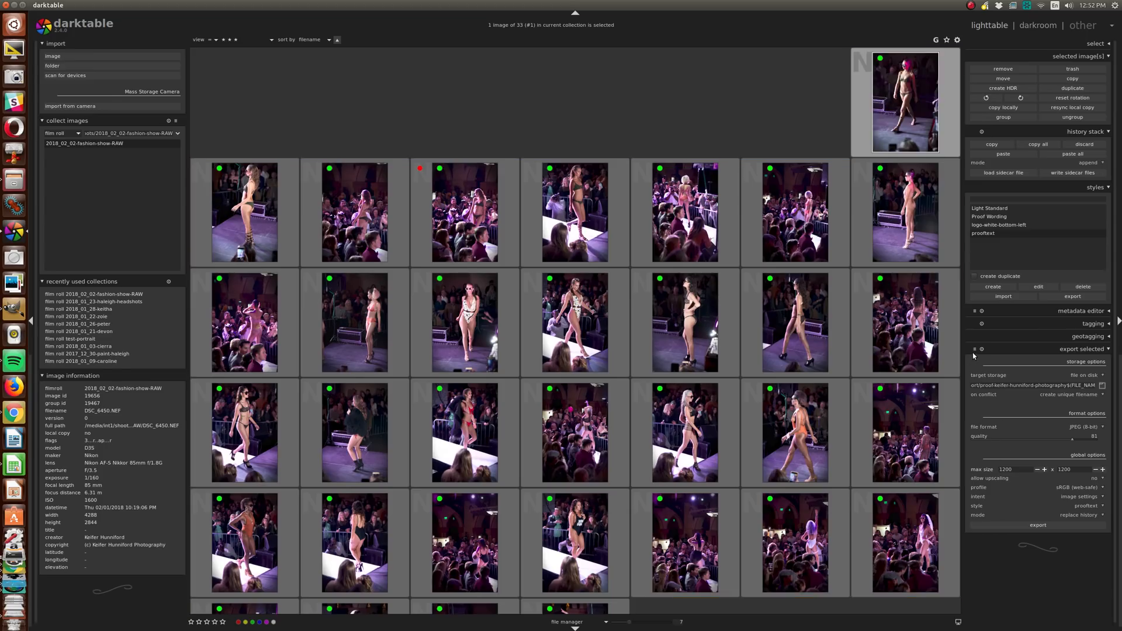
# Step: Load the web-with-logo export preset, apply the logo-white-bottom-left style to DSC_6450.NEF and open it in the darkroom
pyautogui.click(974, 349)
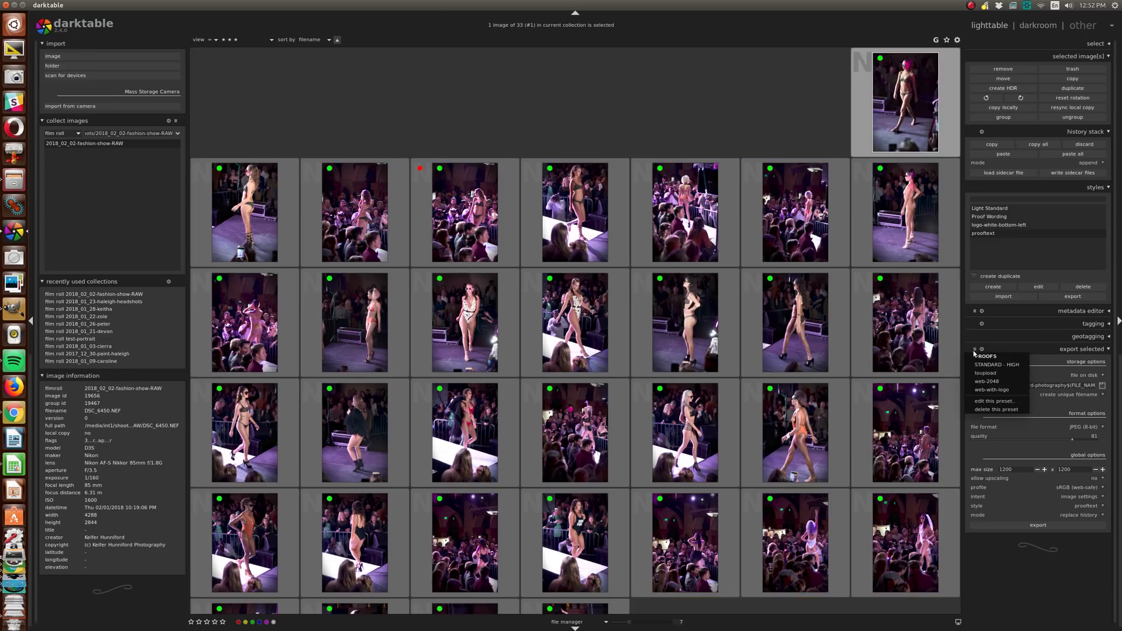
pyautogui.click(1013, 390)
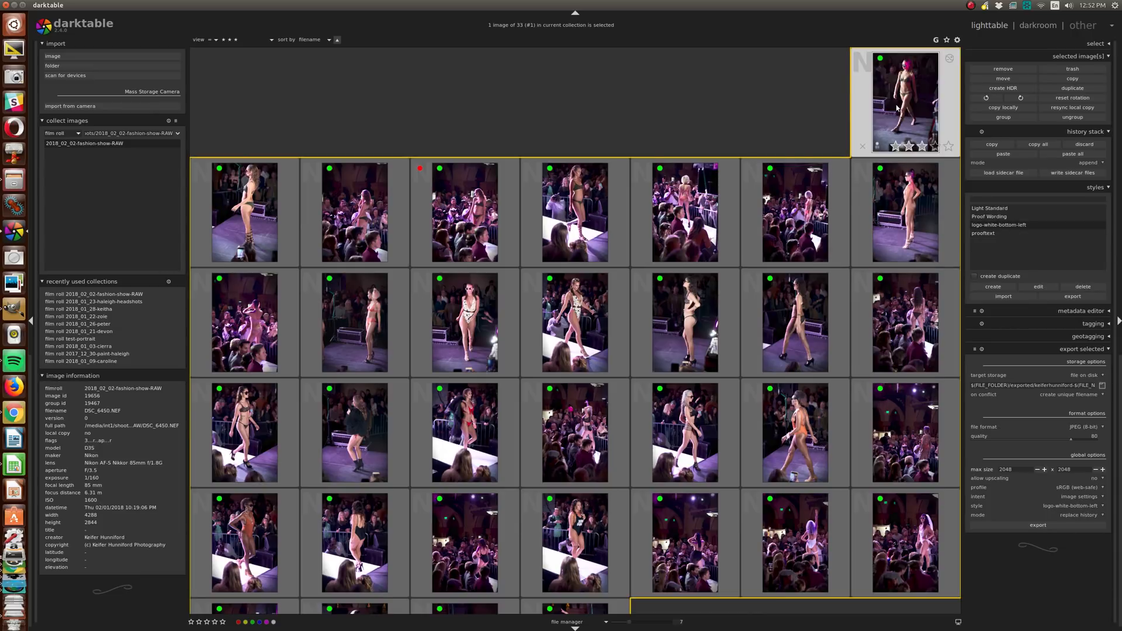
pyautogui.press('d')
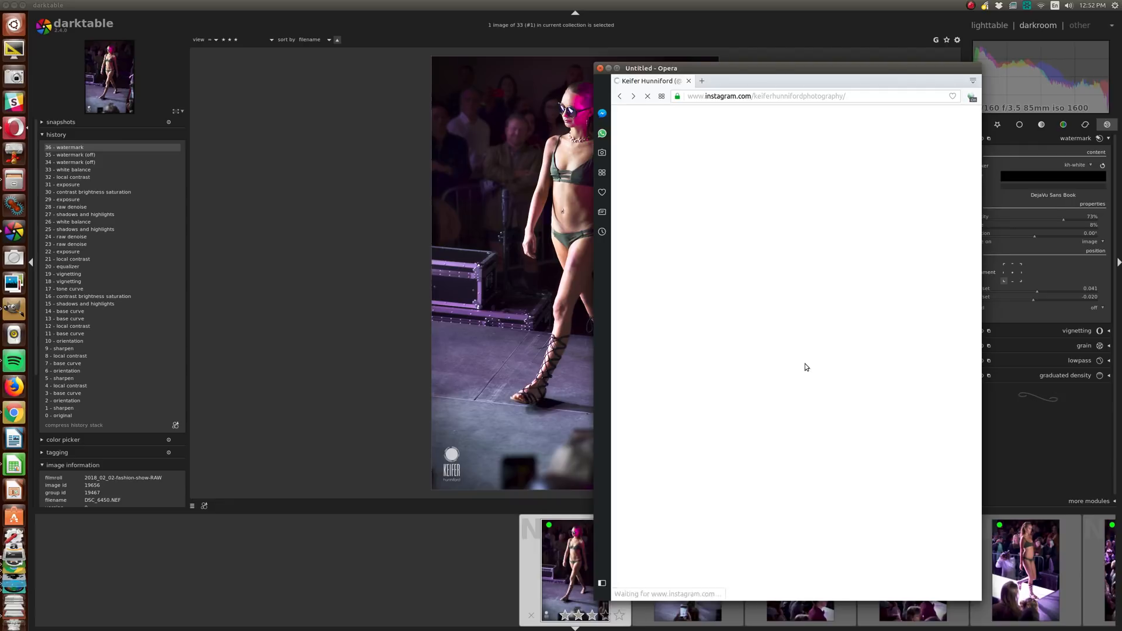
# Step: Browse the posts on the photographer's Instagram profile in Opera, and switch back to darktable
pyautogui.scroll(-3, 847, 370)
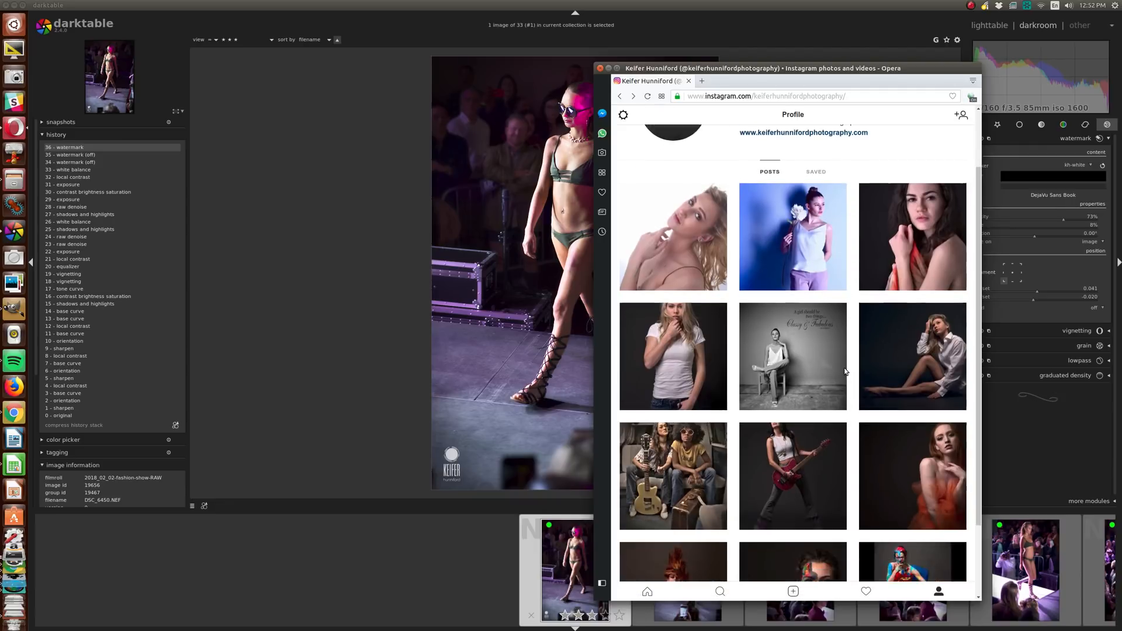
pyautogui.scroll(-10, 846, 370)
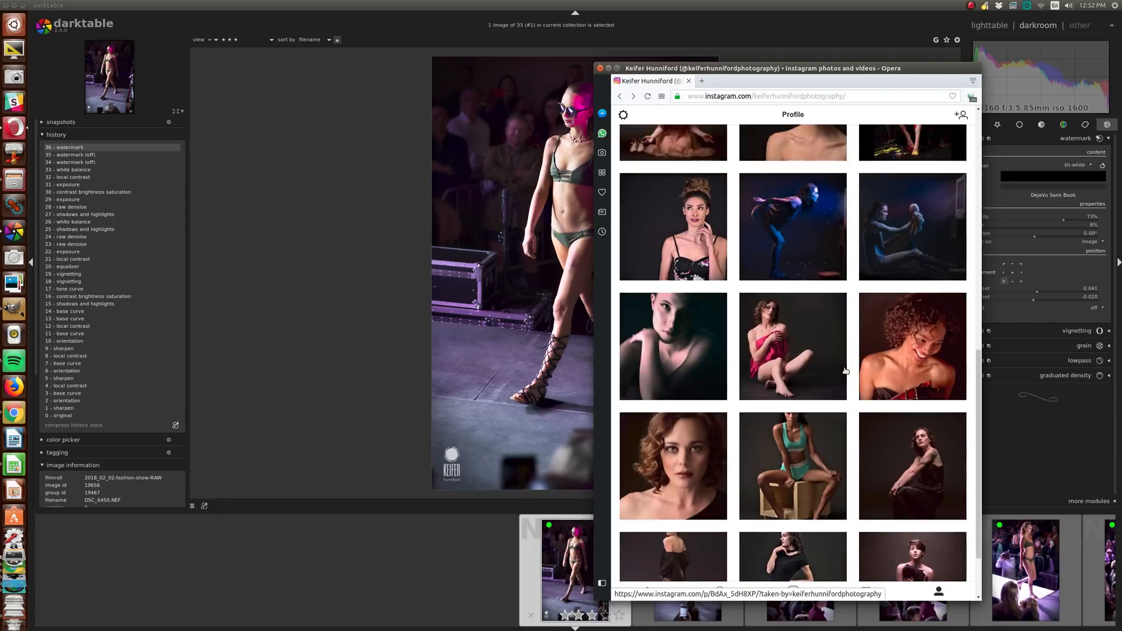
pyautogui.scroll(10, 846, 371)
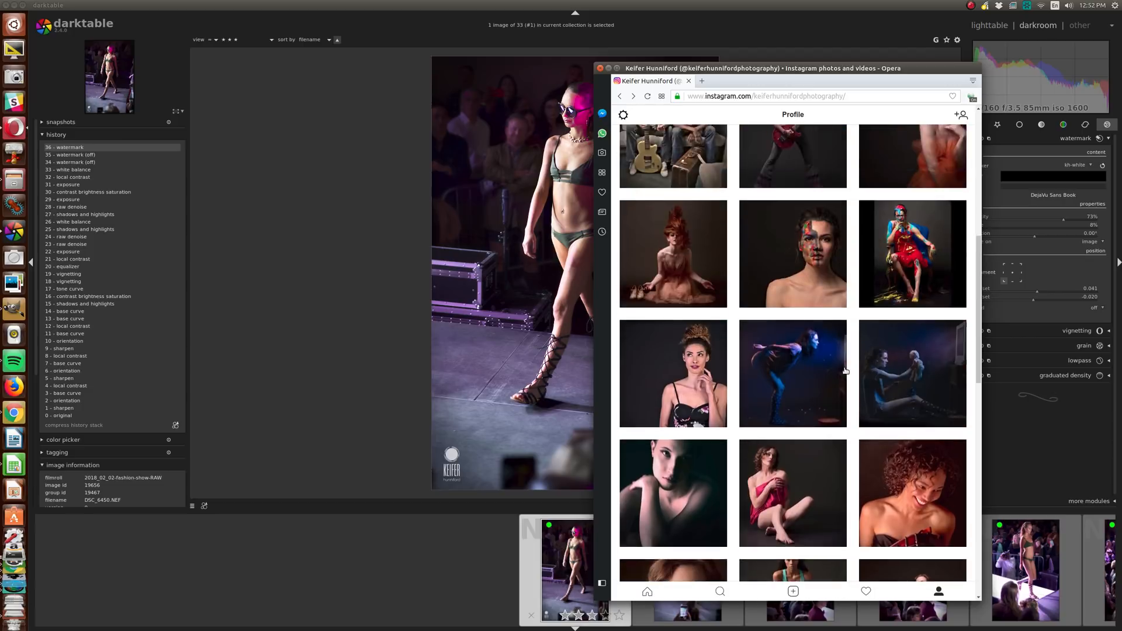
pyautogui.scroll(2, 796, 345)
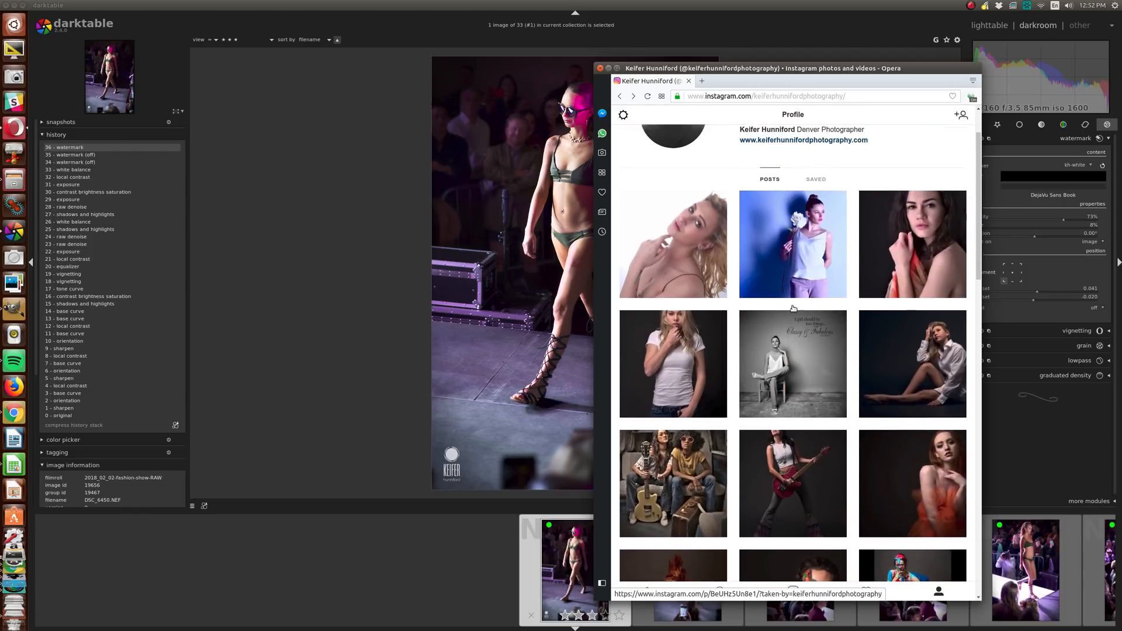
pyautogui.click(559, 186)
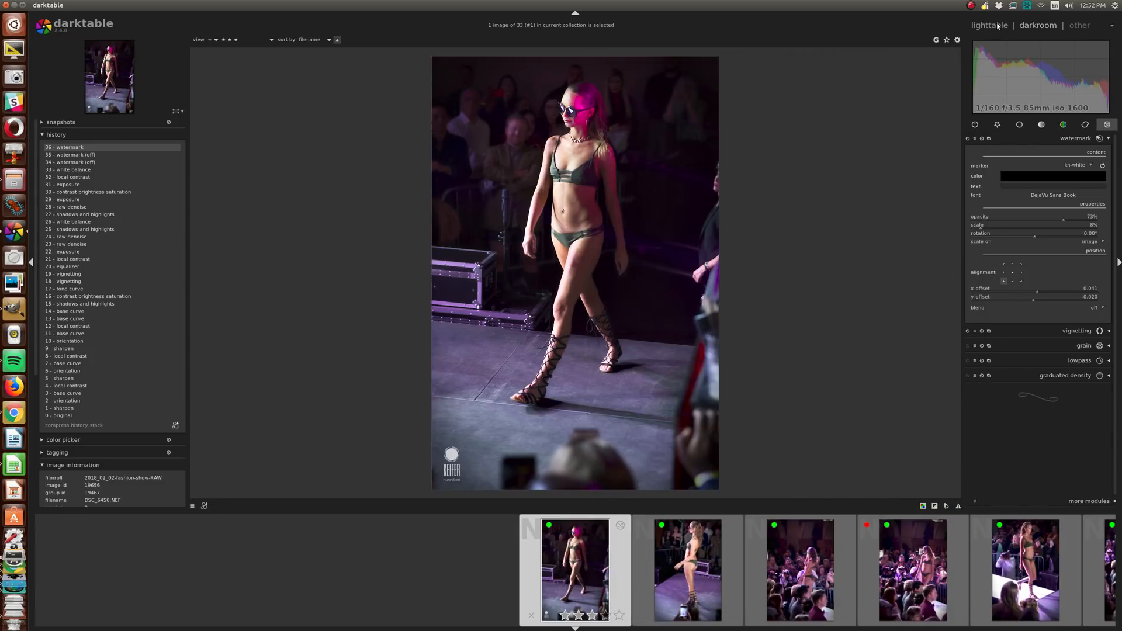
# Step: Return to the lighttable and select every image in the collection
pyautogui.press('l')
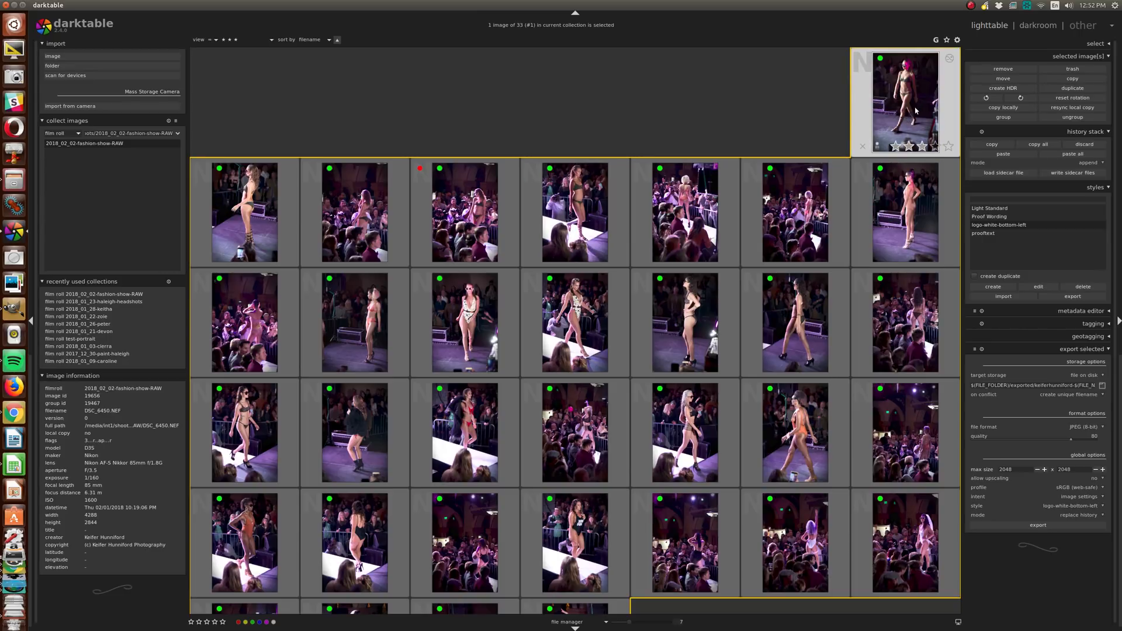
pyautogui.scroll(-4, 909, 304)
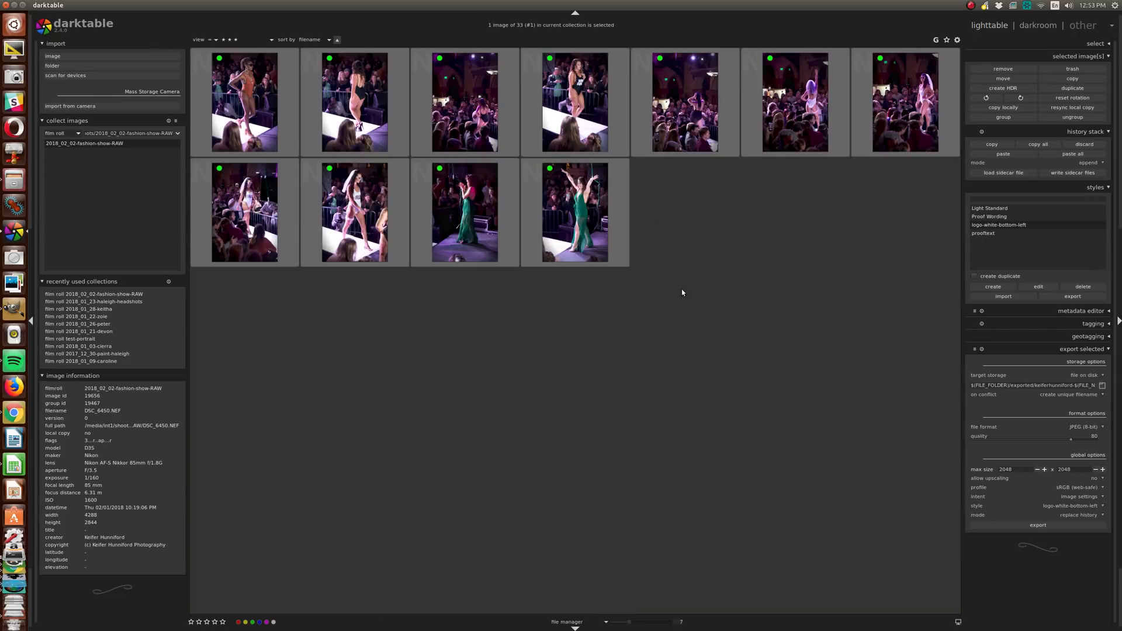
pyautogui.hotkey('ctrl', 'a')
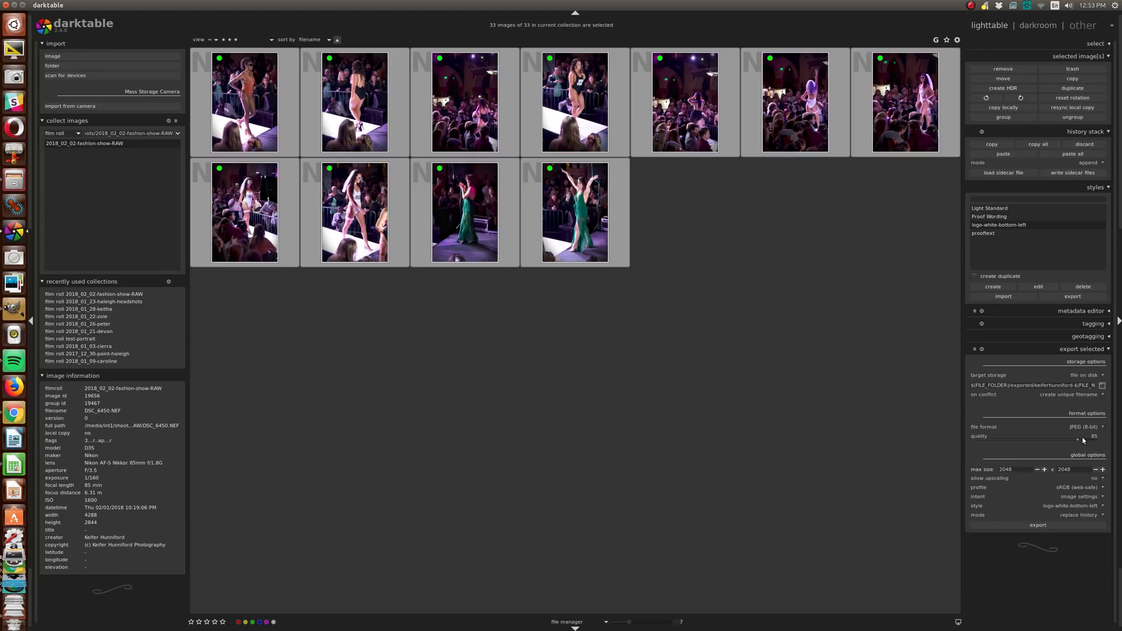
# Step: Update the web-with-logo preset with JPEG quality 85 and export all the selected images
pyautogui.click(975, 349)
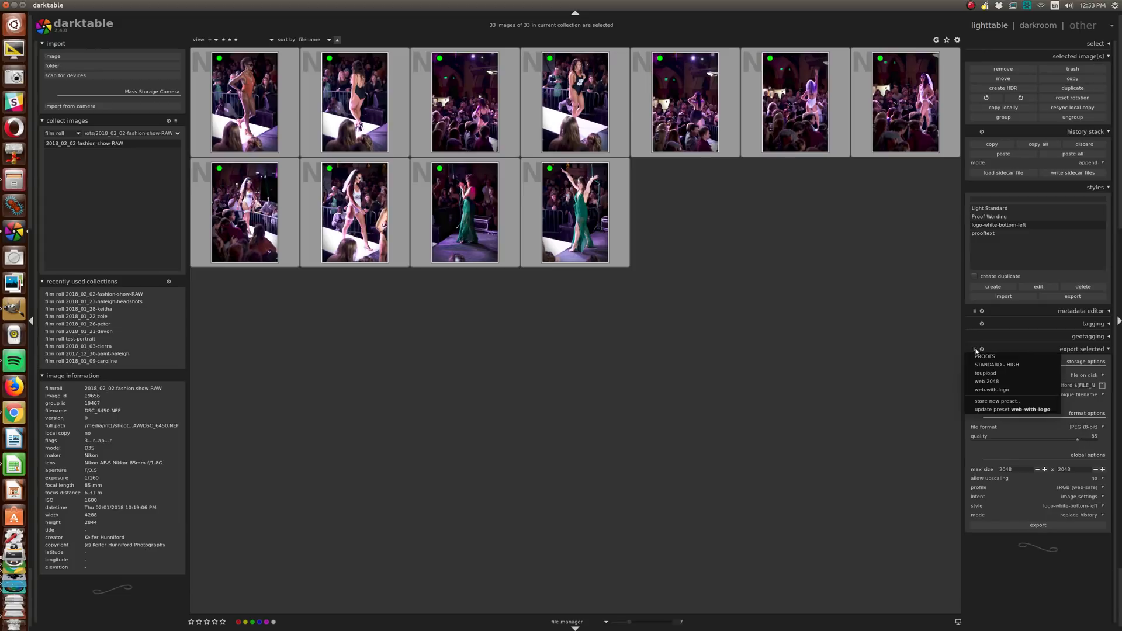
pyautogui.click(1029, 408)
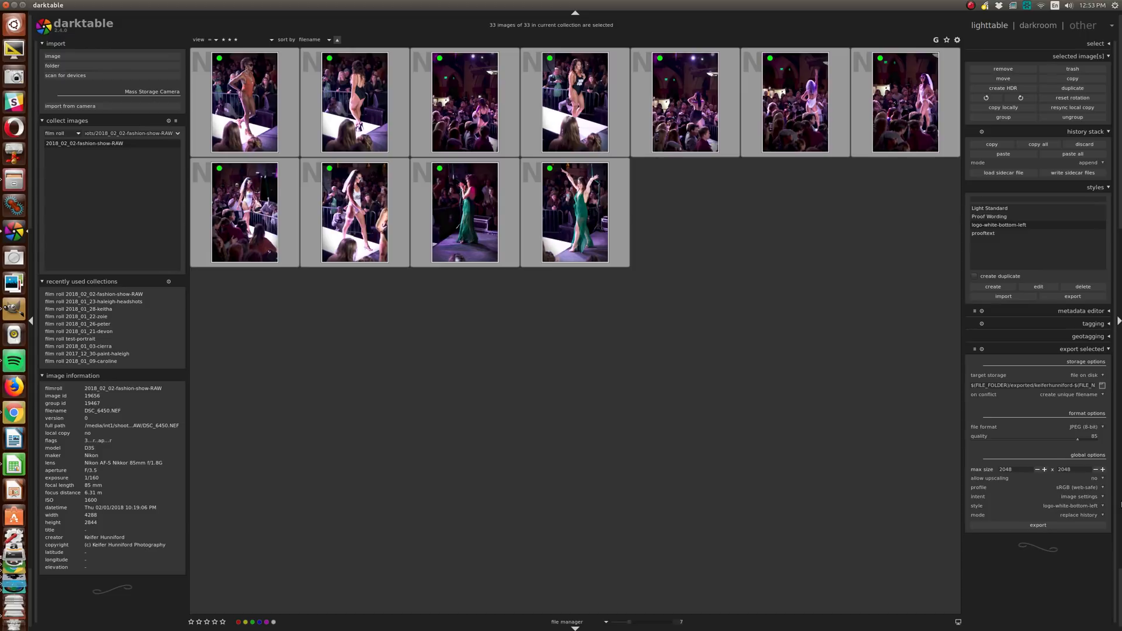
pyautogui.click(1041, 526)
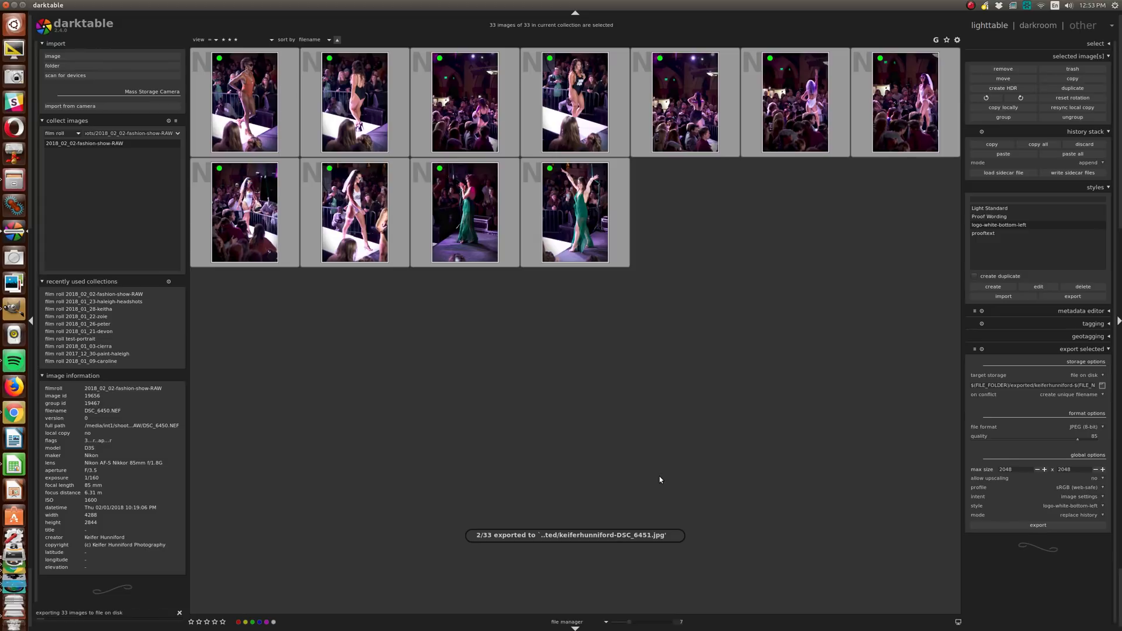
# Step: Open a terminal and change to the 2018_02_02-fashion-show-RAW shoot folder with ". kcd RAW"
pyautogui.hotkey('ctrl', 'alt', 't')
pyautogui.write('. kcd ')
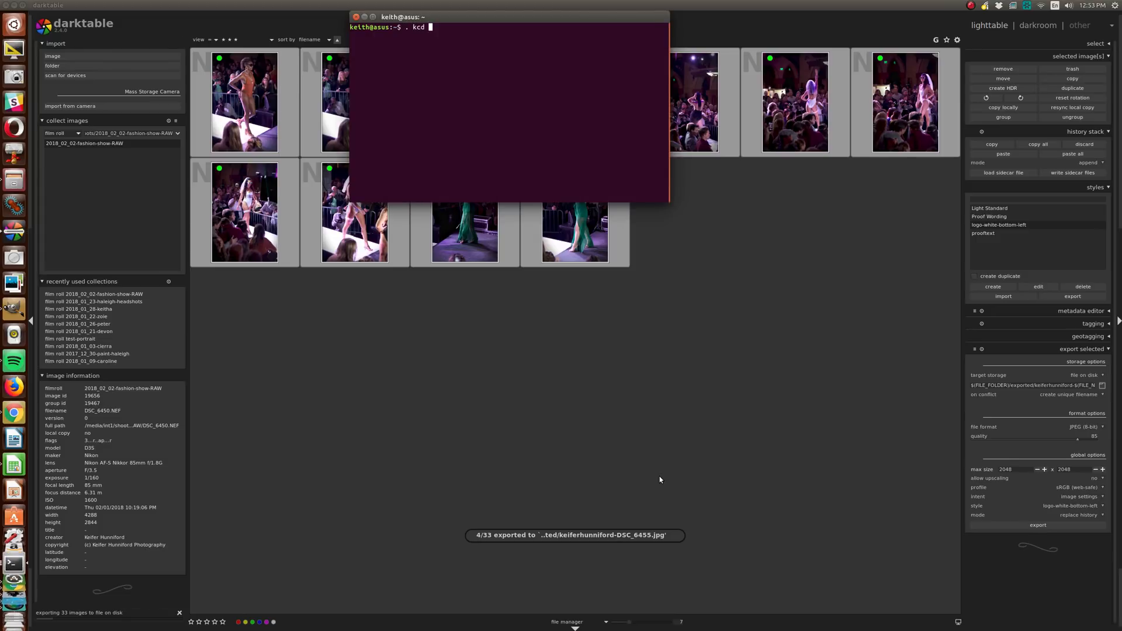
pyautogui.write('raw')
pyautogui.press('Return')
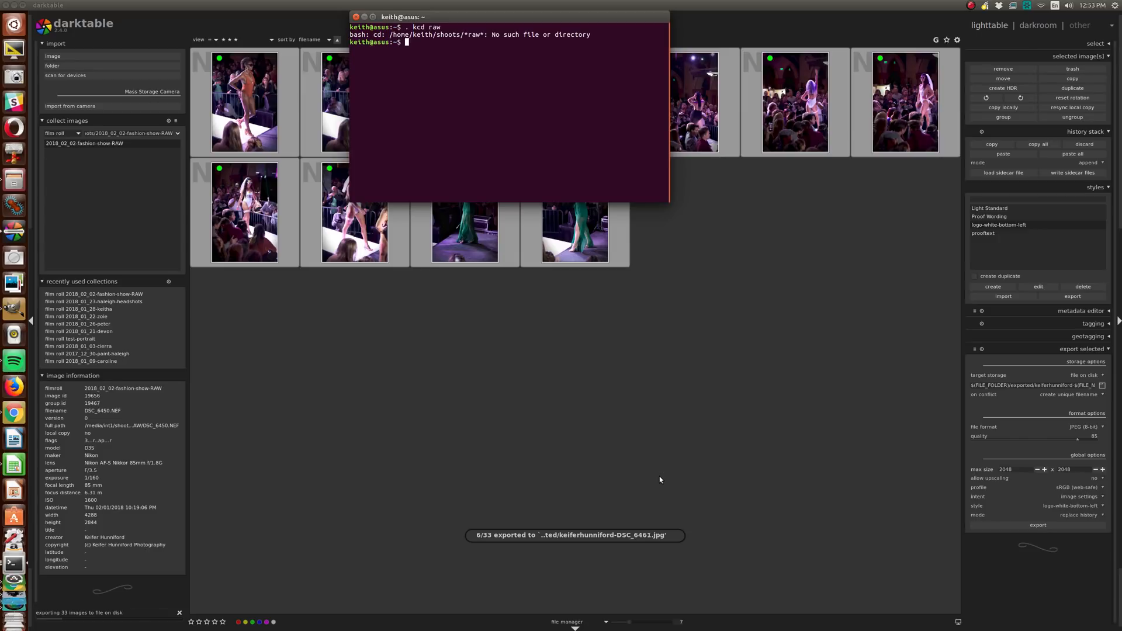
pyautogui.write('. kcd RAW')
pyautogui.press('Return')
# Step: Change into the exported subfolder and list its files
pyautogui.write('cd exported/')
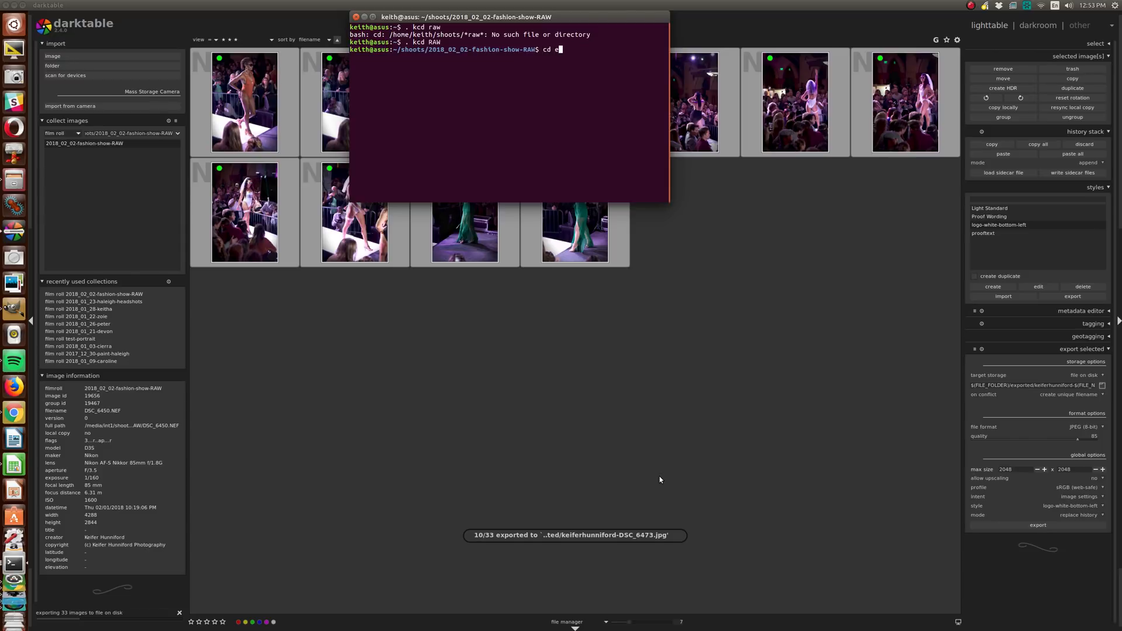
pyautogui.press('Return')
pyautogui.write('ls')
pyautogui.press('Return')
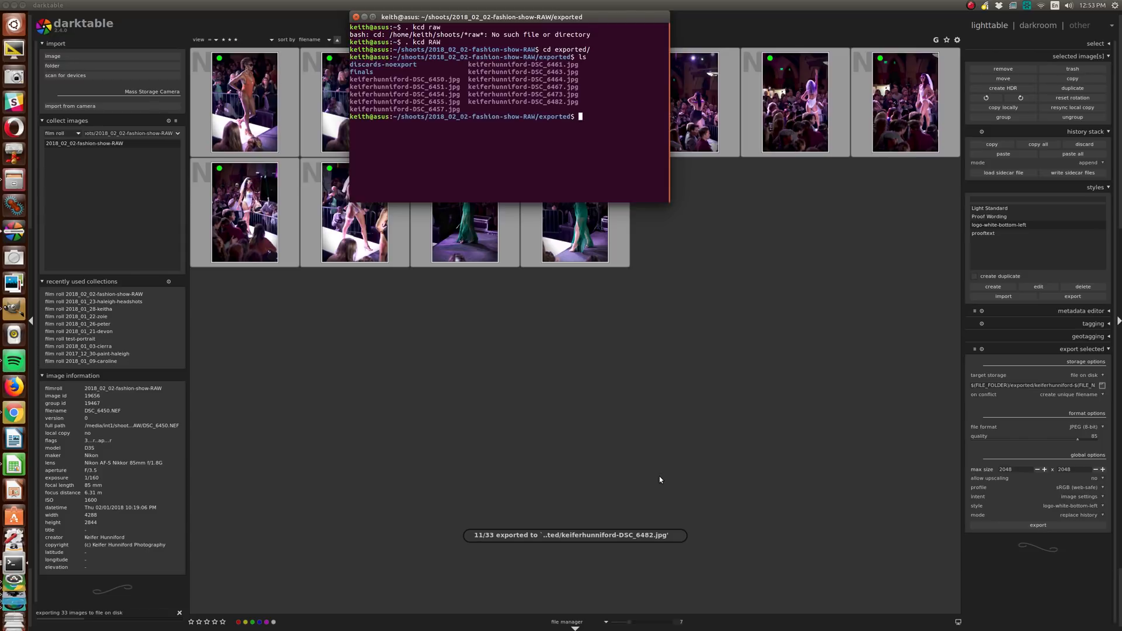
# Step: Open the exported folder in the file manager with "nautilus ." and move its window toward the middle of the desktop
pyautogui.write('nautilus .')
pyautogui.press('Return')
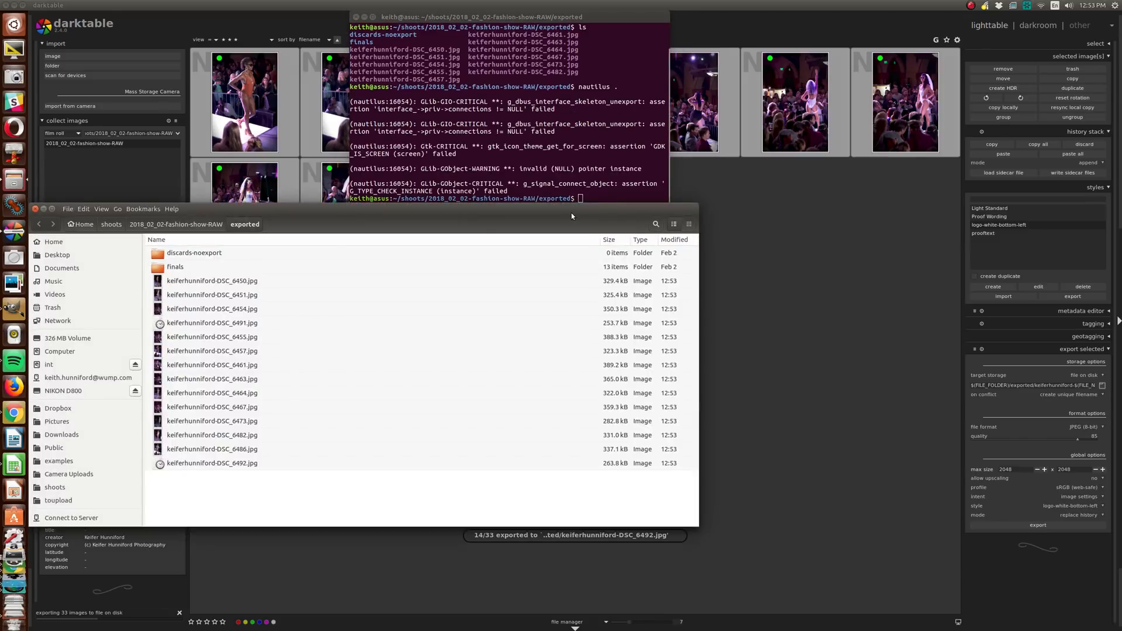
pyautogui.moveTo(571, 214); pyautogui.dragTo(737, 175)
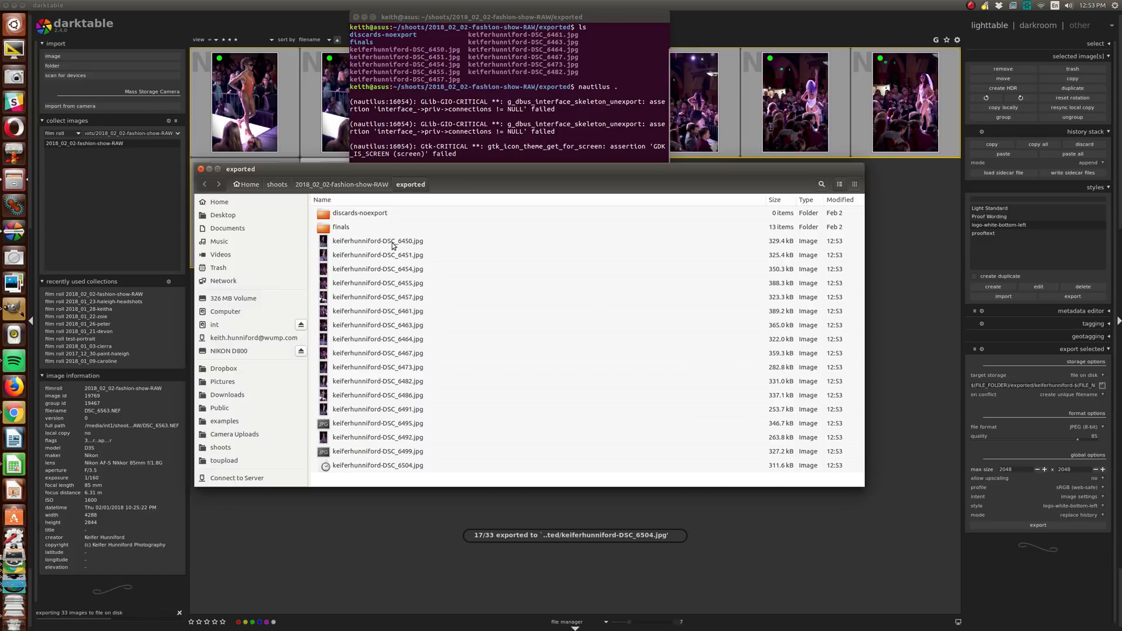
# Step: Open the exported DSC_6450 JPEG in the image viewer and page through the following exports to check their logo watermarks
pyautogui.doubleClick(392, 246)
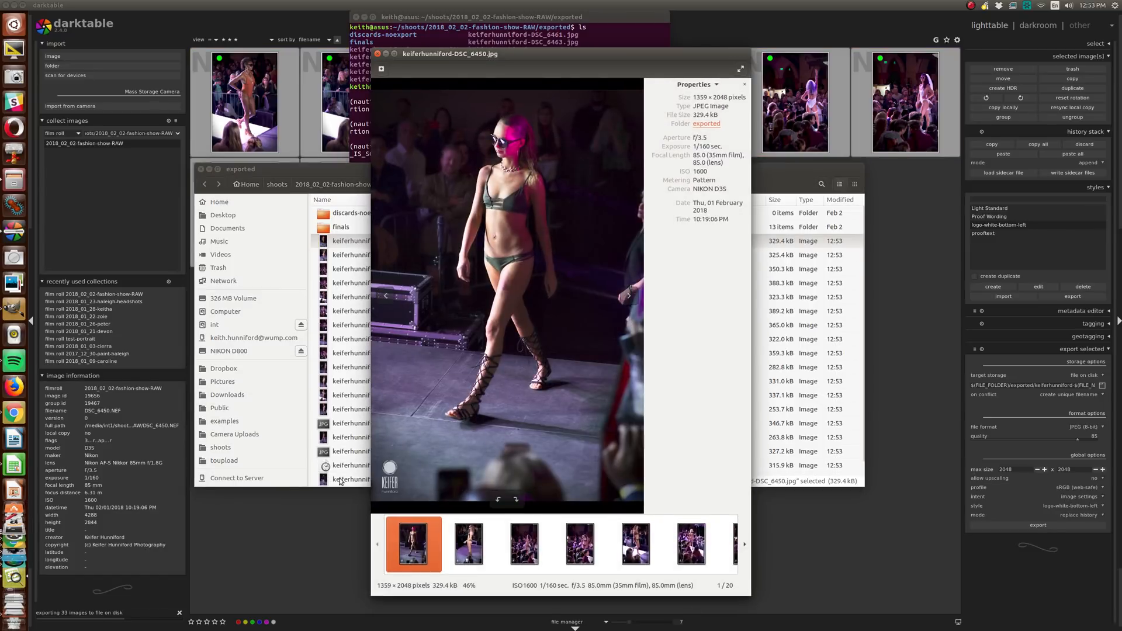
pyautogui.click(629, 297)
pyautogui.click(629, 297)
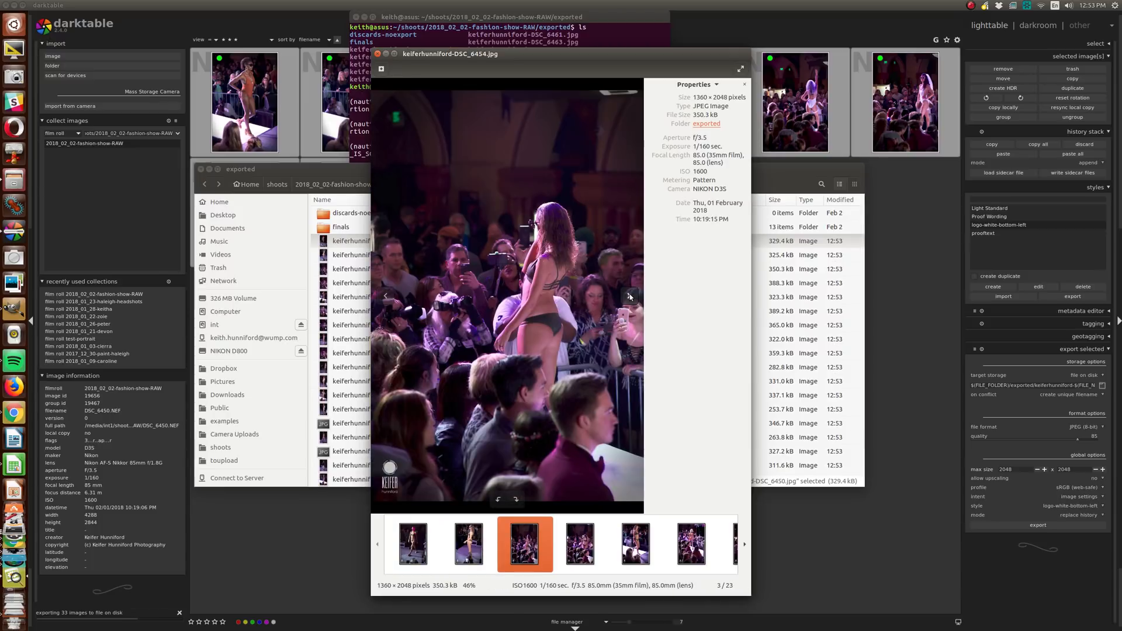
pyautogui.click(629, 296)
pyautogui.click(630, 296)
pyautogui.click(630, 296)
pyautogui.click(629, 297)
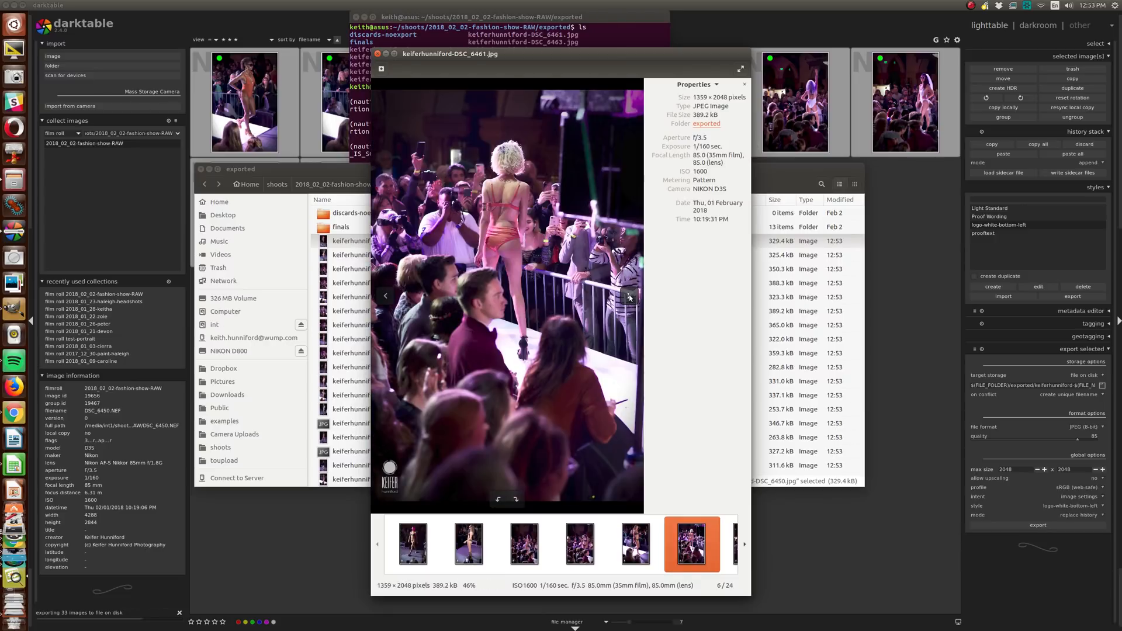
pyautogui.click(630, 296)
pyautogui.click(629, 296)
pyautogui.click(630, 296)
pyautogui.click(629, 296)
pyautogui.click(629, 296)
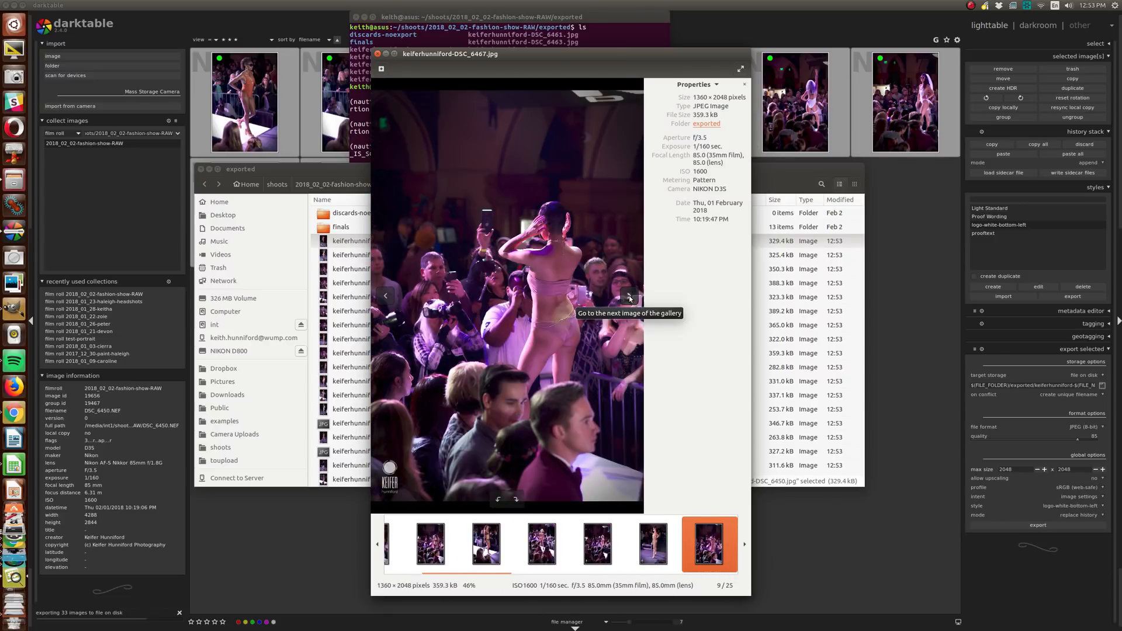
pyautogui.click(629, 297)
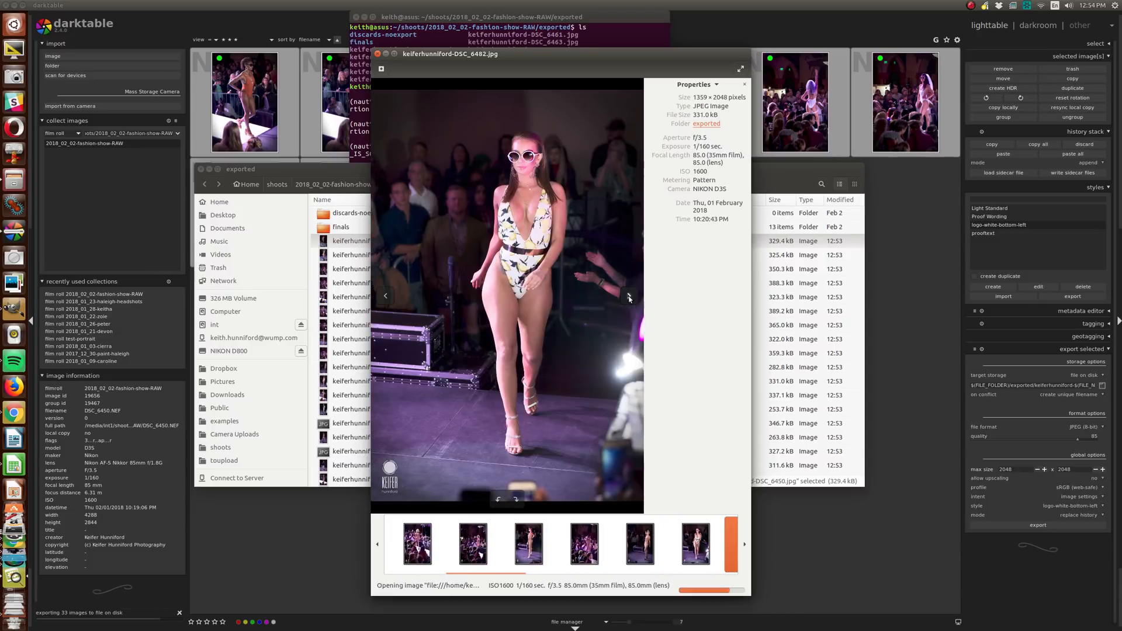
pyautogui.click(629, 298)
pyautogui.click(629, 298)
pyautogui.click(629, 298)
pyautogui.click(629, 298)
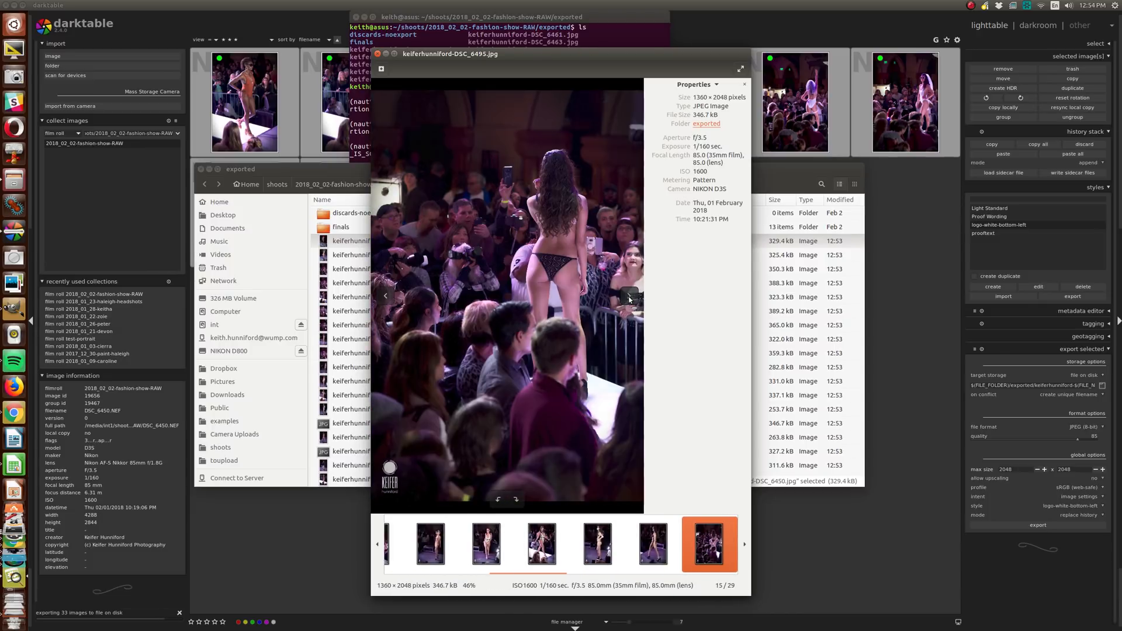
pyautogui.click(629, 298)
pyautogui.click(628, 298)
pyautogui.click(629, 298)
pyautogui.click(629, 298)
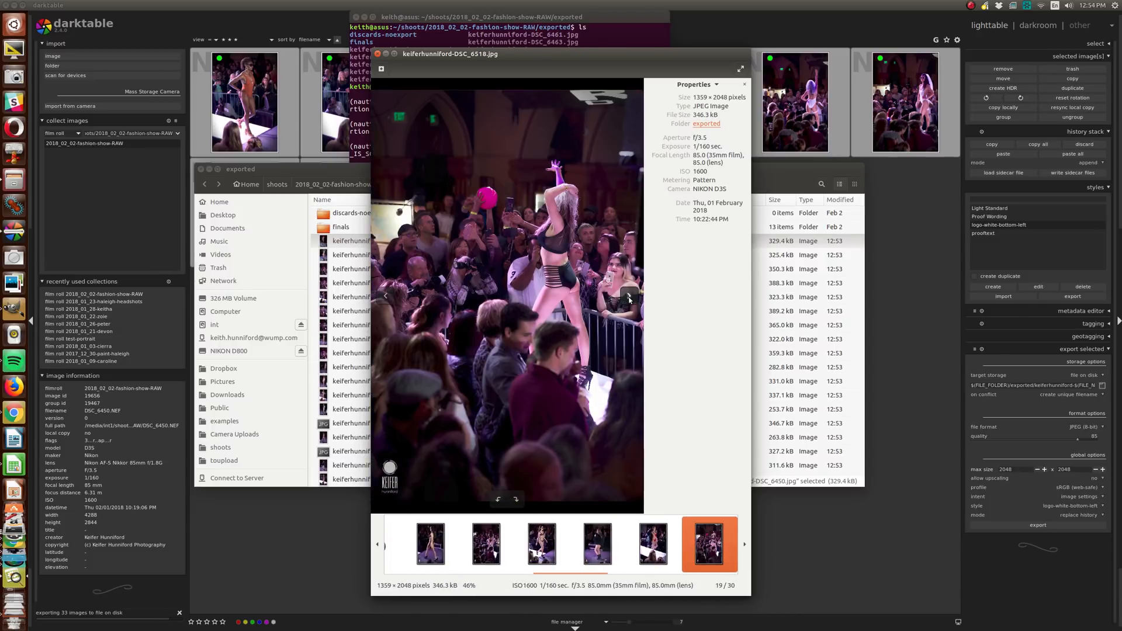
# Step: Page through the remaining exported JPEGs from DSC_6518 to the end of the gallery to check their logo watermarks
pyautogui.click(629, 298)
pyautogui.click(628, 298)
pyautogui.click(629, 298)
pyautogui.click(629, 298)
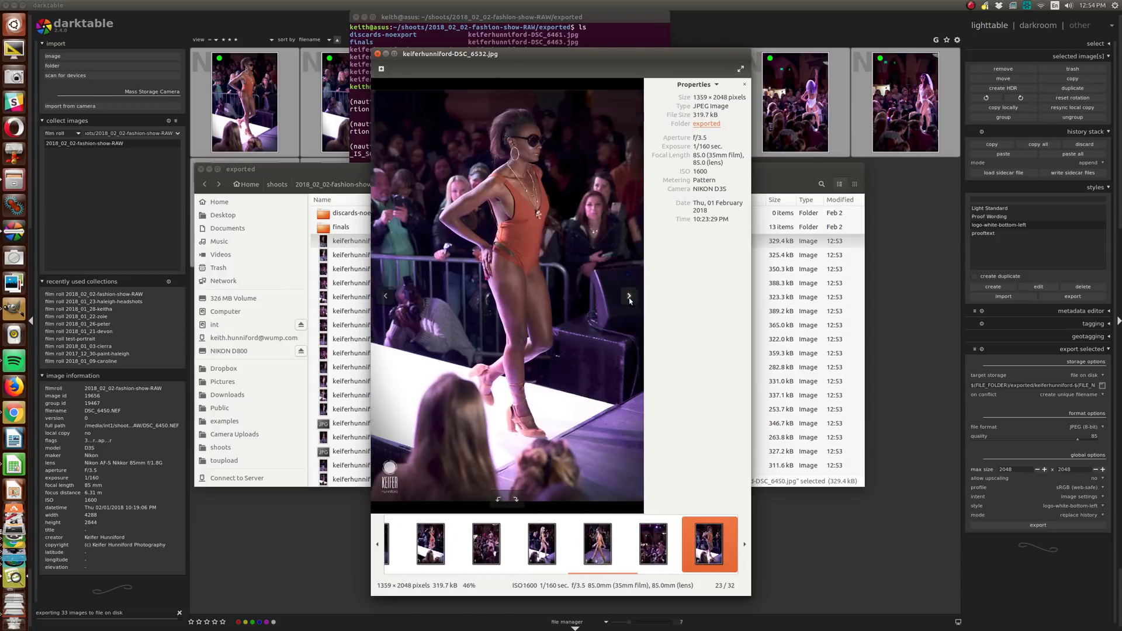
pyautogui.click(629, 298)
pyautogui.click(629, 298)
pyautogui.click(629, 298)
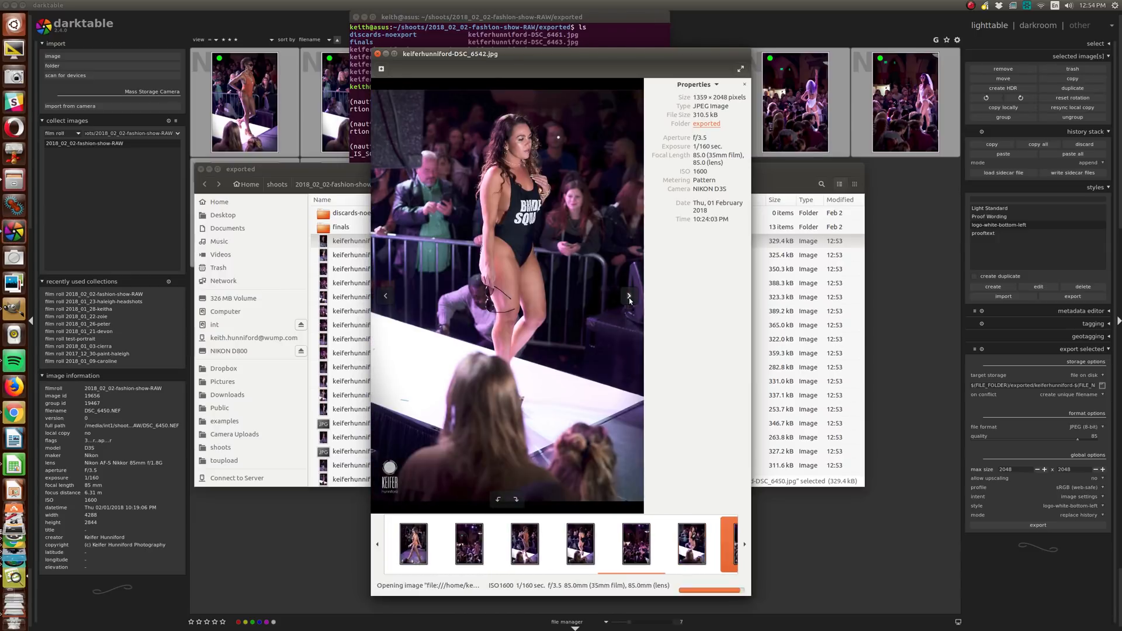
pyautogui.click(629, 298)
pyautogui.click(628, 298)
pyautogui.click(629, 298)
pyautogui.click(629, 298)
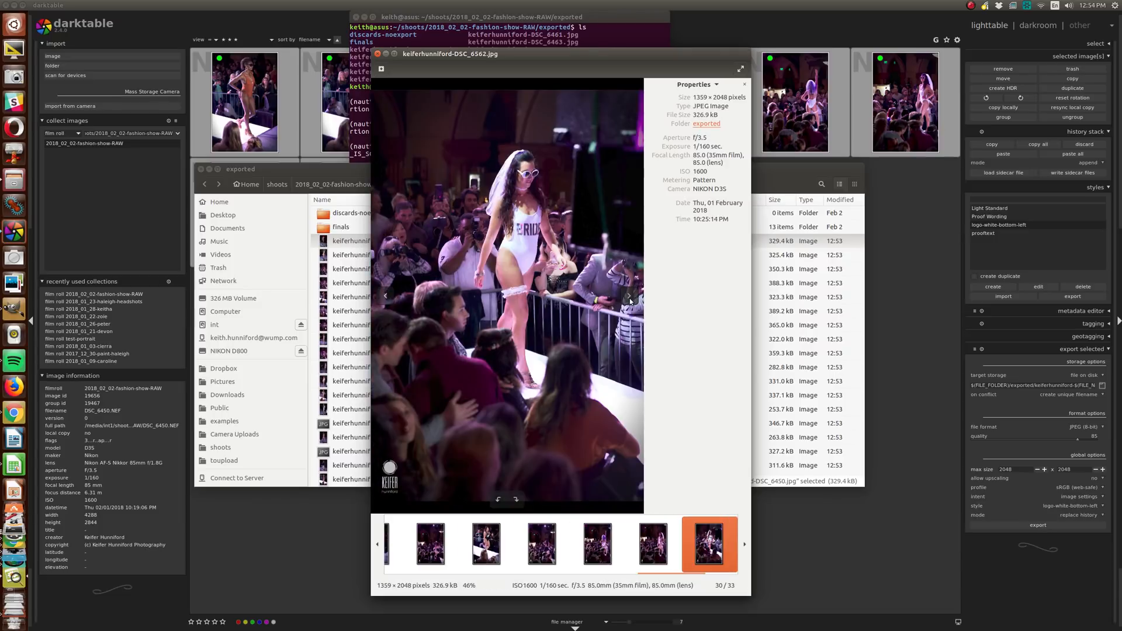
pyautogui.click(629, 298)
pyautogui.click(629, 298)
pyautogui.click(628, 298)
pyautogui.click(629, 298)
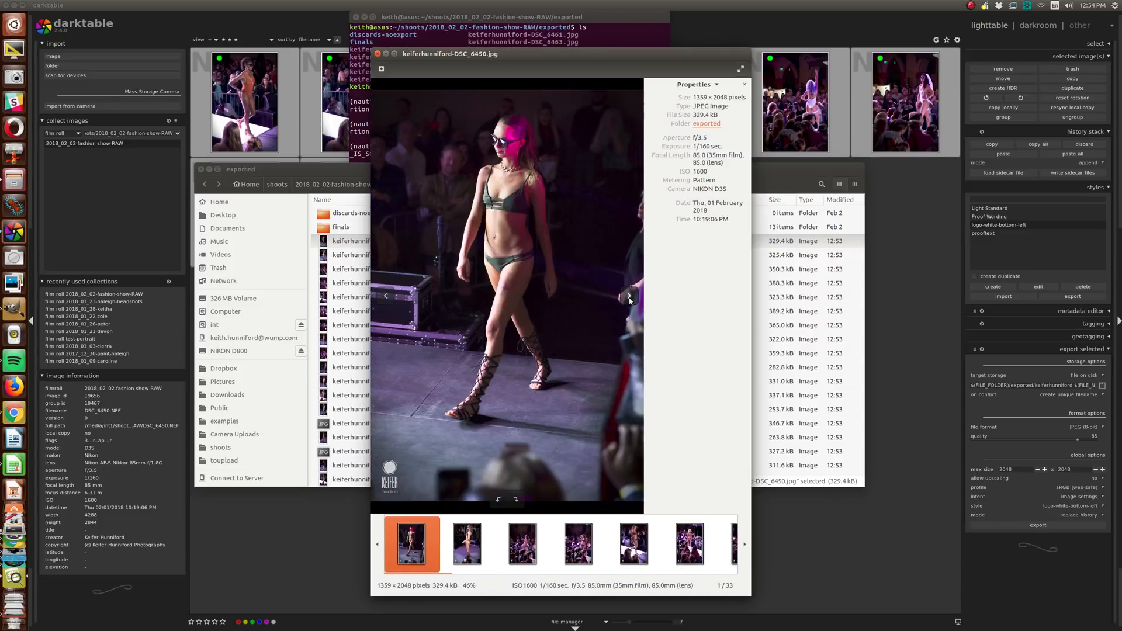
# Step: Review the exports again from DSC_6450 up to DSC_6499, and close the image viewer
pyautogui.click(629, 298)
pyautogui.click(630, 300)
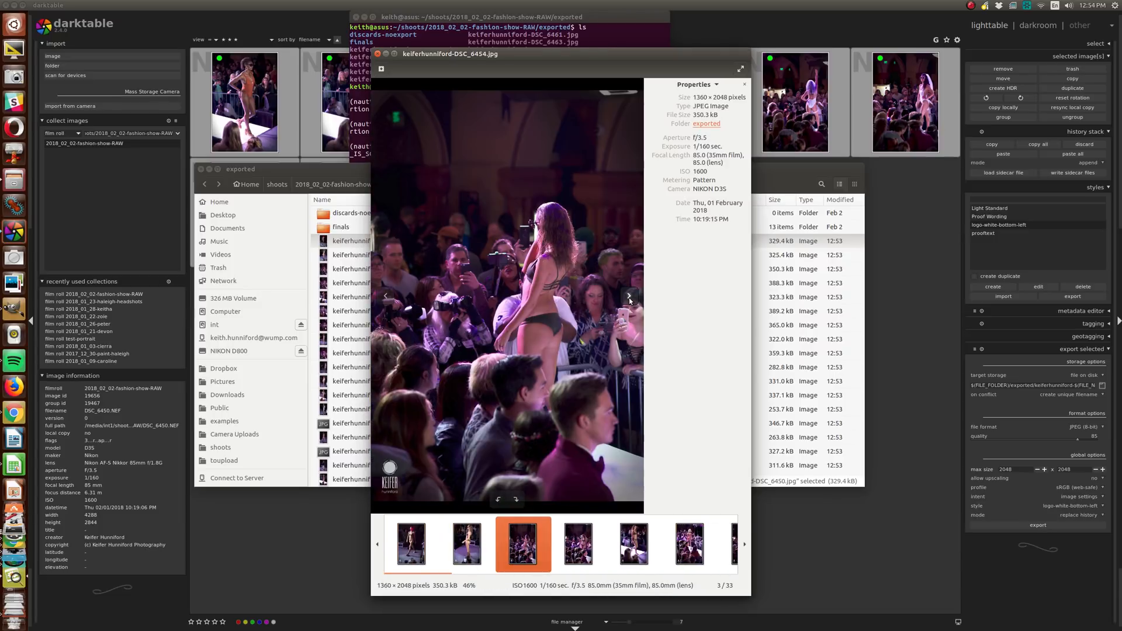
pyautogui.click(630, 300)
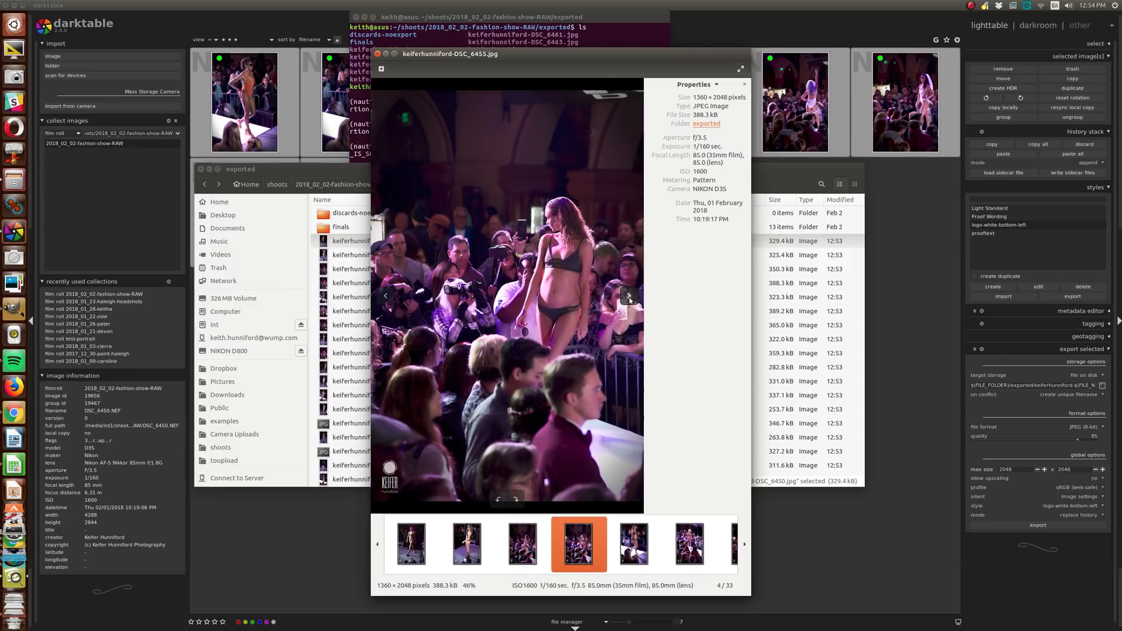
pyautogui.click(630, 301)
pyautogui.click(630, 300)
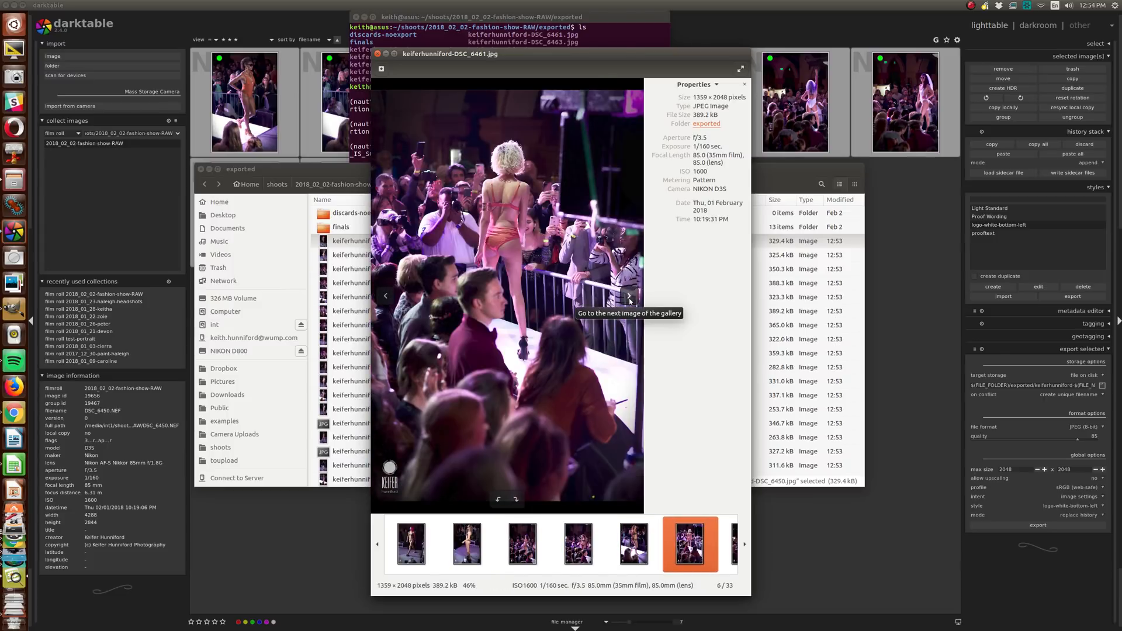
pyautogui.click(630, 301)
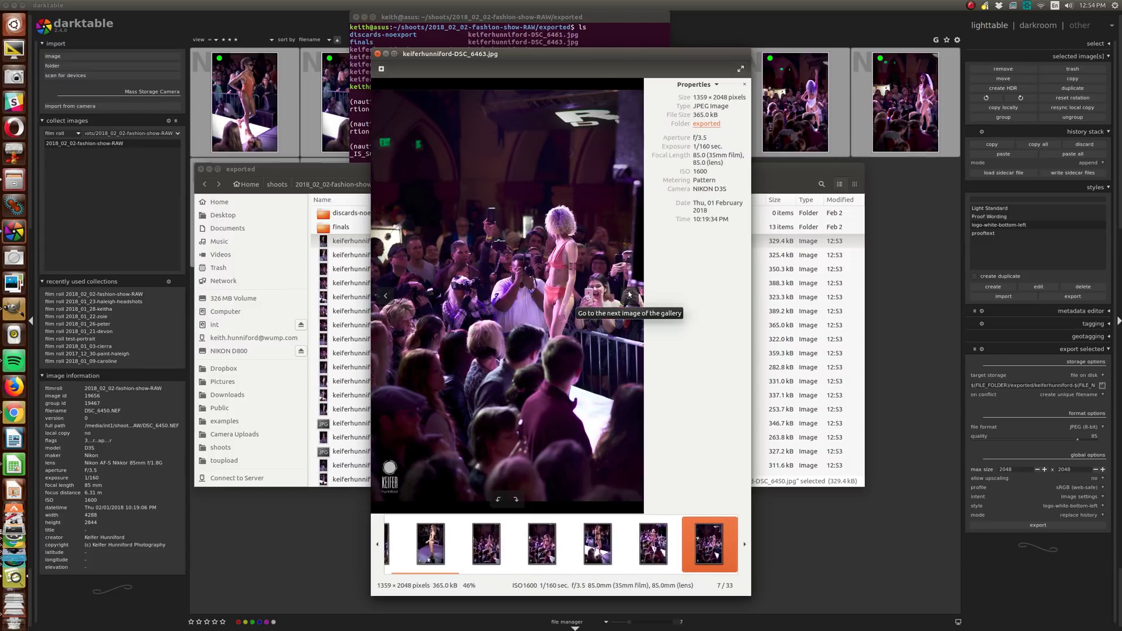
pyautogui.click(630, 299)
pyautogui.click(630, 295)
pyautogui.click(630, 296)
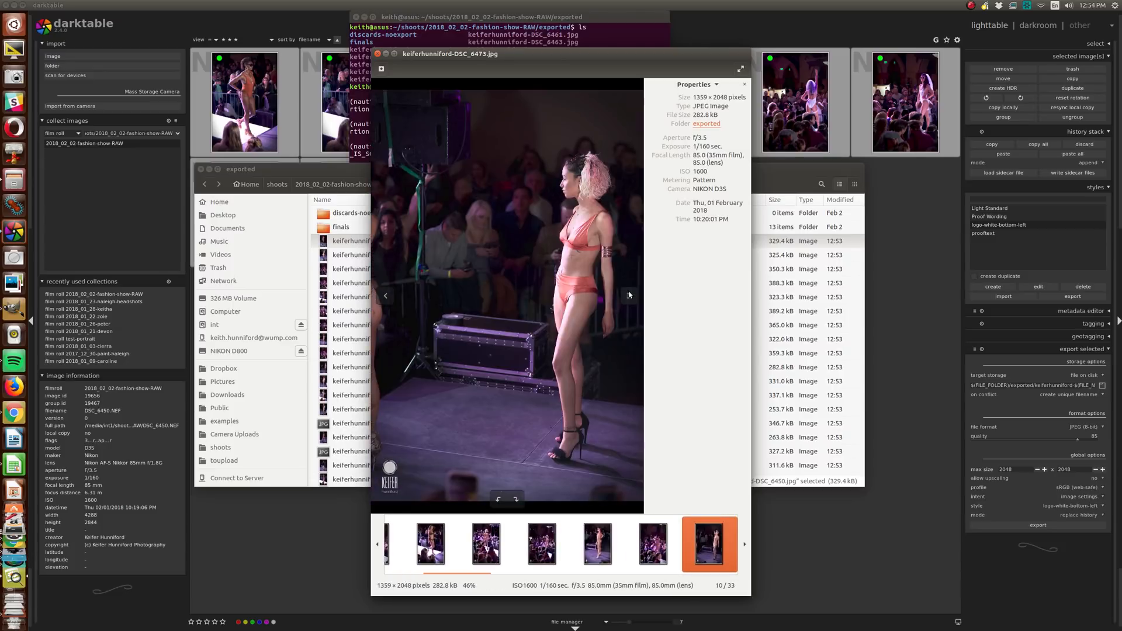
pyautogui.click(630, 297)
pyautogui.press('Right')
pyautogui.press('Right')
pyautogui.press('Right')
pyautogui.press('Right')
pyautogui.press('Right')
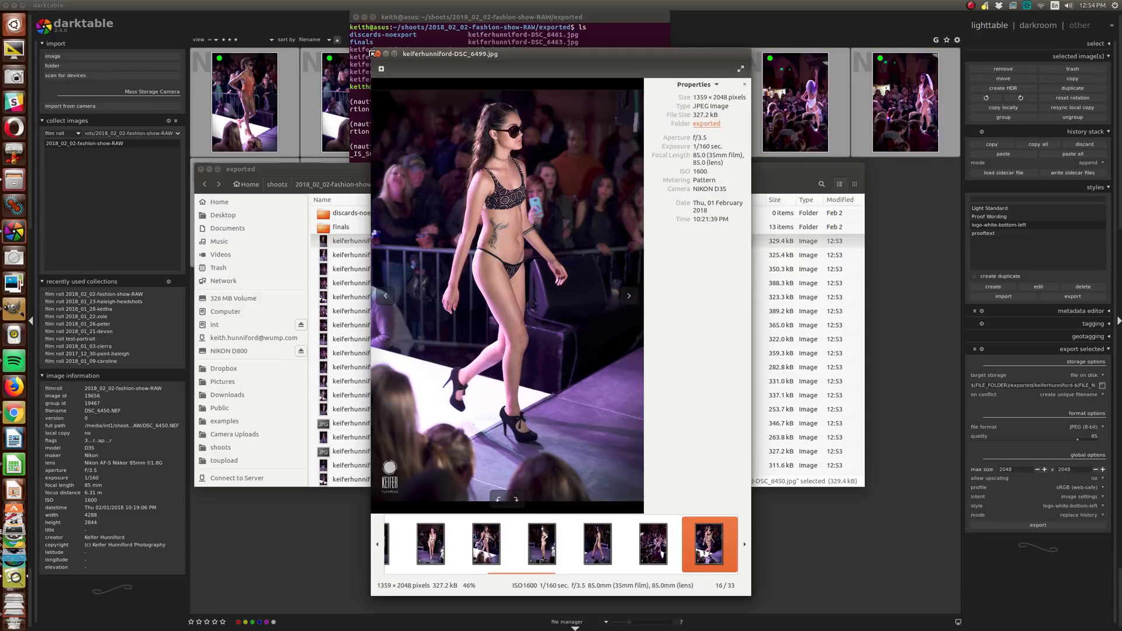
pyautogui.press('Escape')
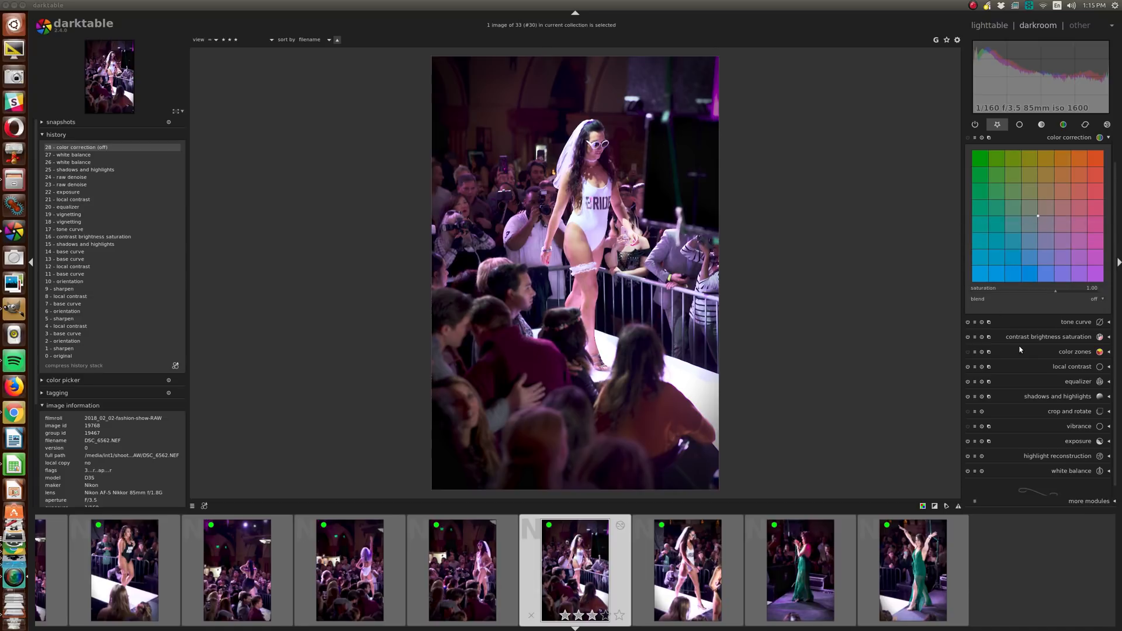
# Step: Enable color correction on DSC_6562, shift its tint slightly toward cool blue-green, and return to the lighttable
pyautogui.click(1040, 213)
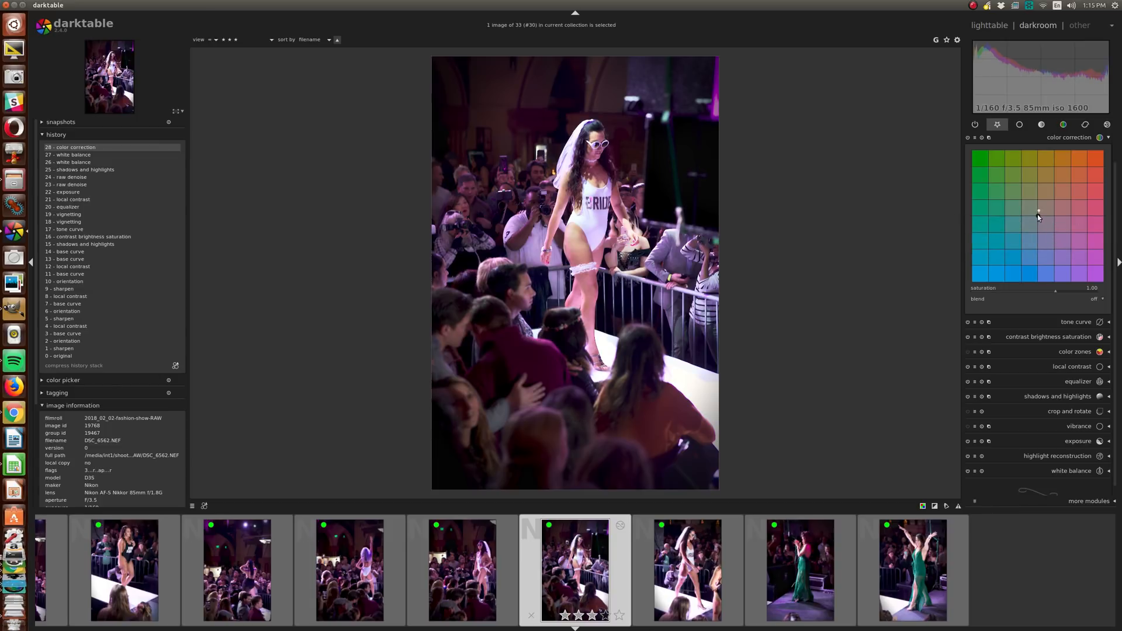
pyautogui.moveTo(1038, 215)
pyautogui.mouseDown()
pyautogui.moveTo(1020, 217)
pyautogui.moveTo(1035, 212)
pyautogui.moveTo(1032, 226)
pyautogui.mouseUp()
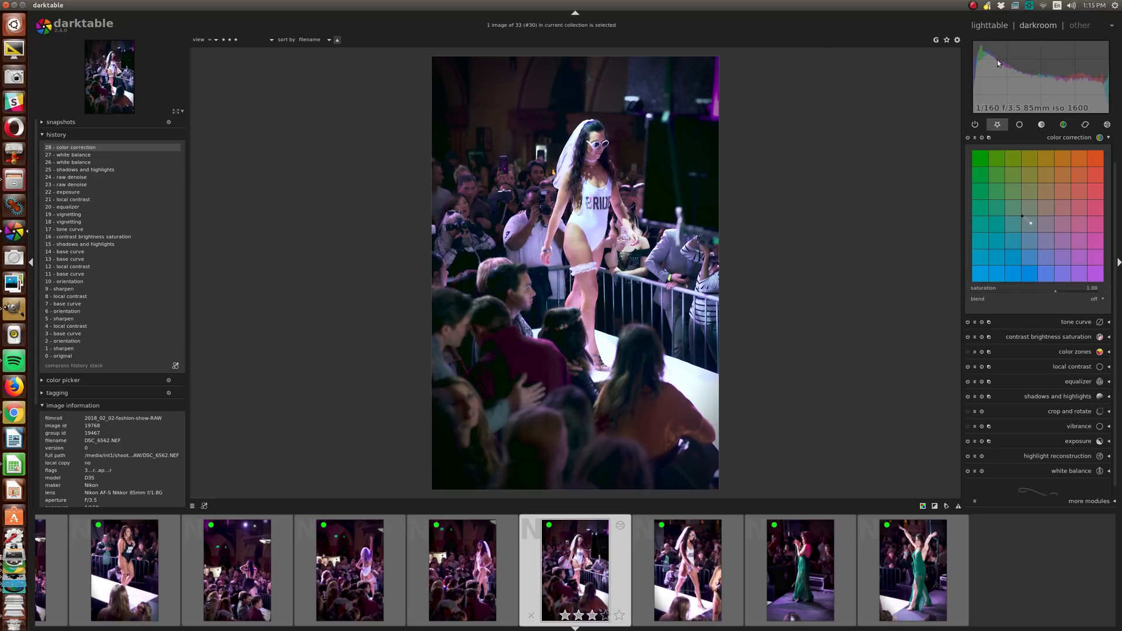
pyautogui.click(992, 25)
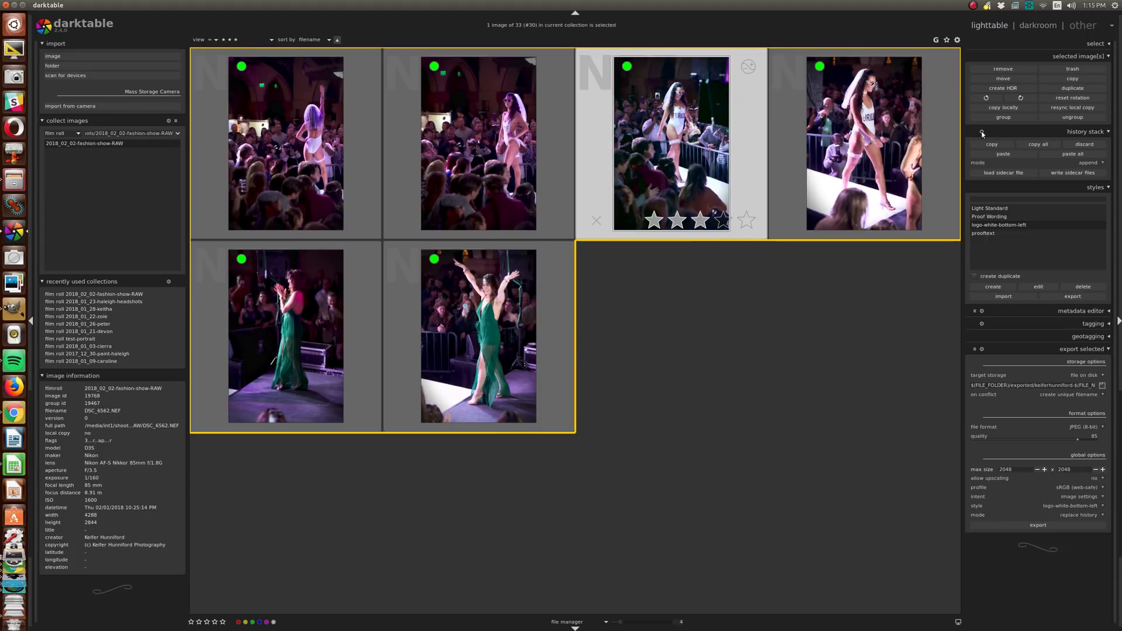
# Step: Copy only the color correction from the history stack of DSC_6562
pyautogui.hotkey('ctrl', 'shift', 'c')
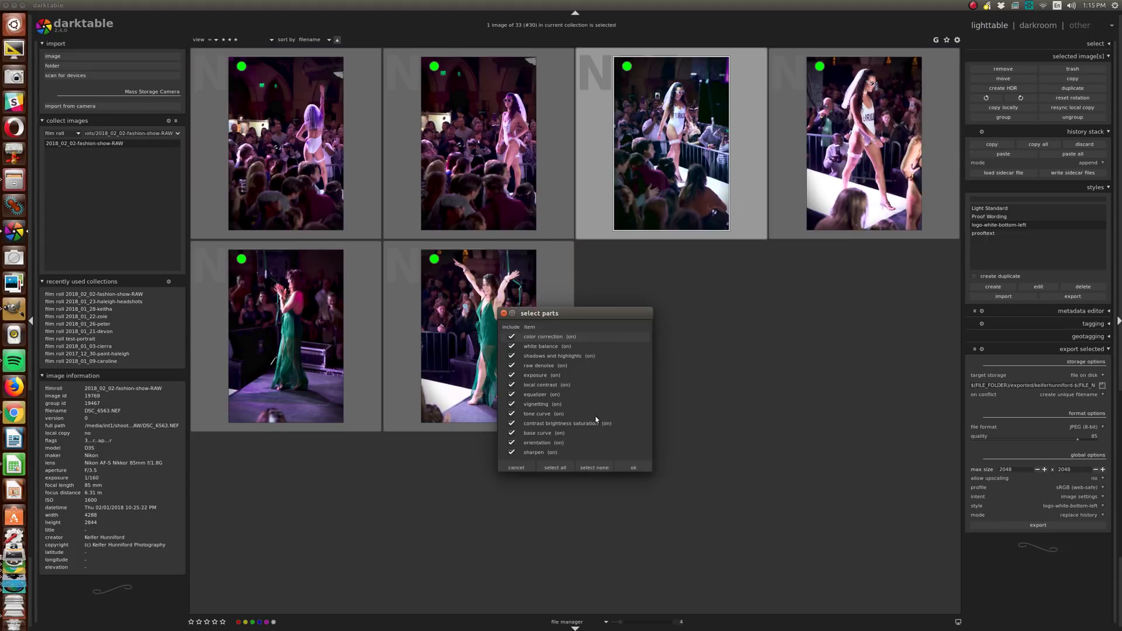
pyautogui.click(593, 468)
pyautogui.click(636, 466)
# Step: Paste the copied color correction onto DSC_6549 while viewing it as a single large image
pyautogui.keyDown('ctrl'); pyautogui.scroll(3, 507, 338); pyautogui.keyUp('ctrl')
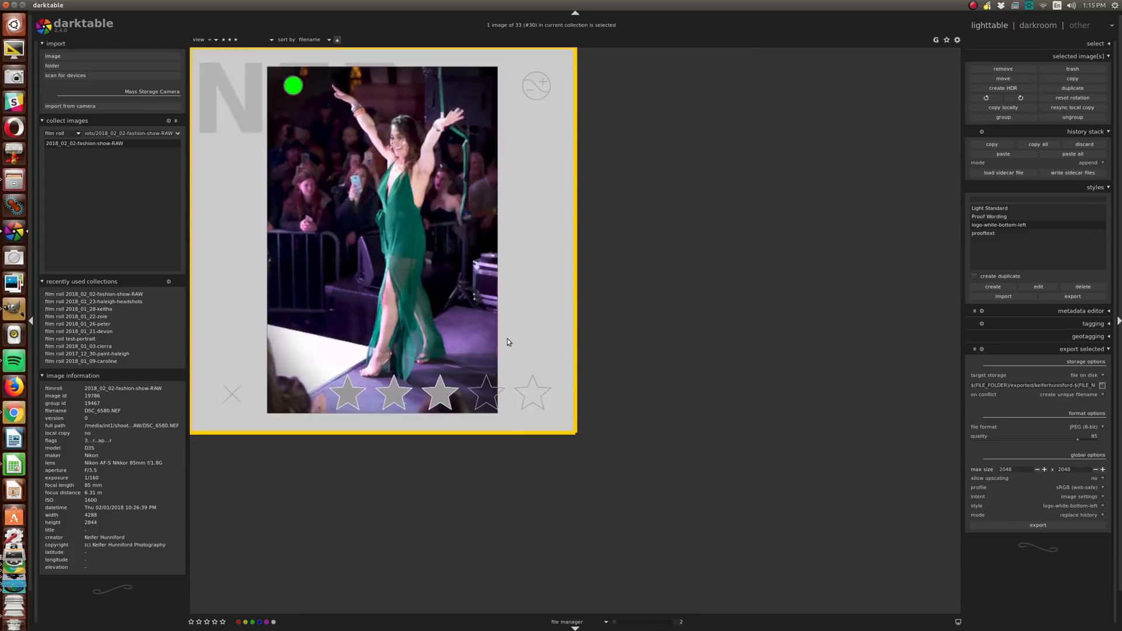
pyautogui.scroll(3, 590, 339)
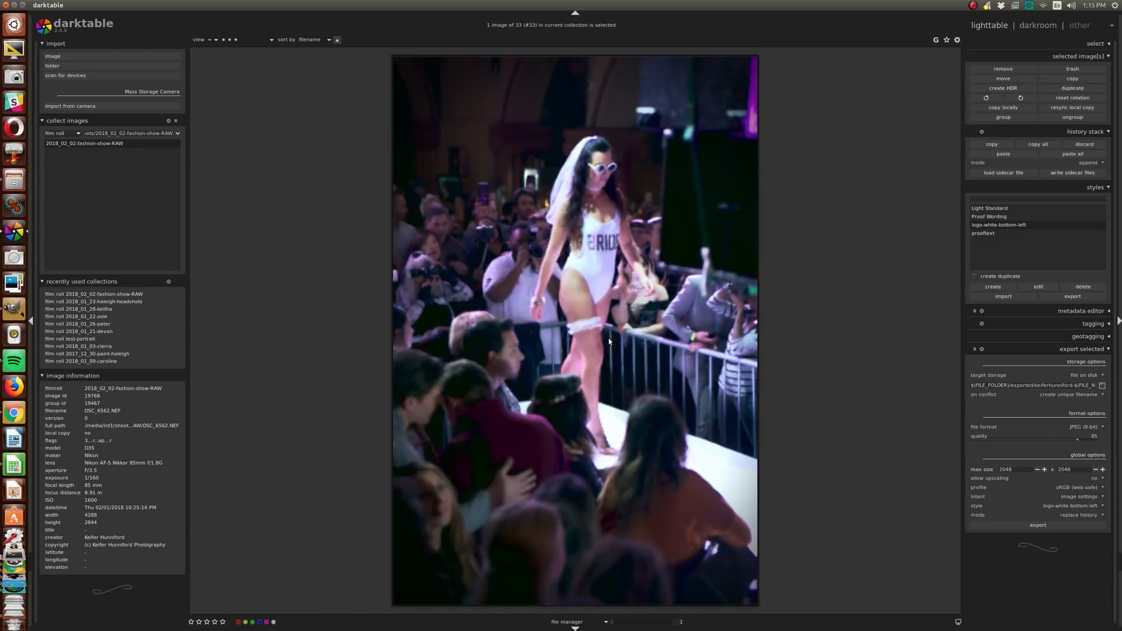
pyautogui.moveTo(627, 326)
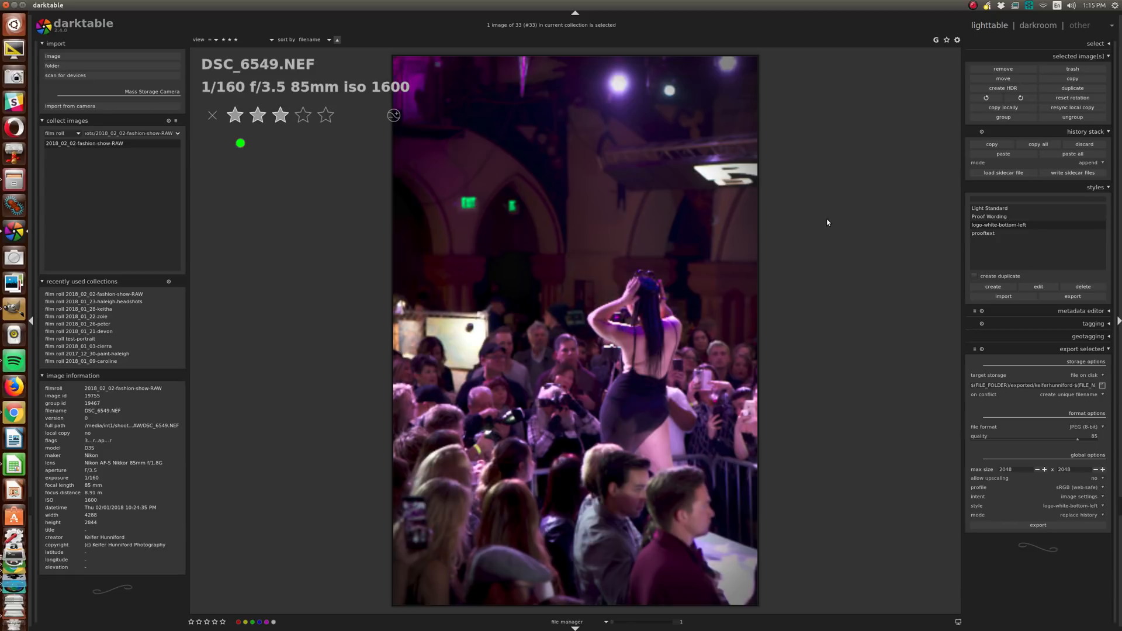
pyautogui.click(1005, 158)
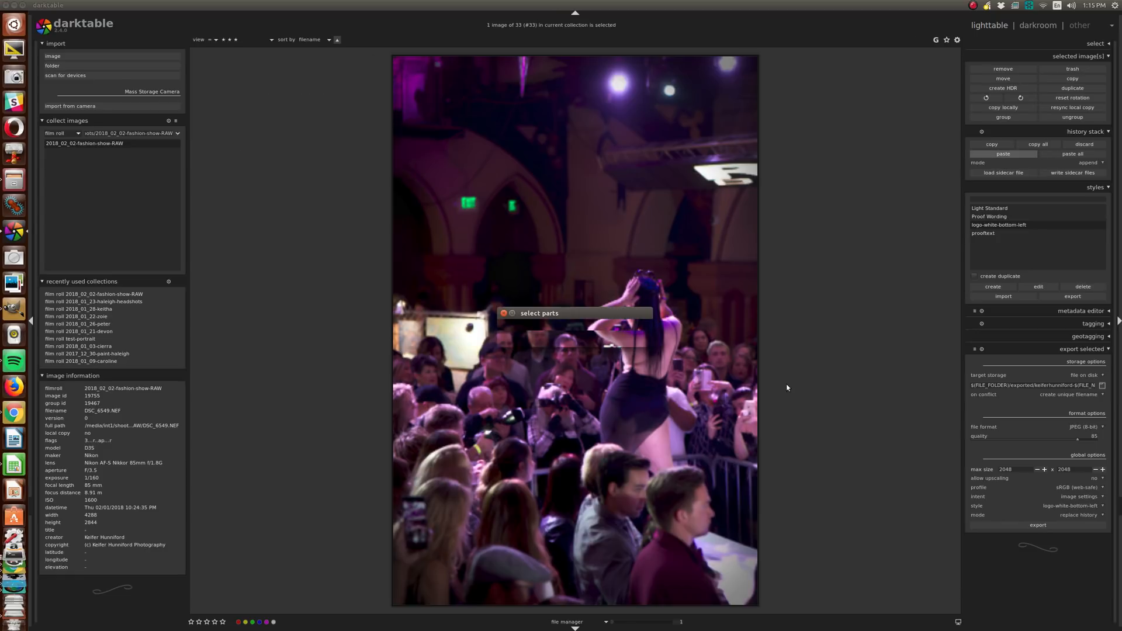
pyautogui.click(635, 468)
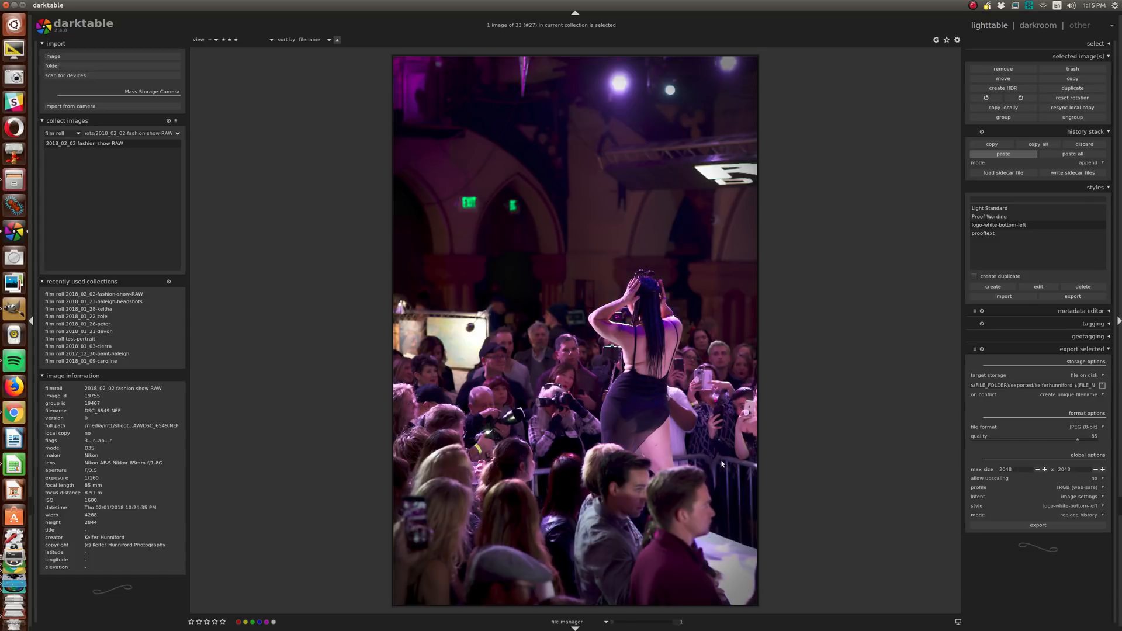
# Step: Select DSC_6558 in the thumbnail grid and paste the copied color correction onto it
pyautogui.scroll(-1, 719, 456)
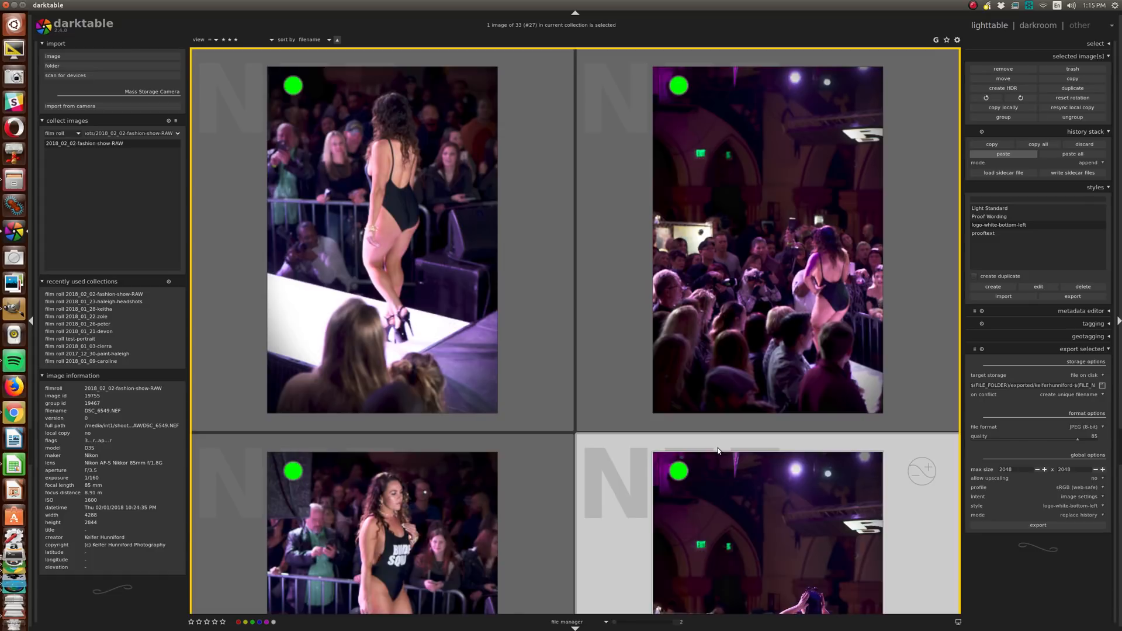
pyautogui.scroll(-8, 720, 305)
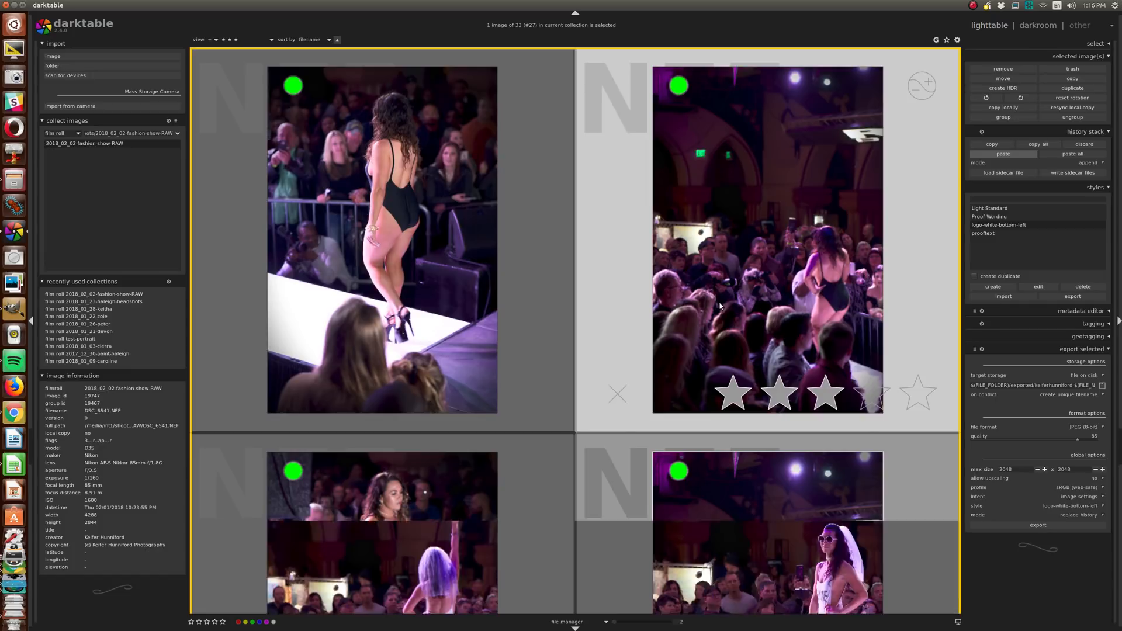
pyautogui.click(404, 210)
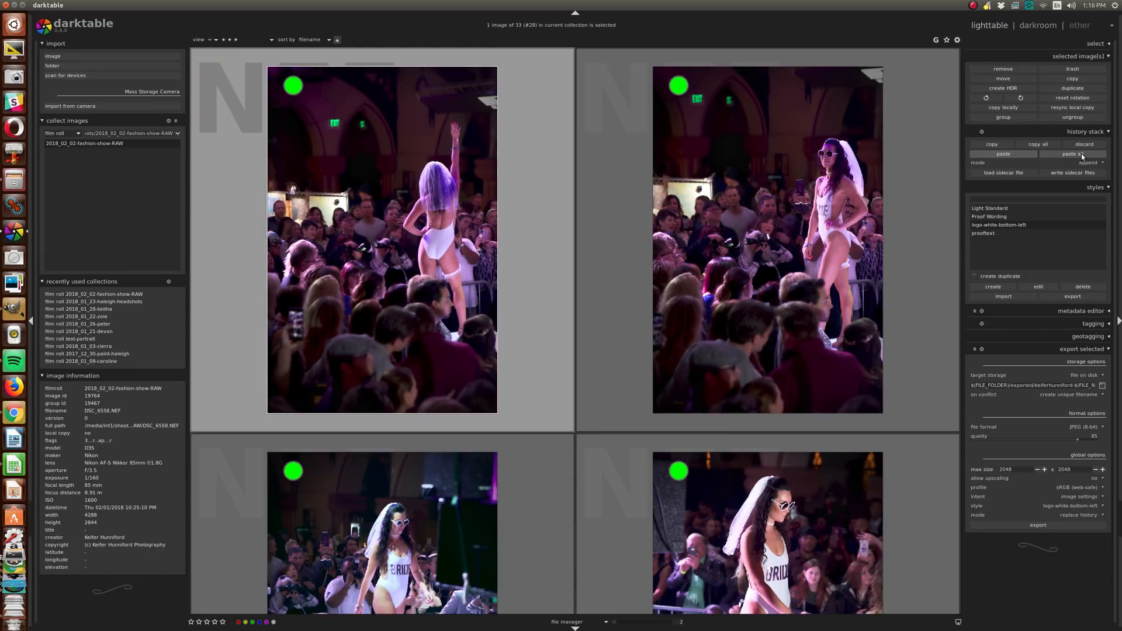
pyautogui.click(1082, 154)
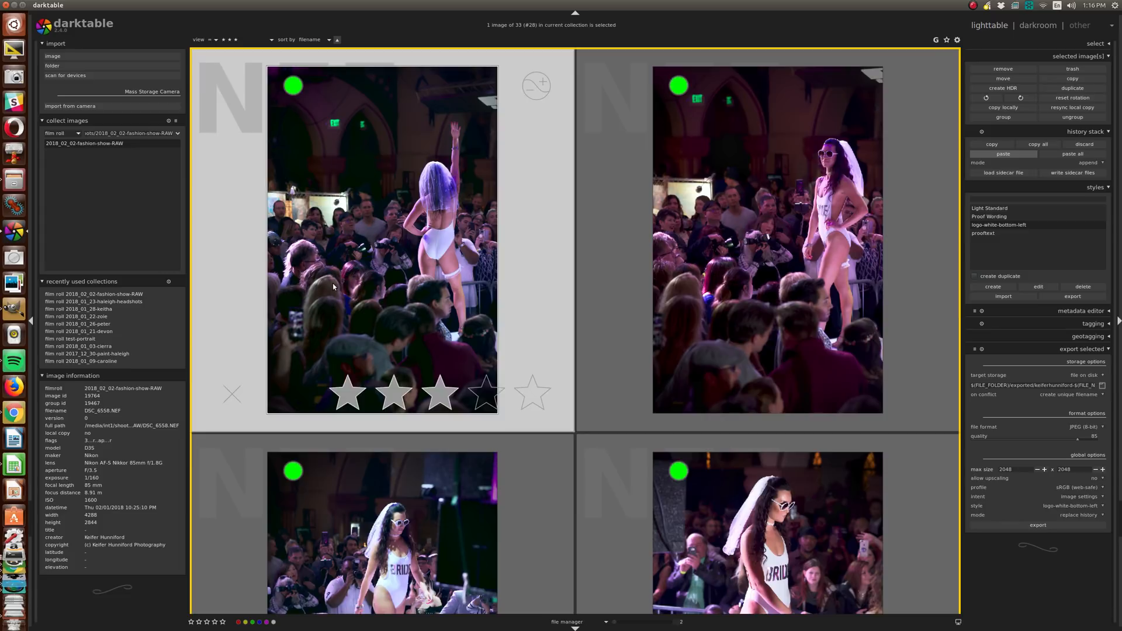
# Step: Paste the copied color correction onto DSC_6450, the first image of the shoot
pyautogui.scroll(-3, 650, 266)
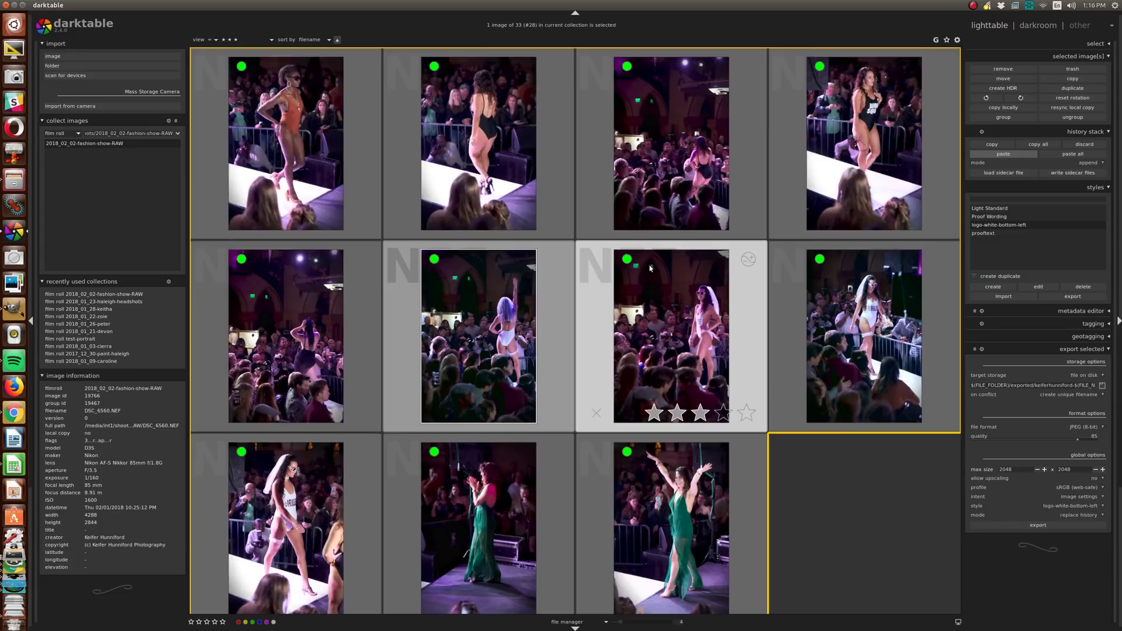
pyautogui.scroll(3, 650, 265)
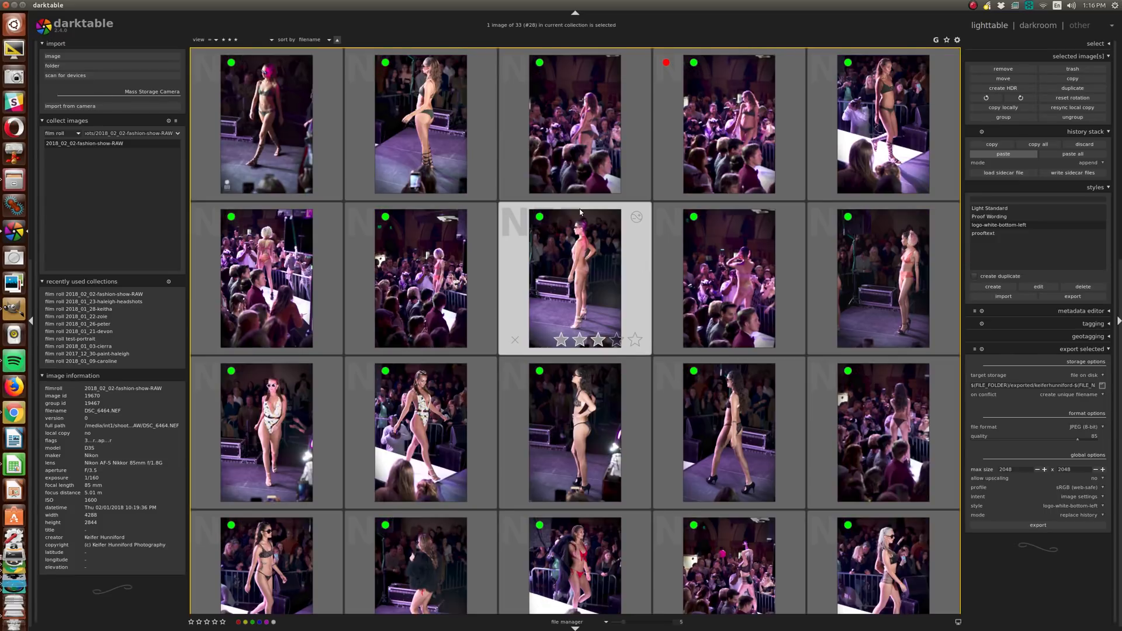
pyautogui.scroll(4, 274, 124)
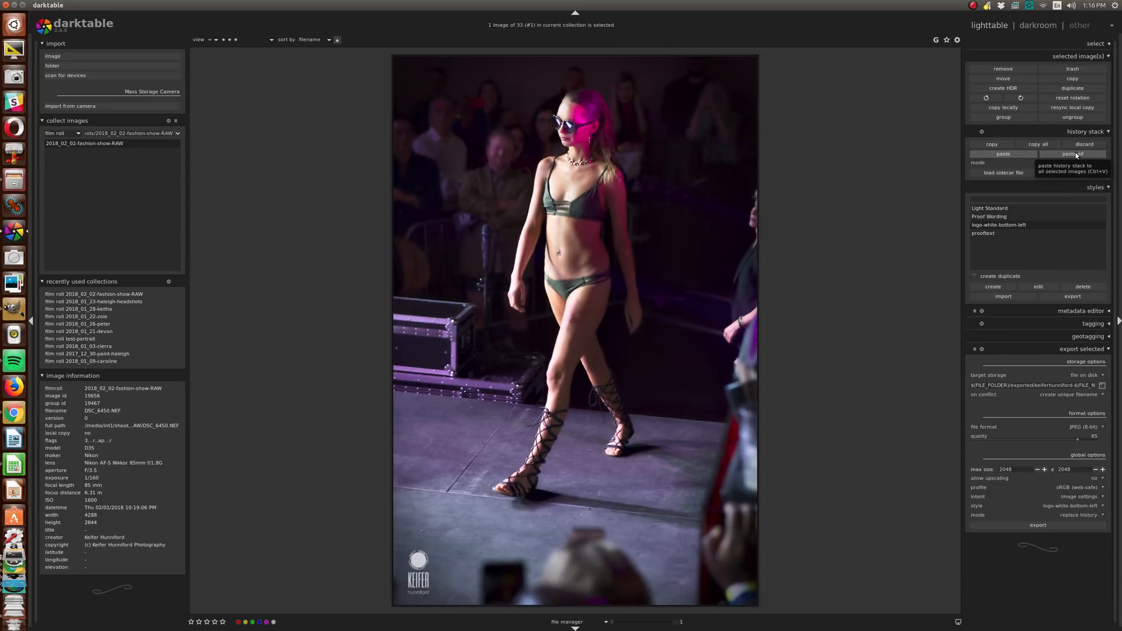
pyautogui.click(1077, 155)
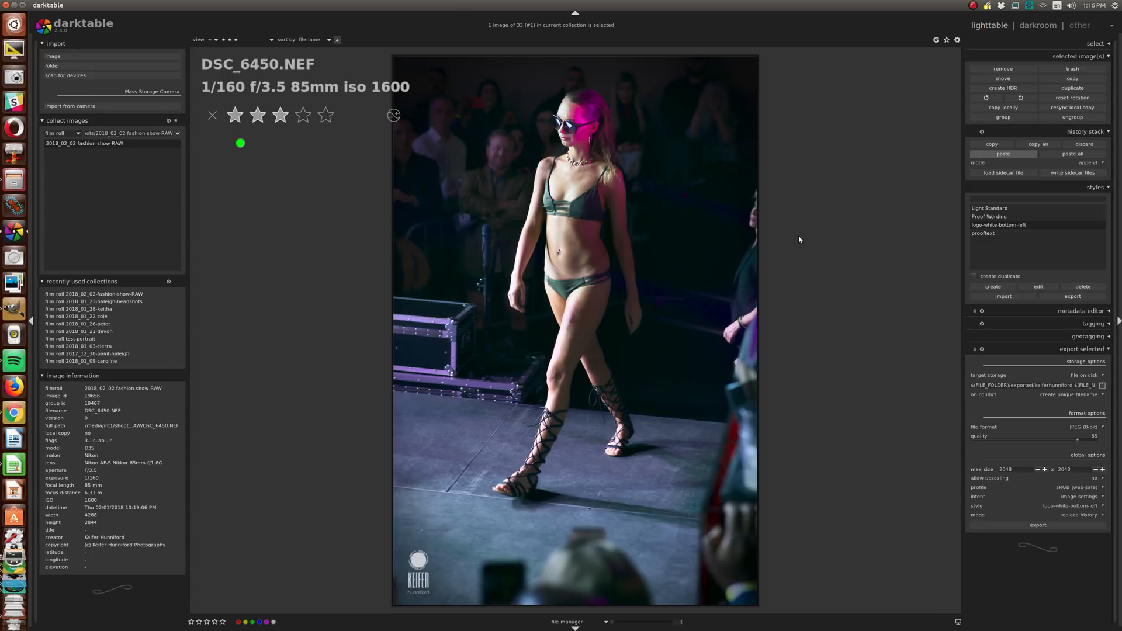
# Step: Select all images in the collection and paste the copied color correction onto them
pyautogui.keyDown('ctrl'); pyautogui.scroll(-4, 800, 240); pyautogui.keyUp('ctrl')
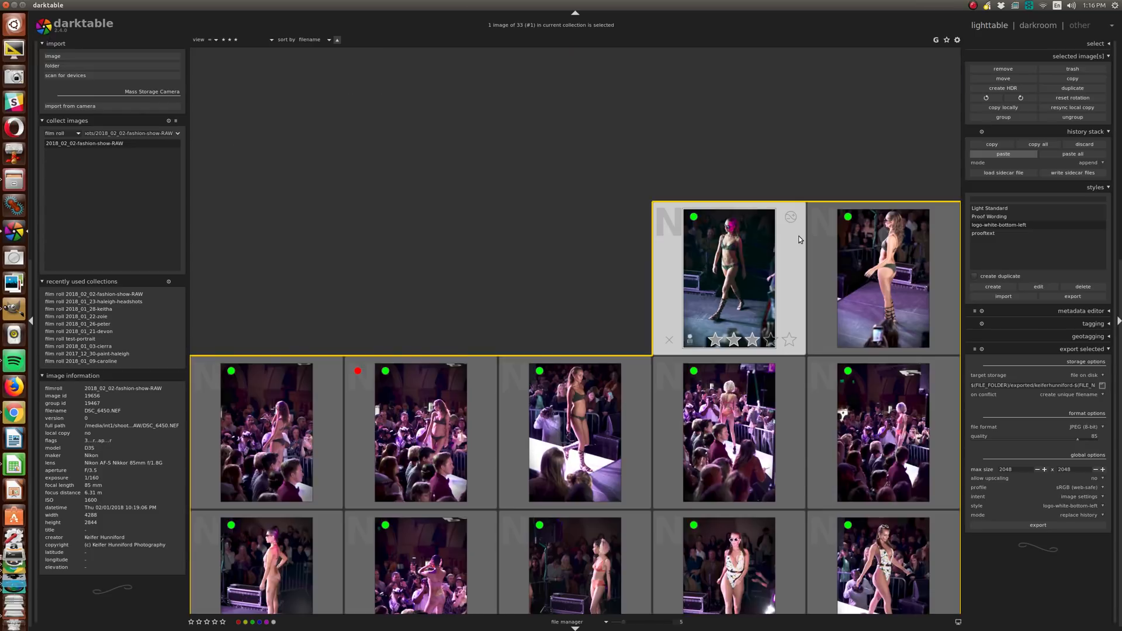
pyautogui.scroll(-1, 799, 239)
pyautogui.scroll(-1, 798, 237)
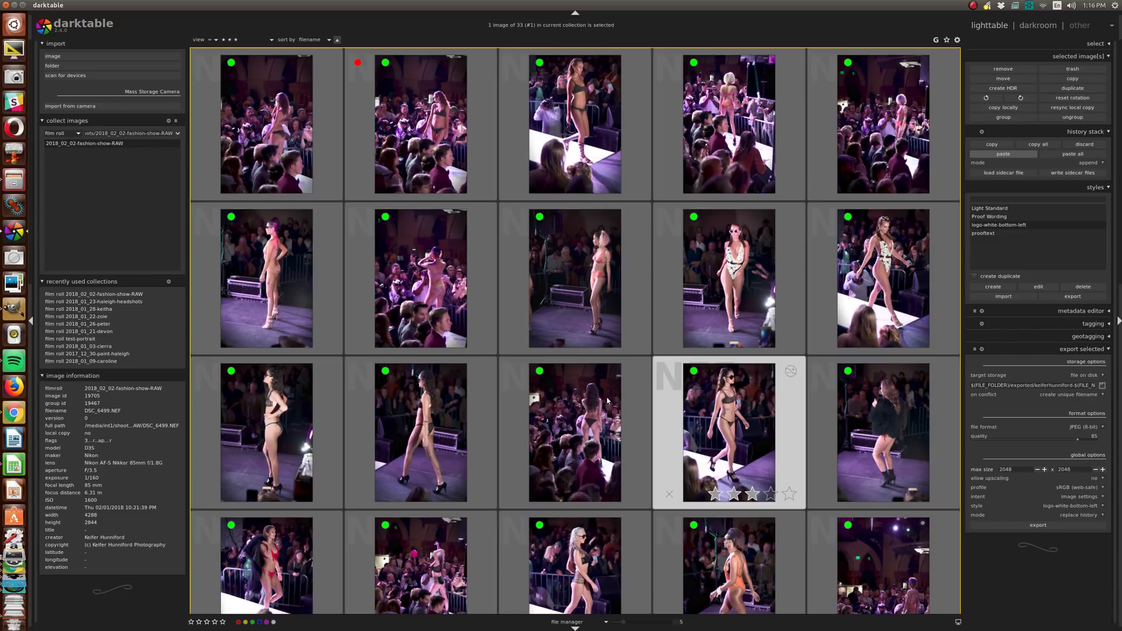
pyautogui.scroll(-2, 684, 411)
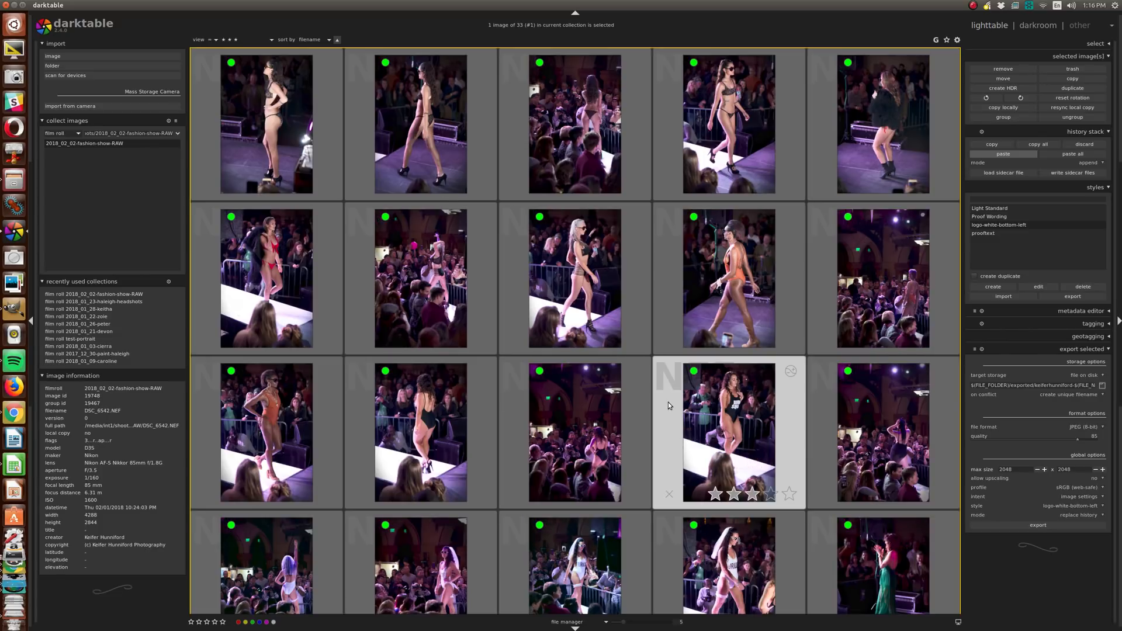
pyautogui.scroll(-4, 669, 405)
pyautogui.scroll(2, 669, 405)
pyautogui.scroll(3, 668, 403)
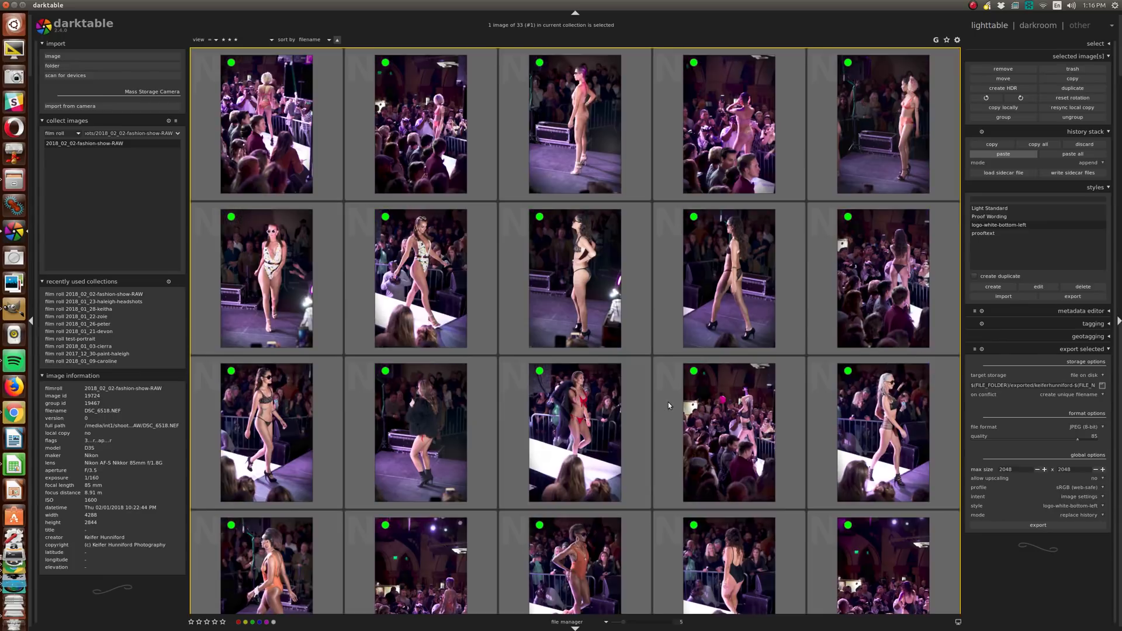
pyautogui.hotkey('ctrl', 'a')
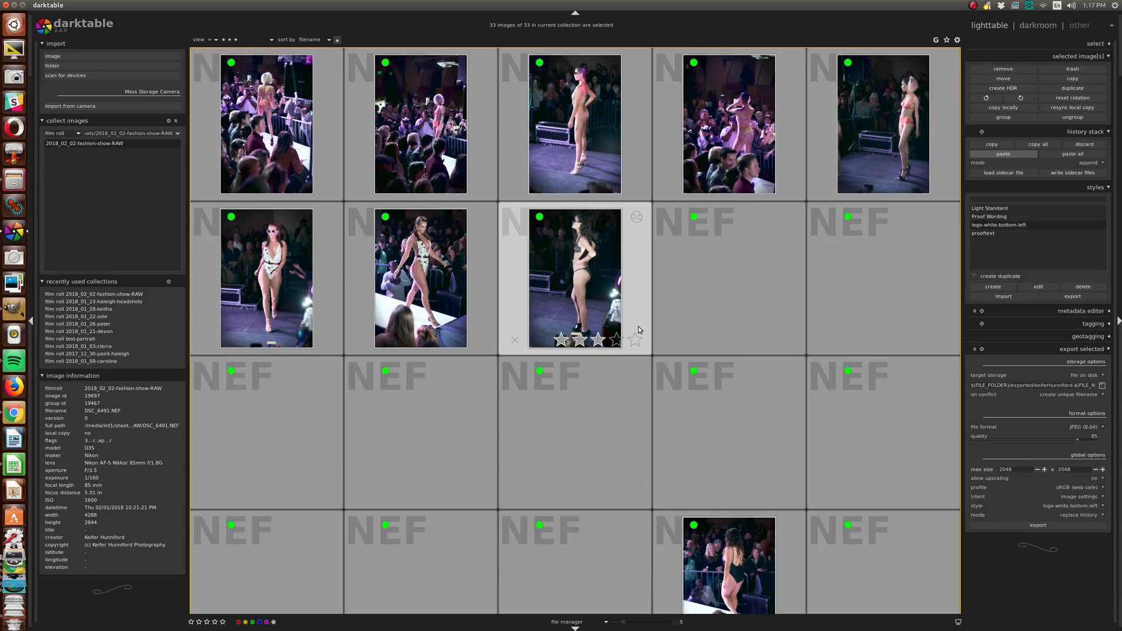
# Step: Export all selected images with the export style set to none and the on-conflict option set to overwrite
pyautogui.scroll(-3, 638, 326)
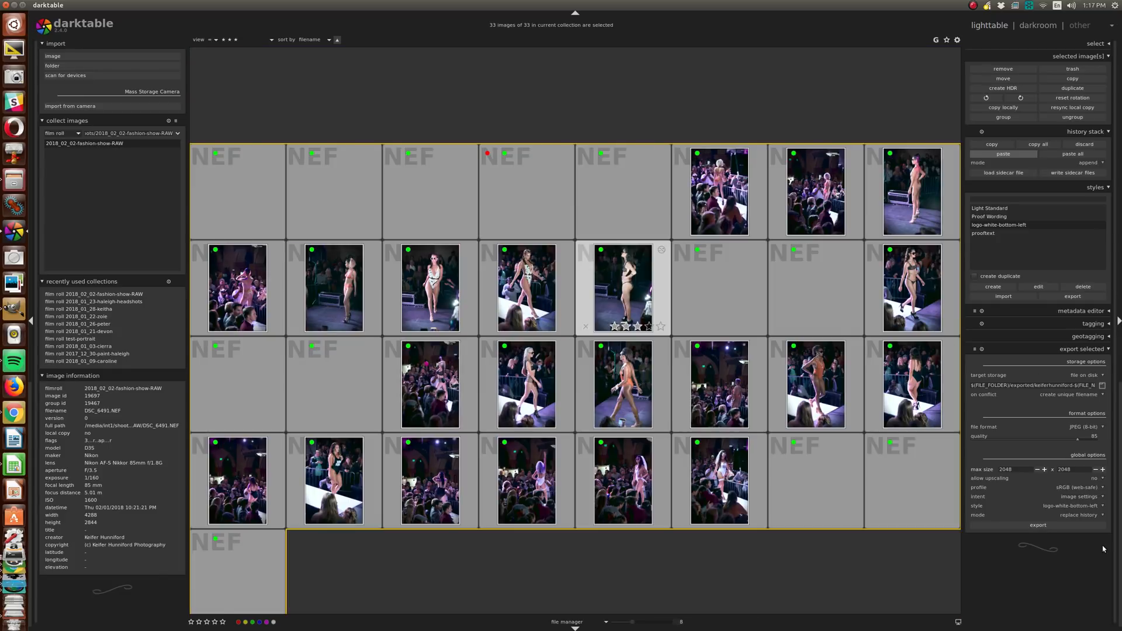
pyautogui.click(1102, 507)
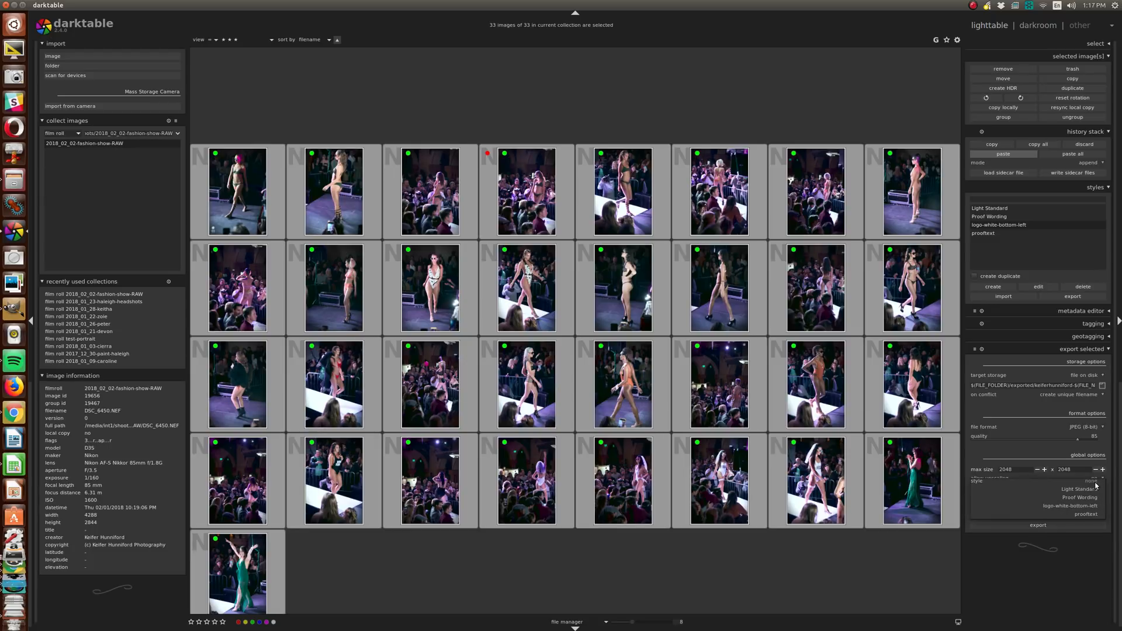
pyautogui.click(1096, 482)
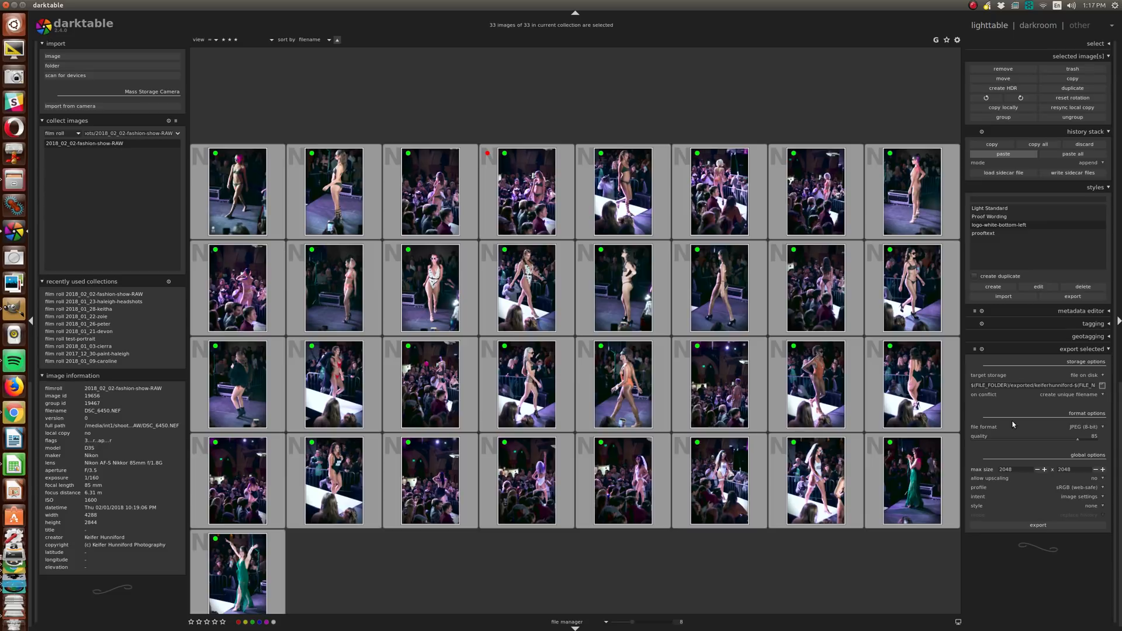
pyautogui.click(1086, 395)
pyautogui.click(1085, 402)
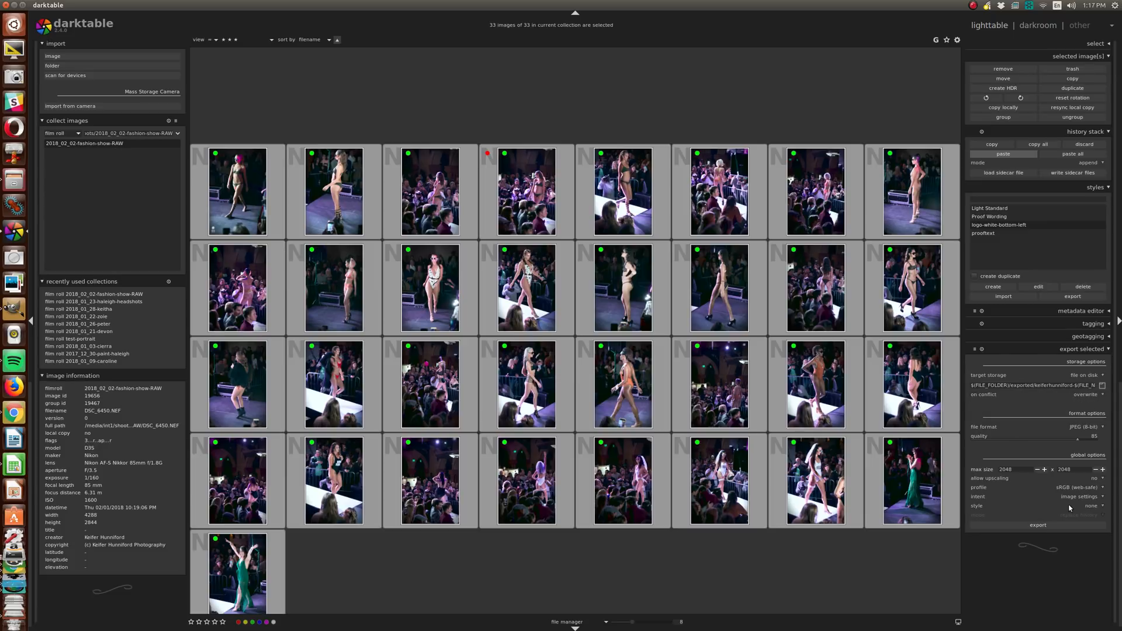
pyautogui.click(1036, 526)
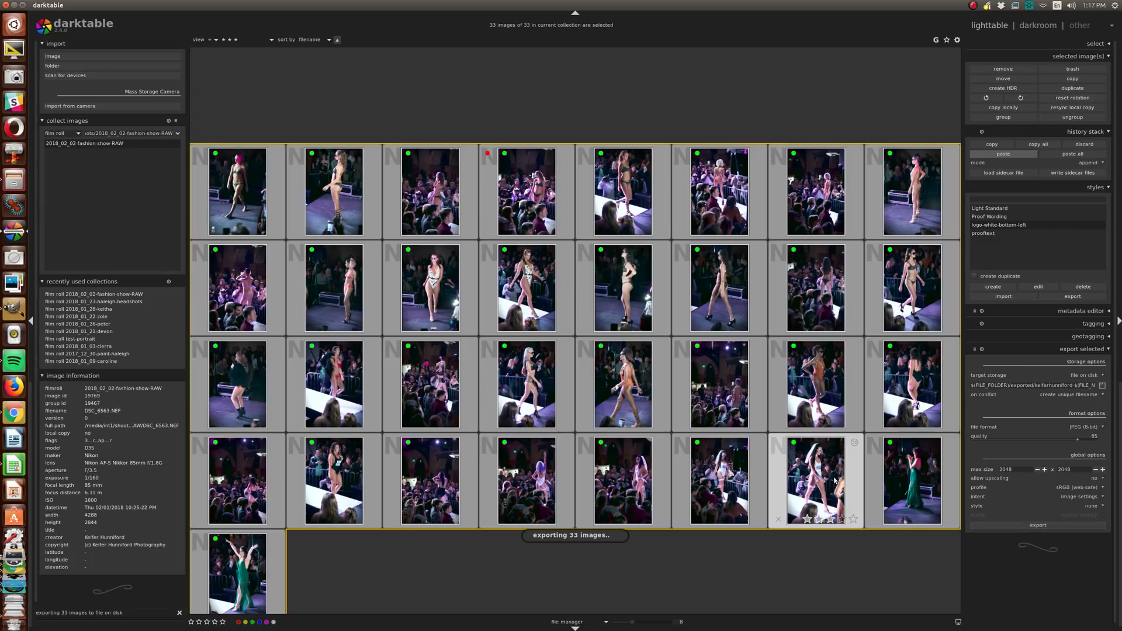